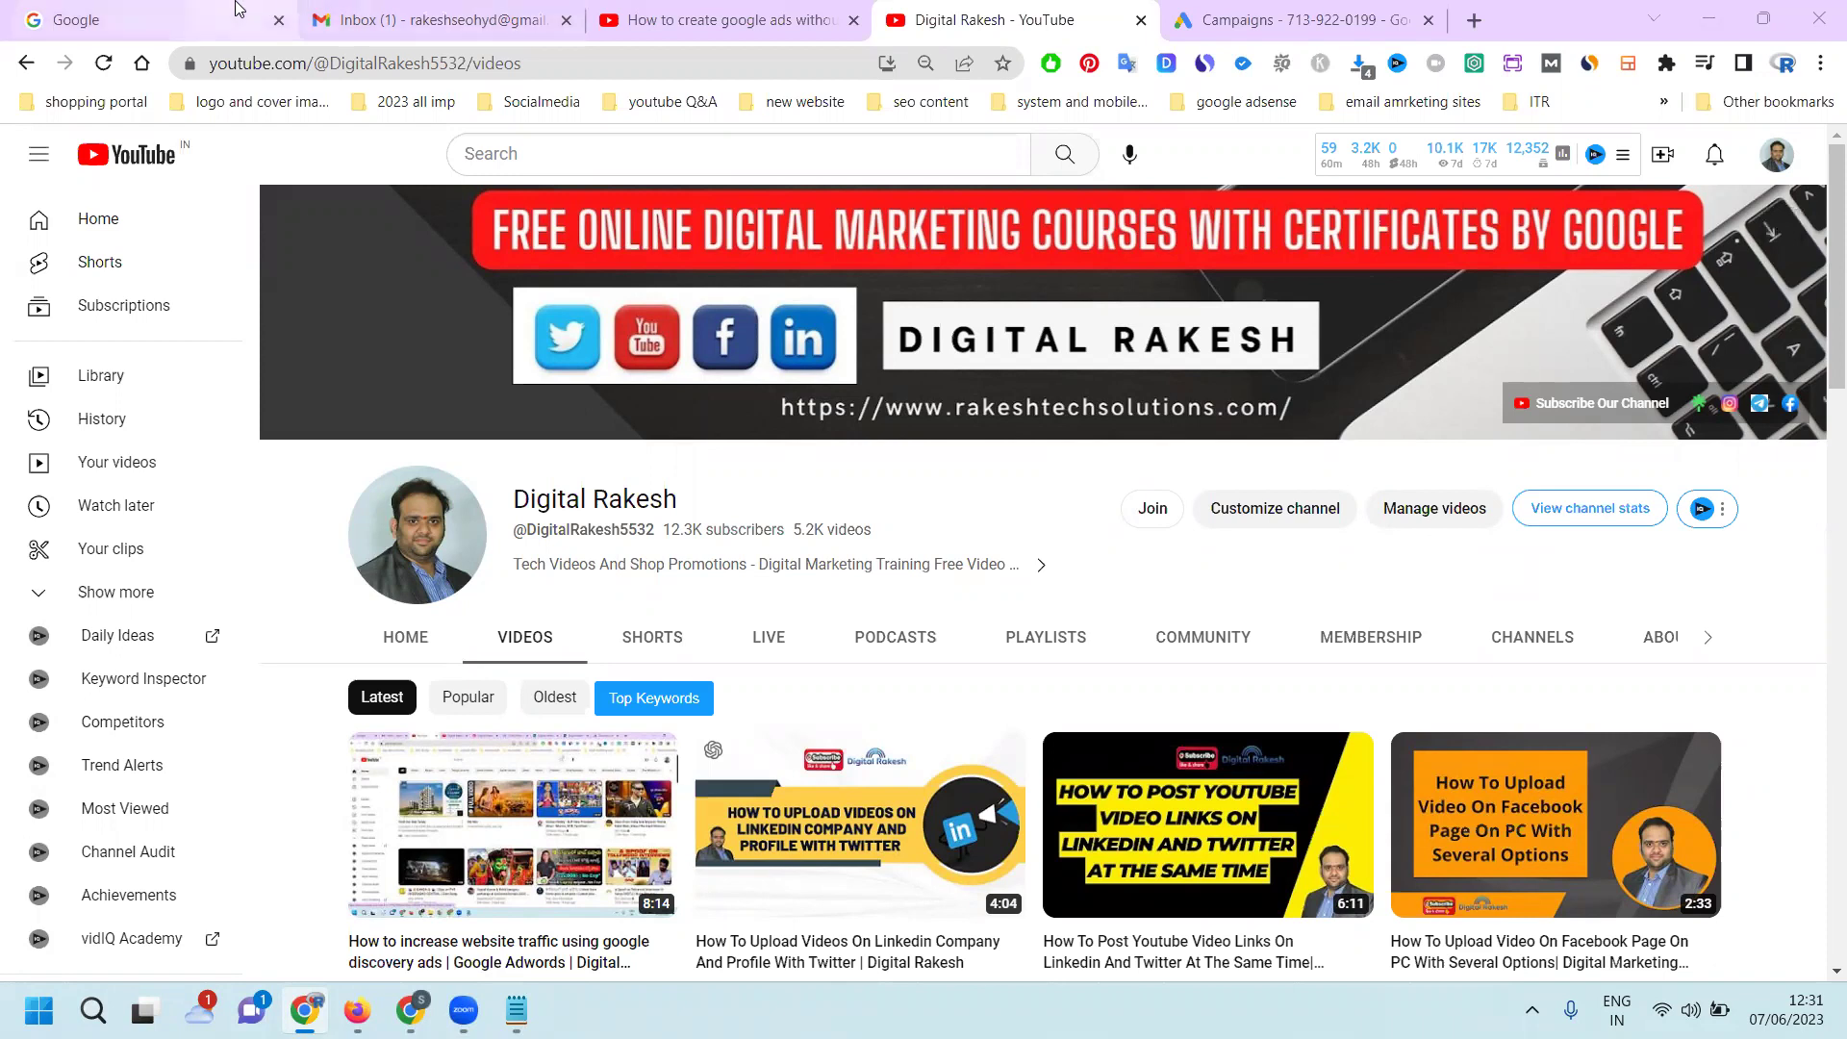
Load rakeshtechsolutions.com in a new browser tab
double_click(1474, 20)
text(ra)
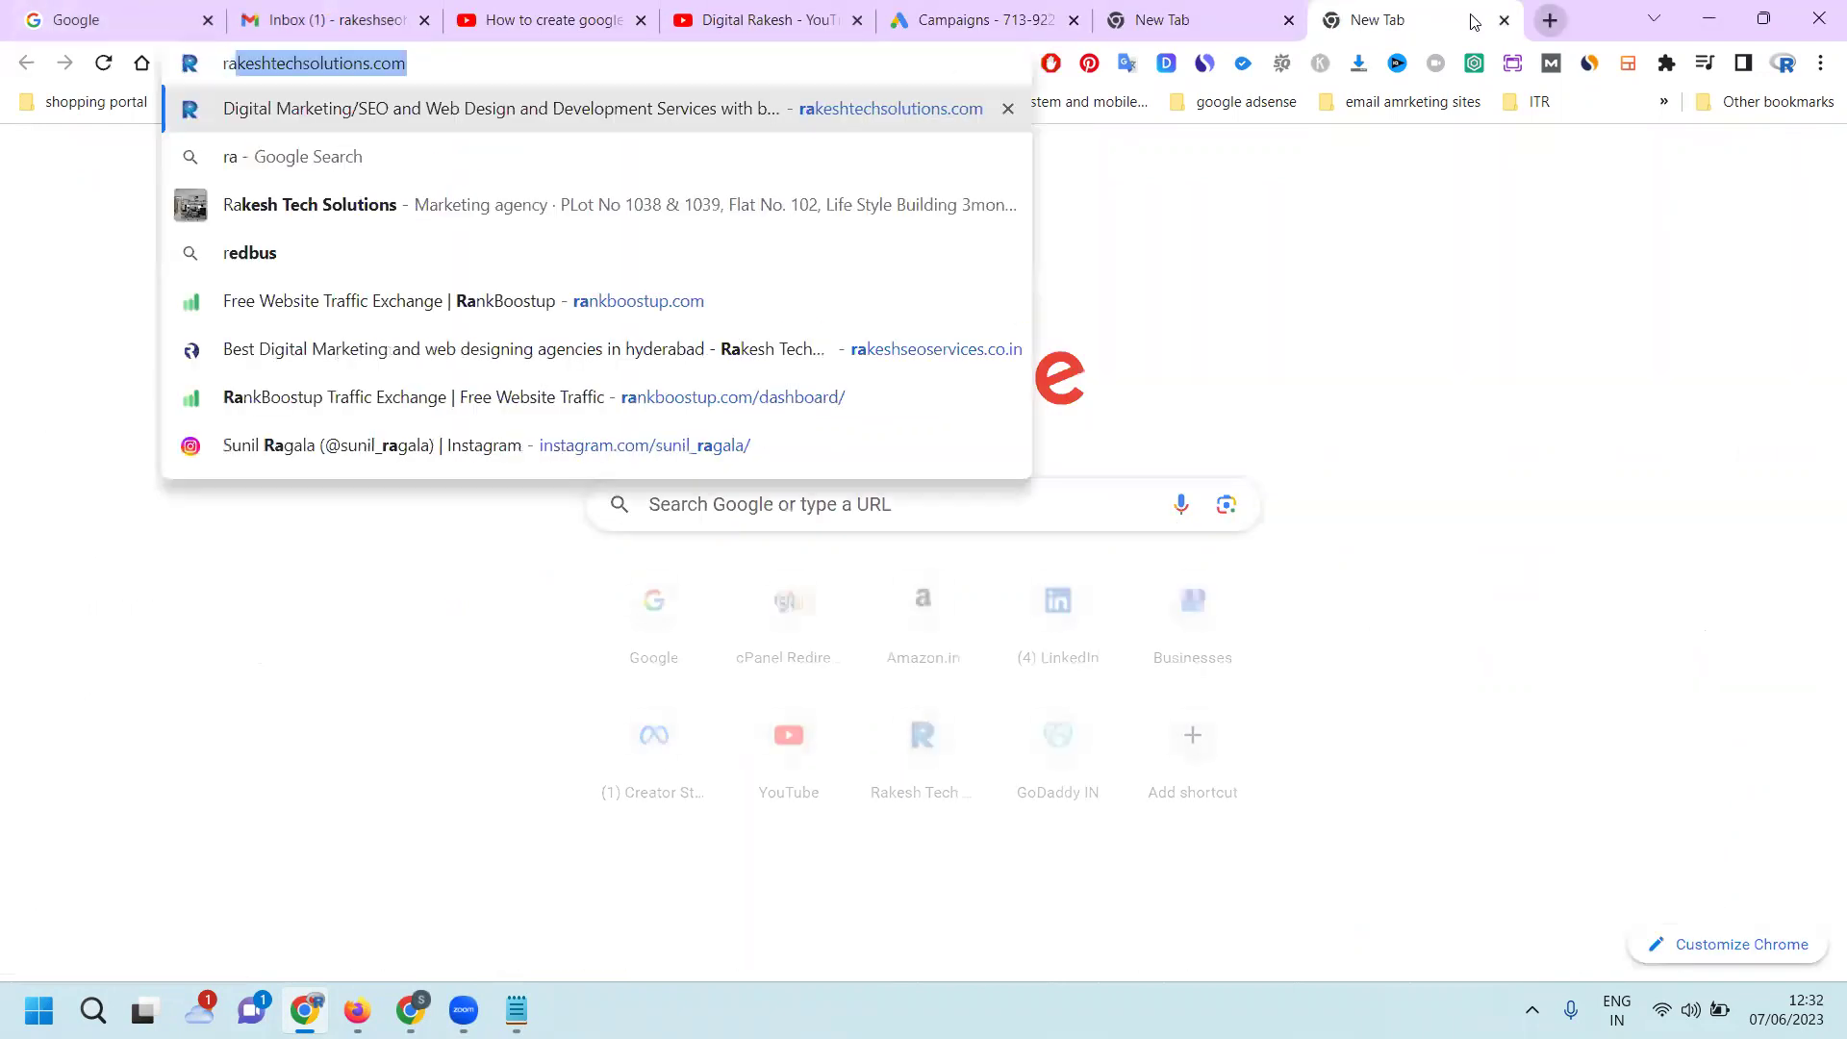
key(Return)
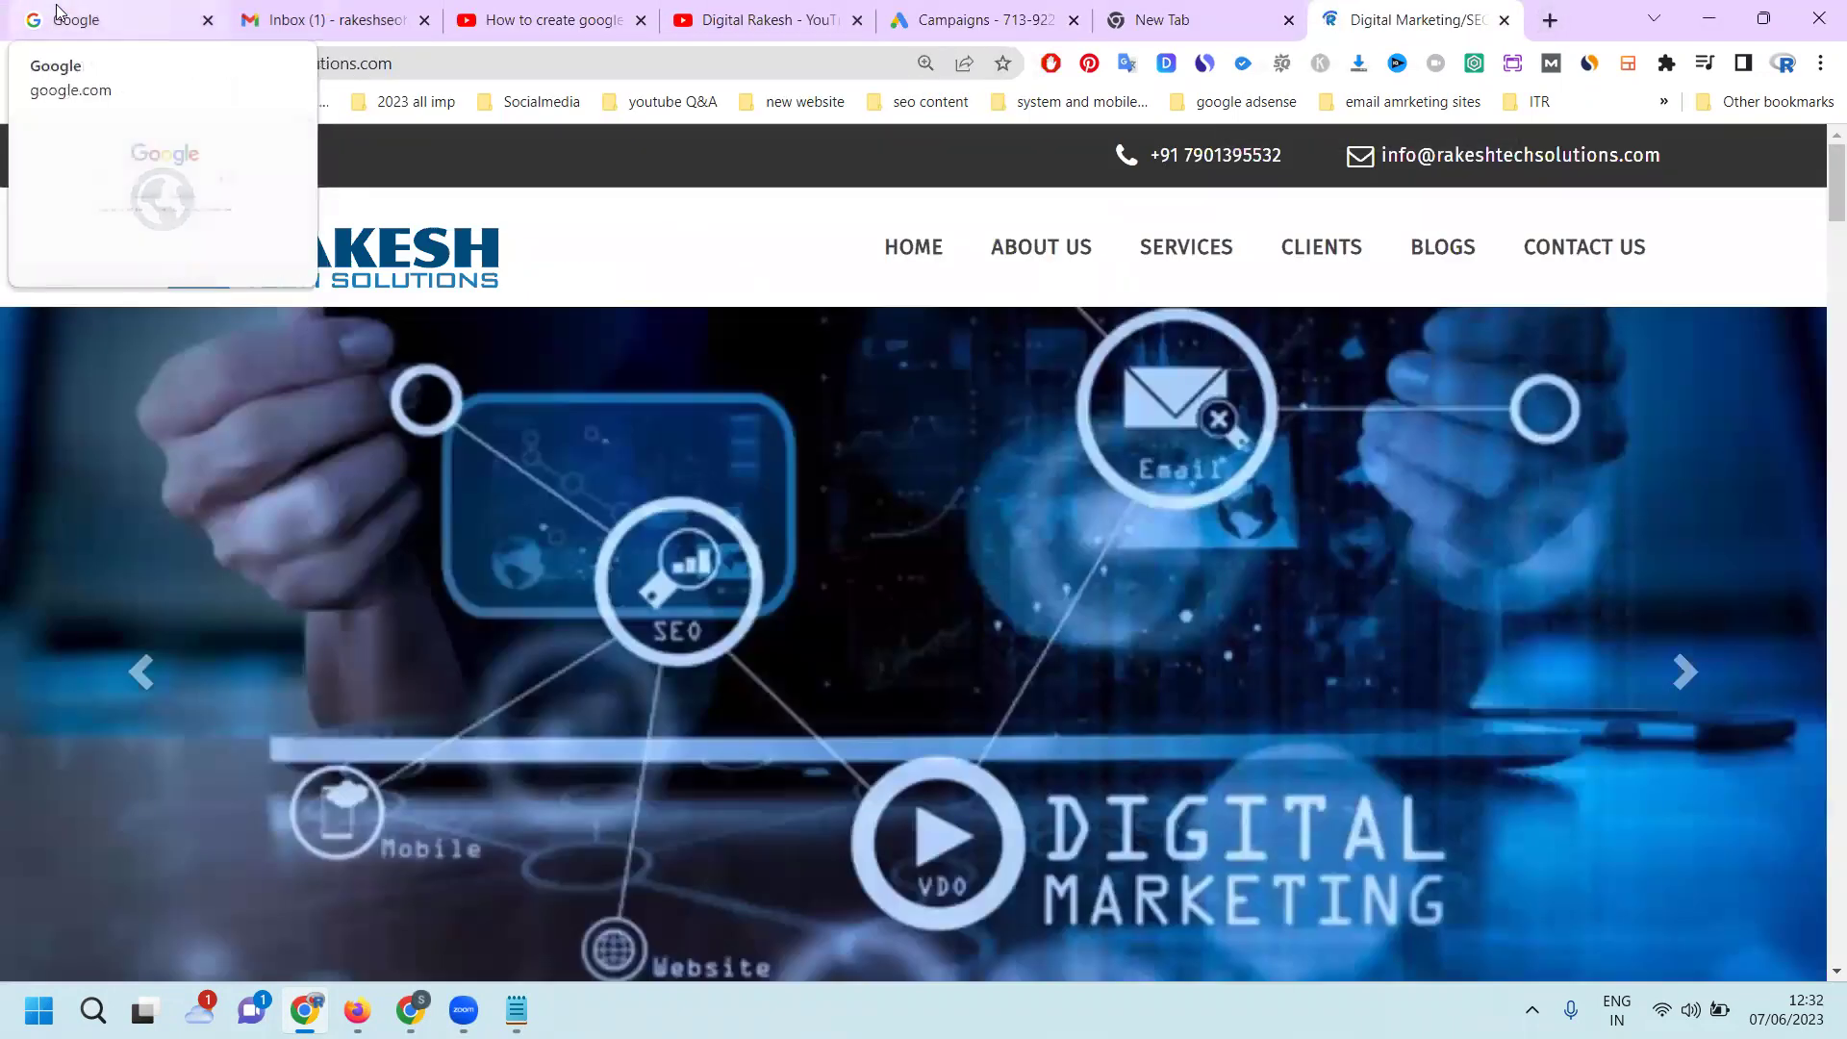
Search Google for 'rakesh tech solutions' to view its business profile, then return to Google Ads campaigns
click(58, 13)
text(r)
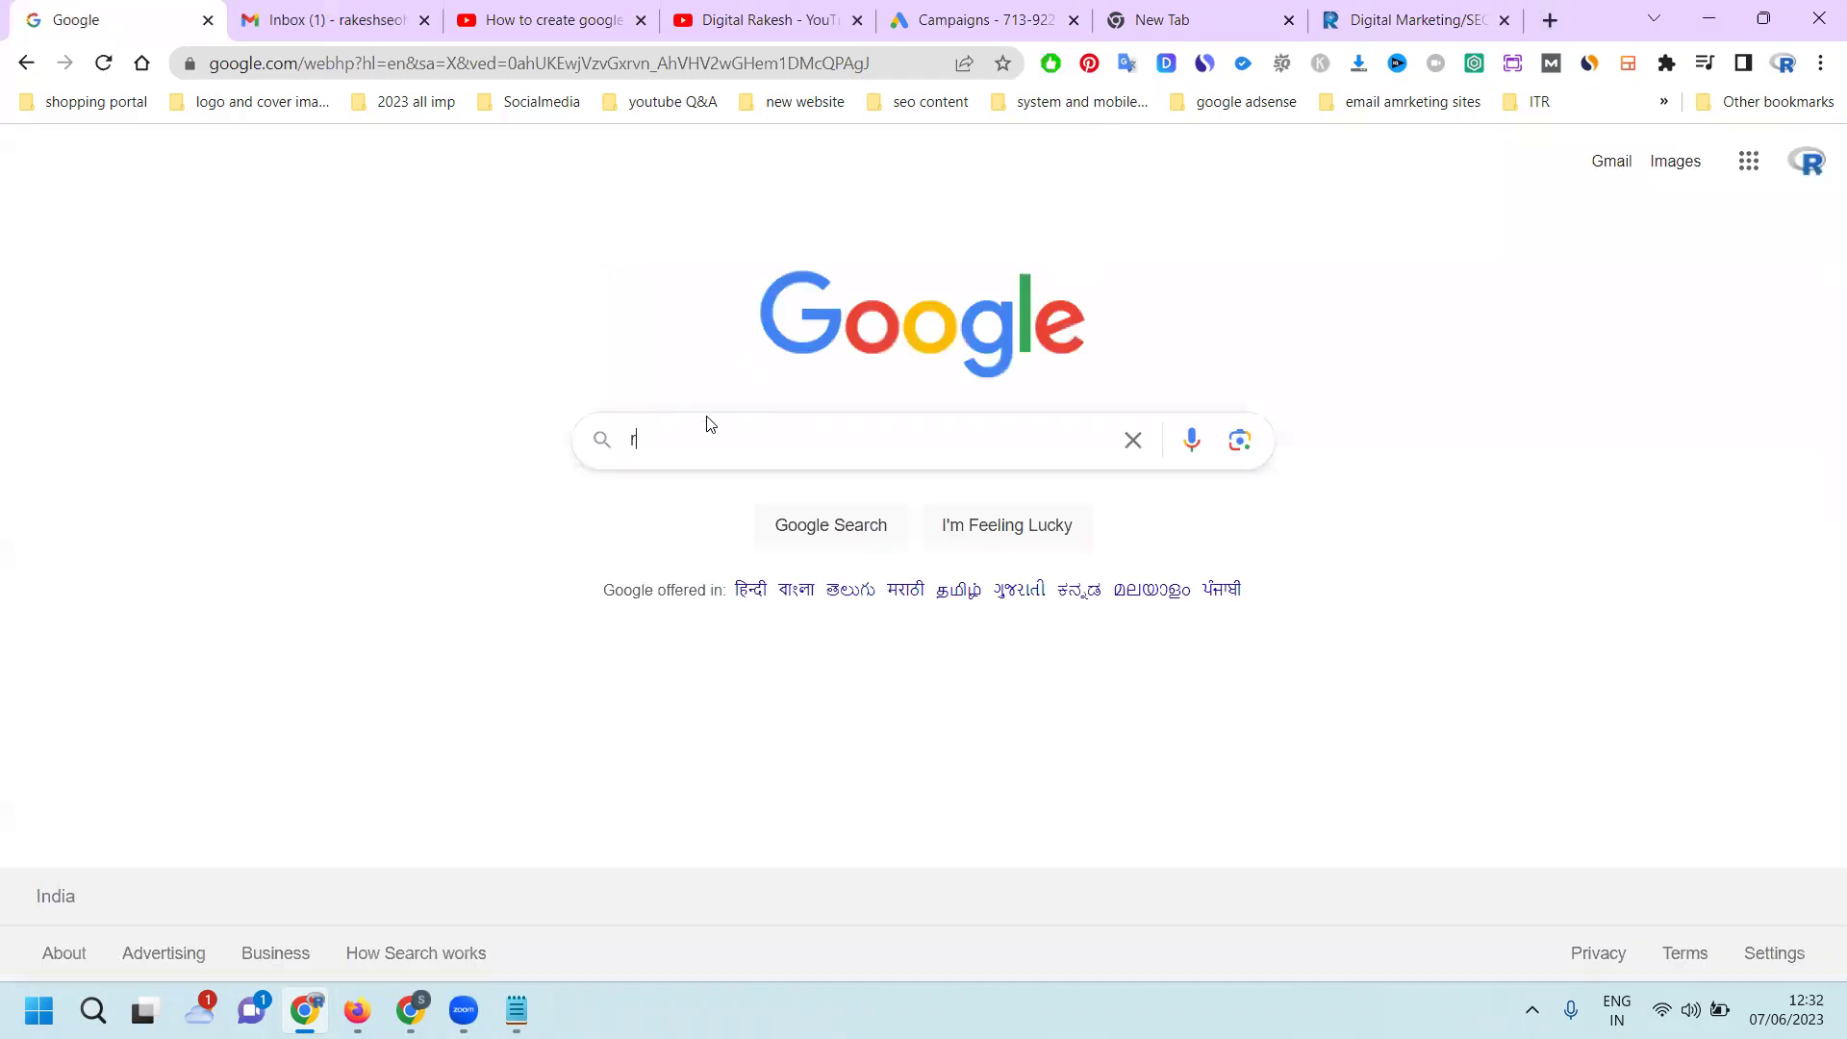
text(akesh tech )
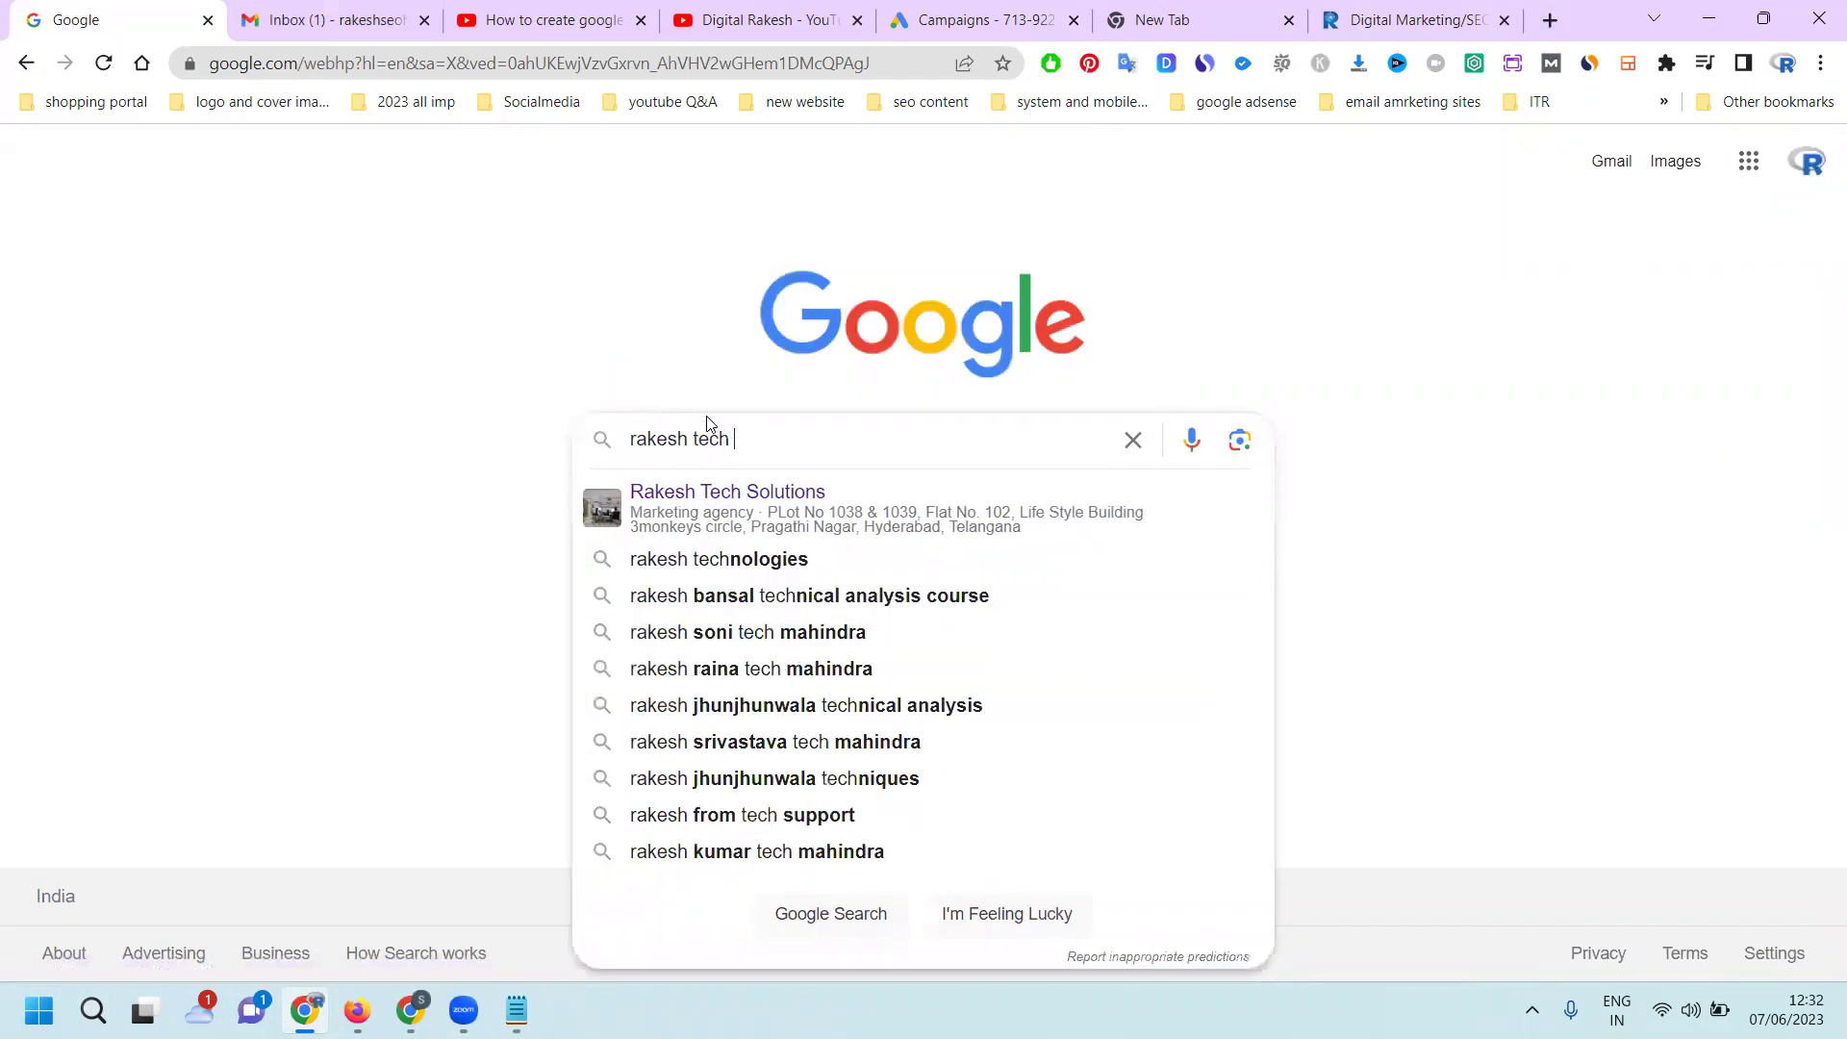
text(solutions)
key(Return)
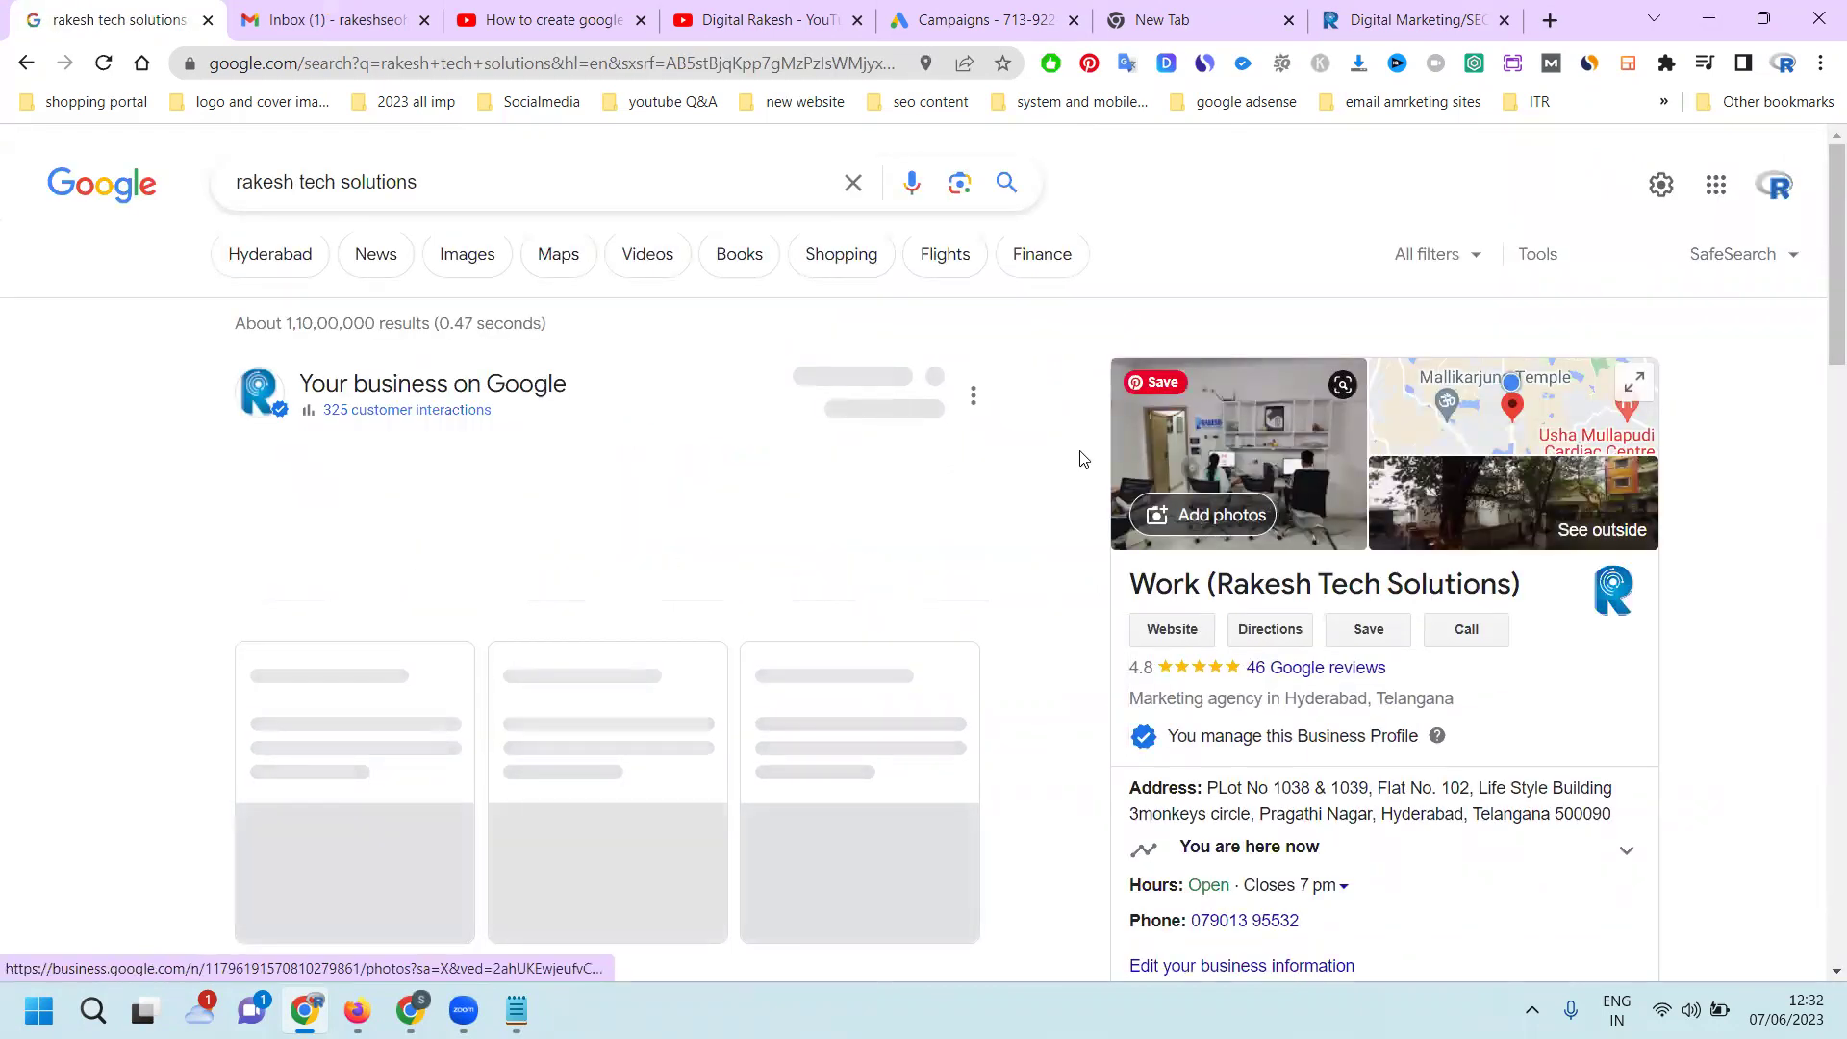
click(968, 19)
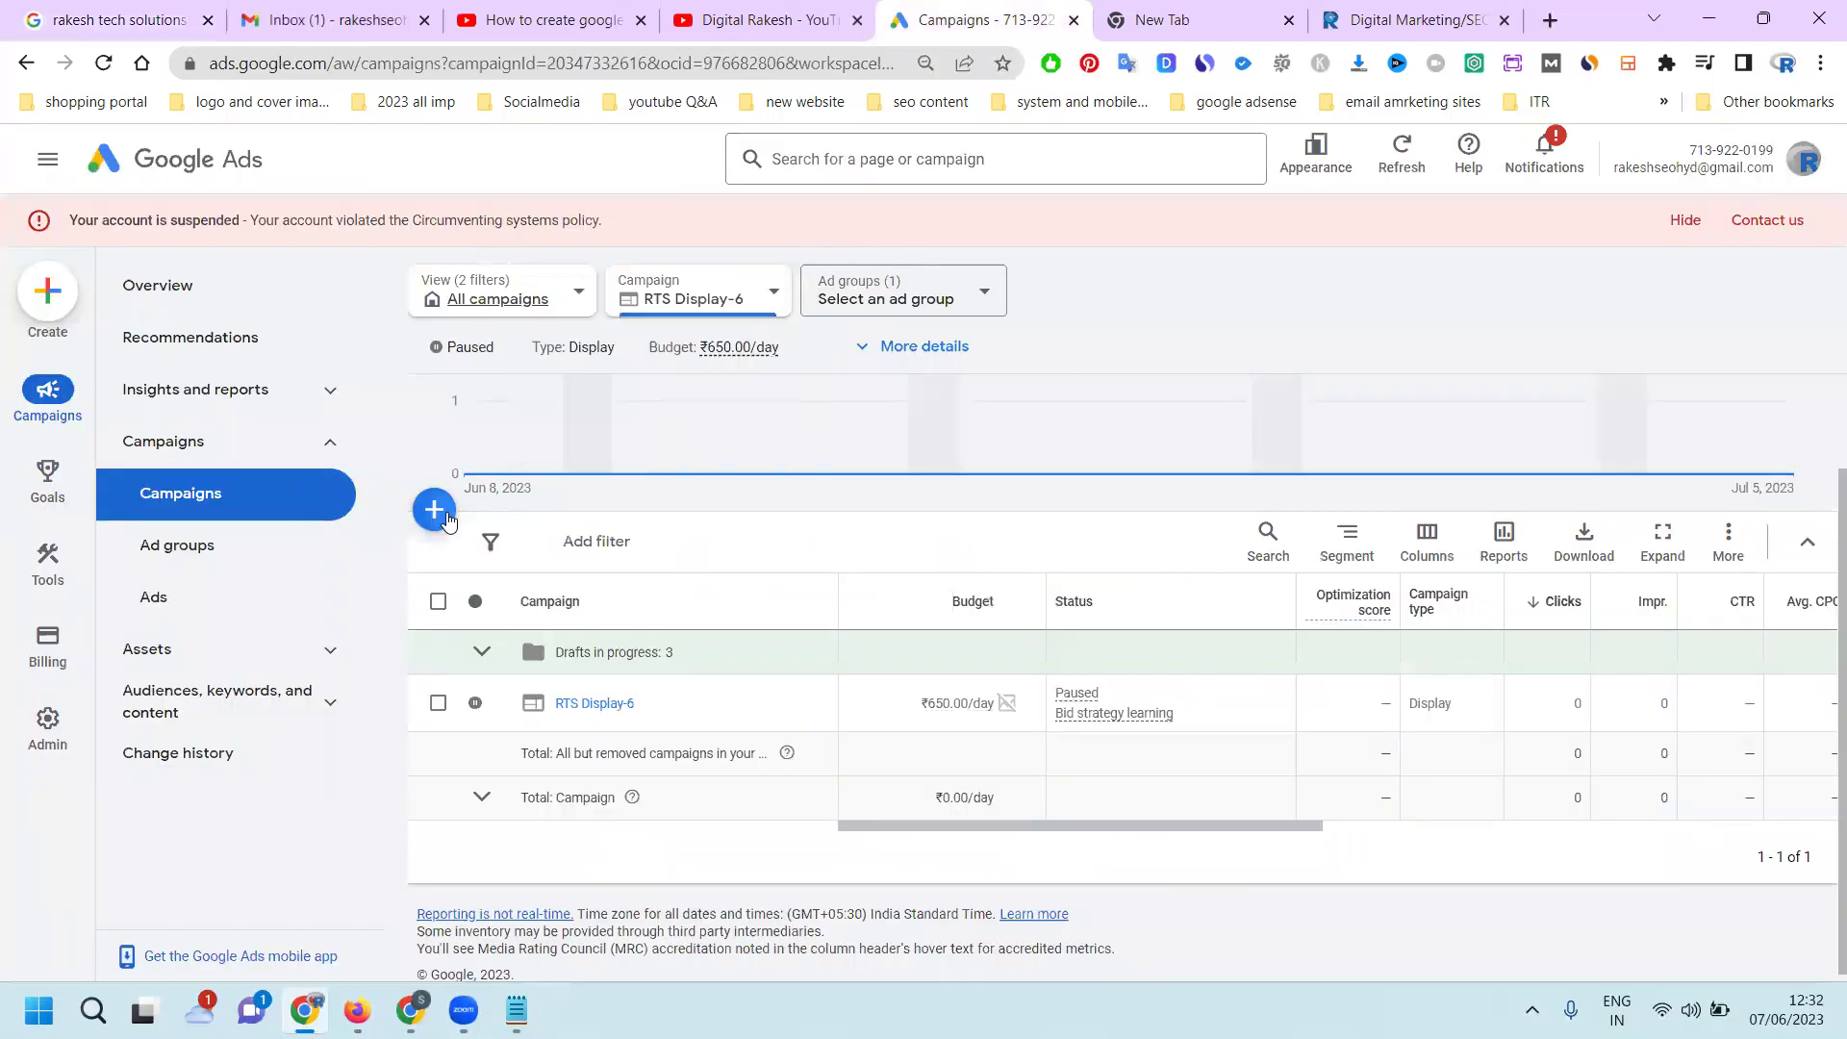
Start a new campaign using 'Create a campaign without a goal's guidance'
click(434, 510)
click(527, 546)
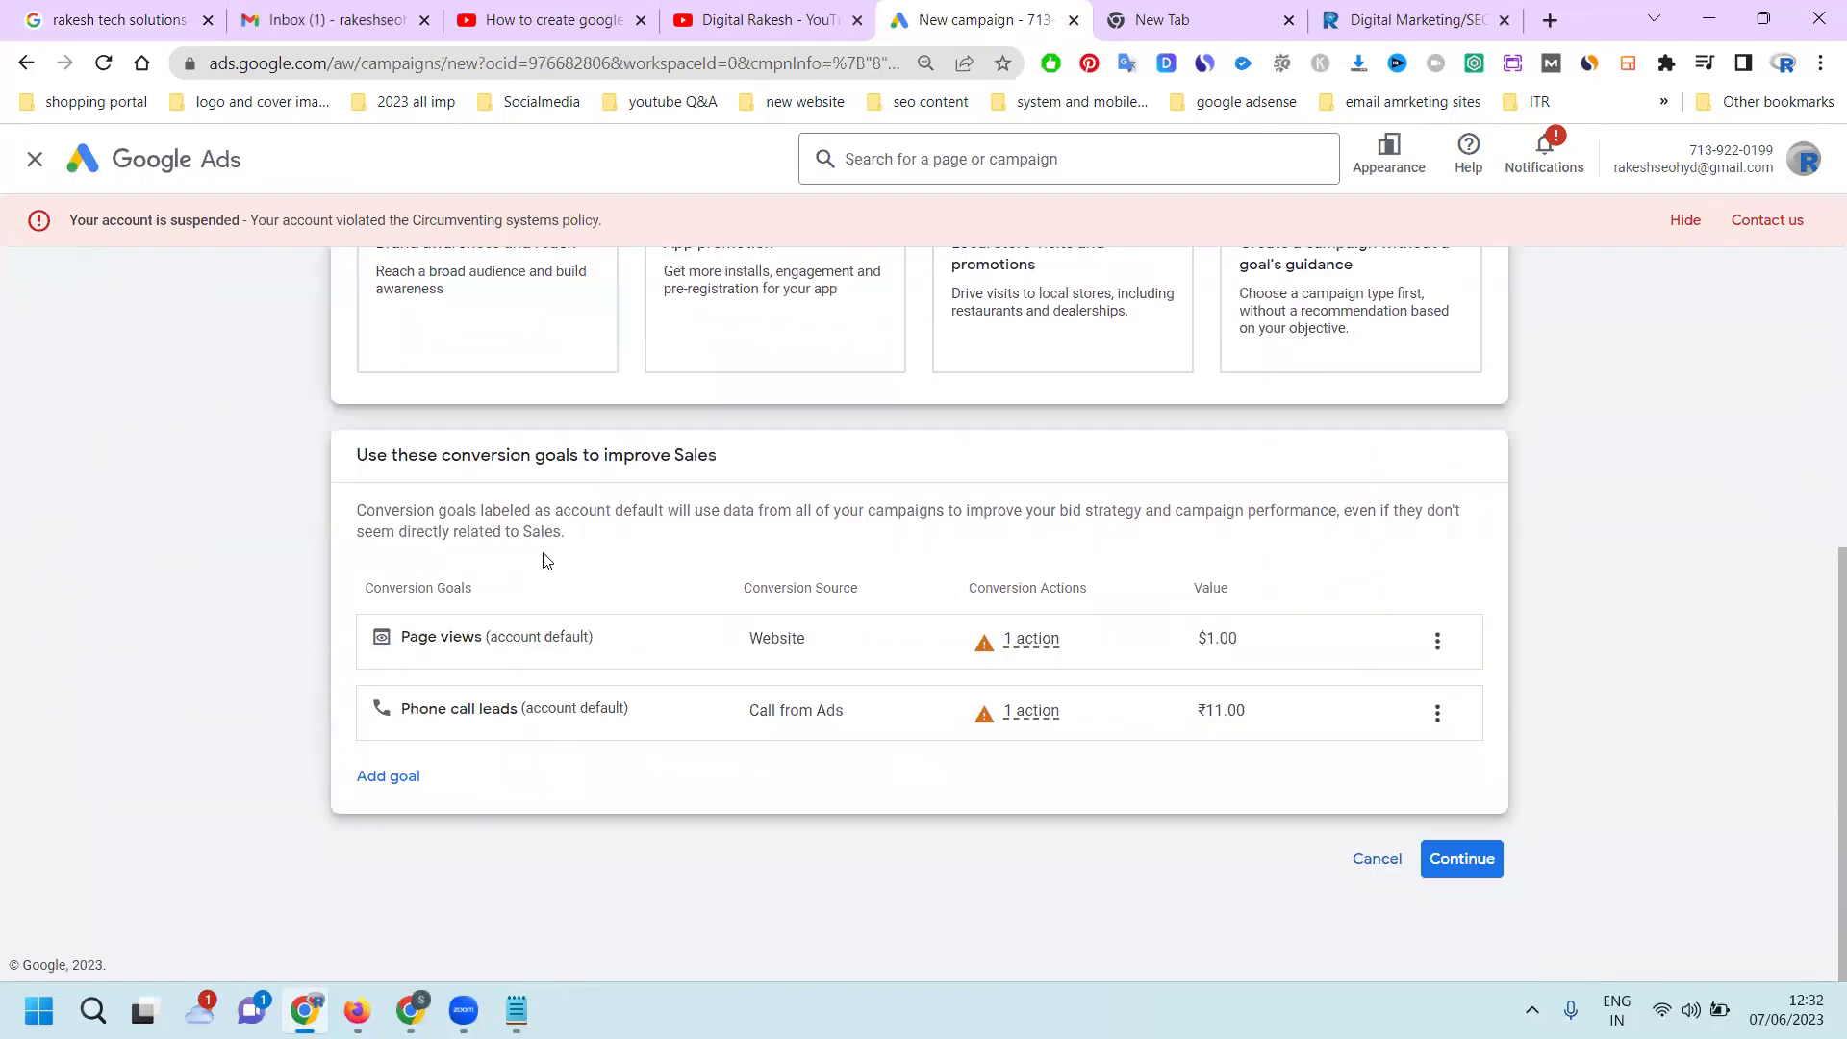
scroll(585, 487, up, 1)
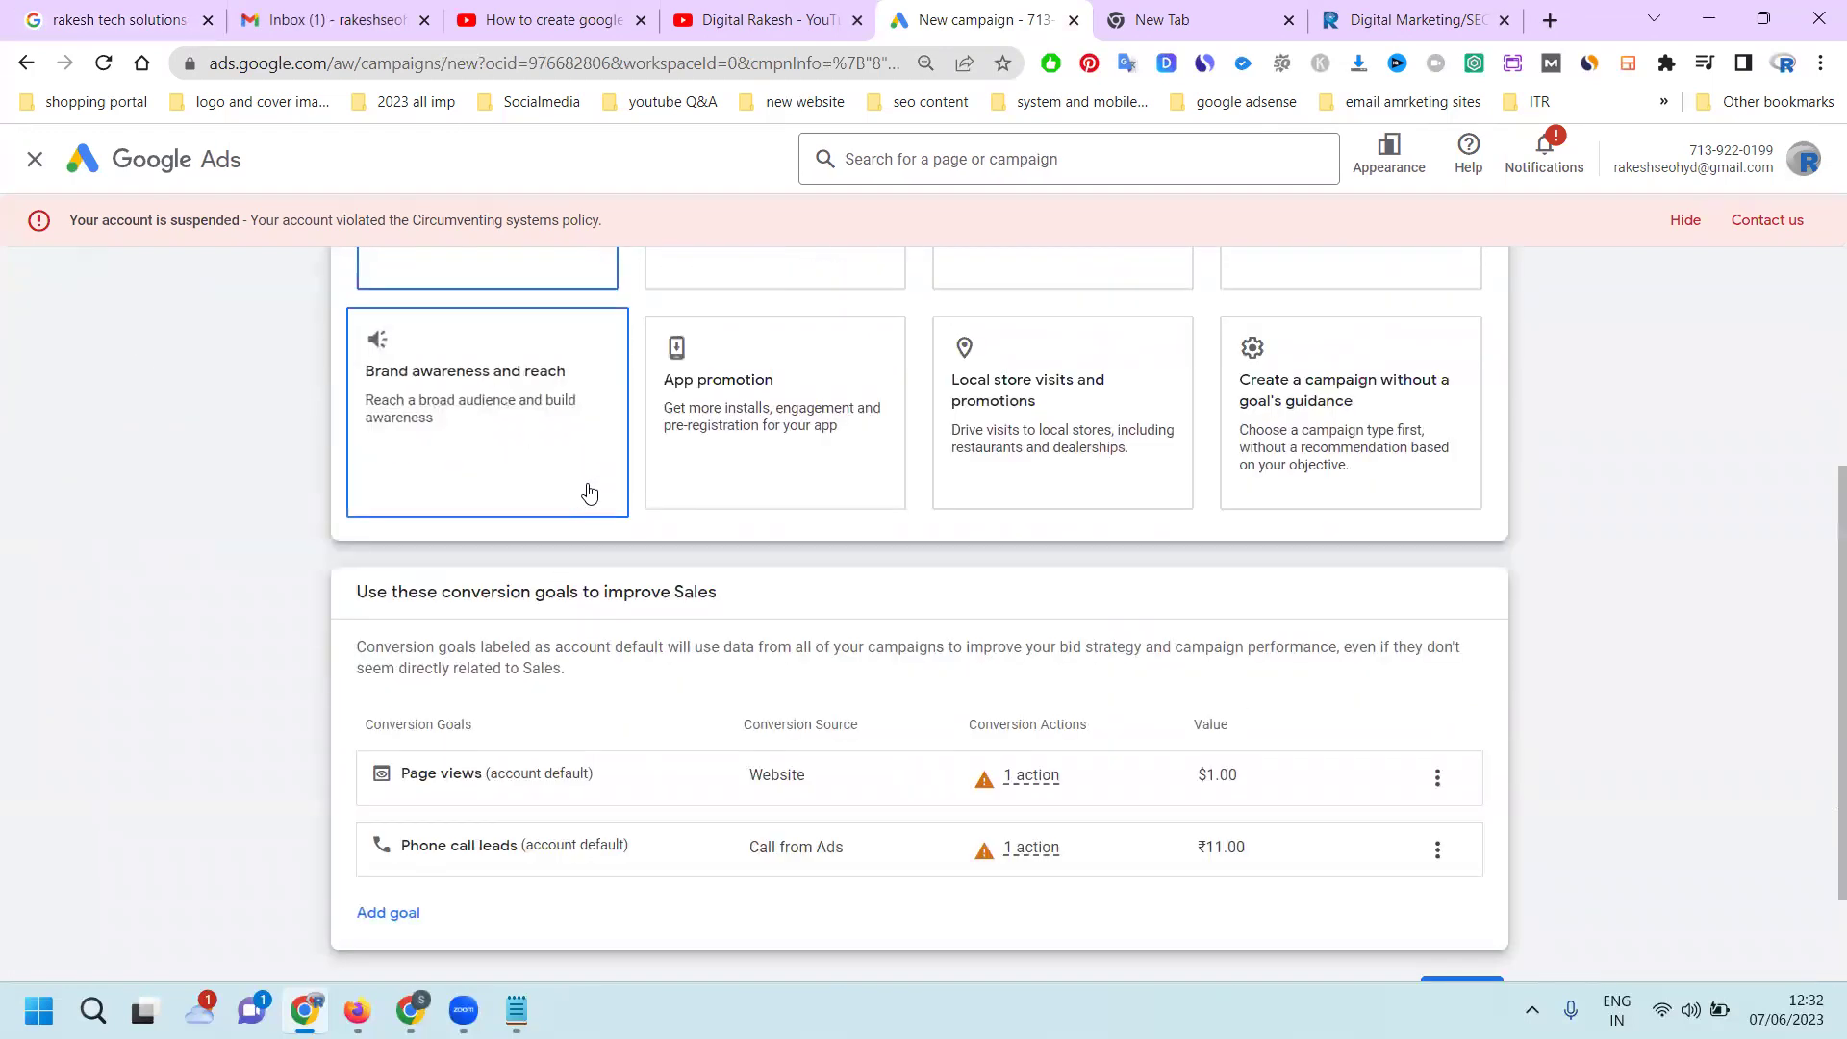
click(1373, 461)
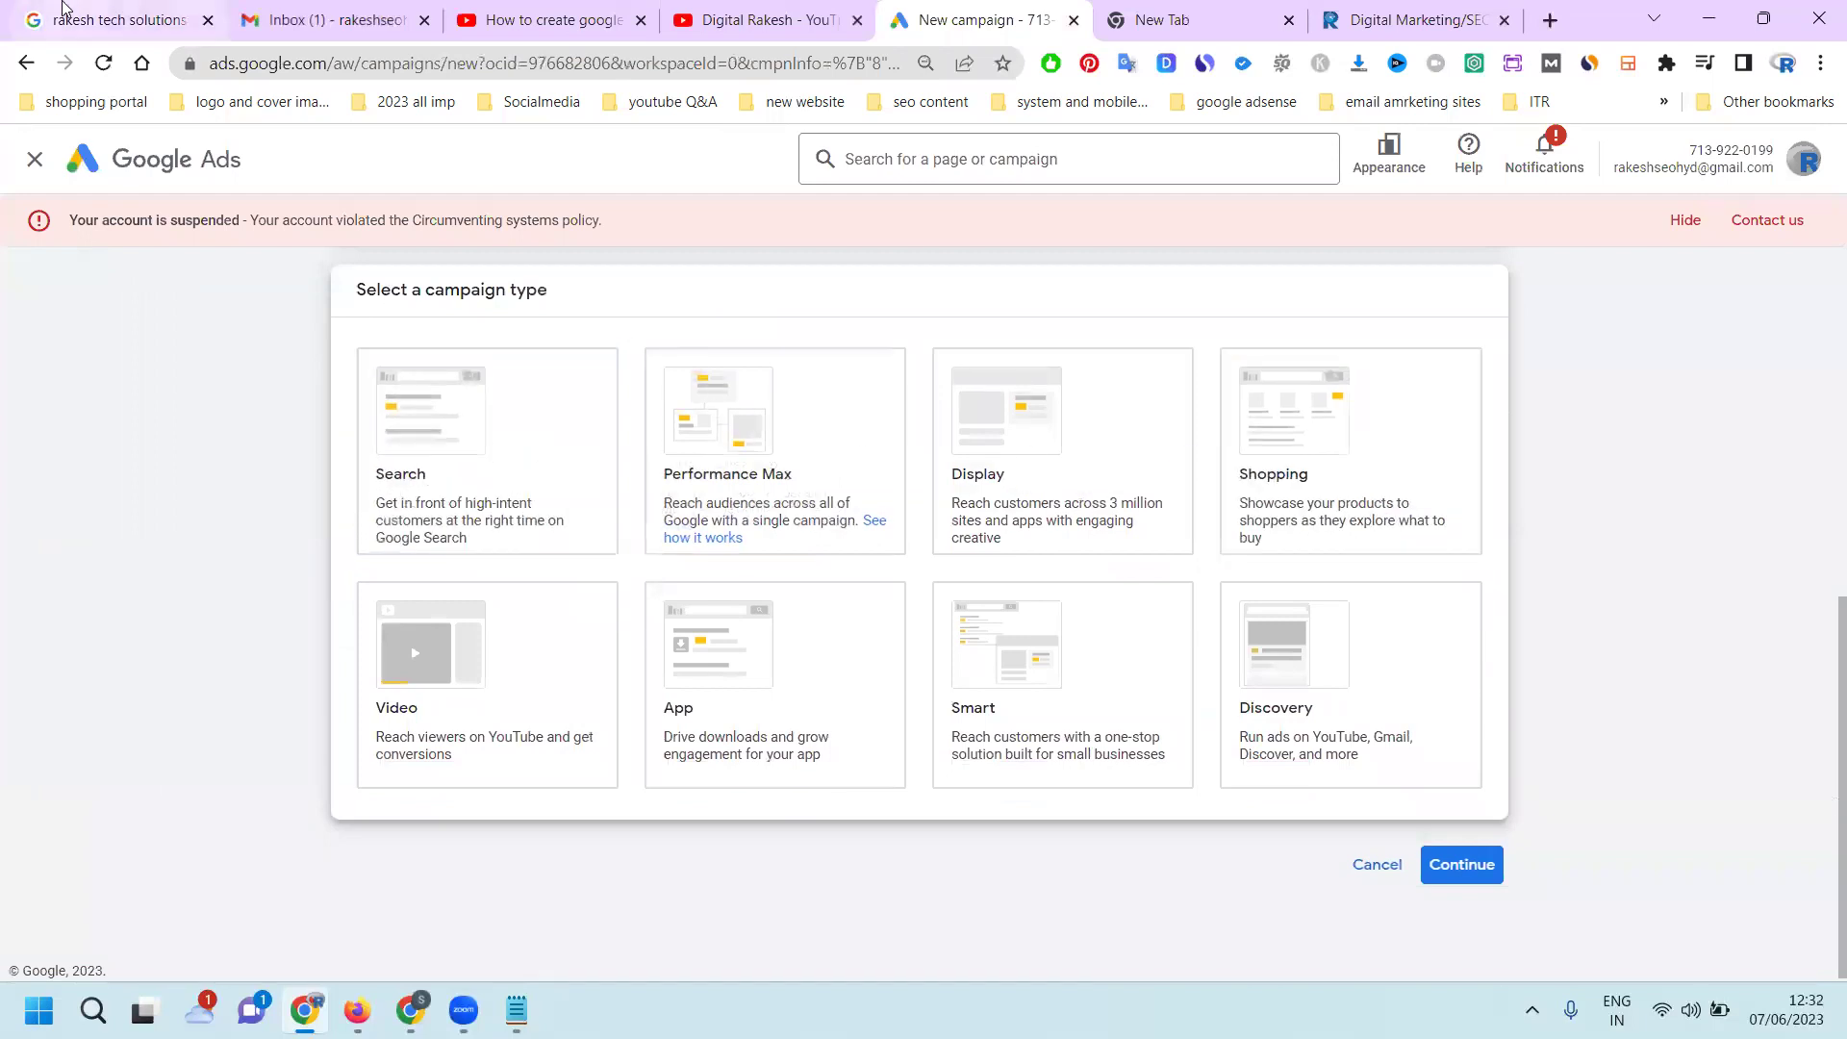
Recheck the business search results, then choose Smart as the campaign type
click(62, 7)
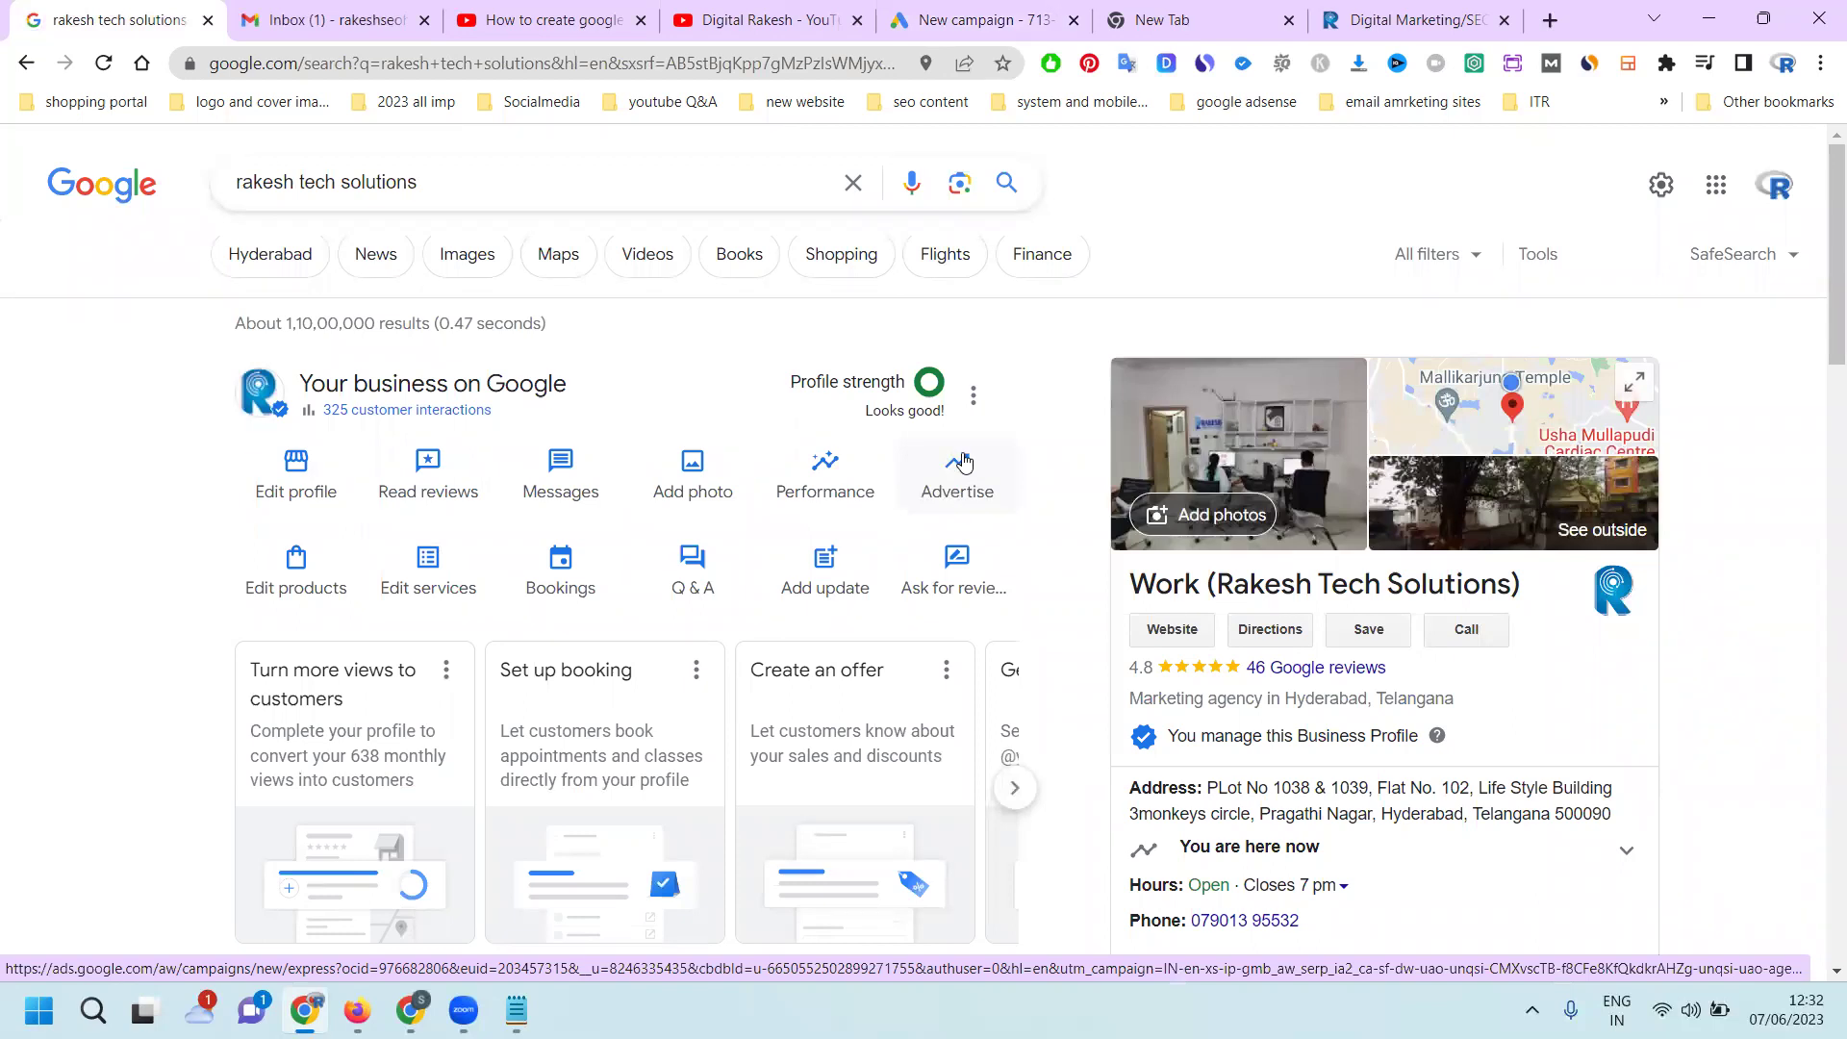
click(974, 19)
click(981, 608)
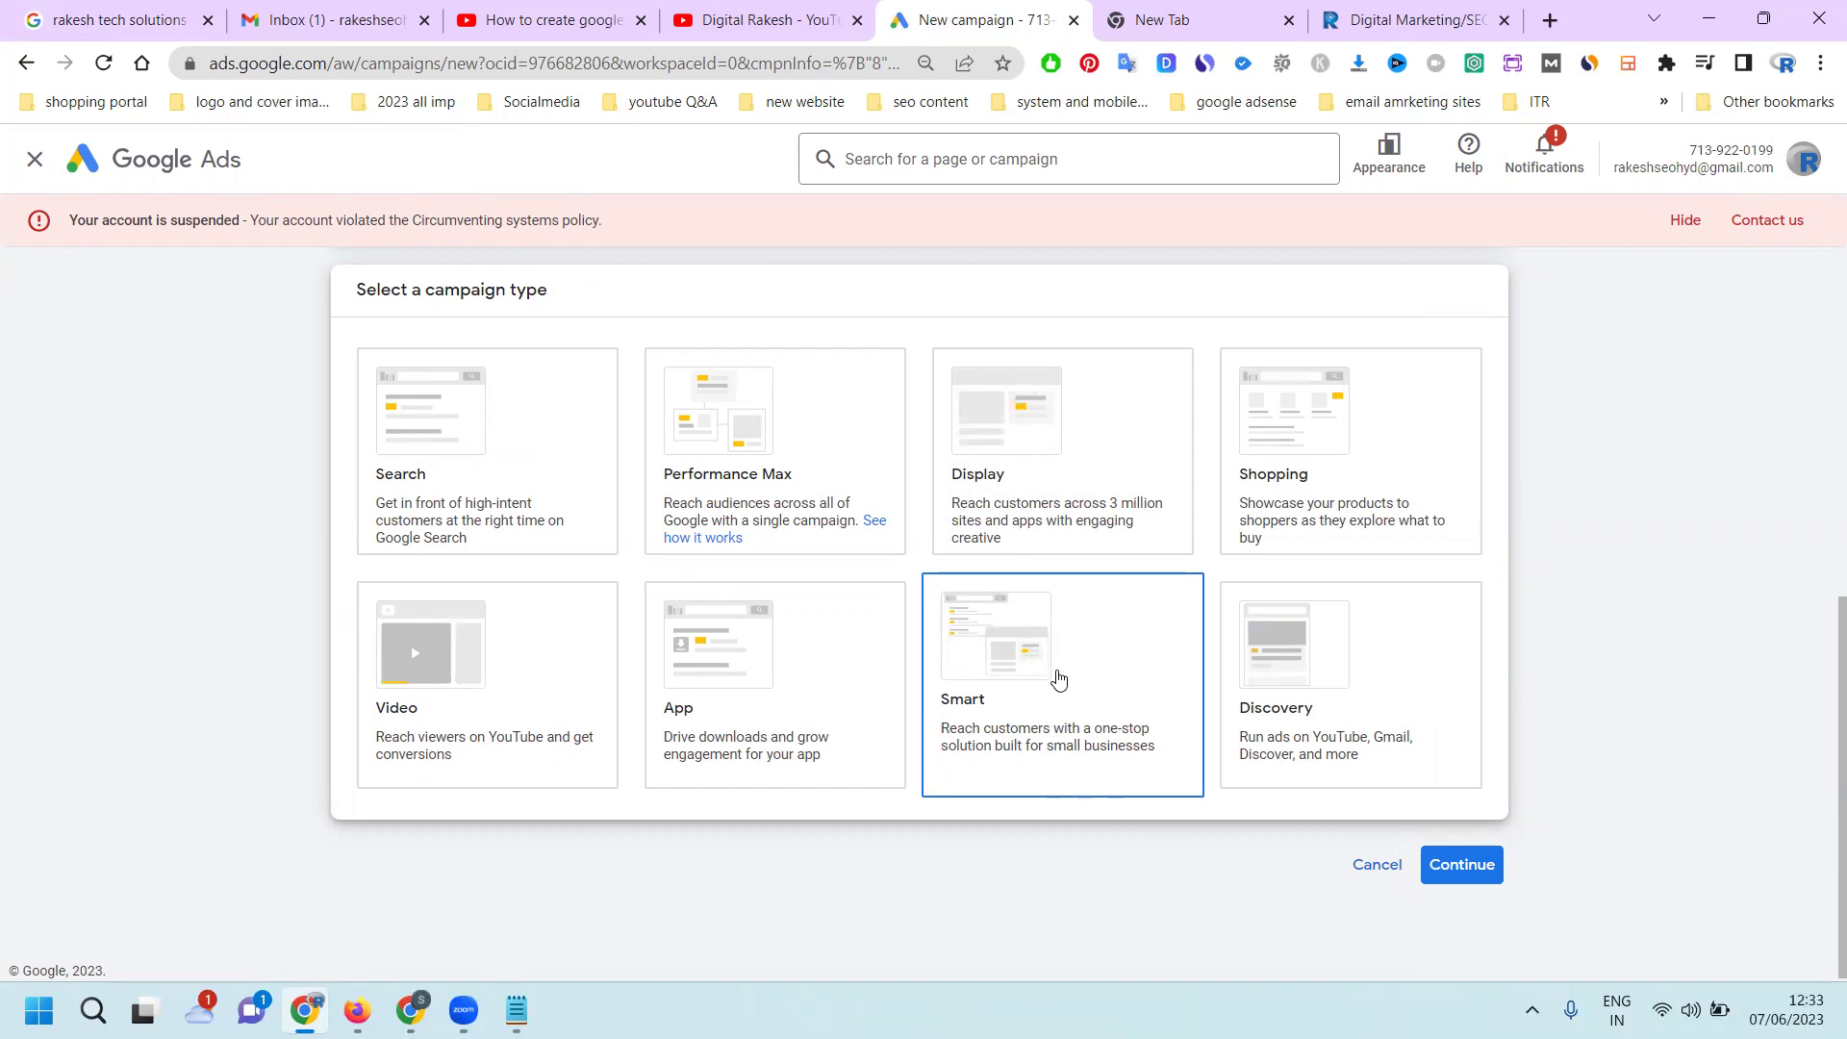
click(1058, 679)
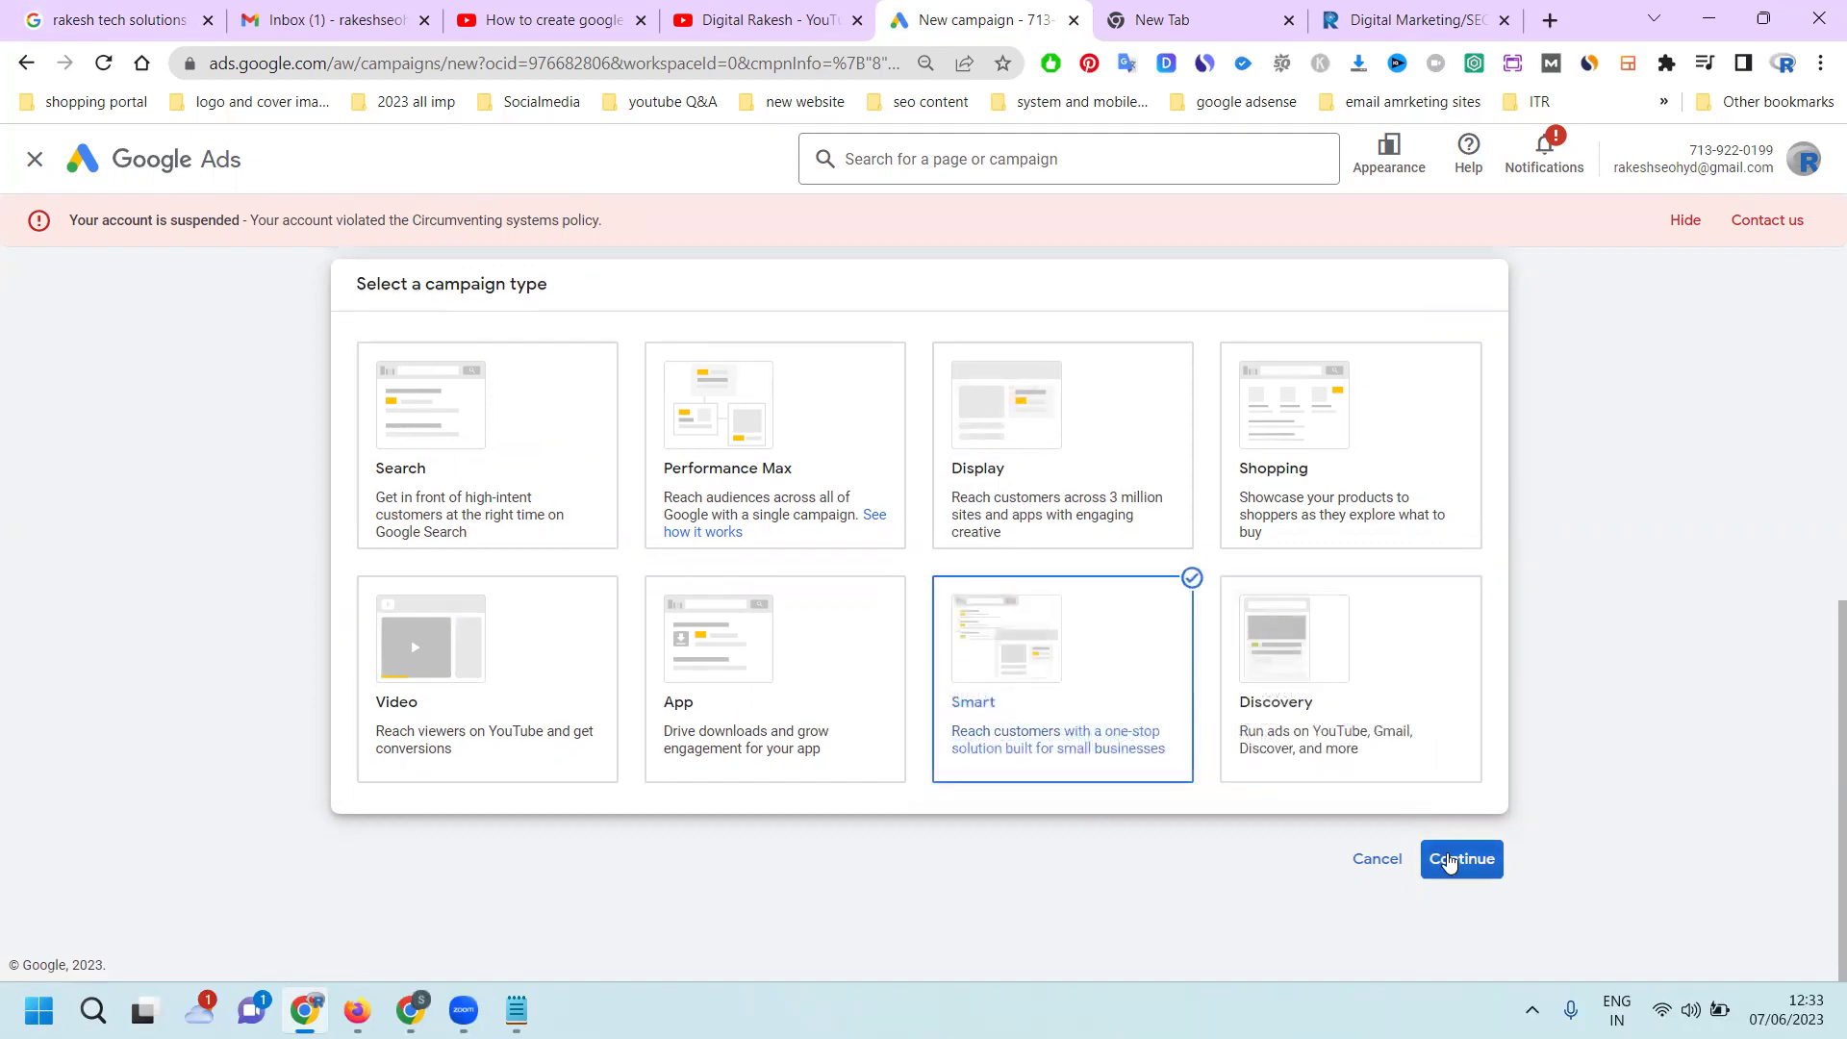
Continue with Smart and link the Rakesh Tech Solutions Business Profile, found by searching 'rakesh'
click(1452, 859)
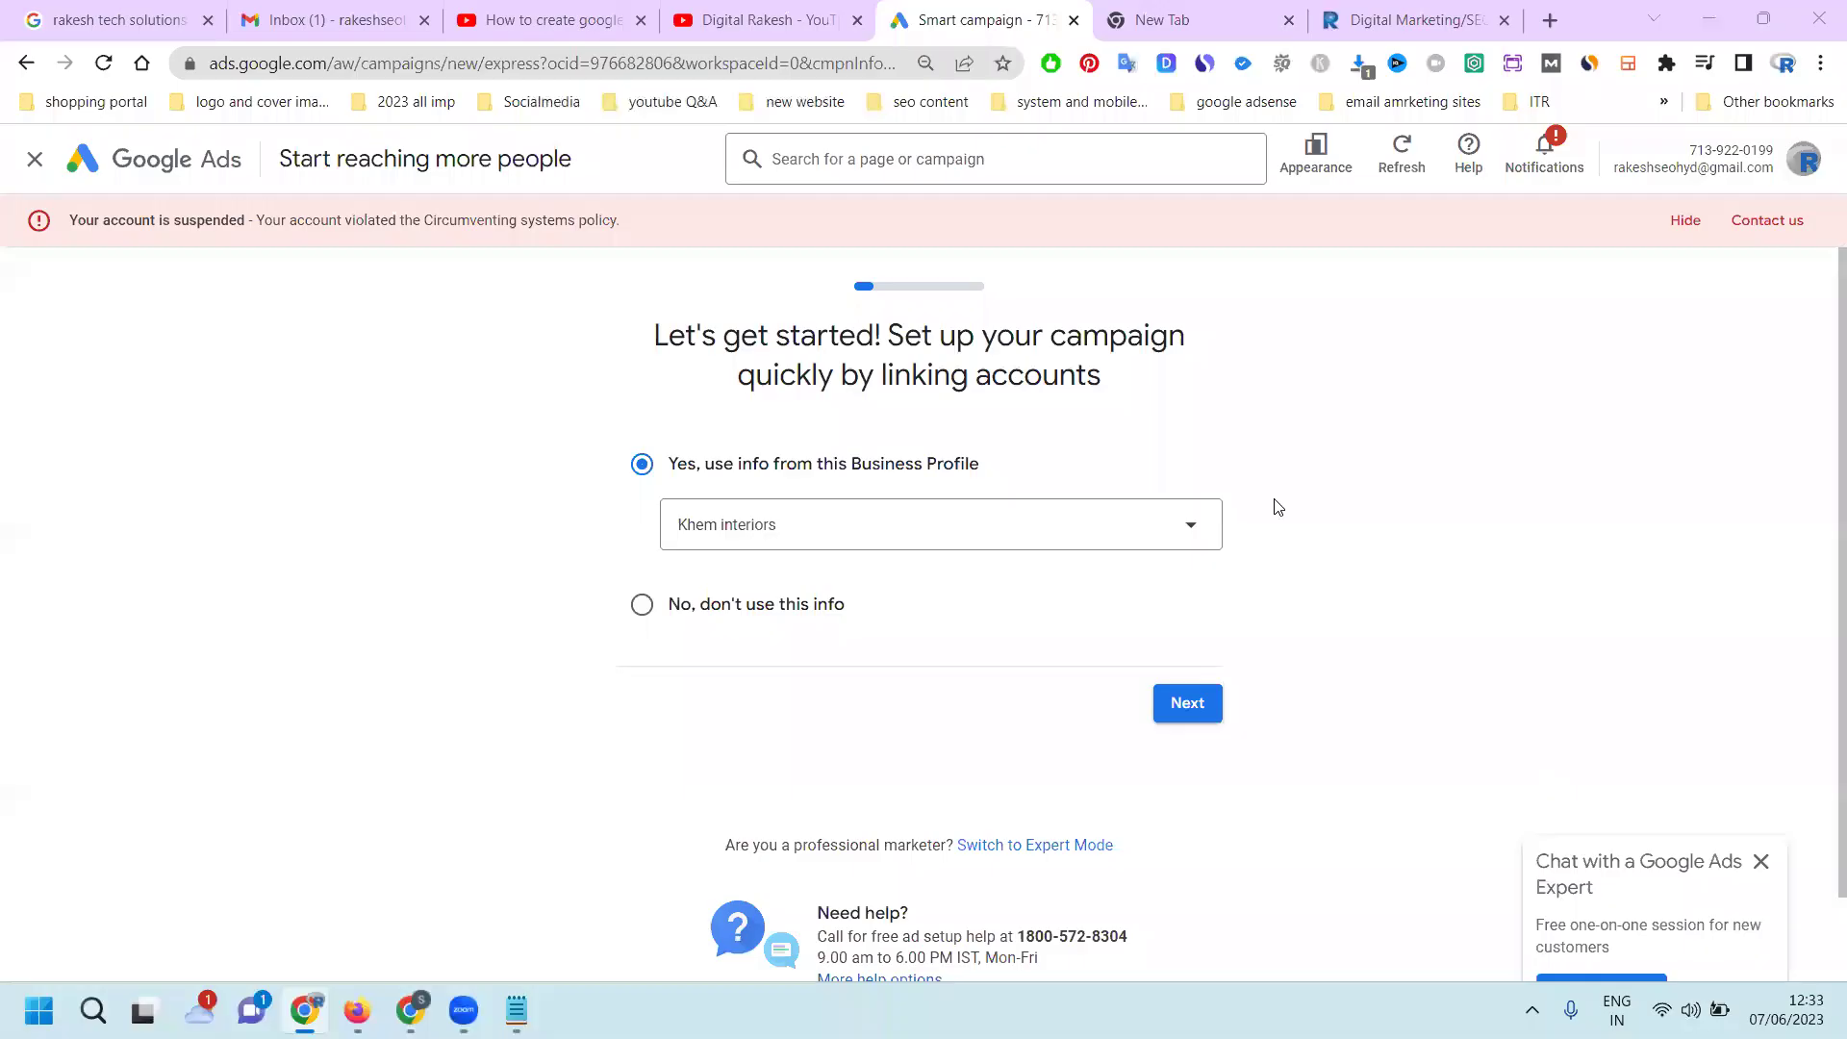
click(713, 603)
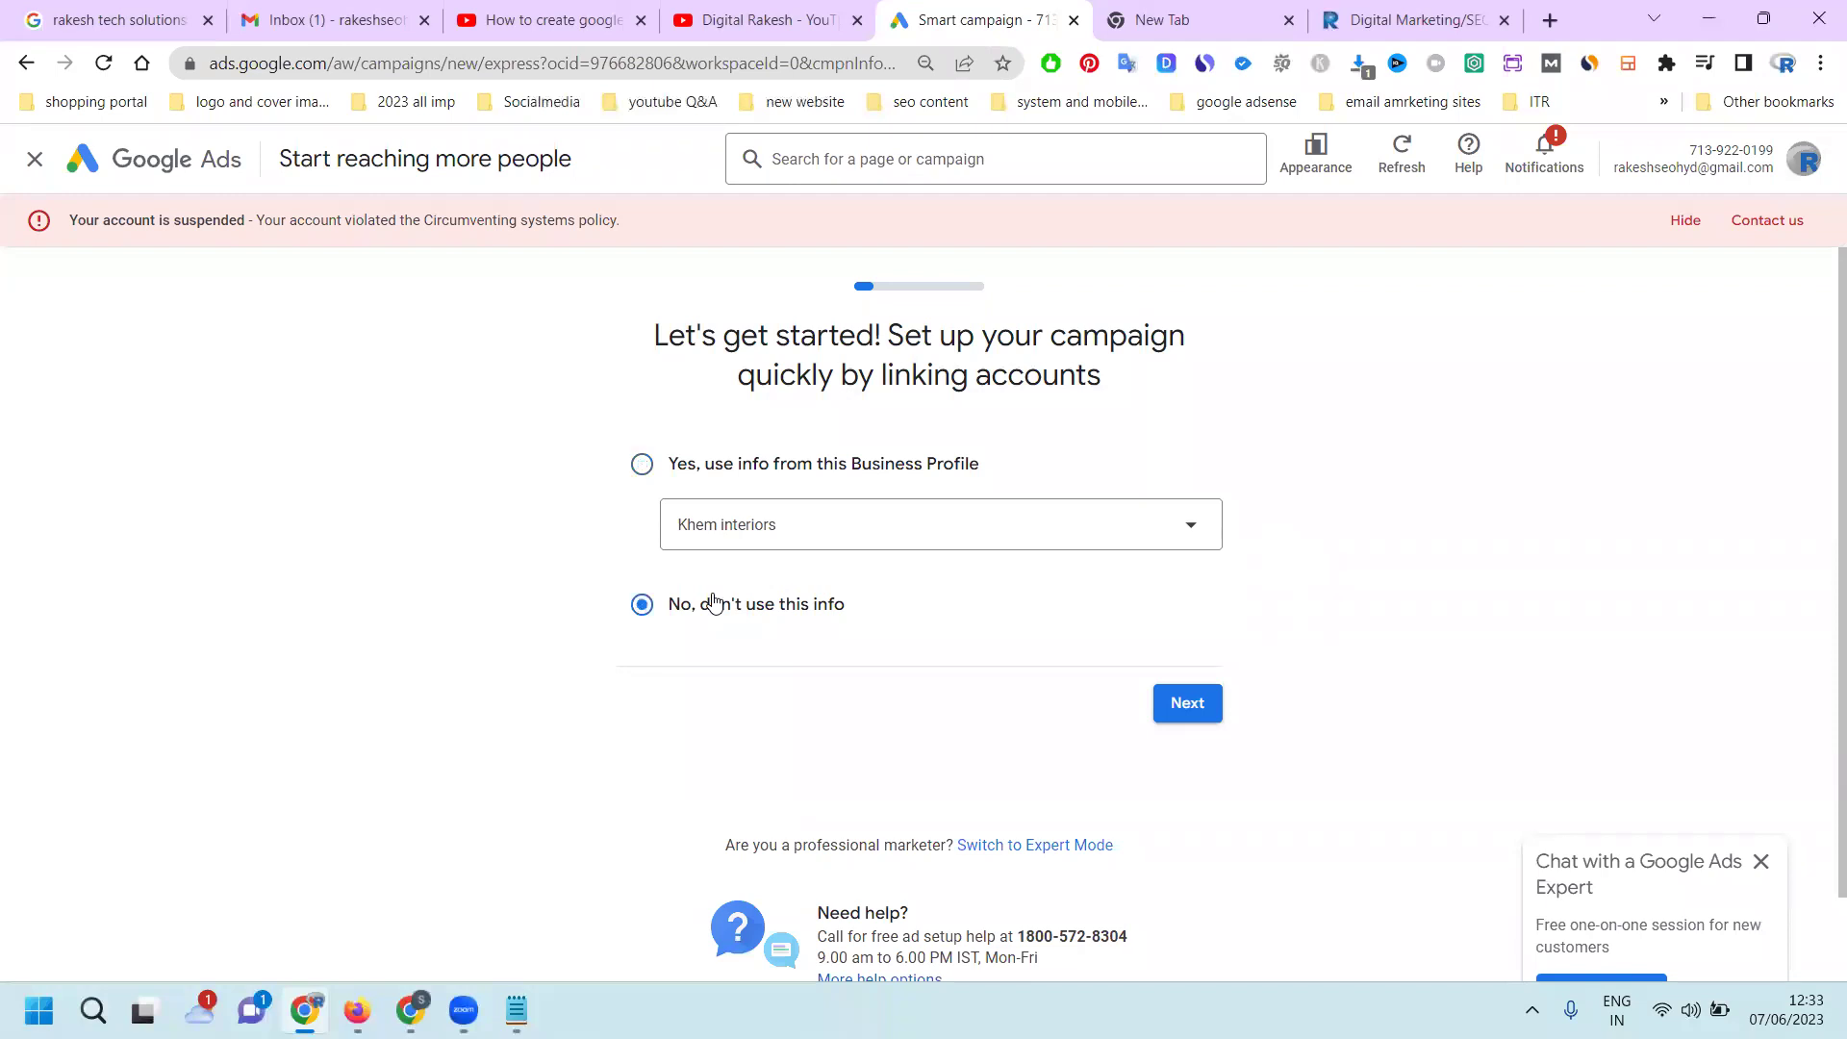
click(681, 468)
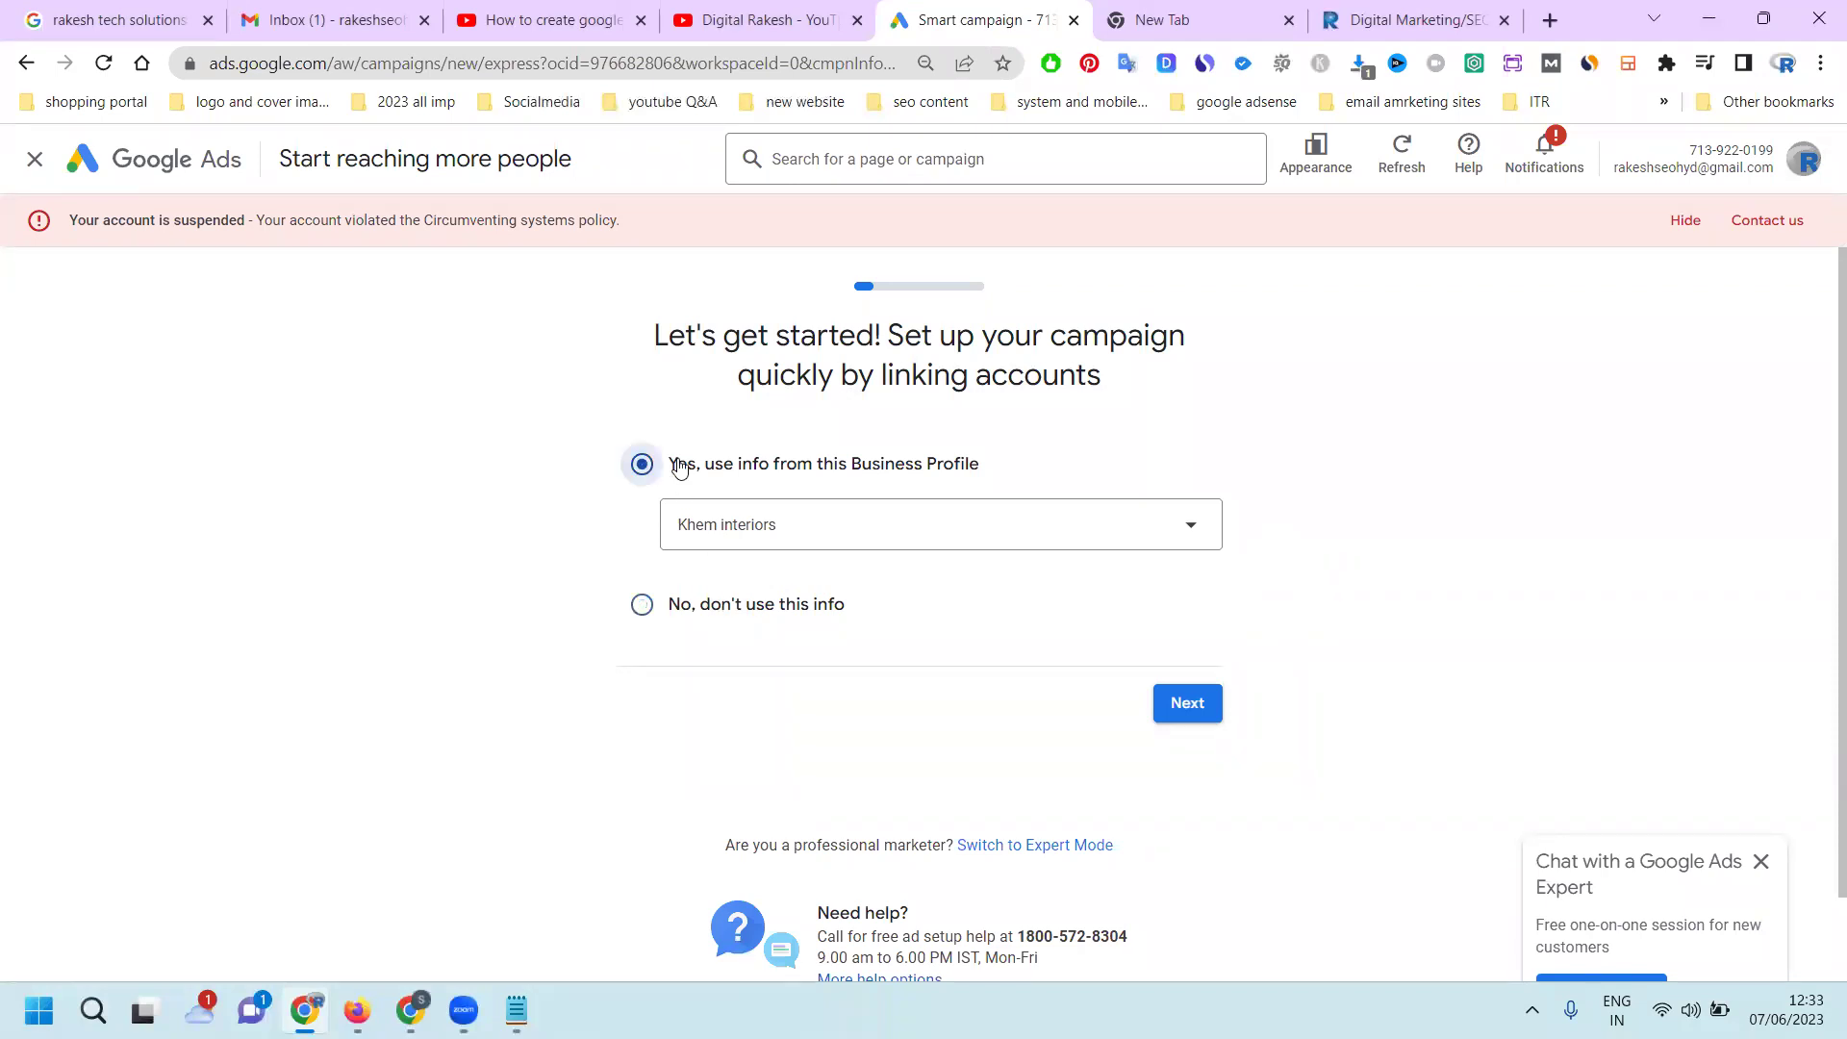
click(737, 525)
text(rakesh tec)
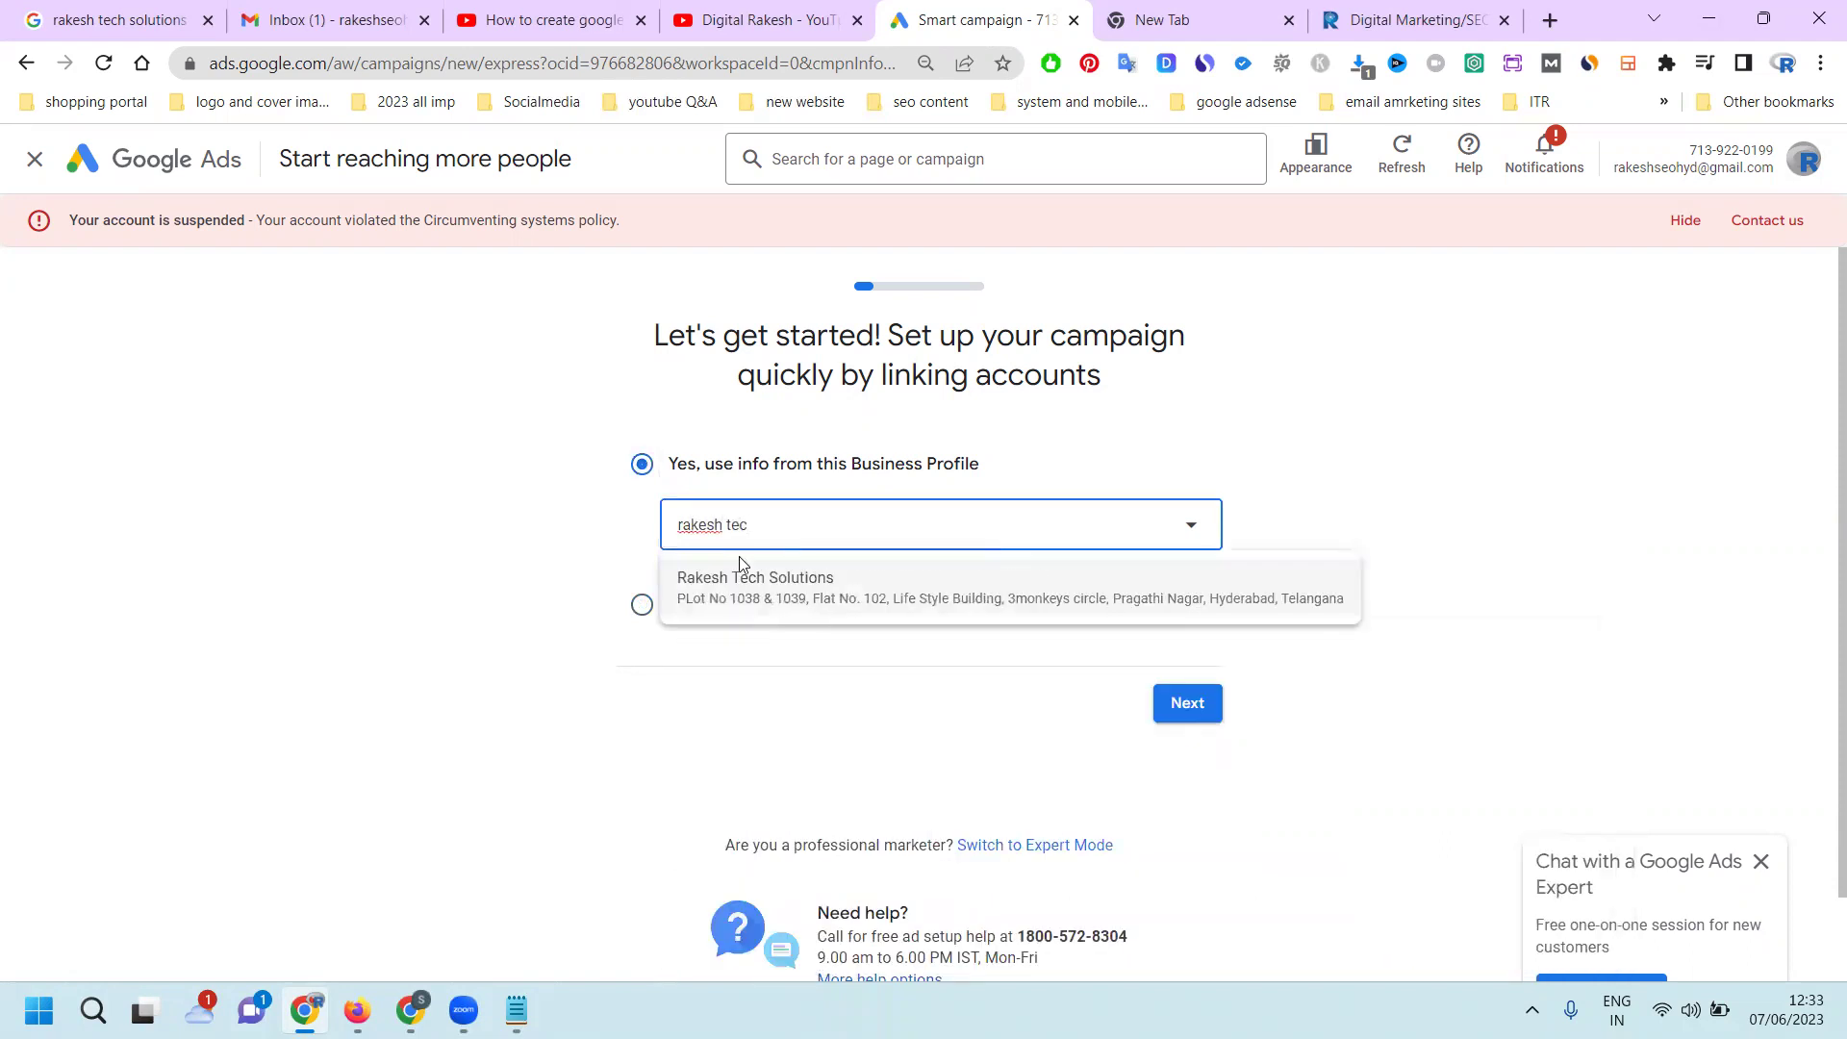
click(739, 581)
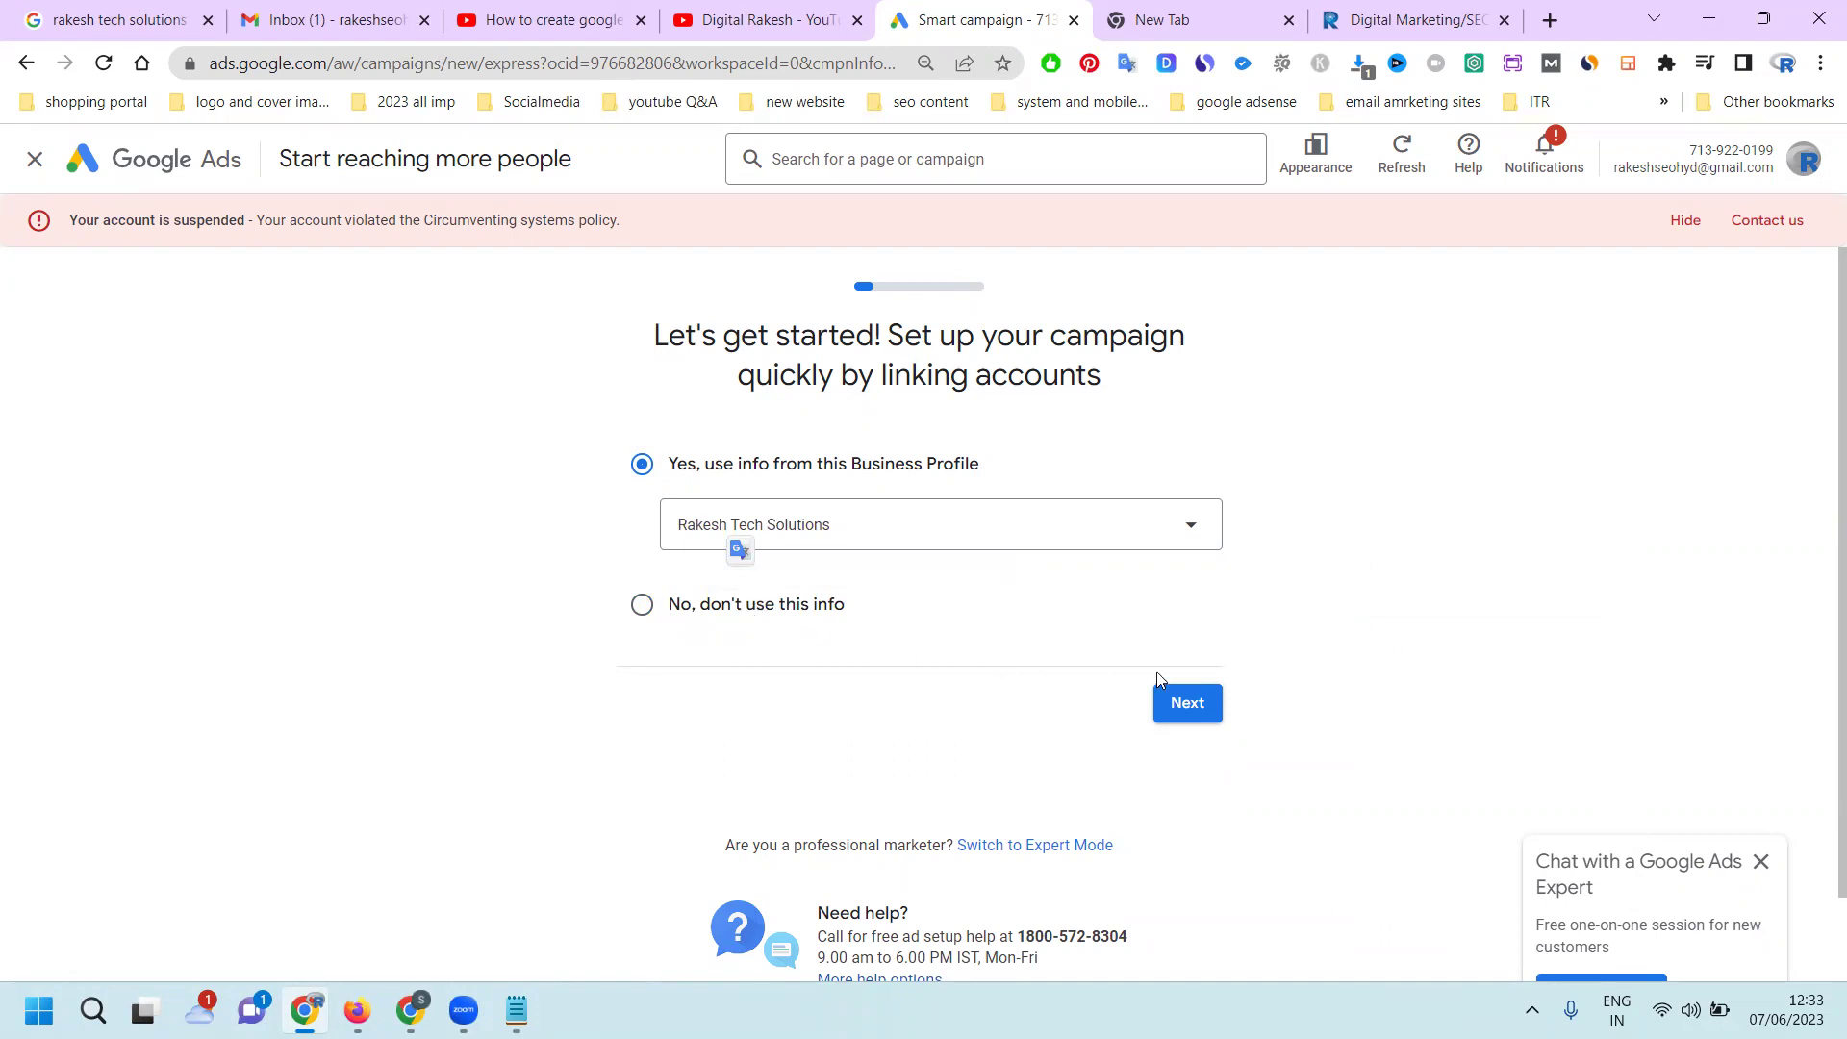
Confirm the linked profile and review the Business Profile preview twice, keeping it as the click destination
click(1193, 712)
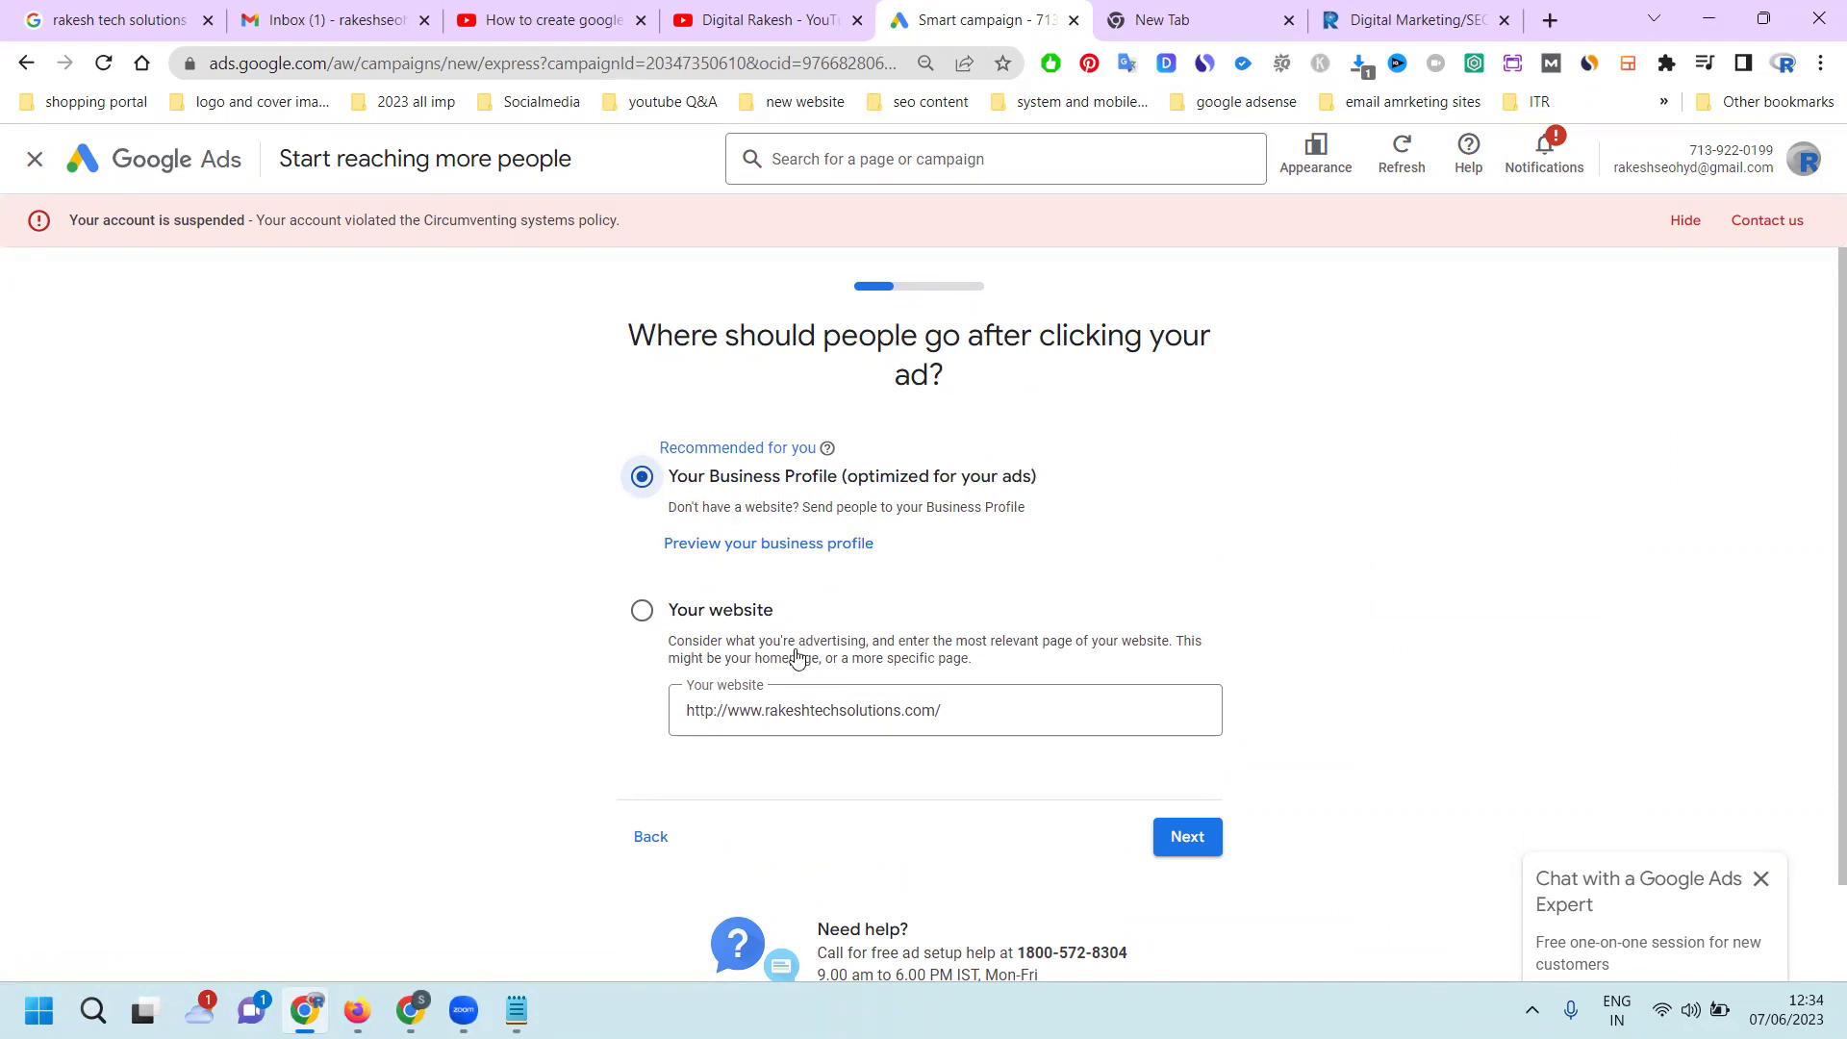
click(777, 544)
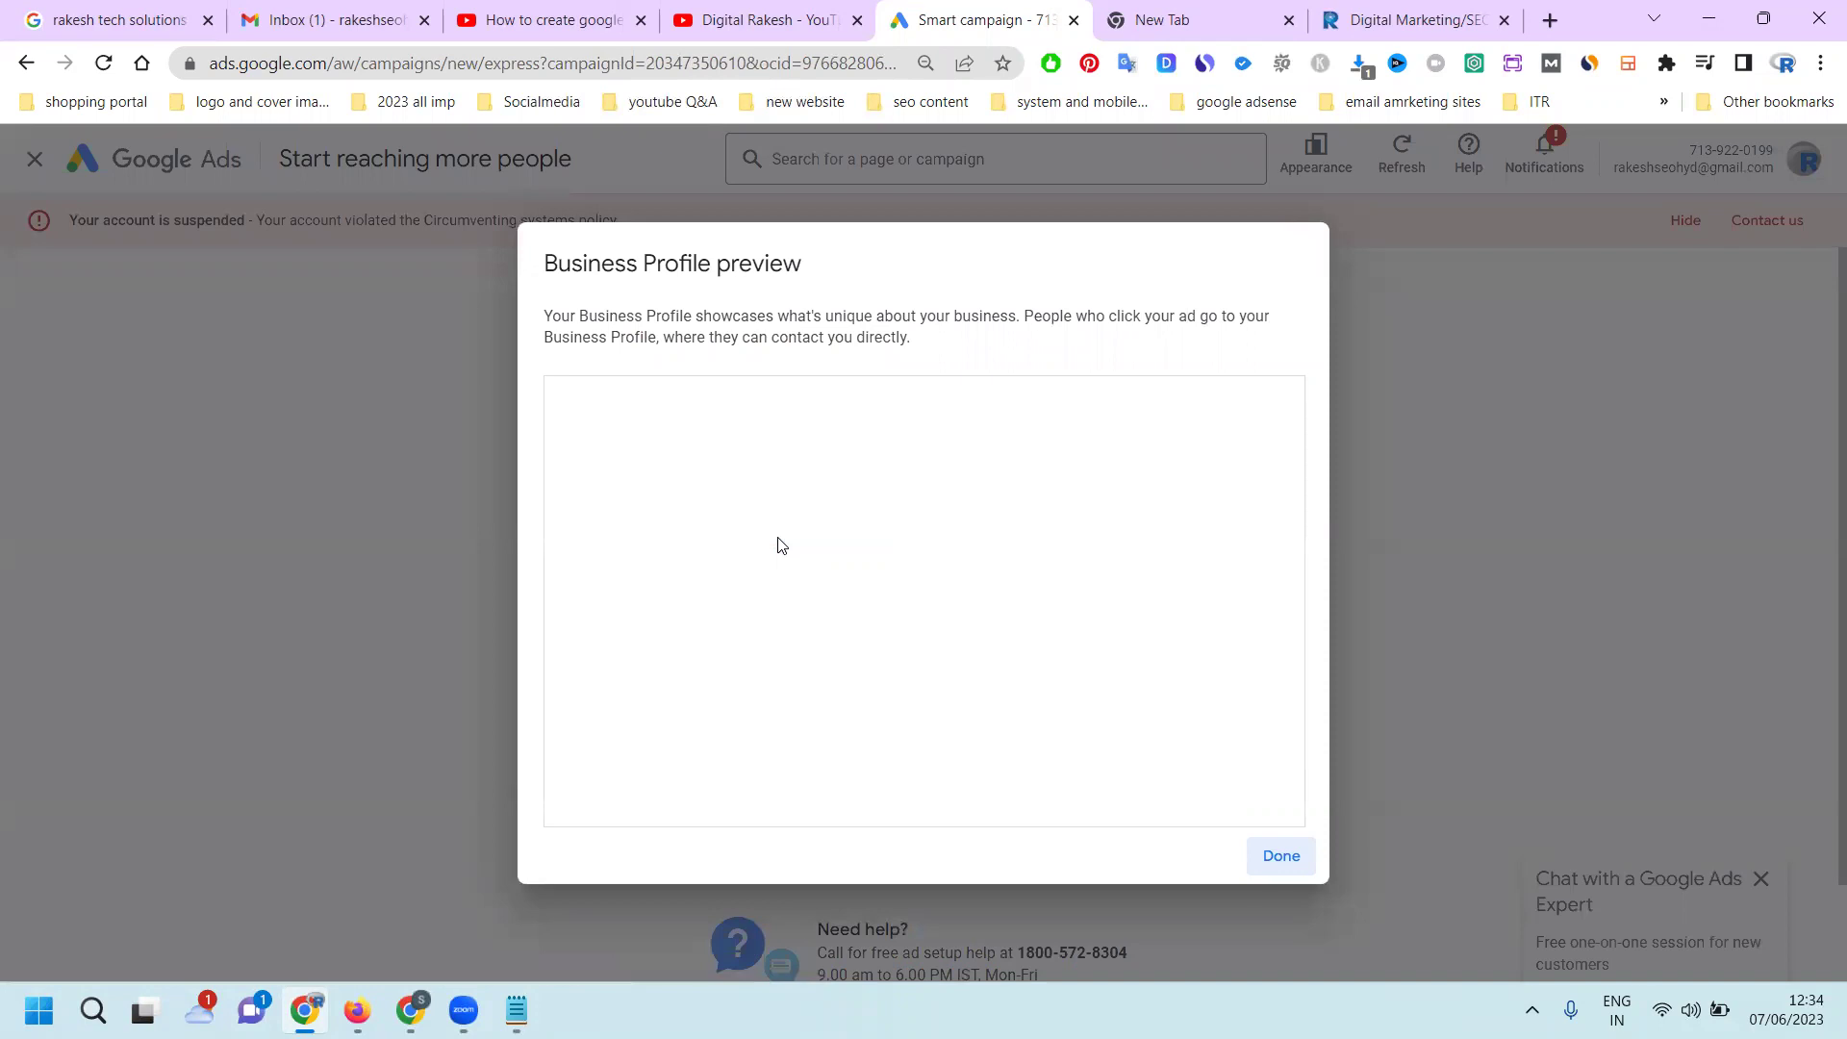
scroll(788, 525, down, 3)
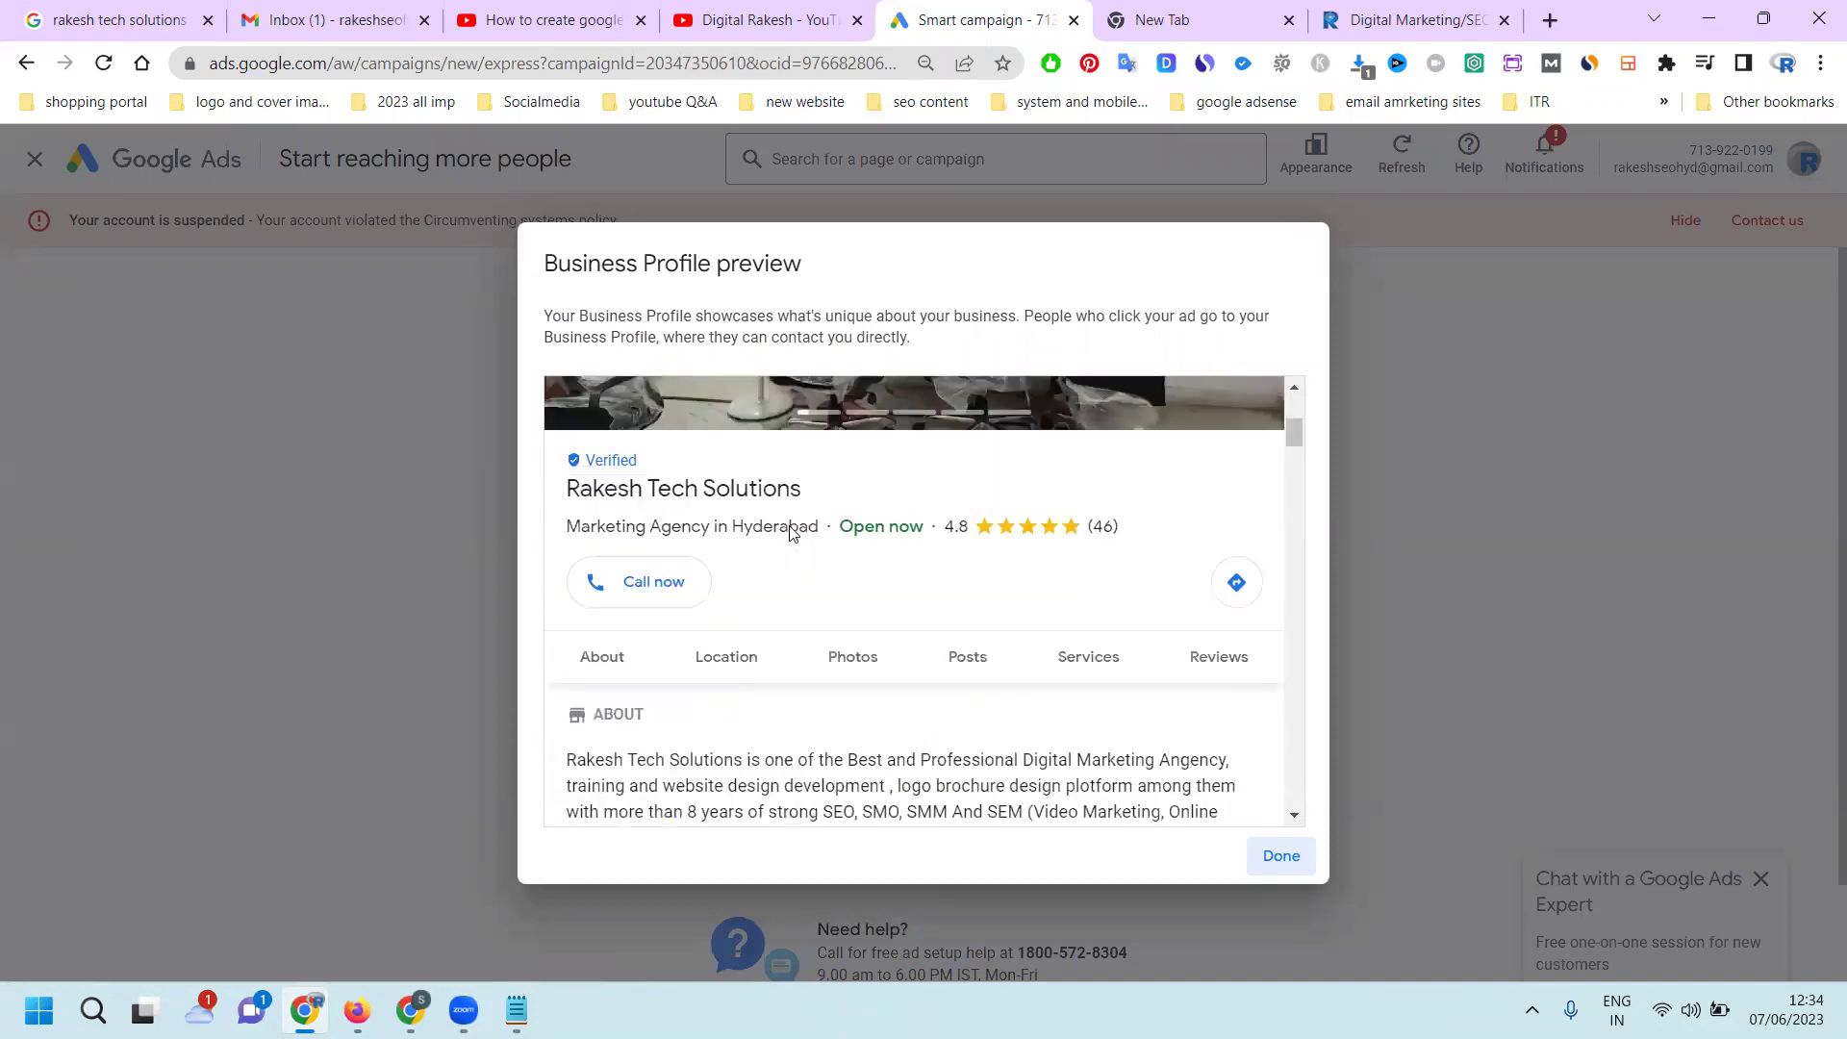
scroll(788, 525, down, 6)
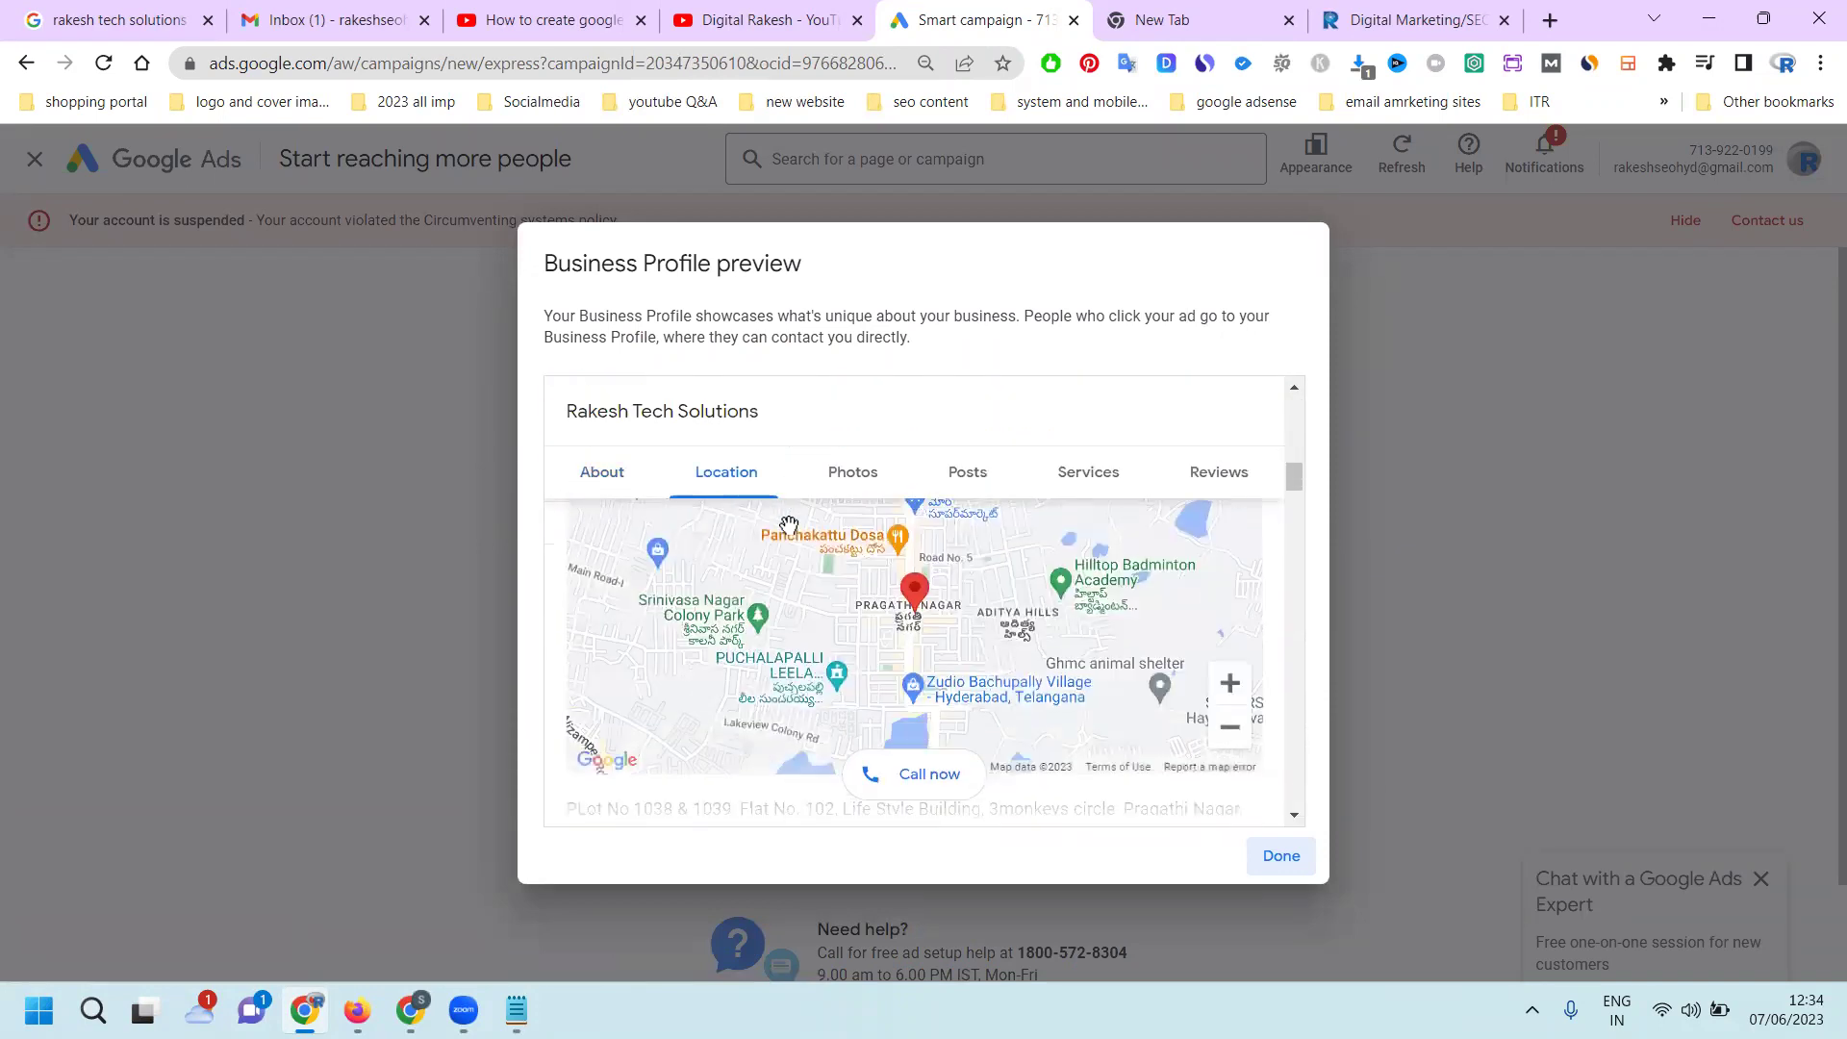
scroll(789, 525, down, 5)
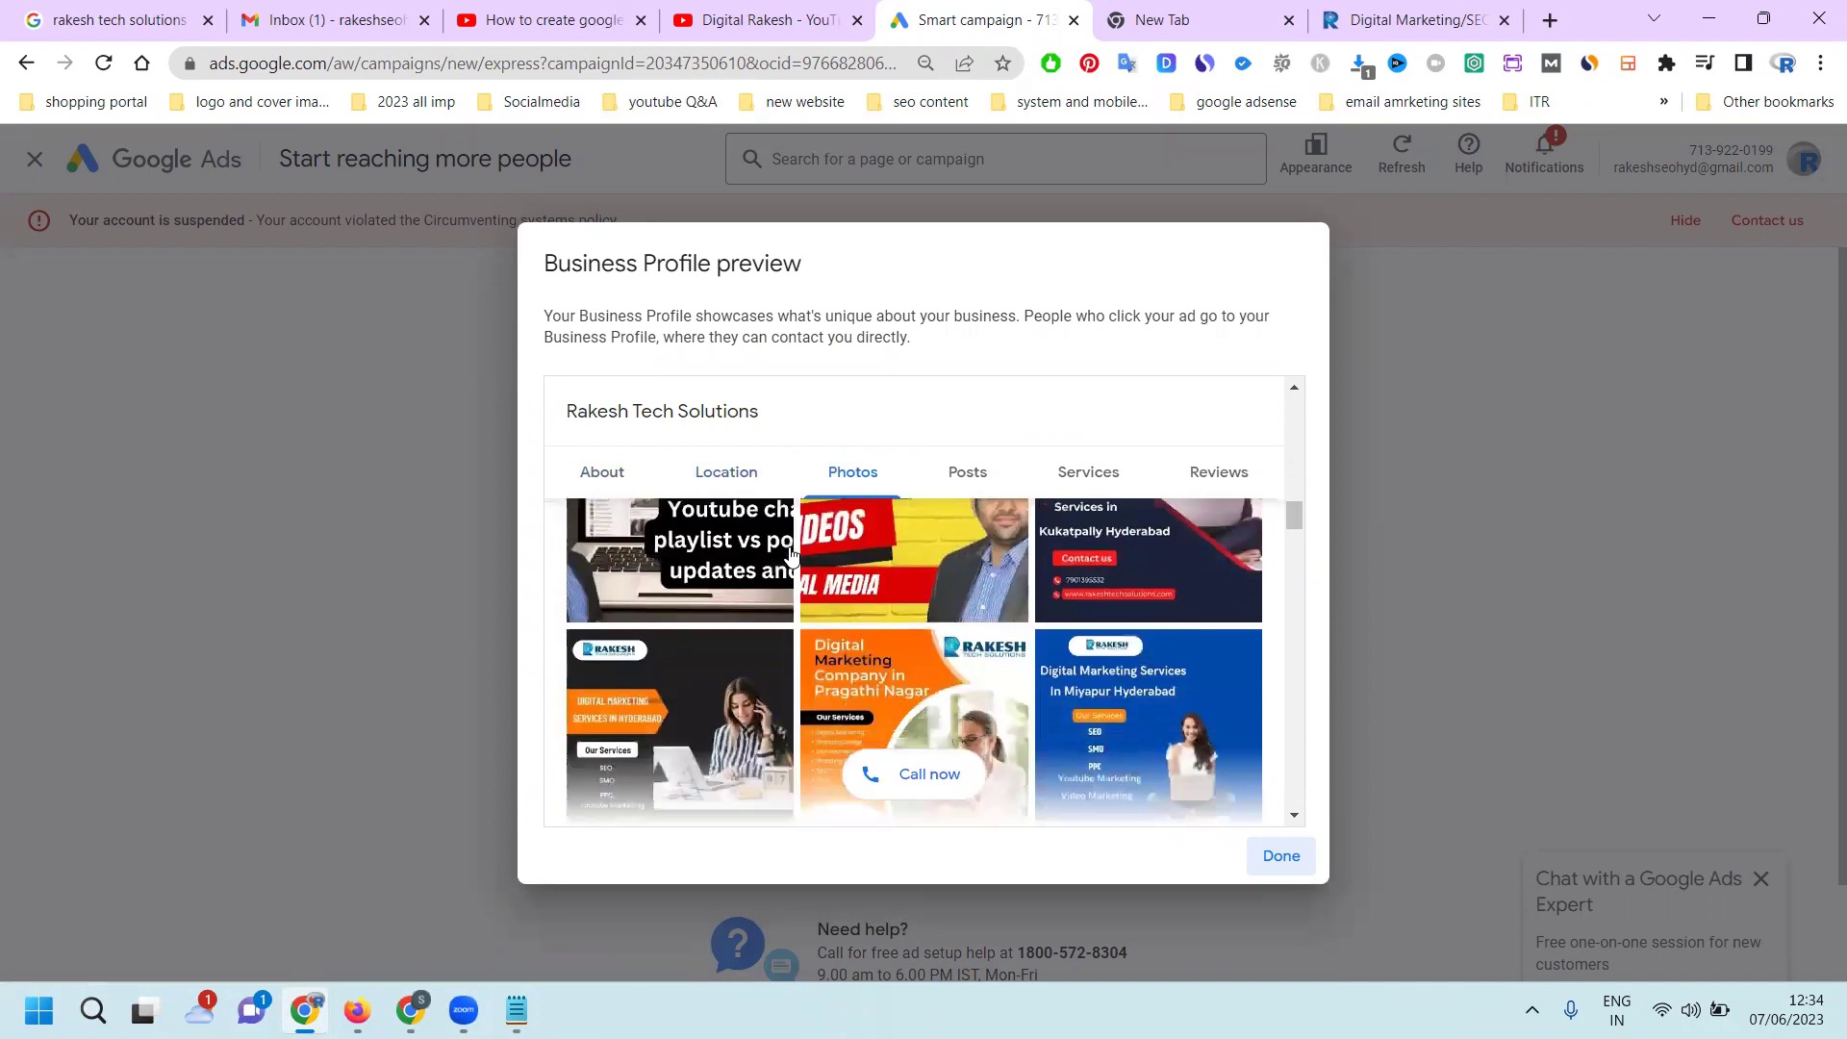
scroll(789, 553, down, 5)
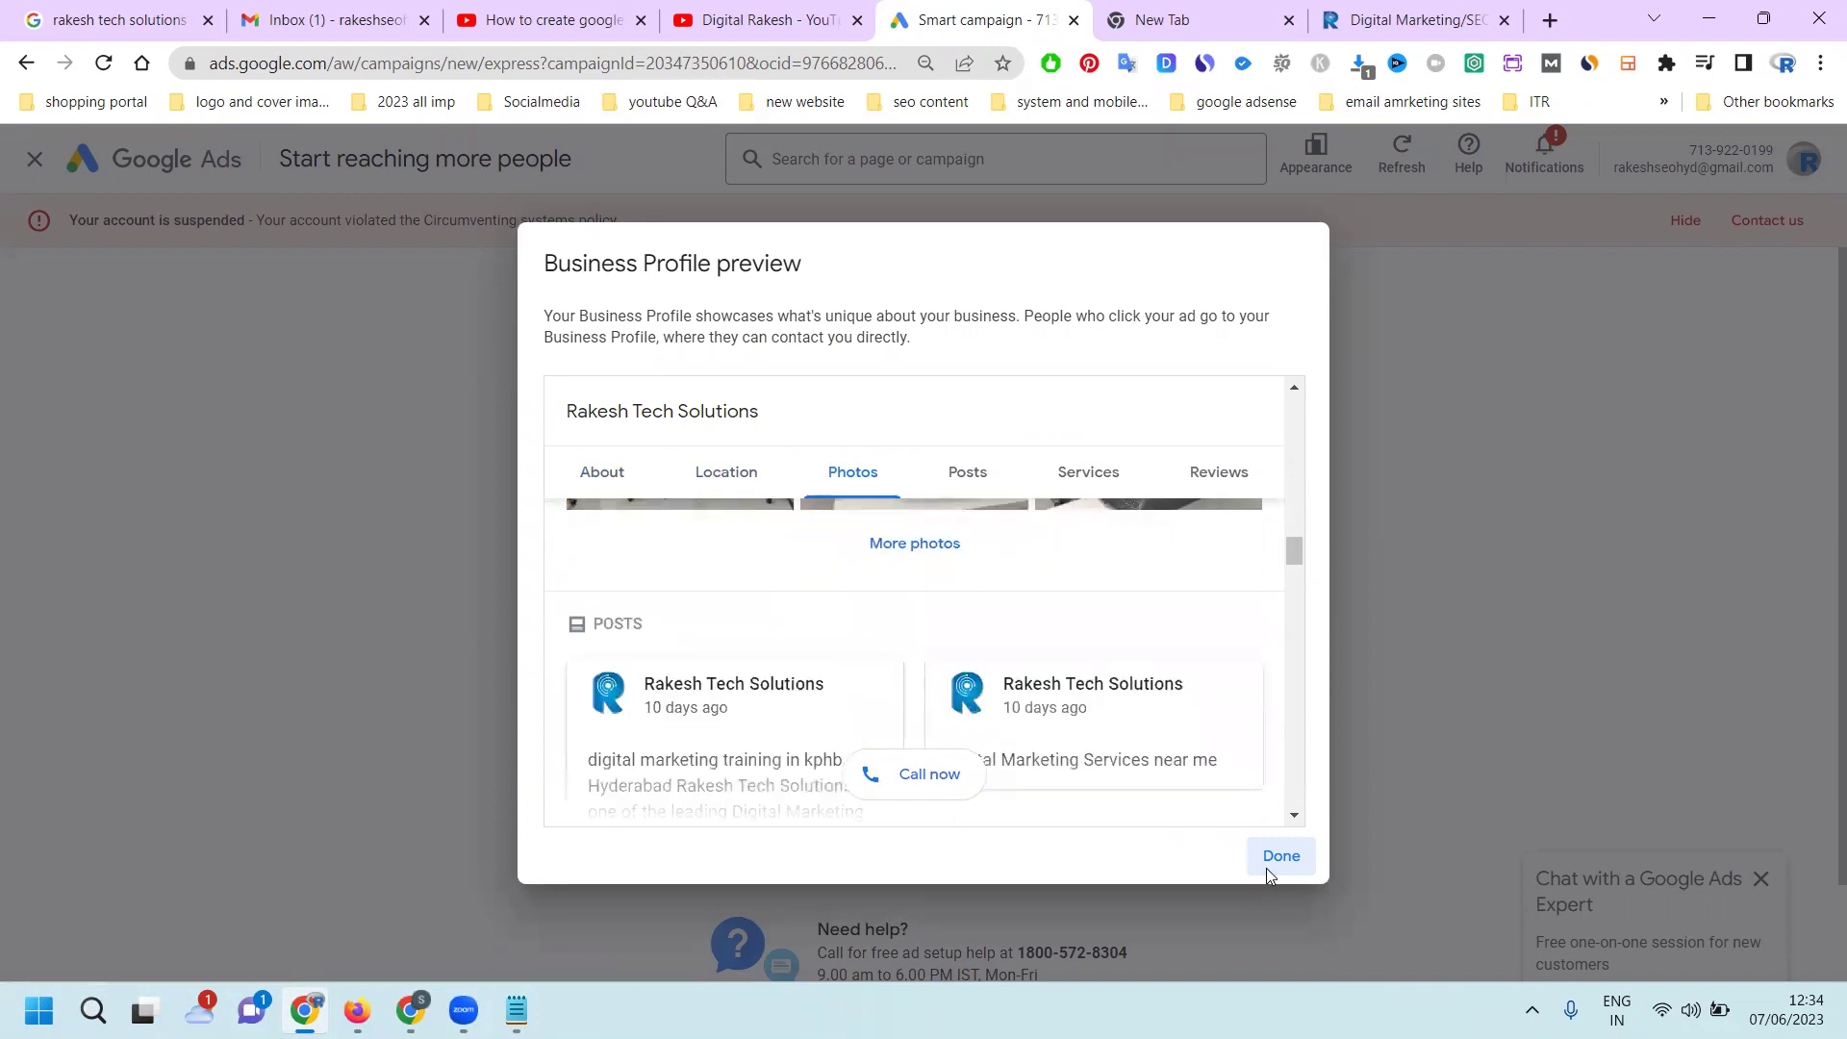
click(1266, 867)
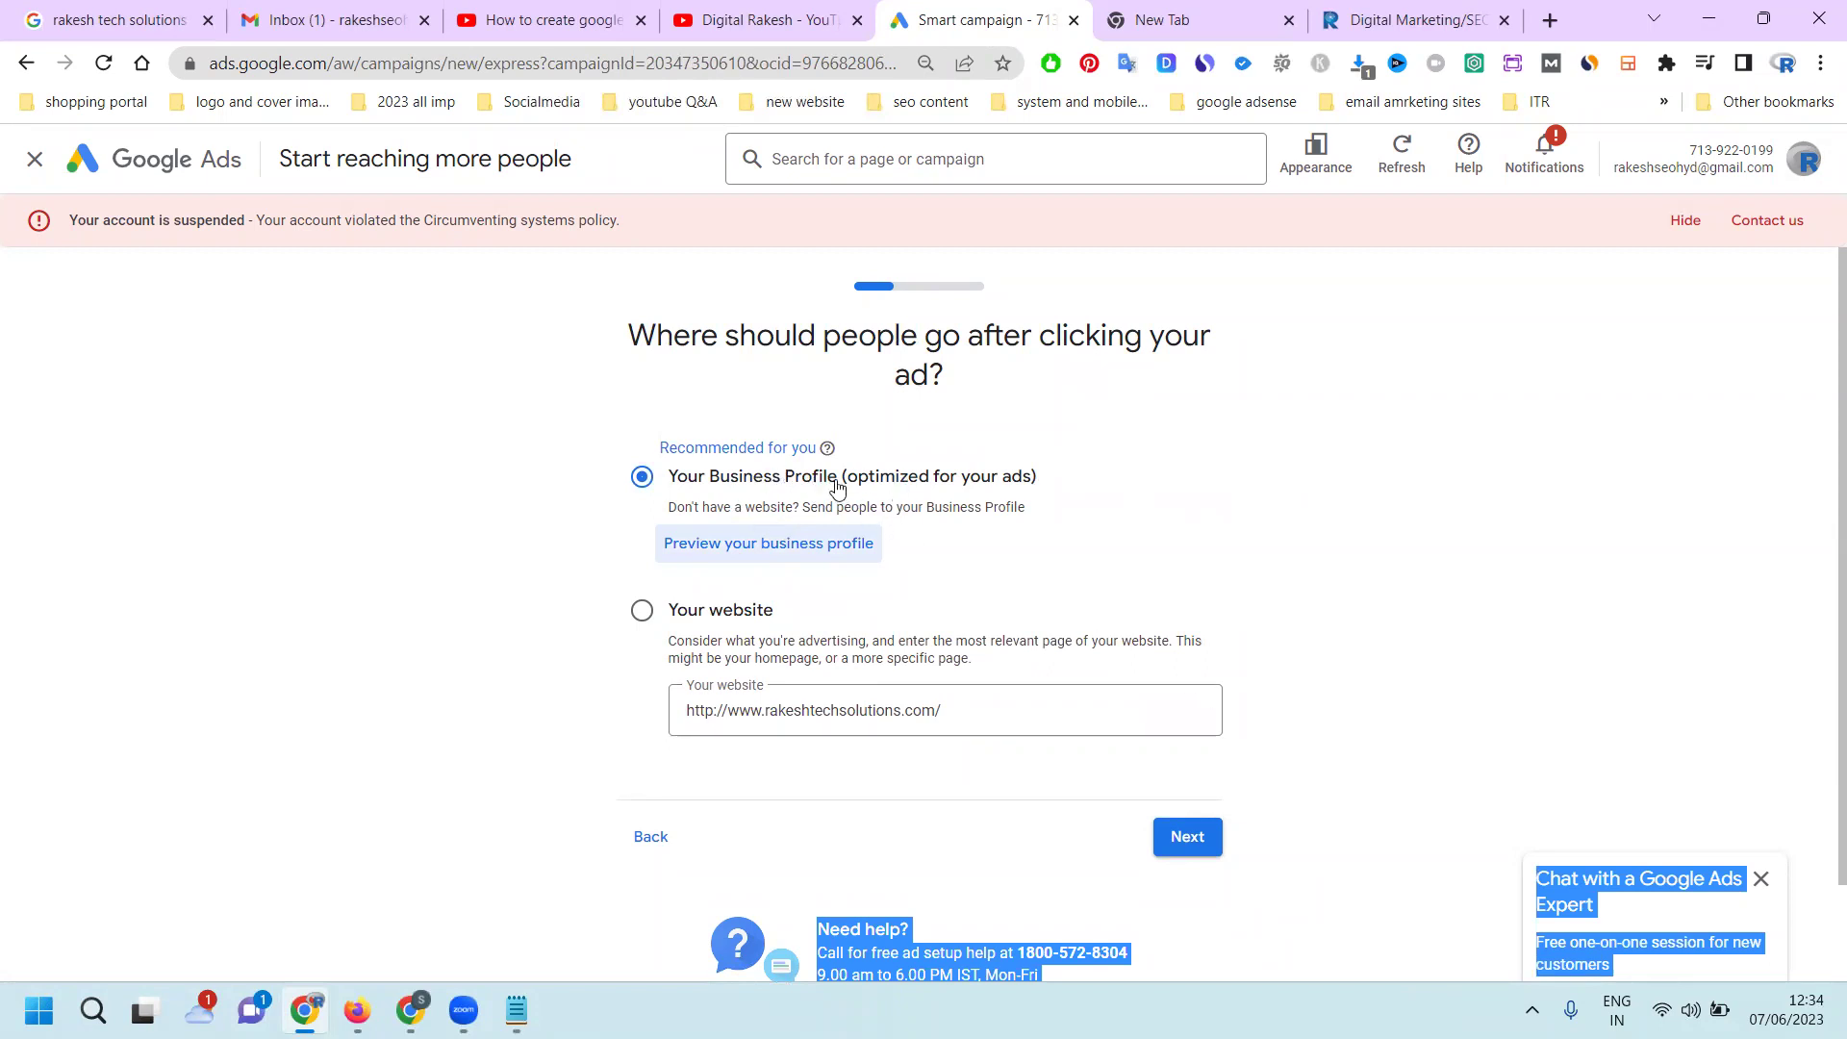
click(745, 550)
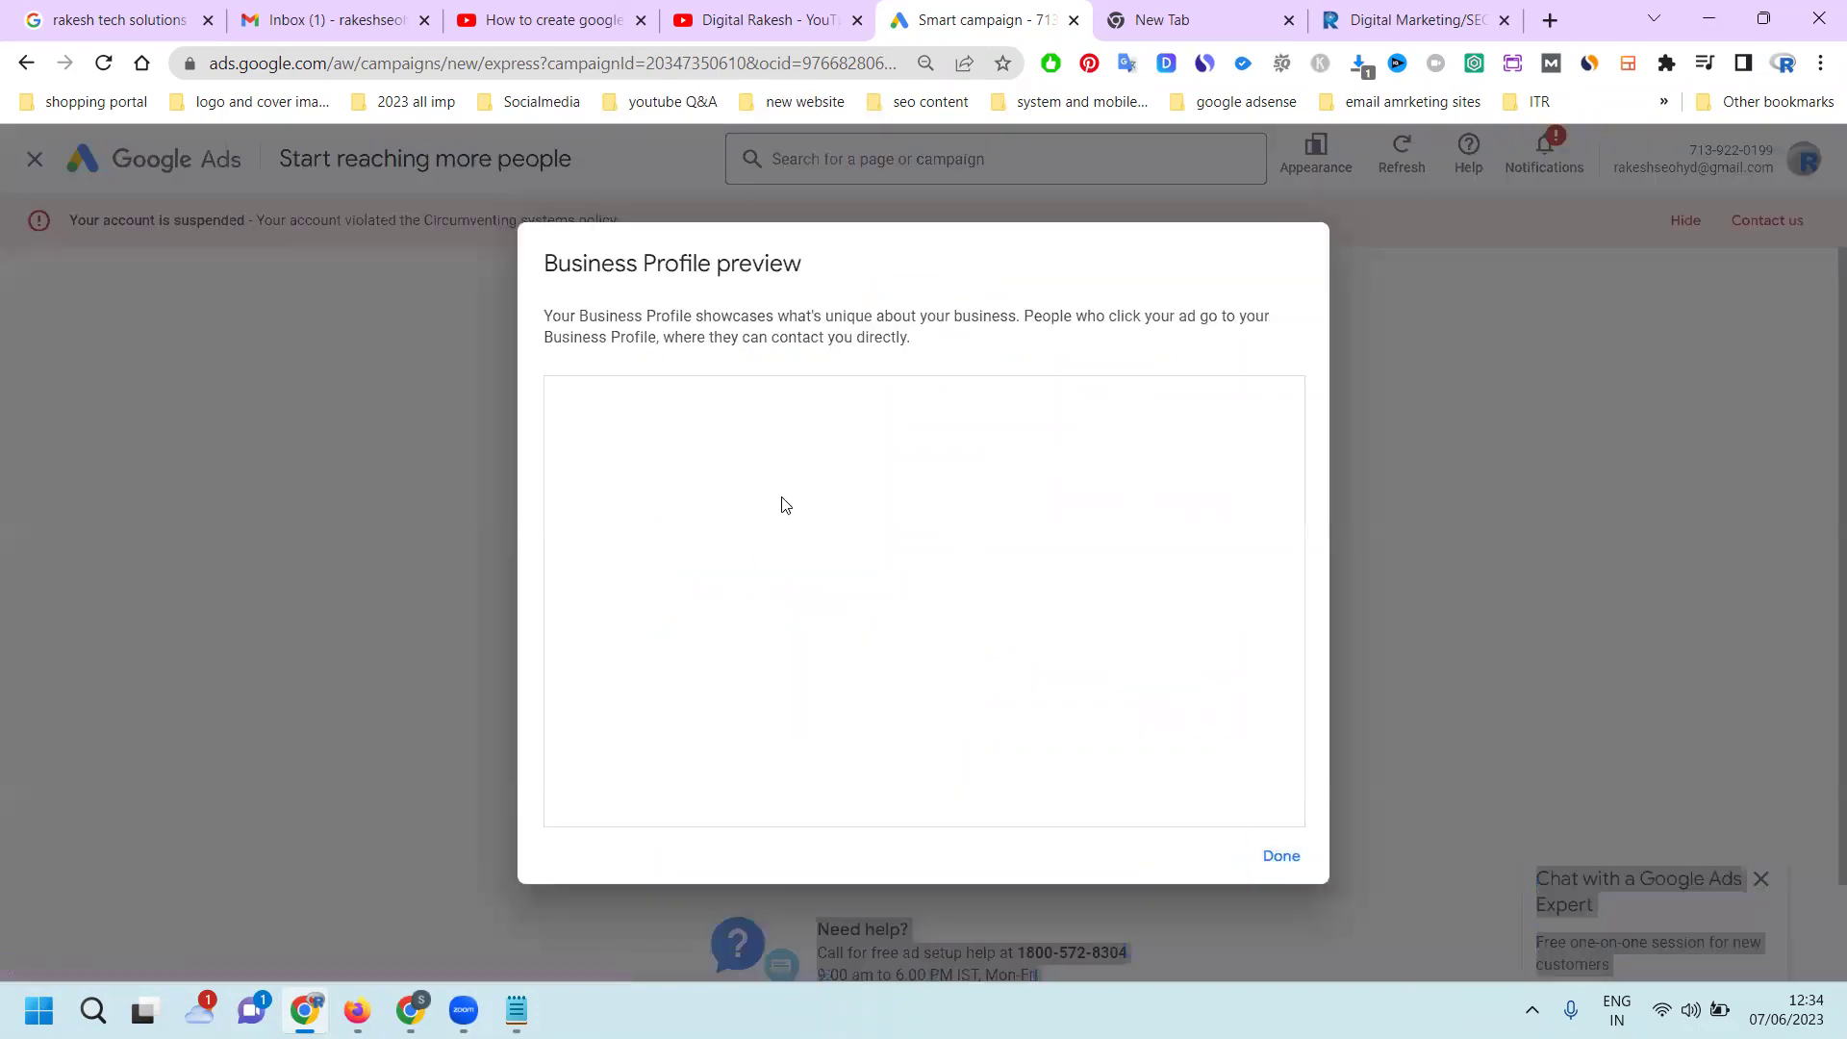
scroll(769, 548, down, 5)
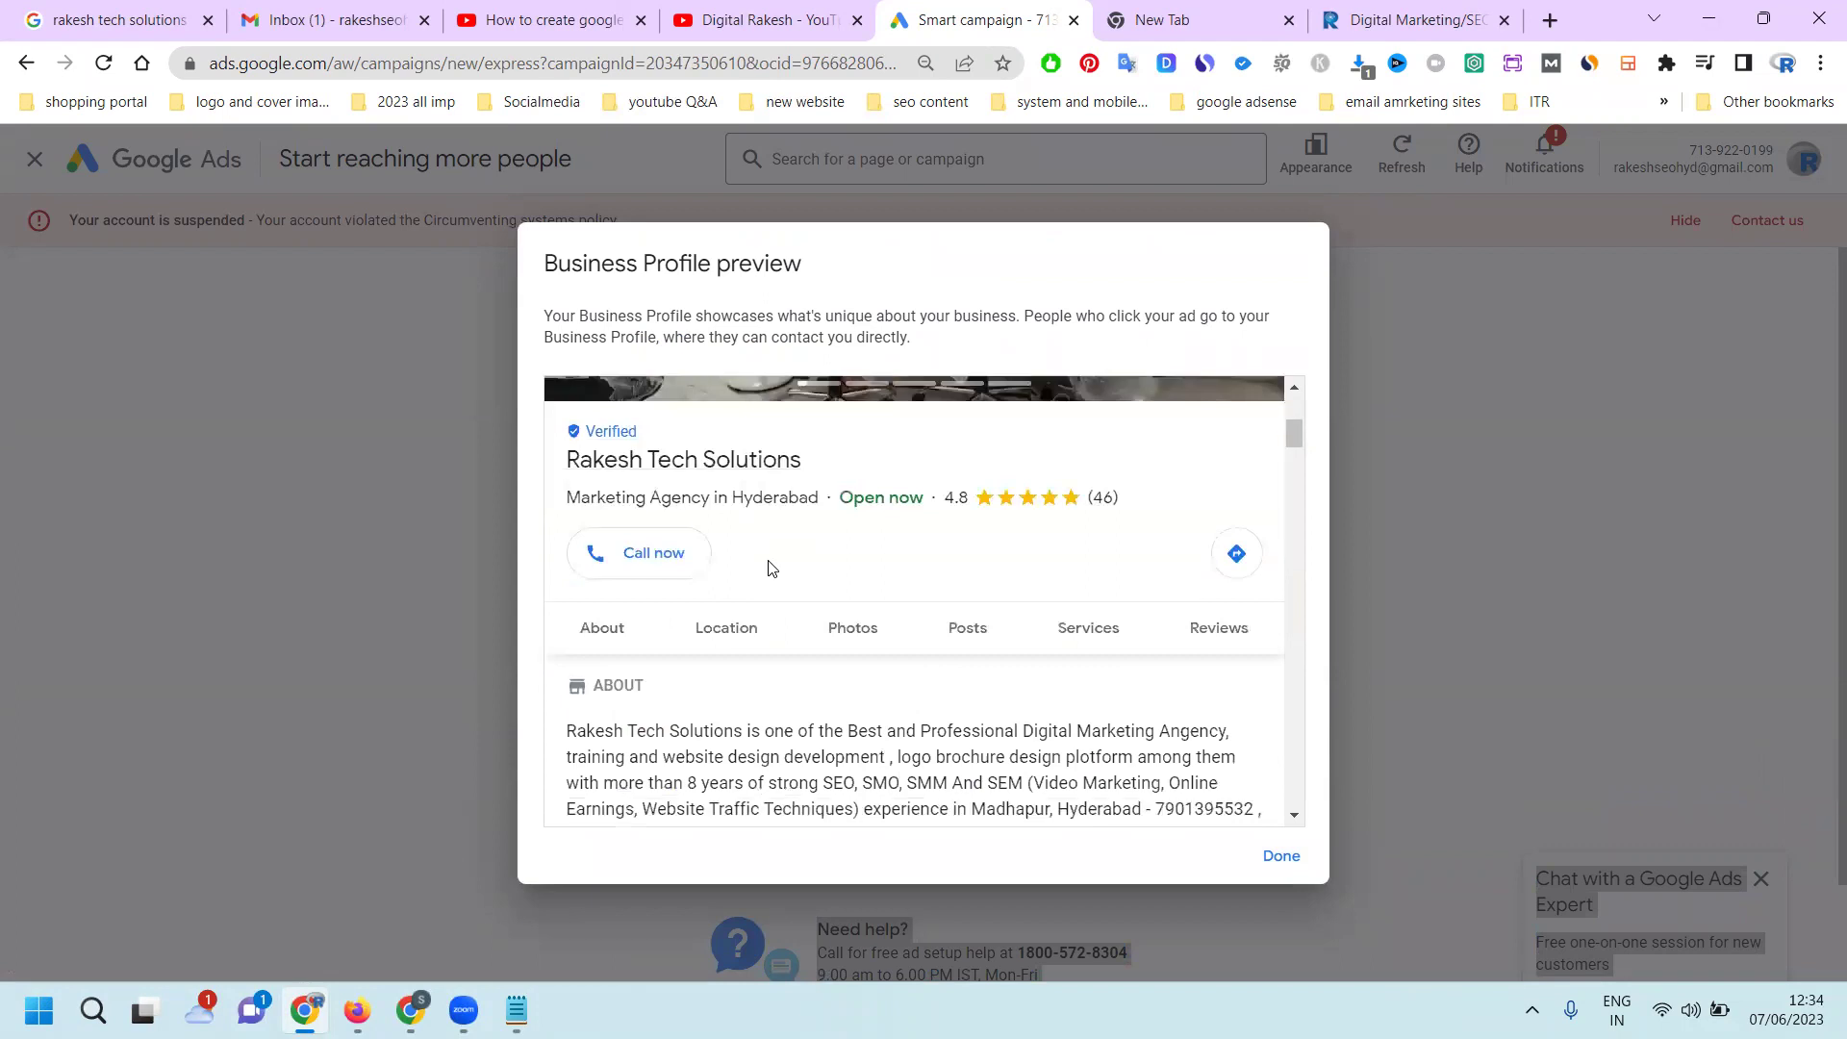
click(1282, 855)
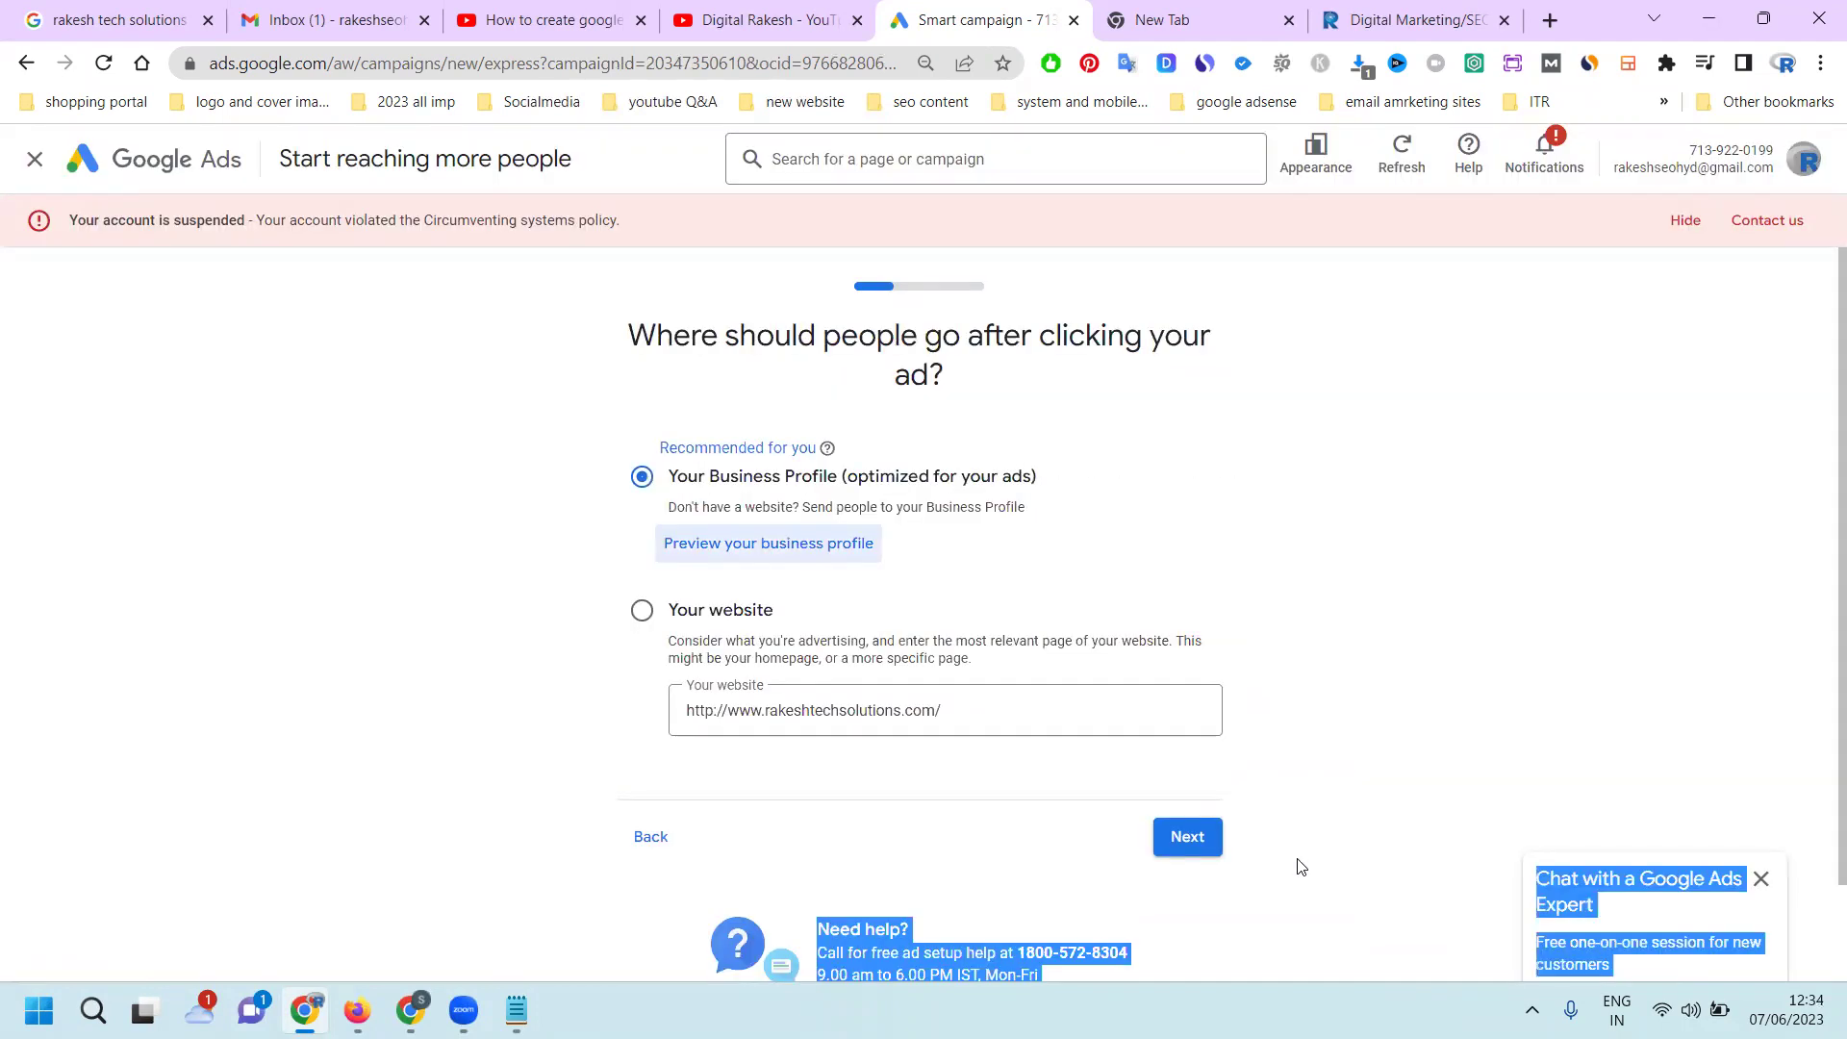
Keep the Business Profile as the landing page and switch the ad preview to Desktop
click(1179, 835)
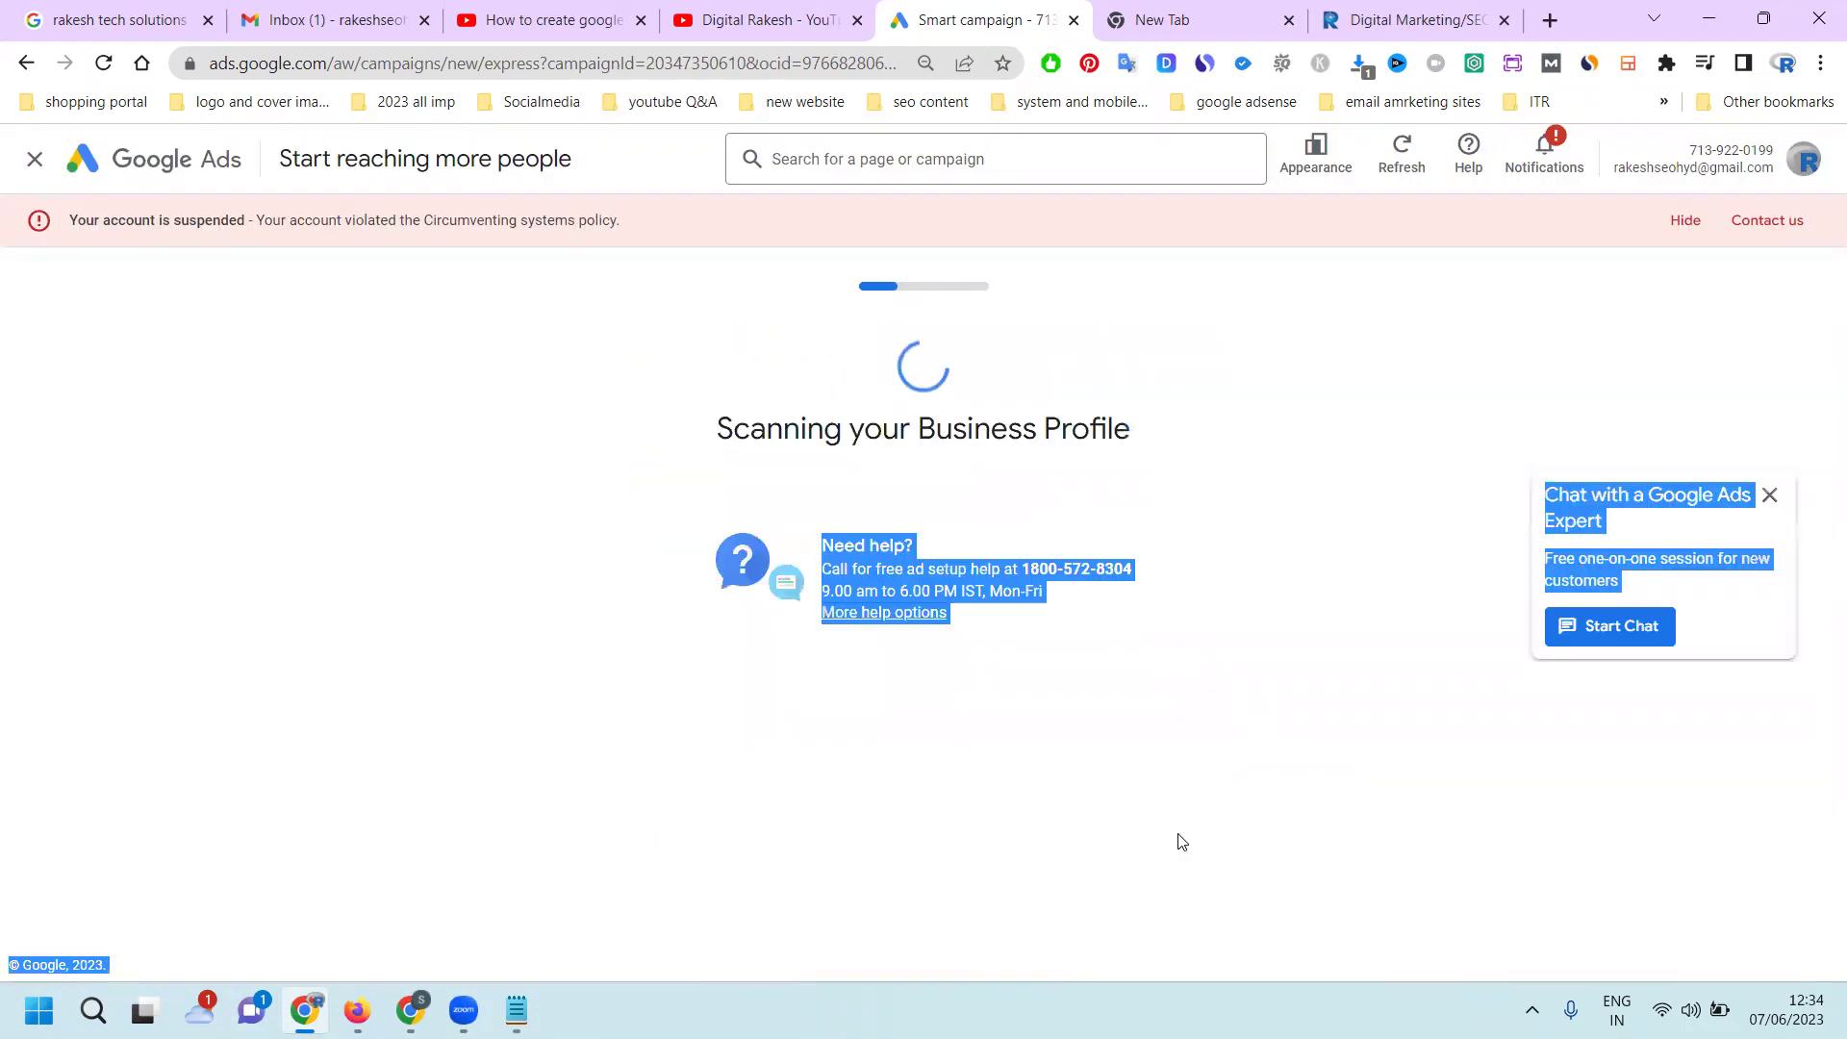
click(290, 406)
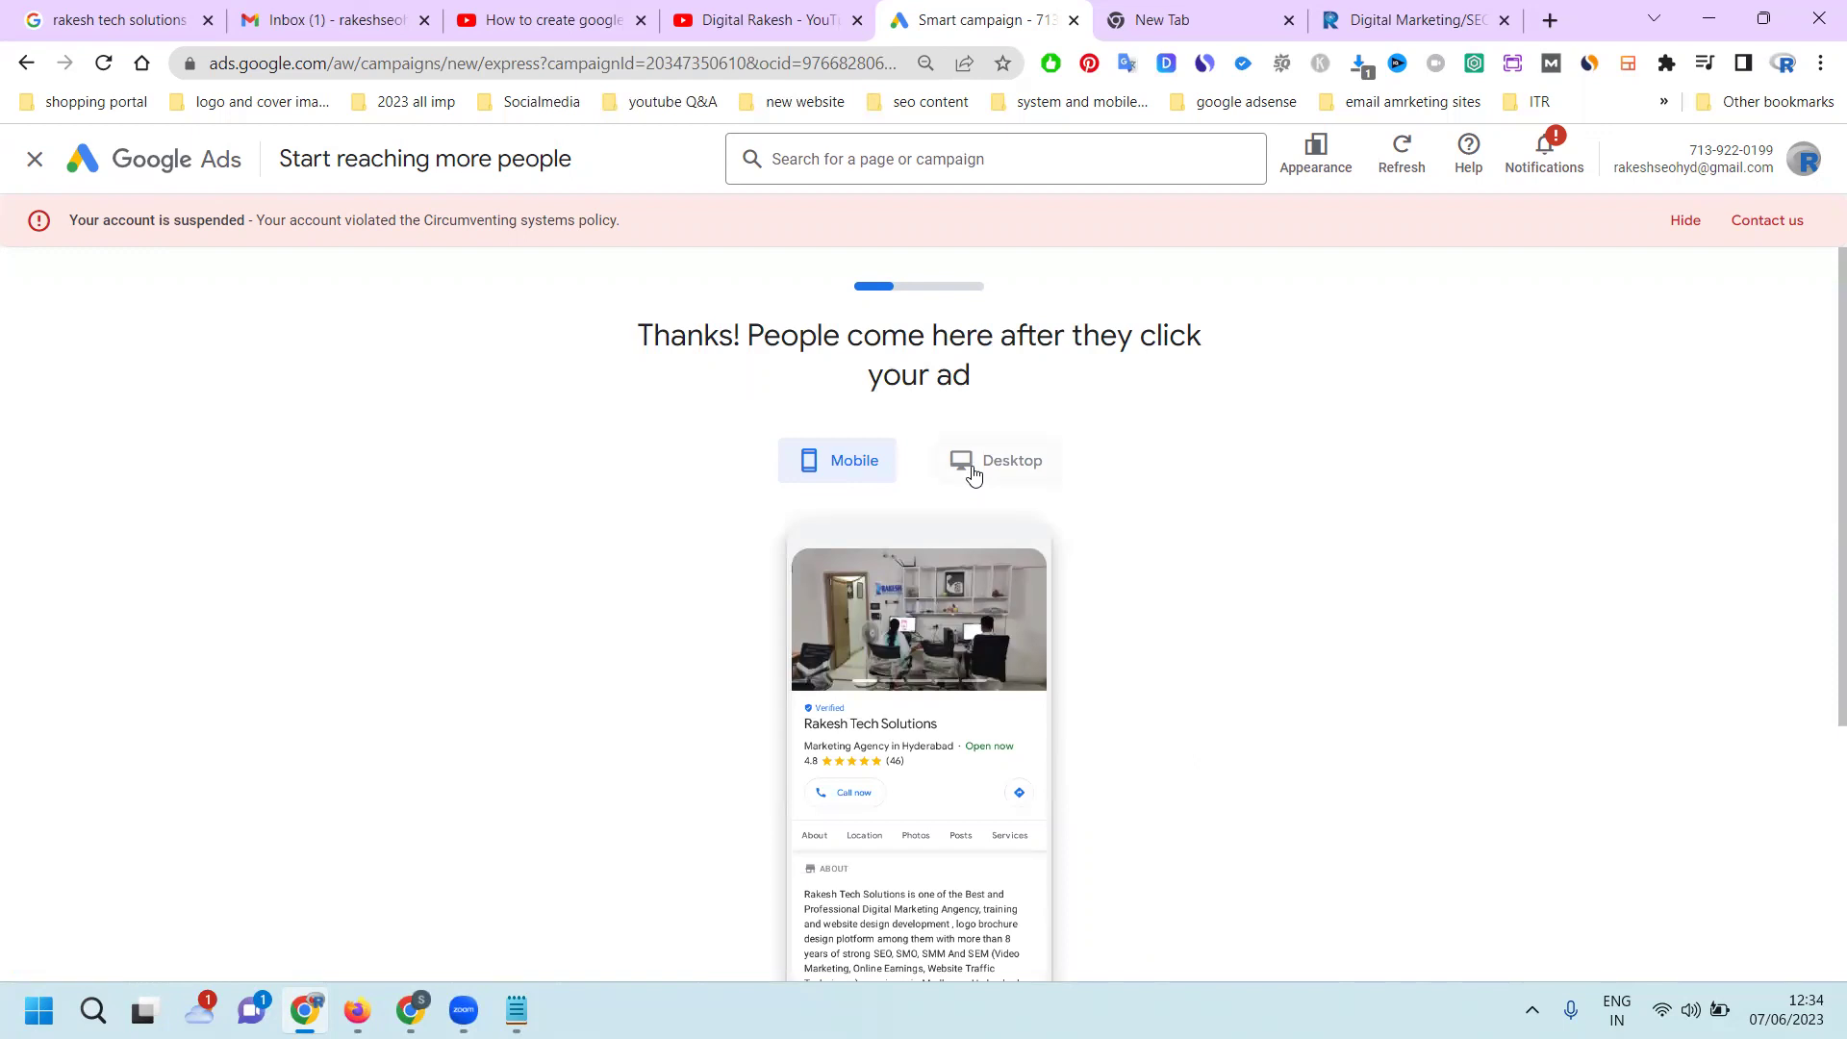
scroll(1221, 519, down, 4)
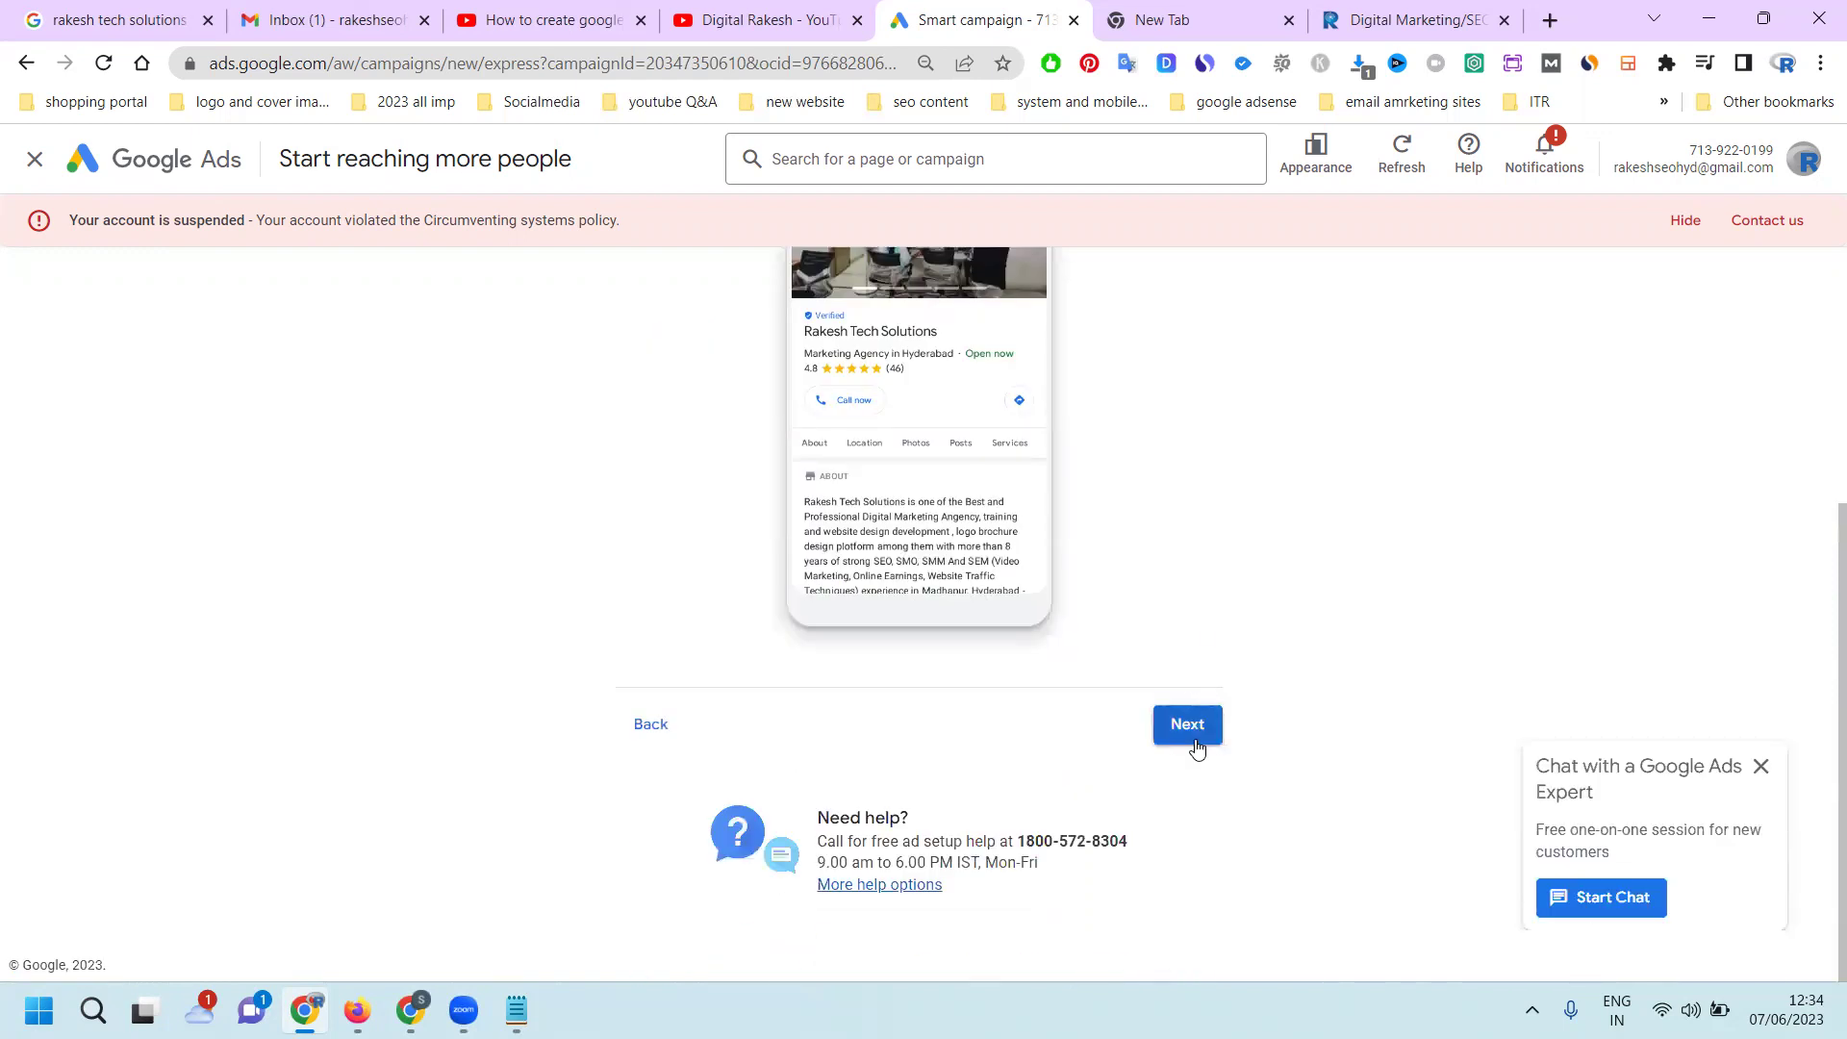
scroll(1116, 596, up, 5)
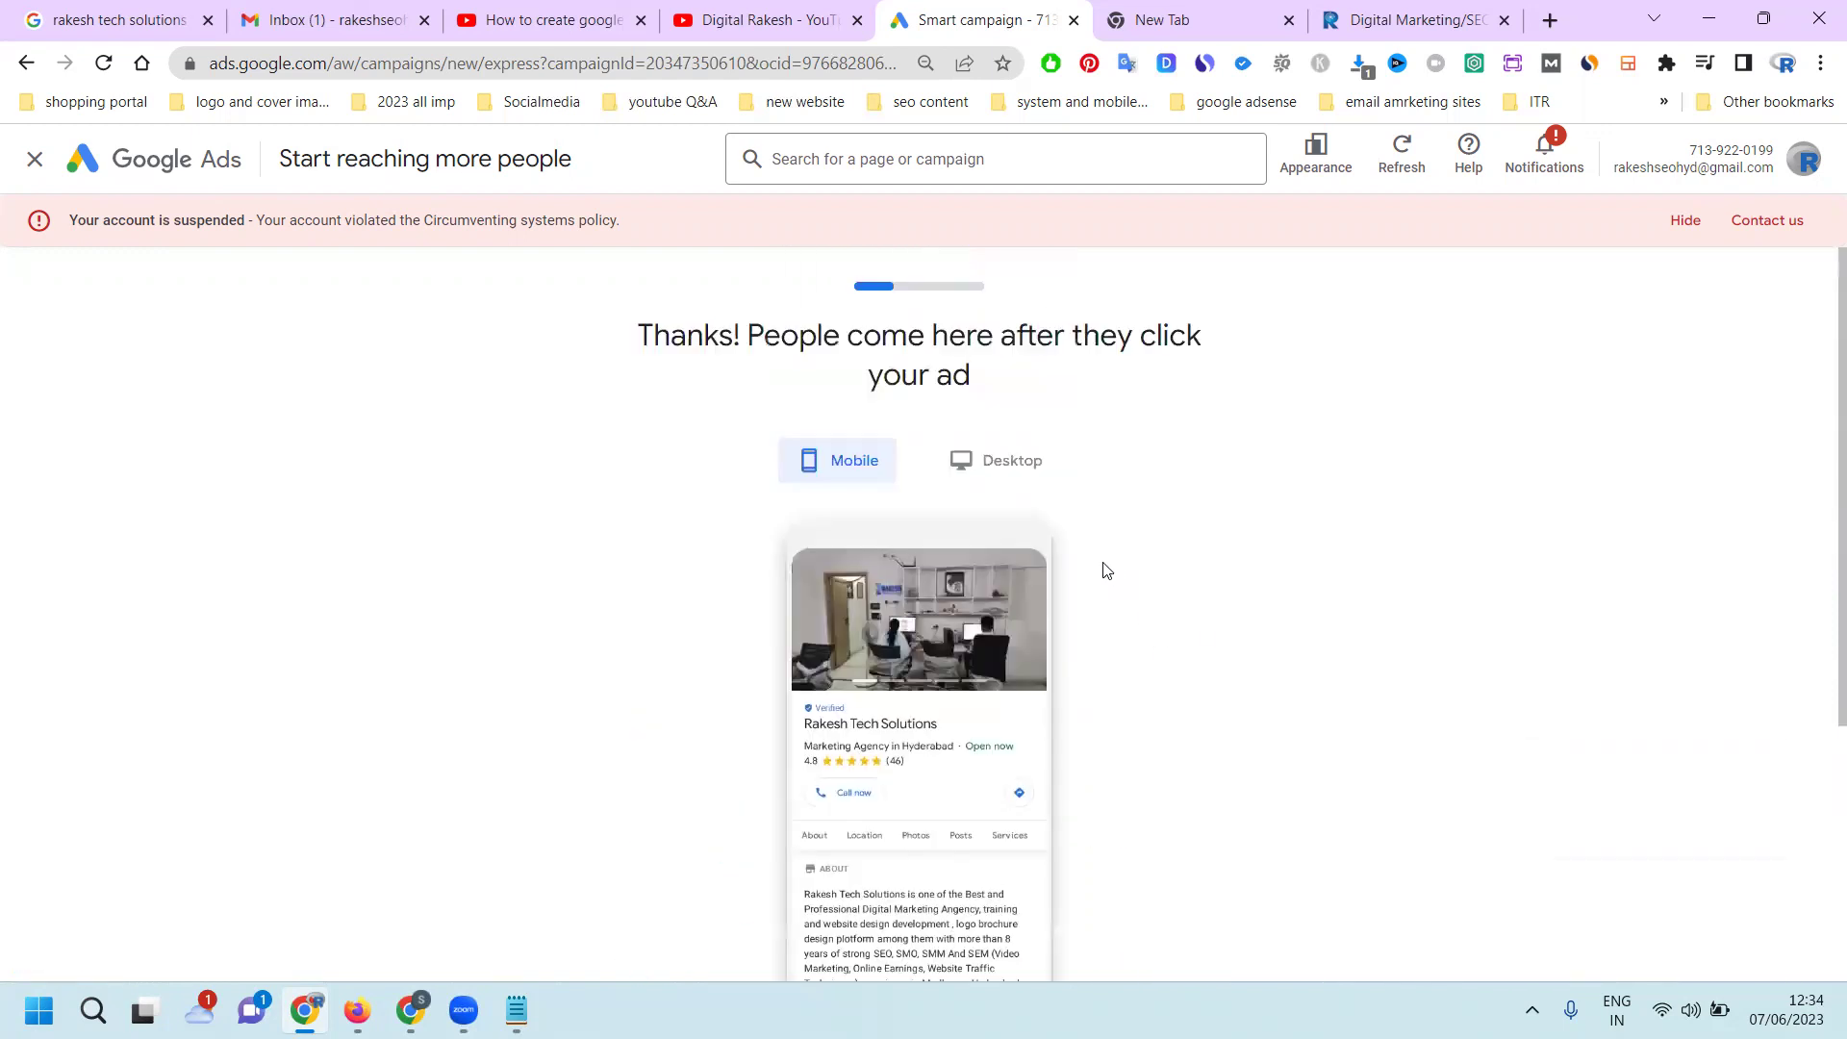
click(968, 481)
scroll(1308, 498, down, 4)
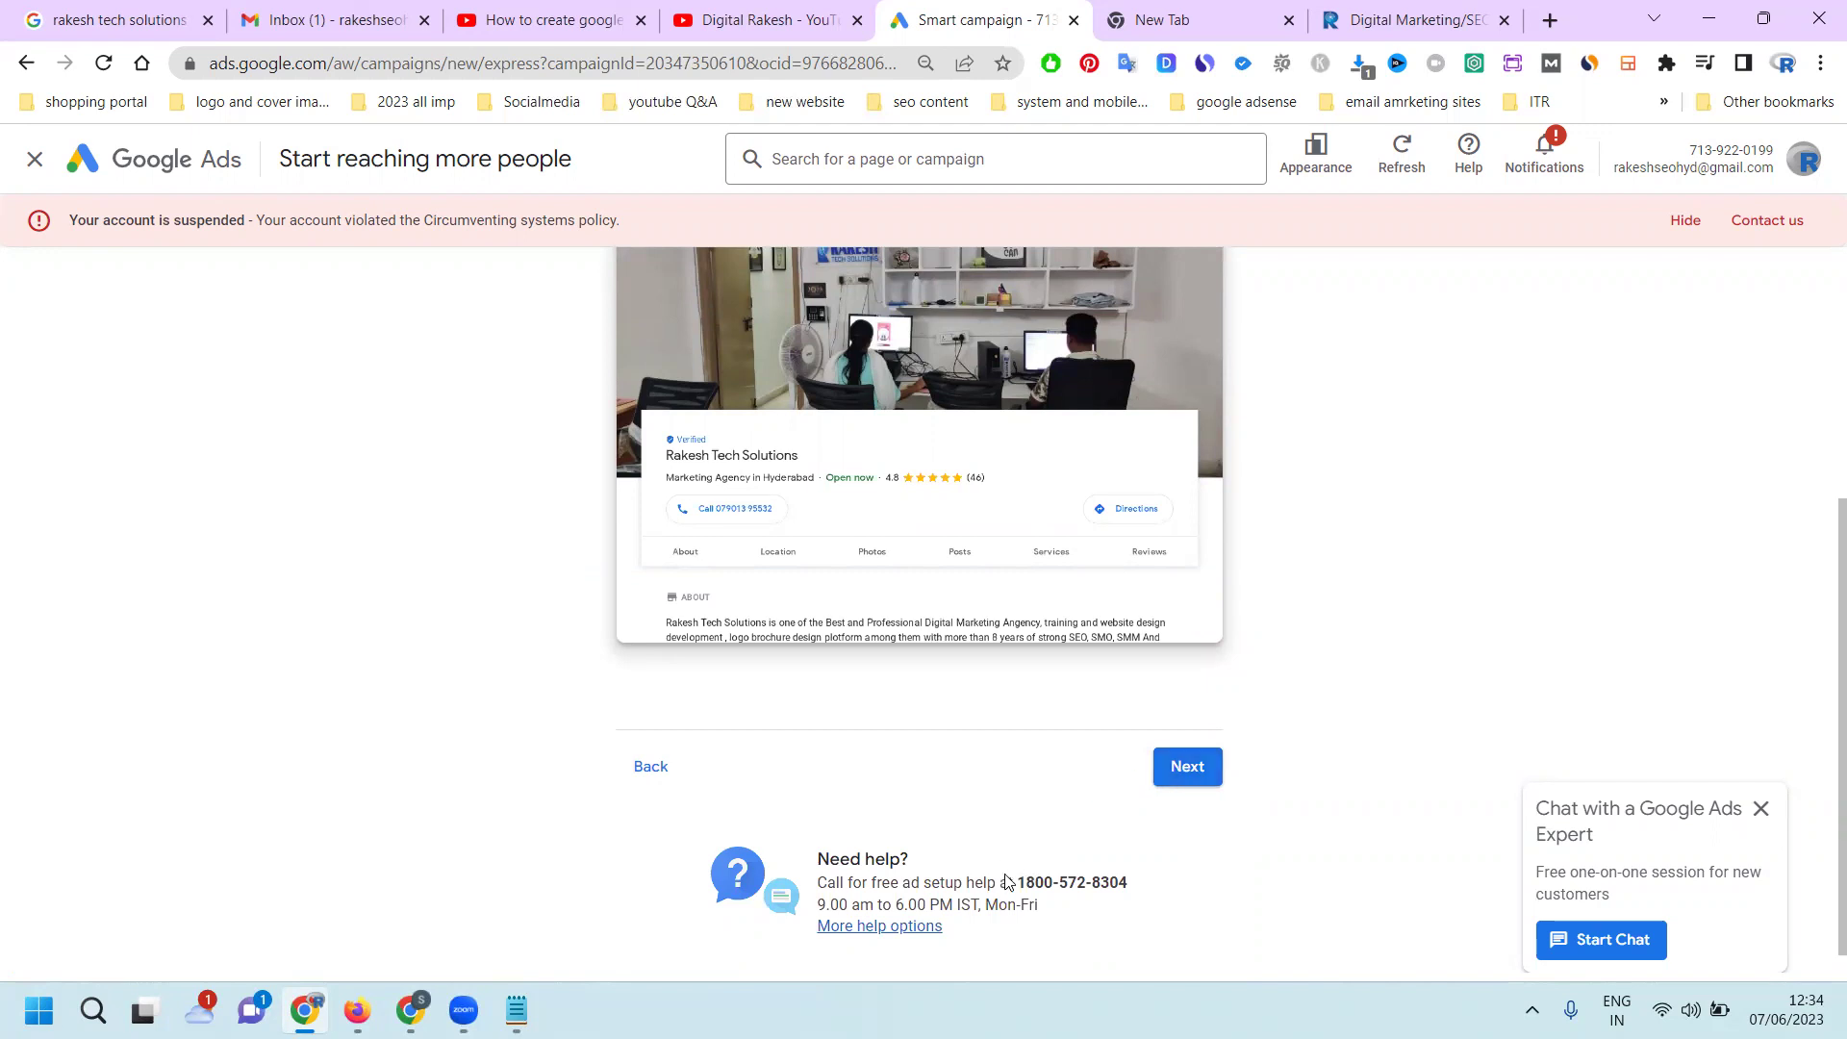
drag(1016, 882, 1132, 900)
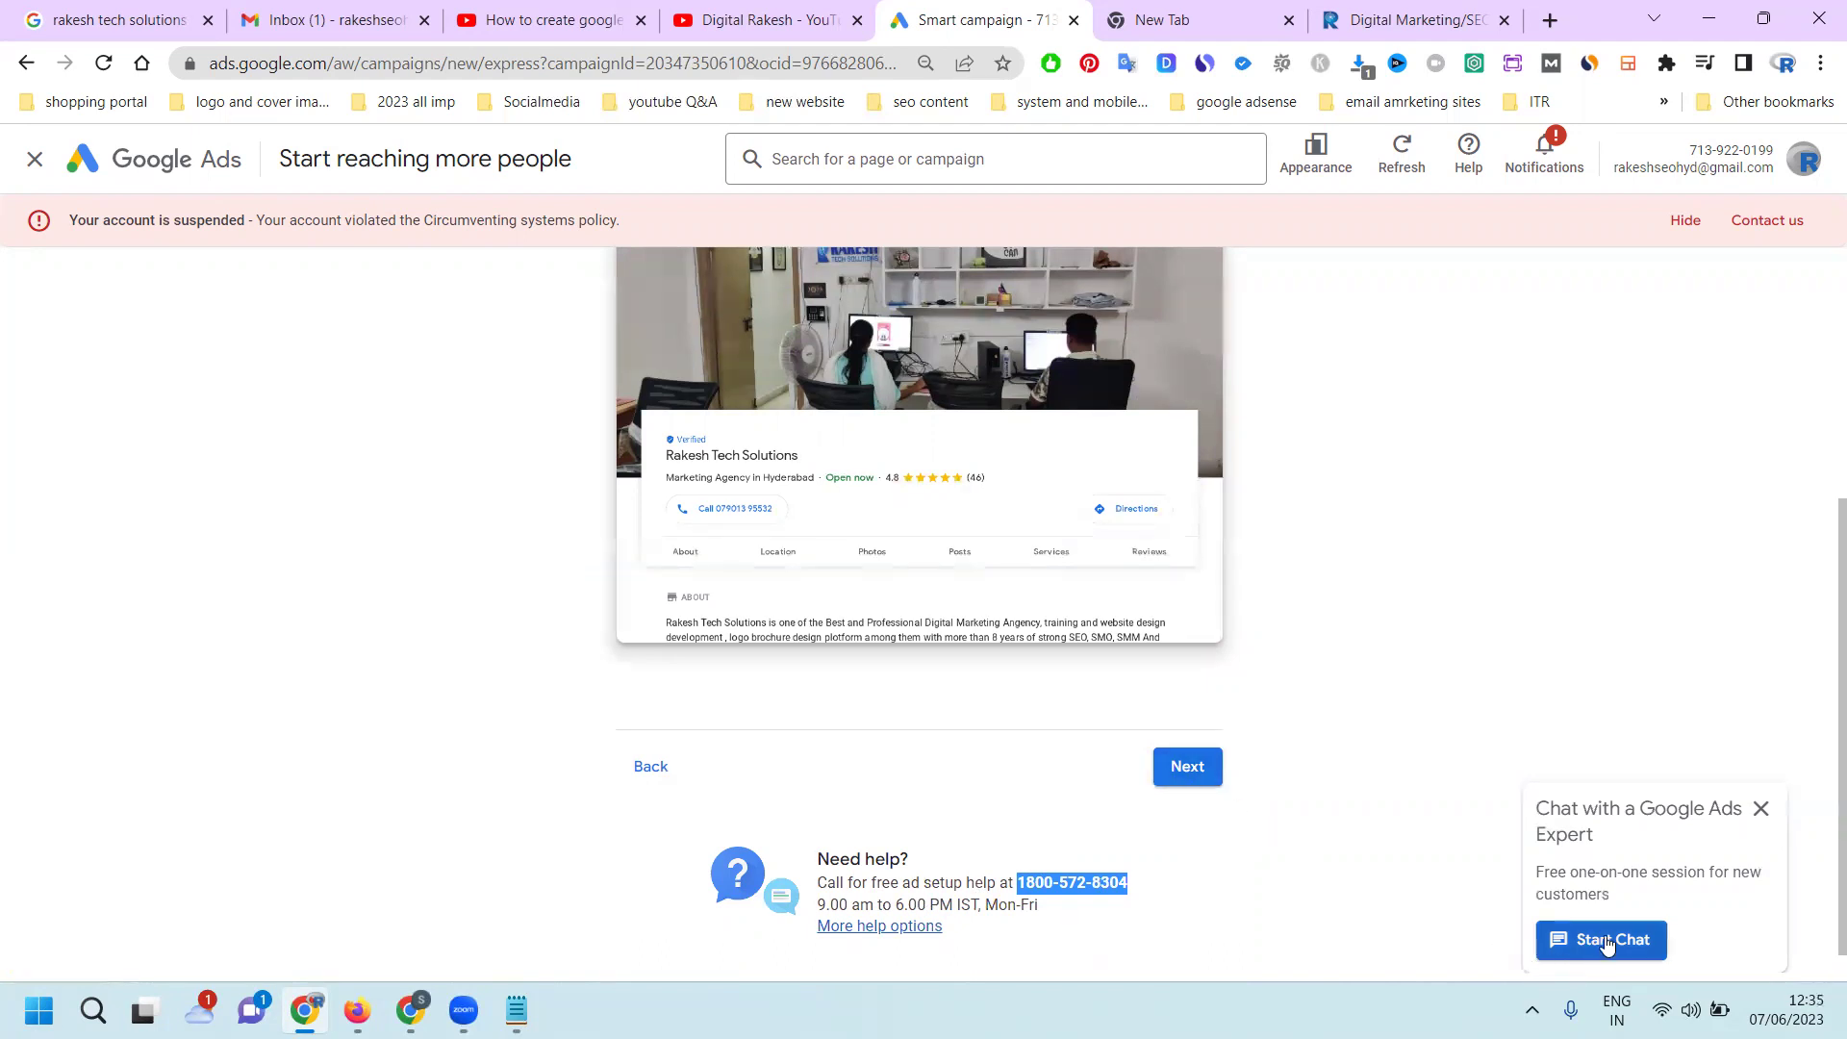
Choose 'Get more visits to your physical location' as the goal and continue to ad writing
click(1182, 769)
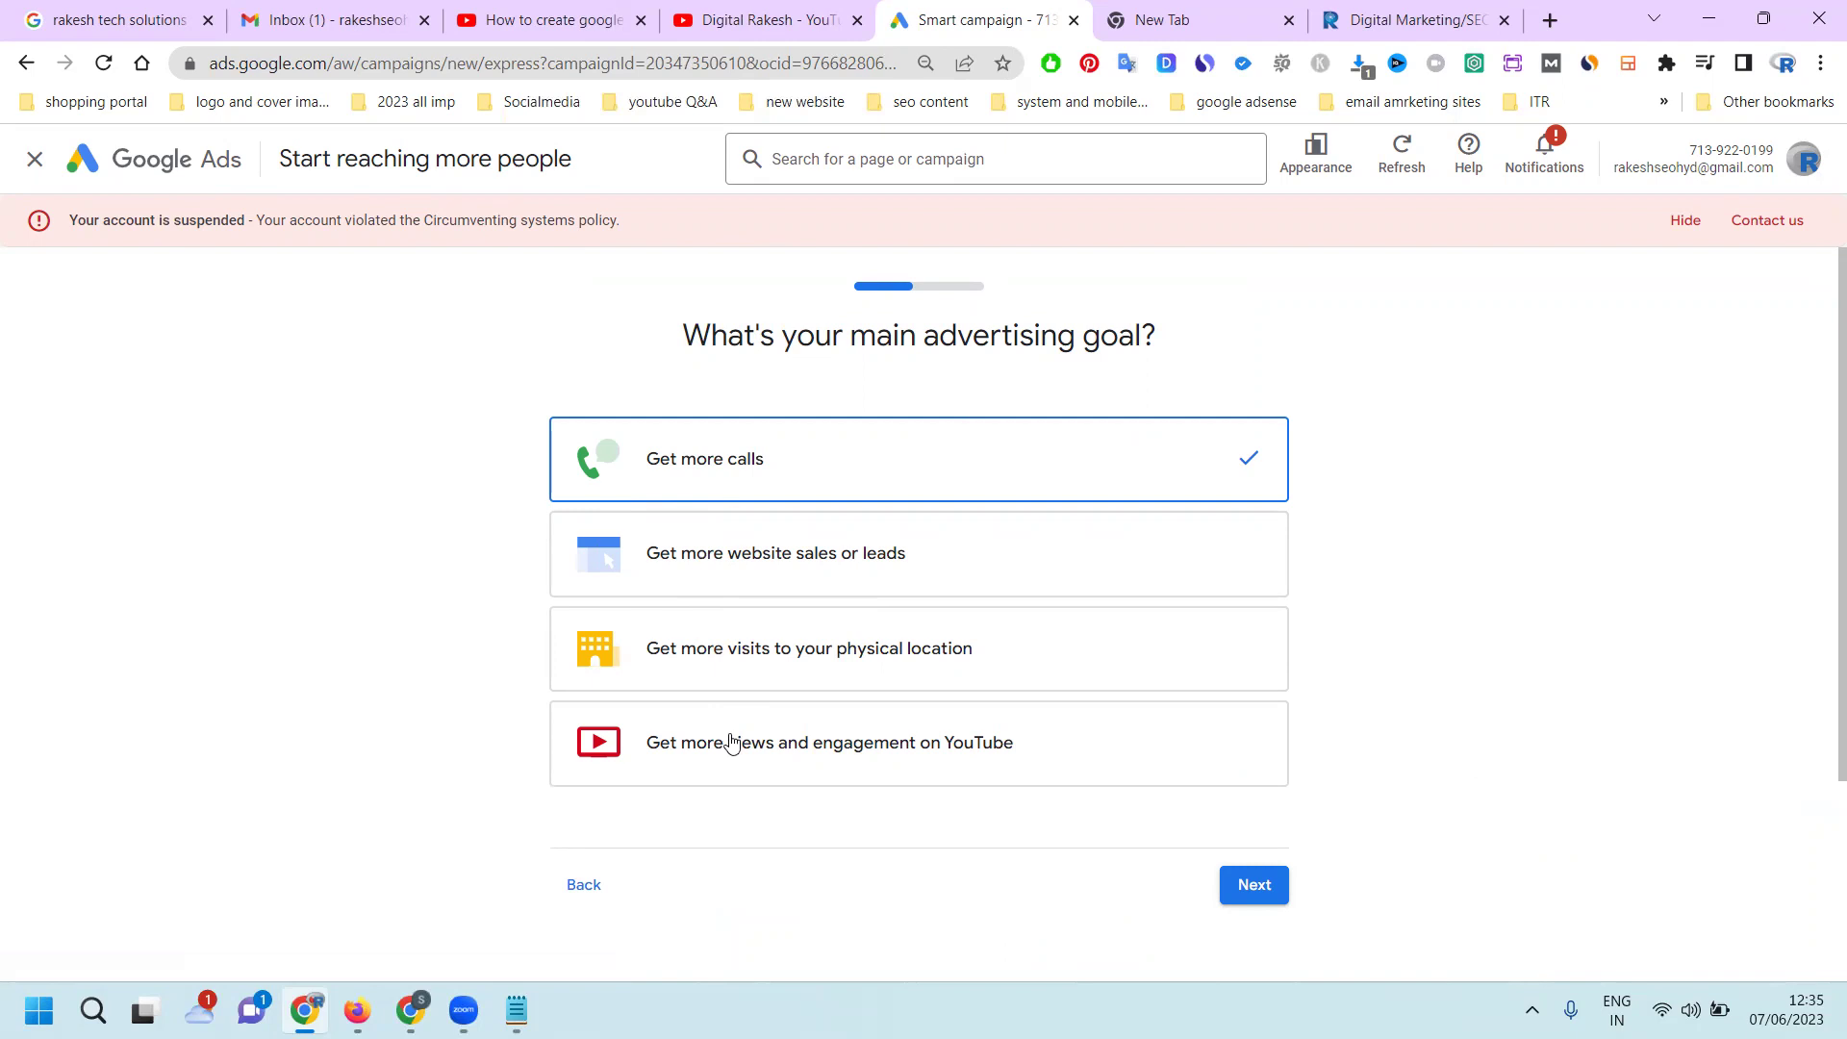
click(755, 667)
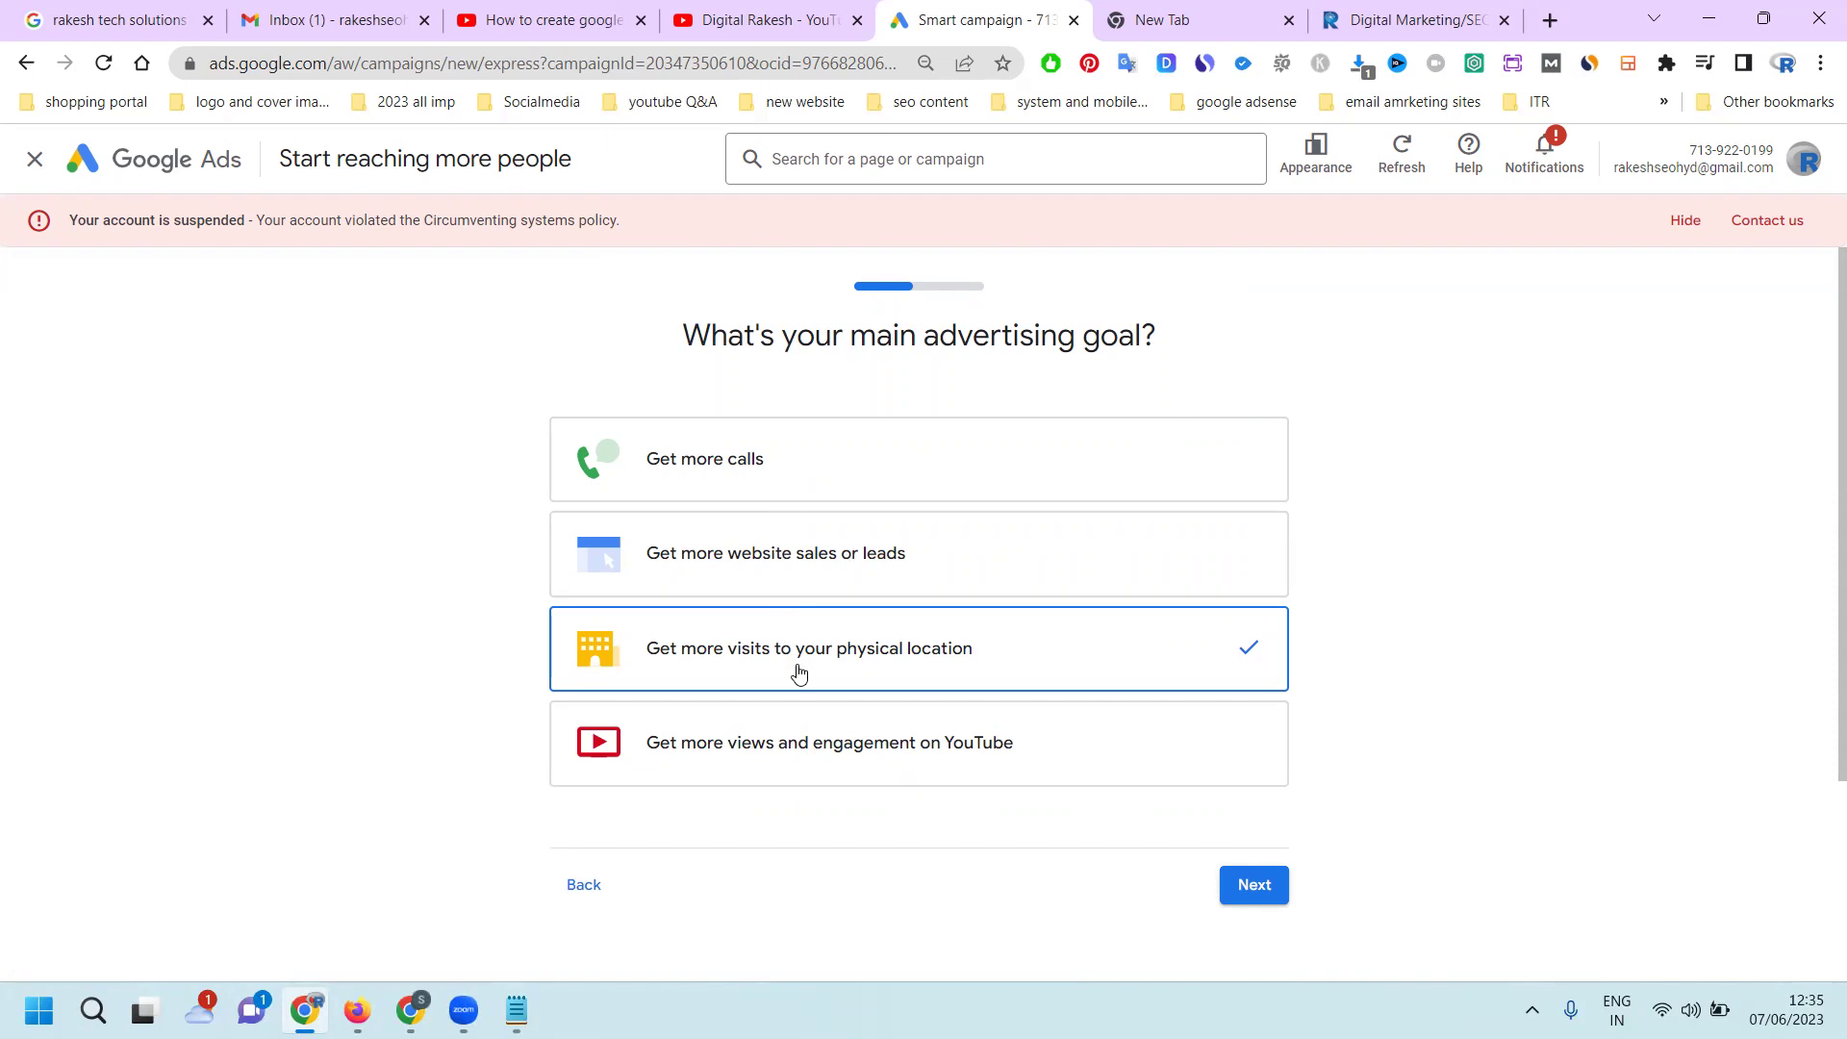
click(1237, 884)
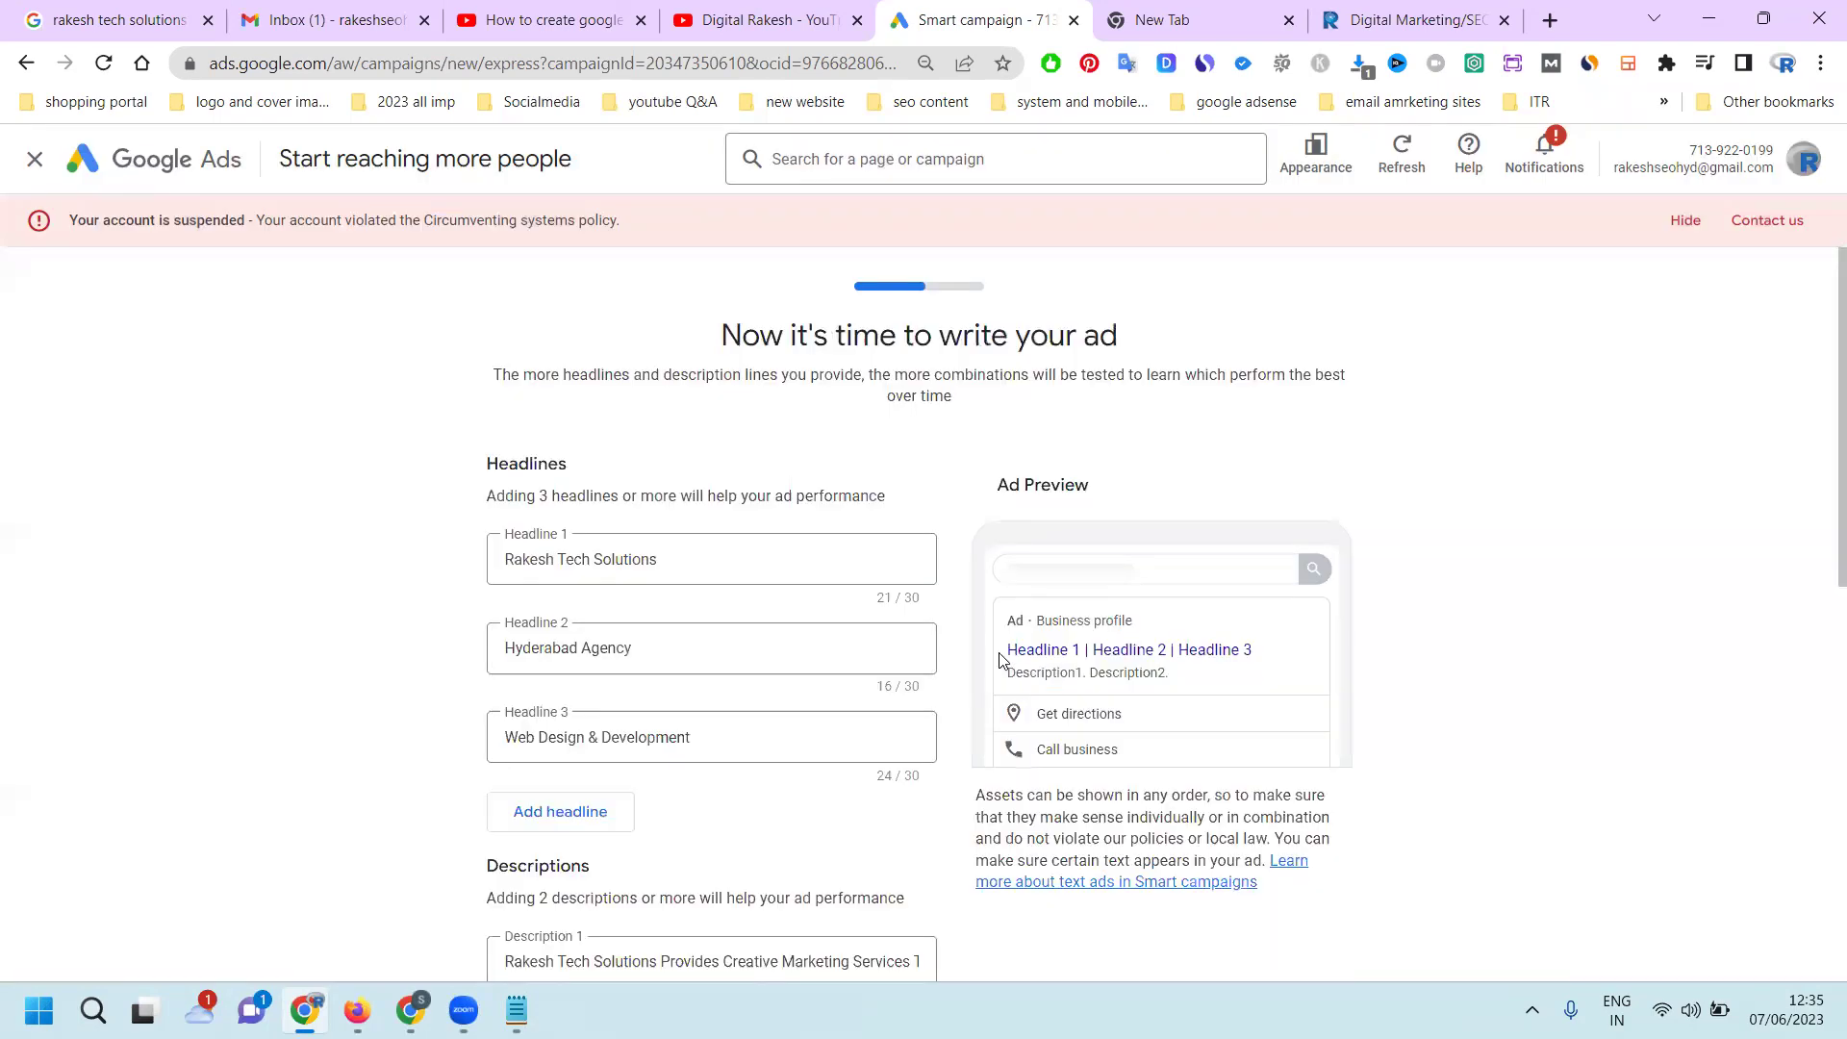
Go back, pick 'Get more calls' as the goal, then review the ad's headlines and descriptions
scroll(1443, 688, down, 3)
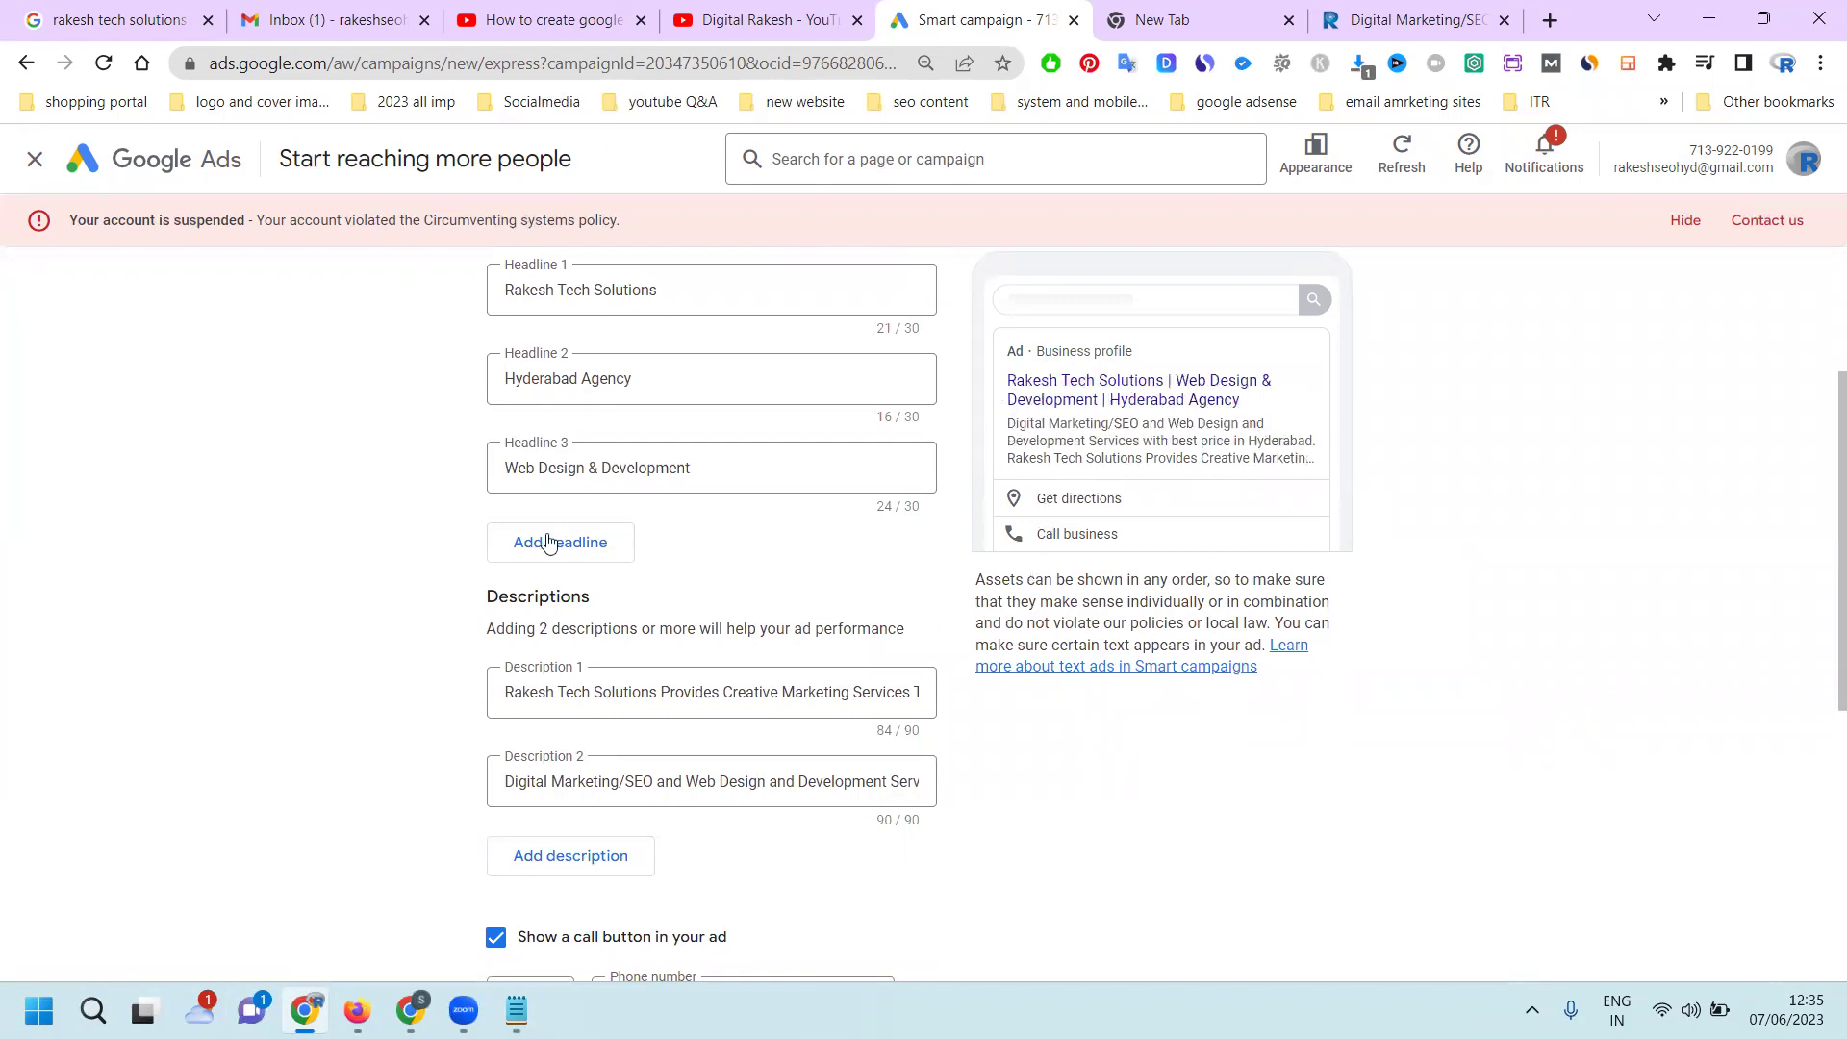
scroll(462, 511, up, 3)
scroll(492, 520, down, 4)
scroll(492, 519, down, 5)
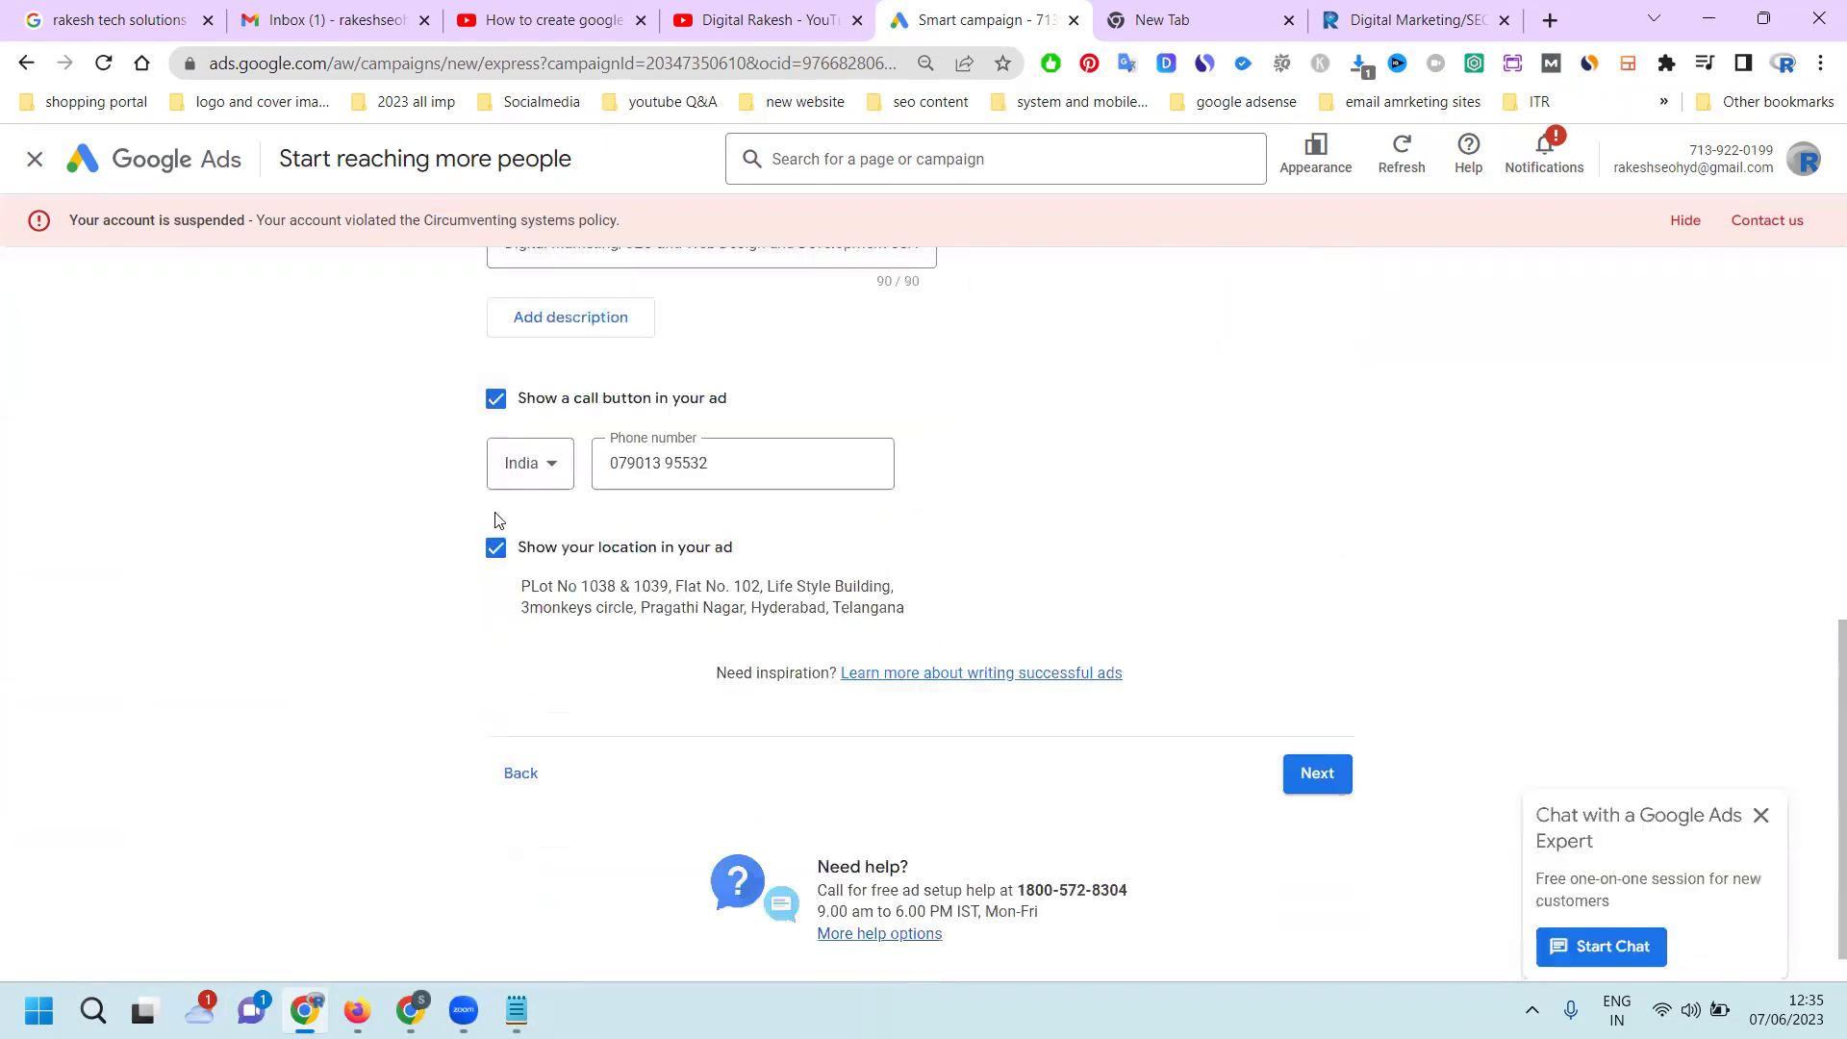
click(517, 771)
click(673, 486)
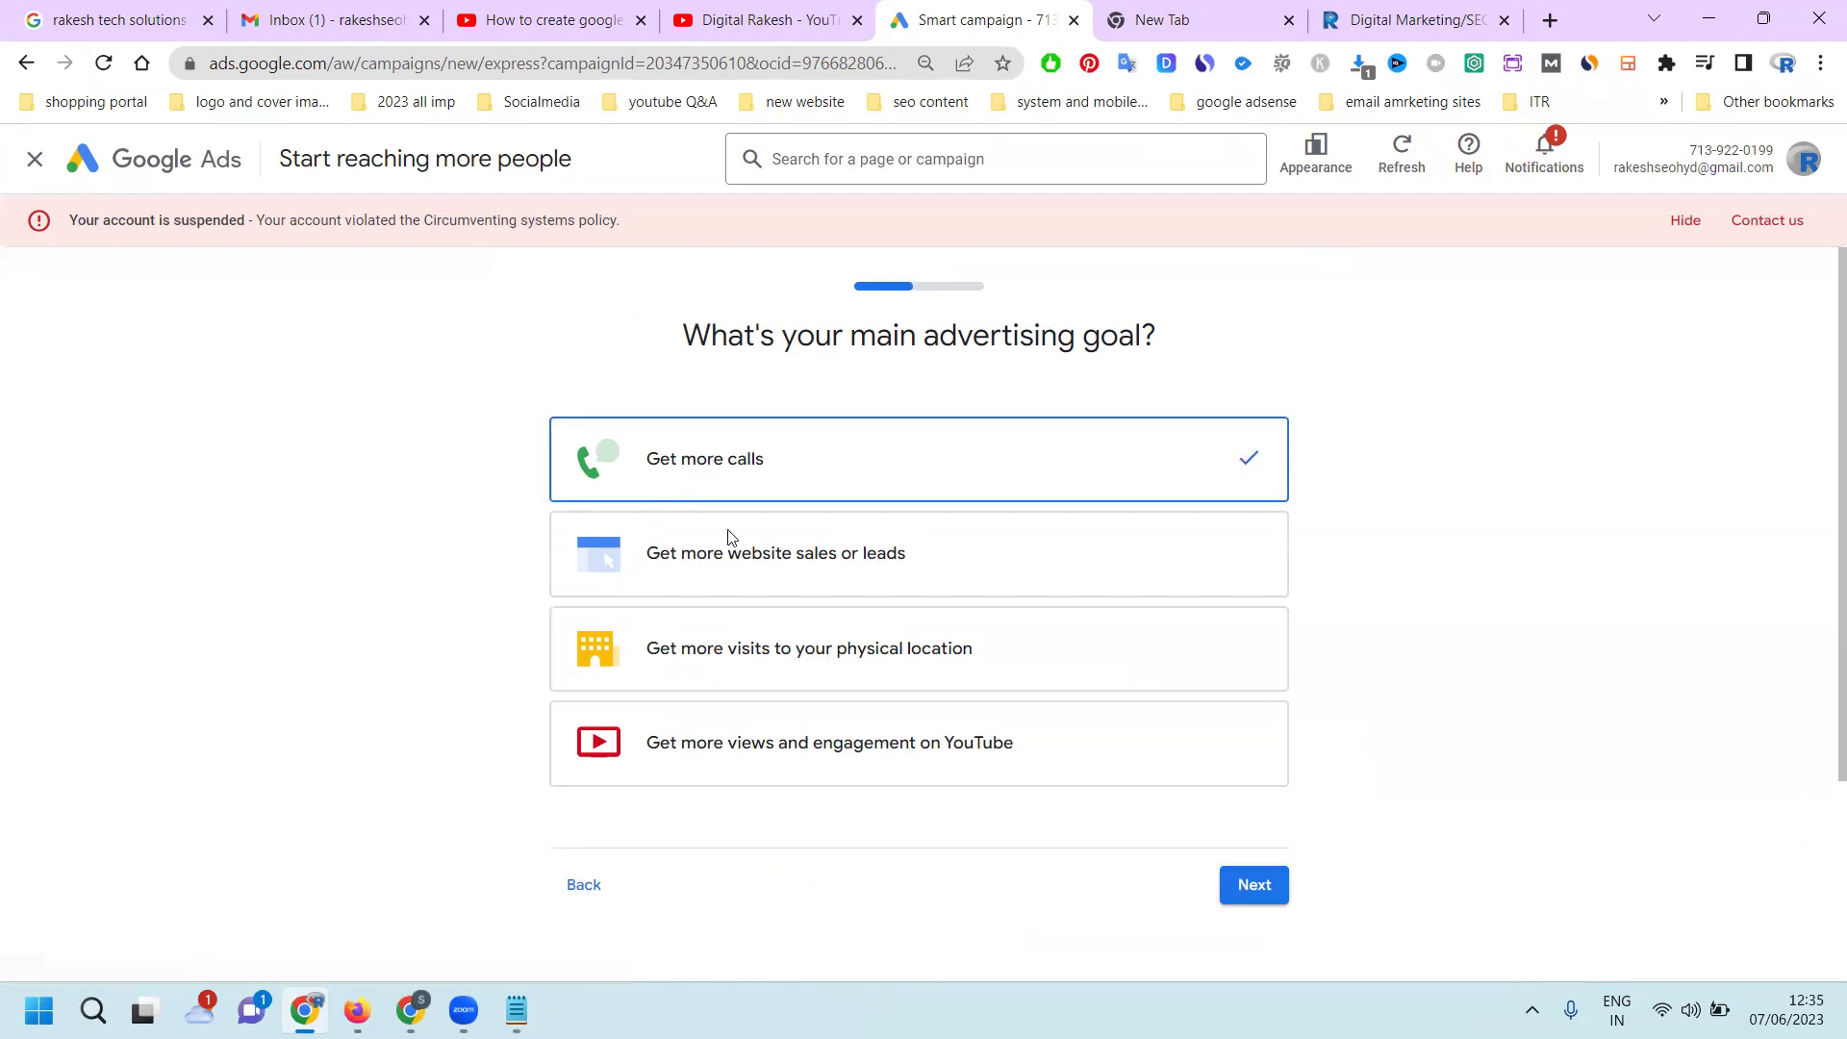
click(1254, 885)
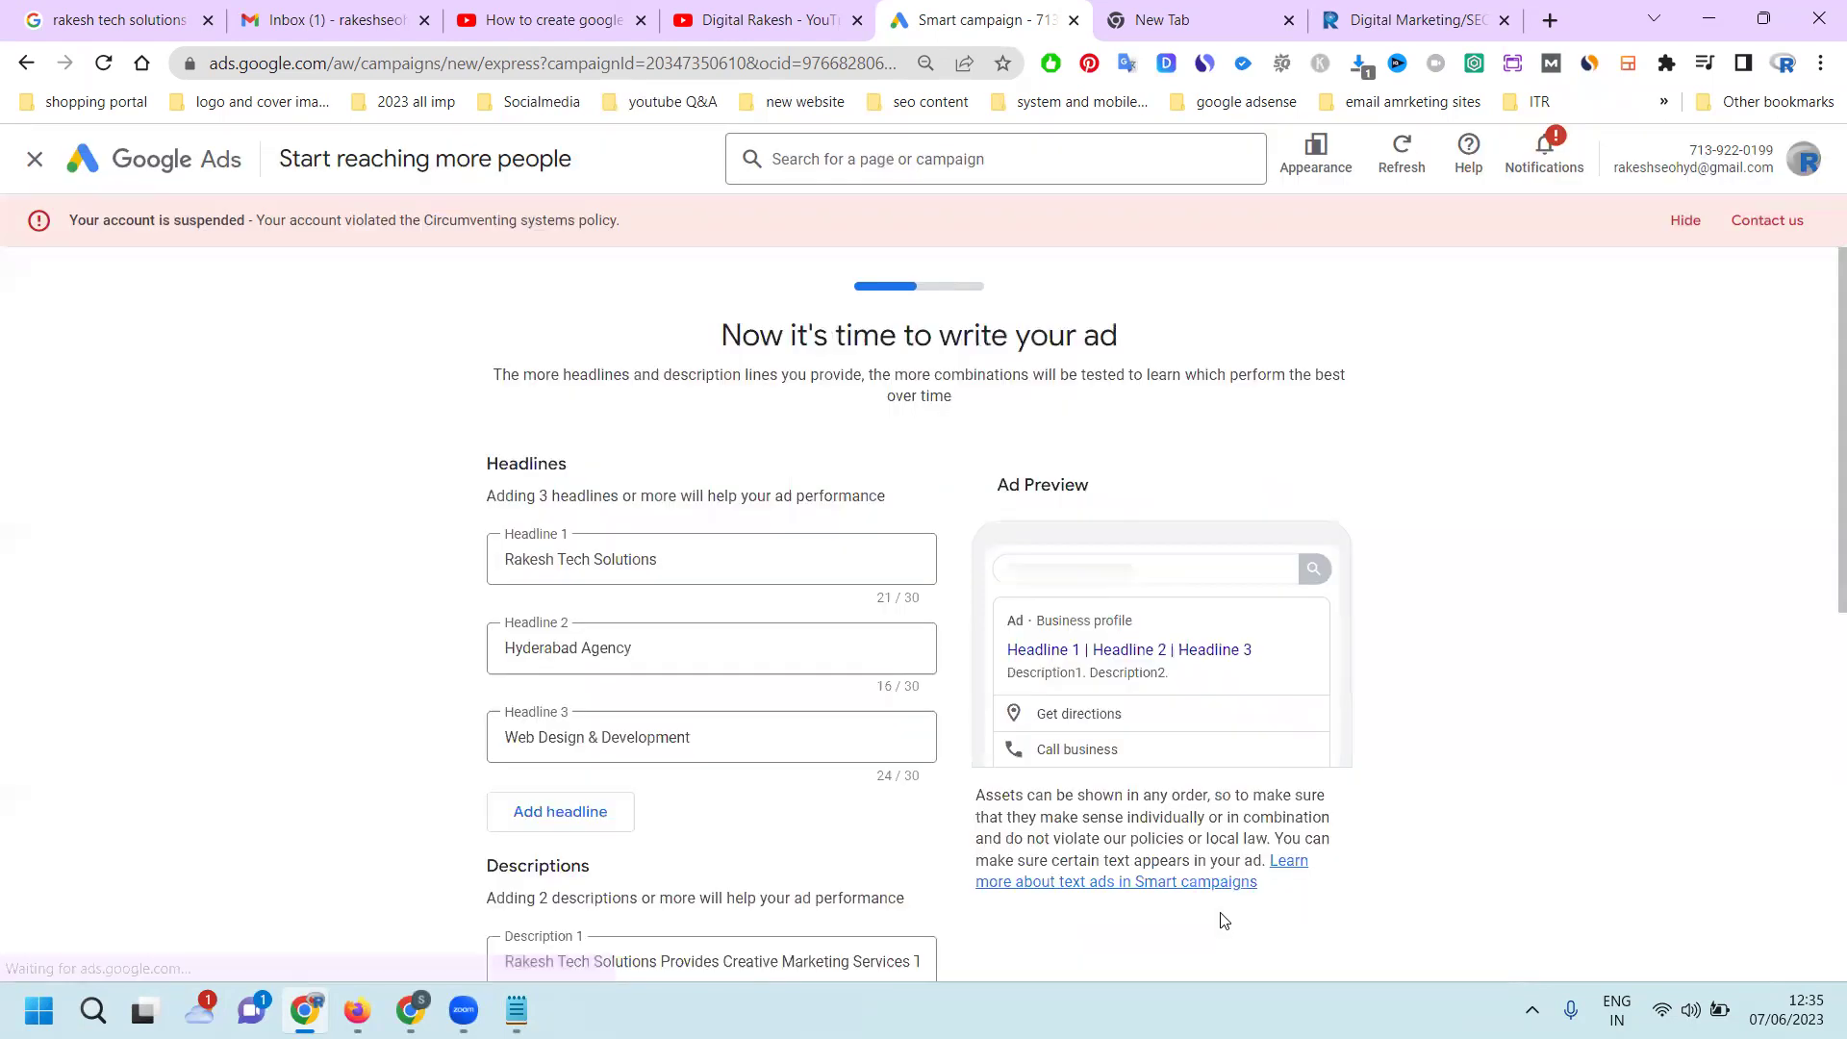
scroll(1376, 764, down, 3)
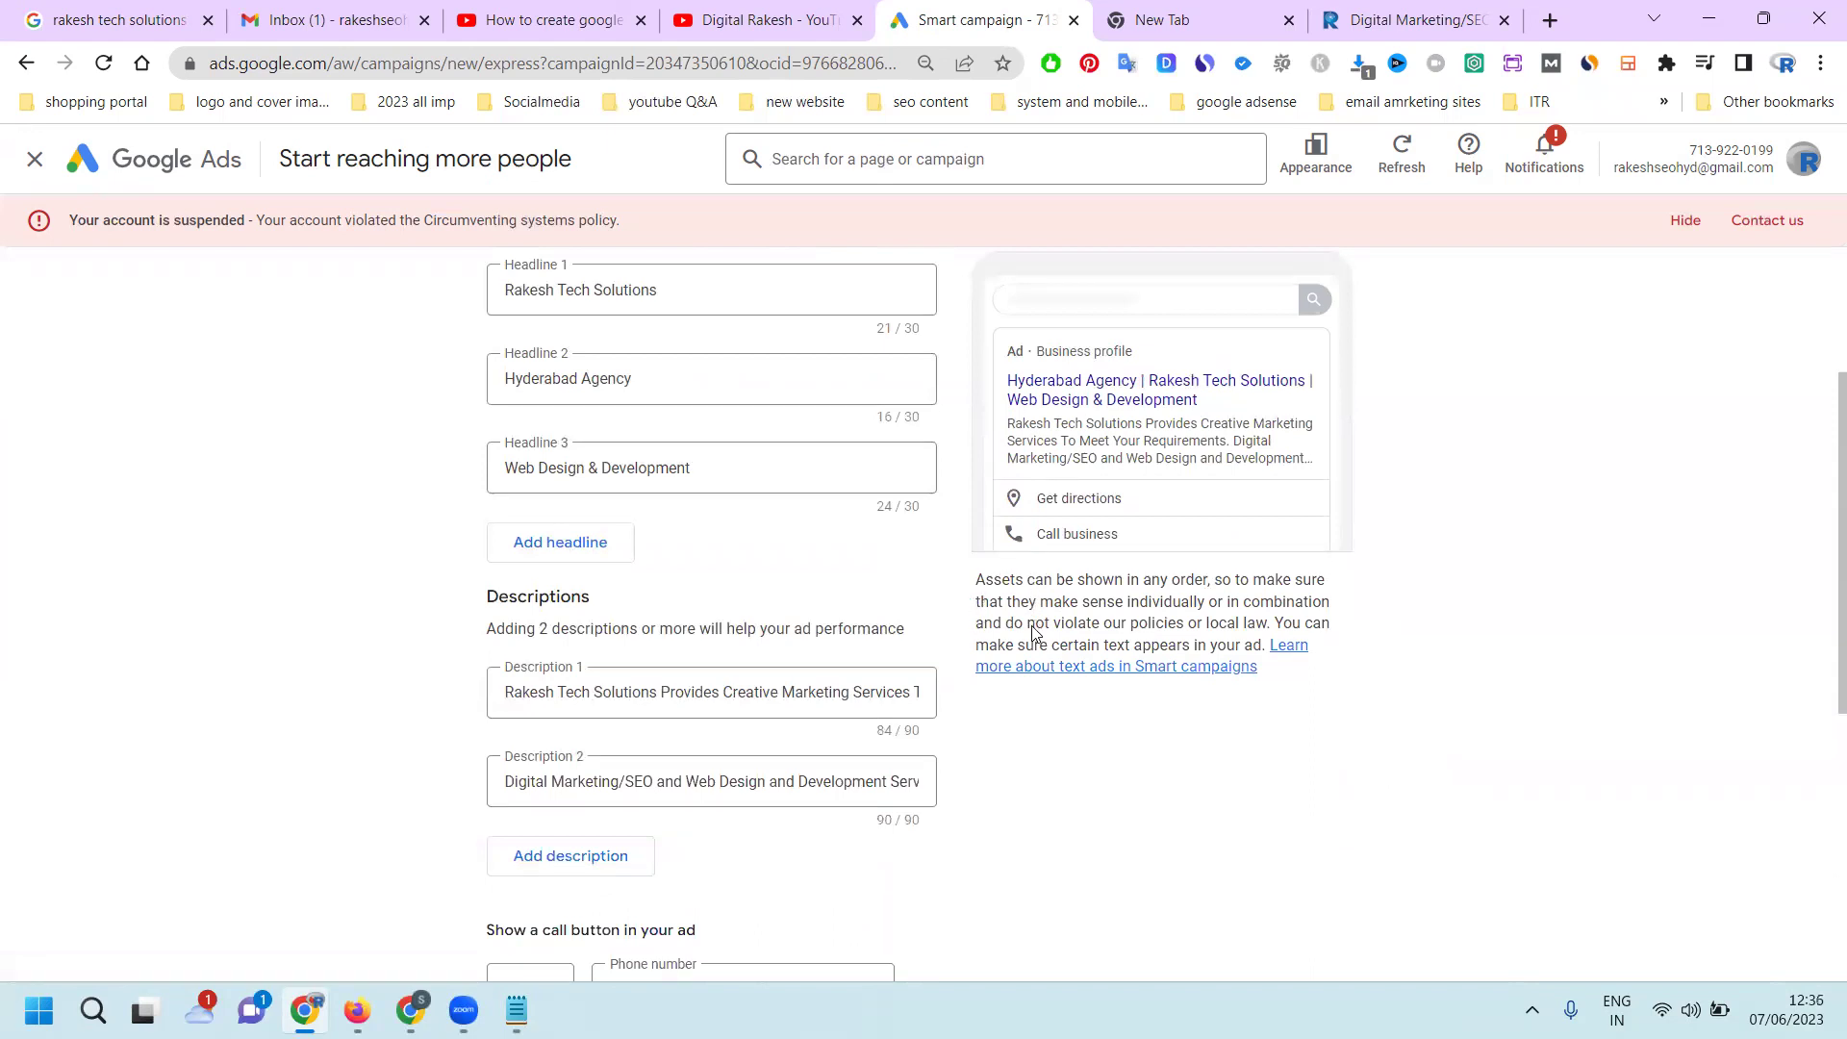
scroll(1034, 633, down, 3)
scroll(723, 711, up, 6)
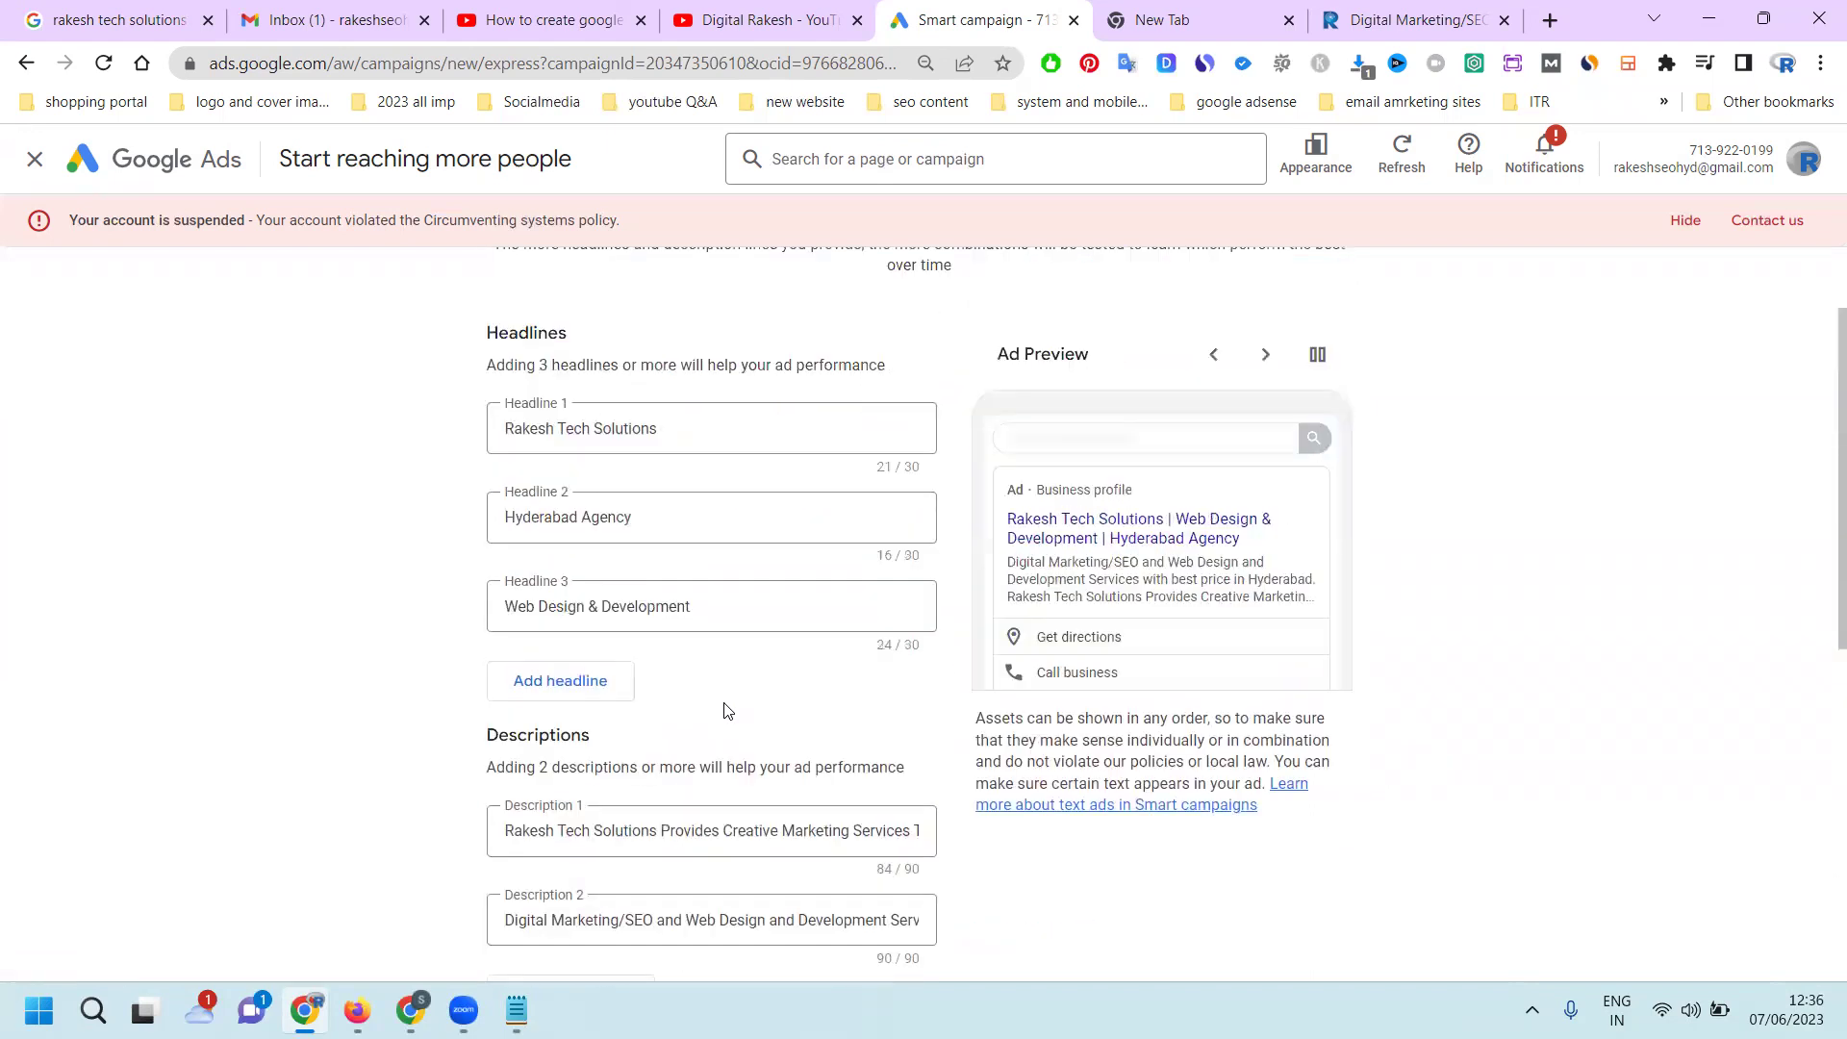
scroll(719, 709, down, 7)
scroll(716, 709, down, 2)
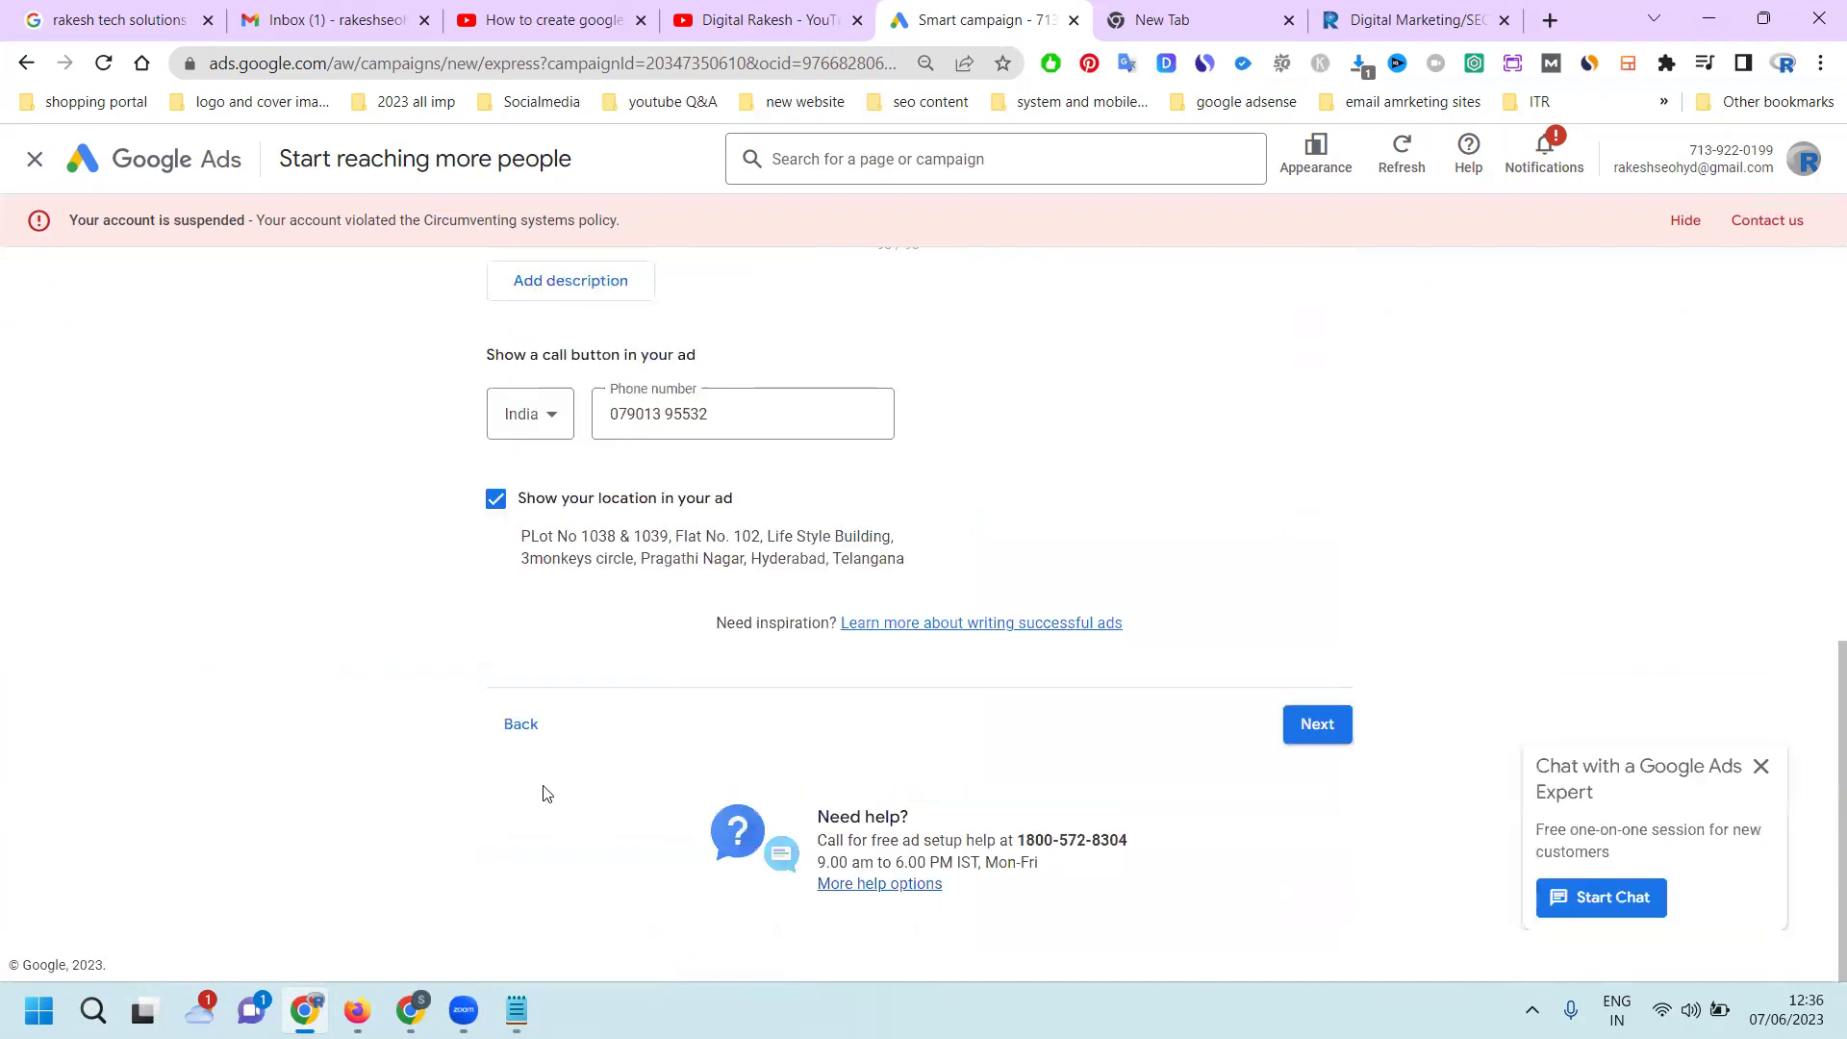
click(523, 725)
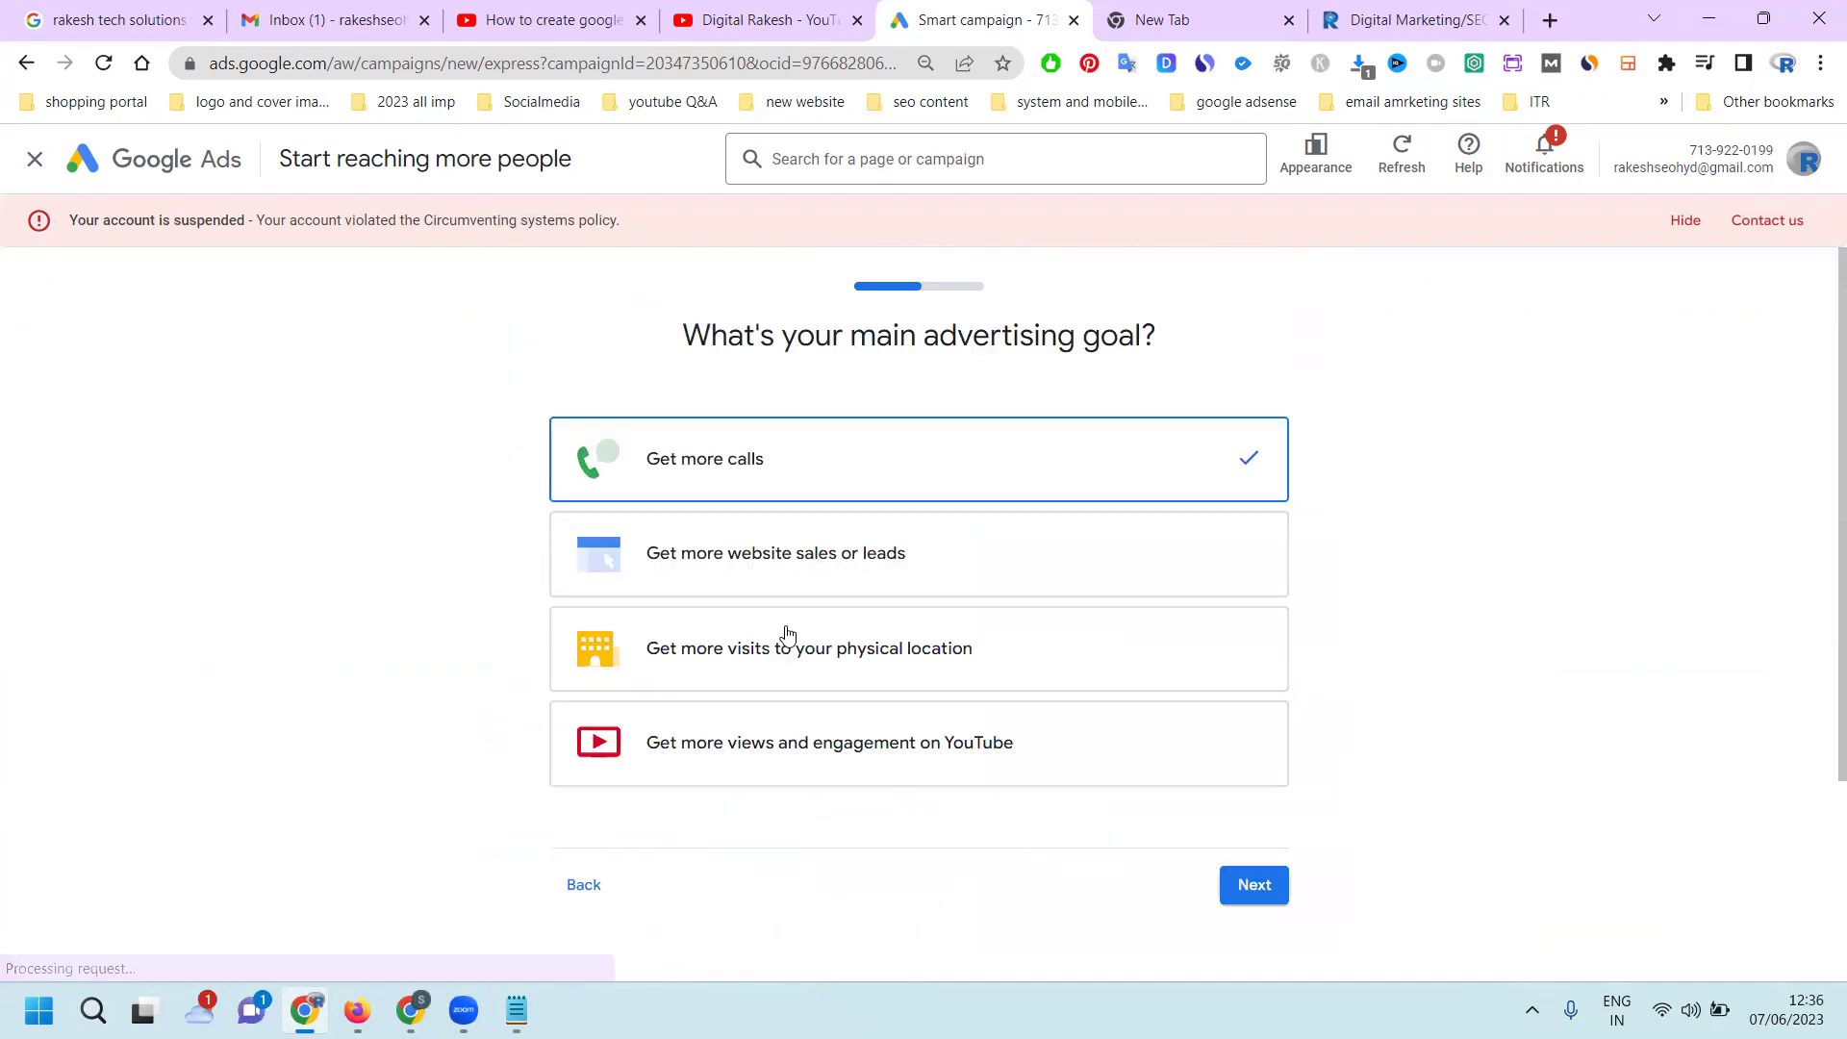
click(1093, 665)
click(1254, 885)
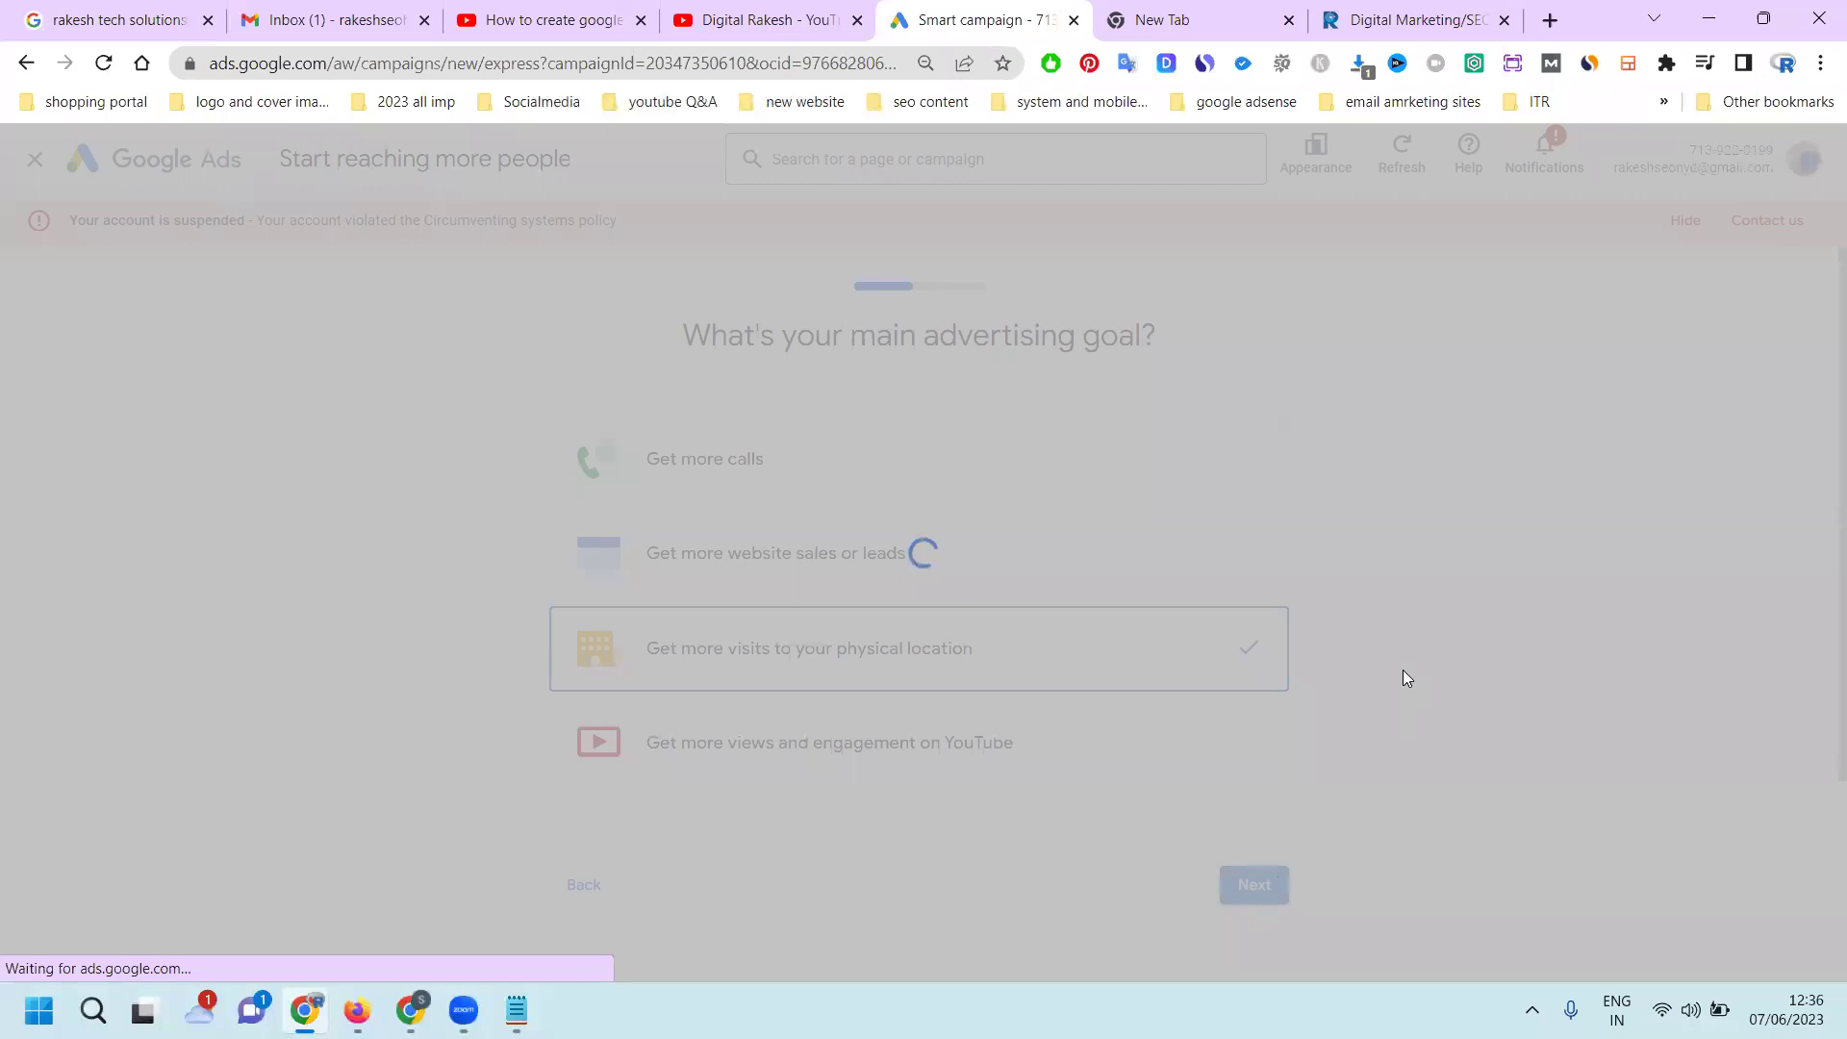
scroll(1404, 674, down, 5)
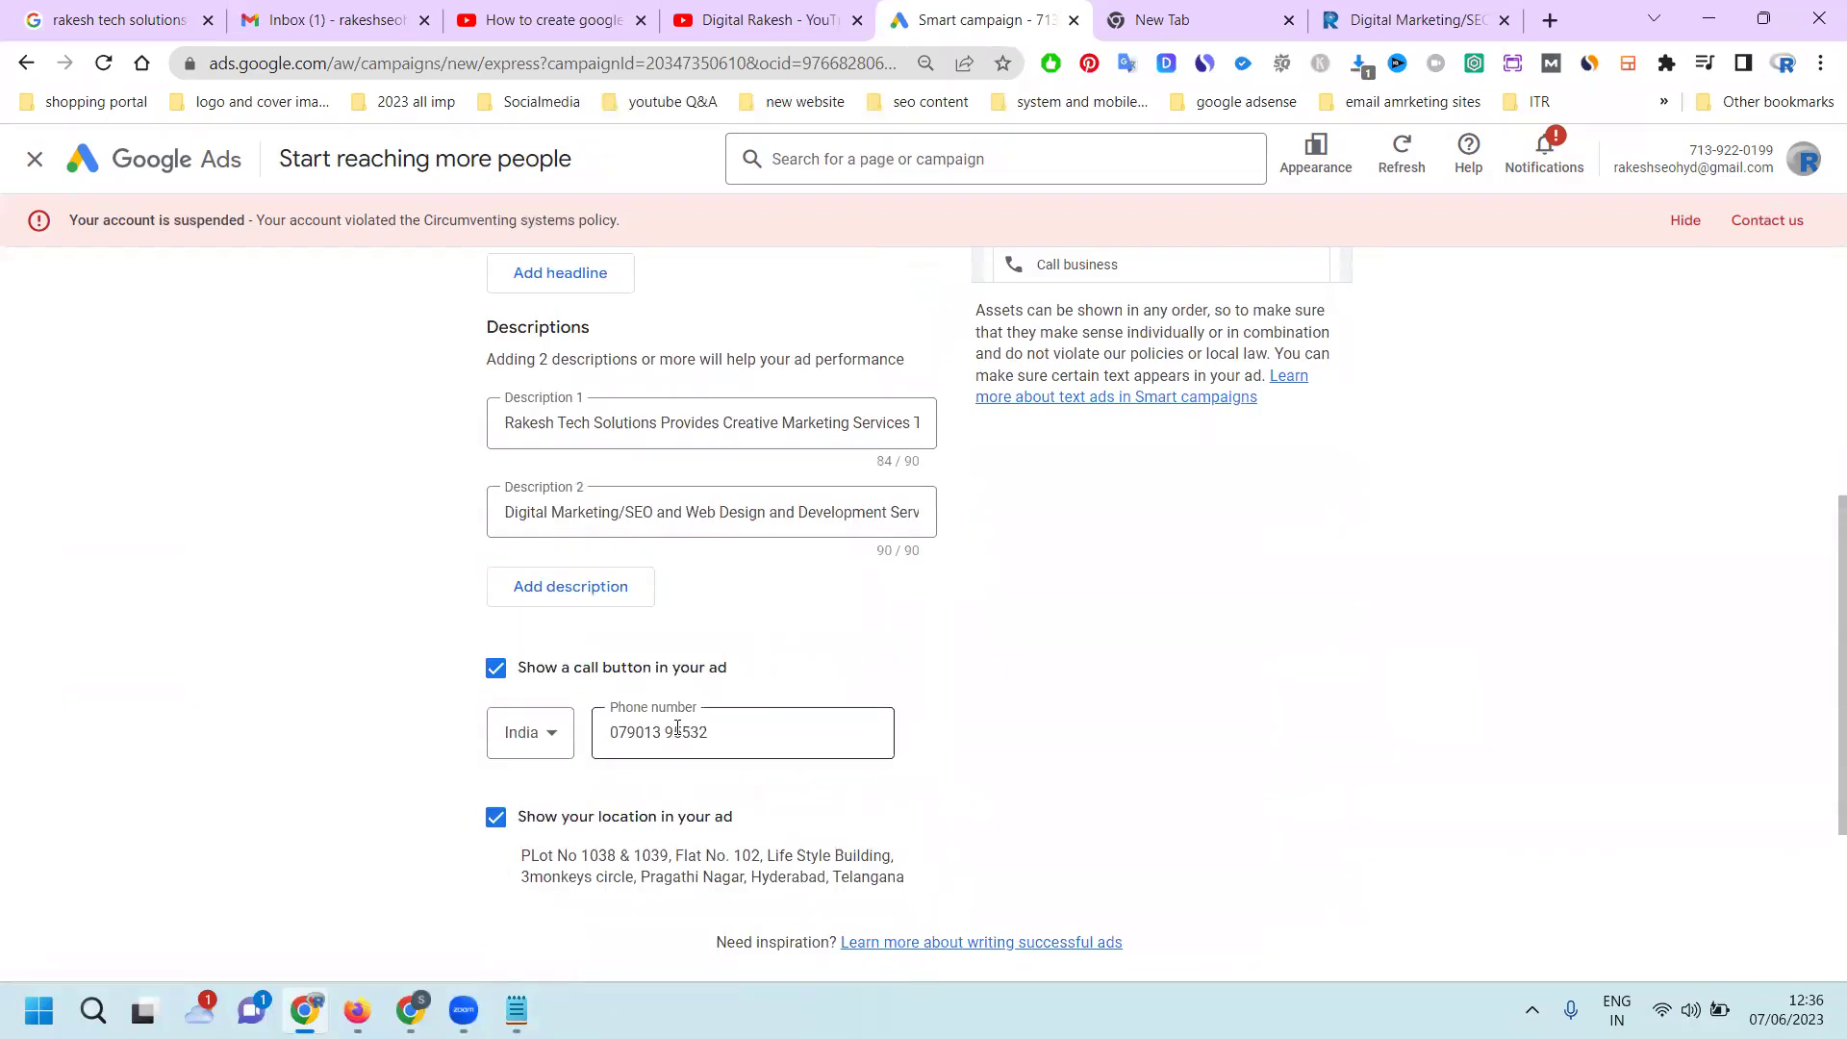
scroll(673, 769, down, 3)
click(517, 770)
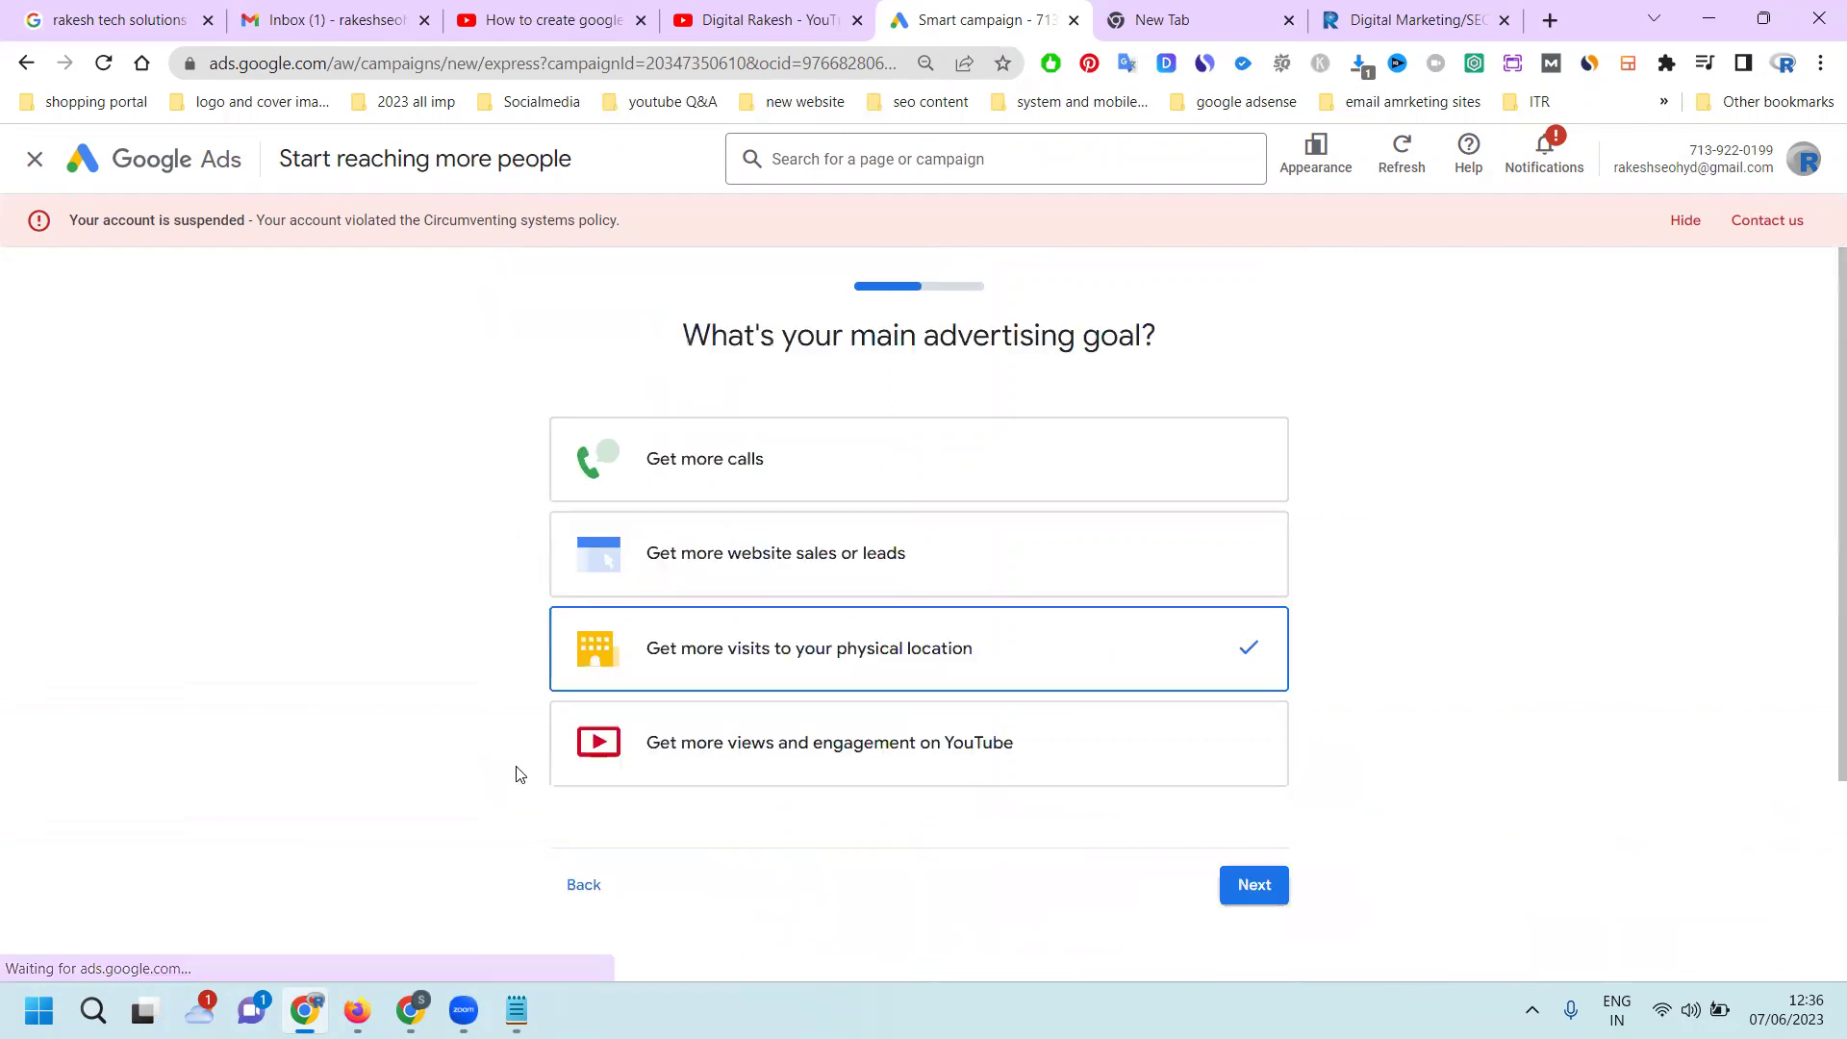
click(627, 476)
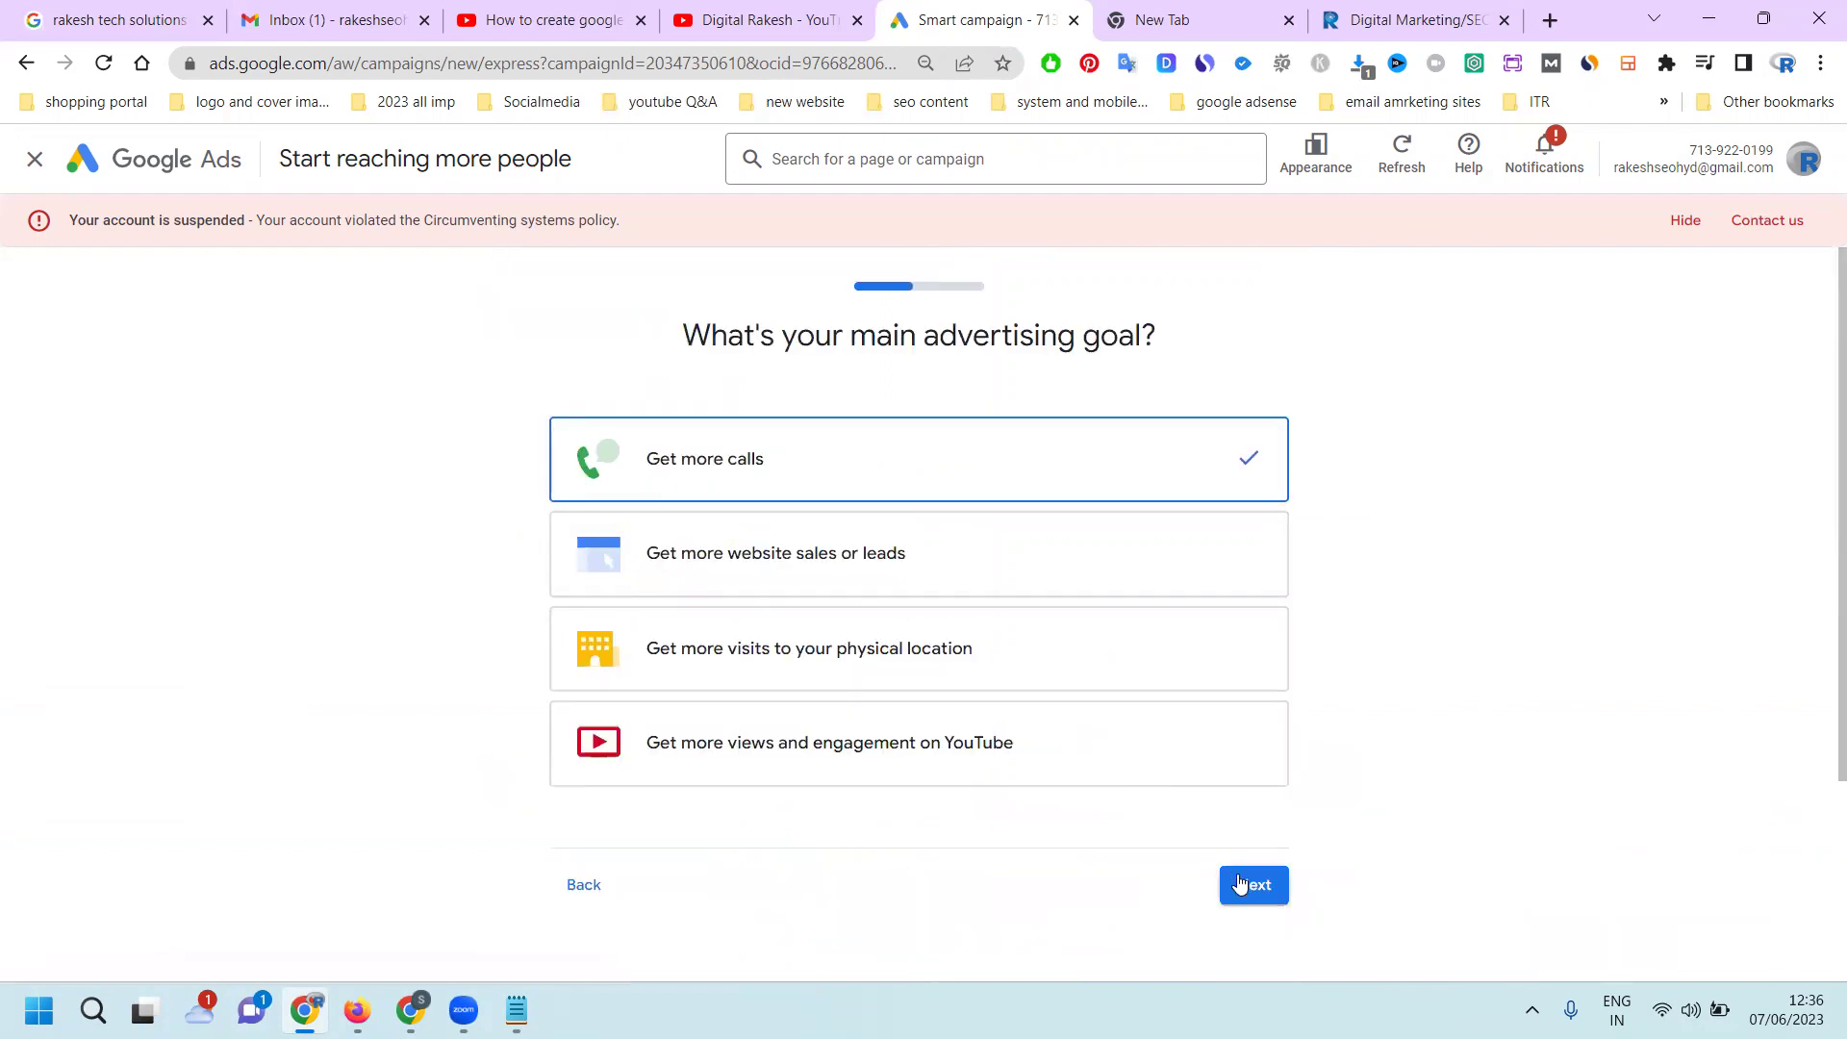
click(1243, 884)
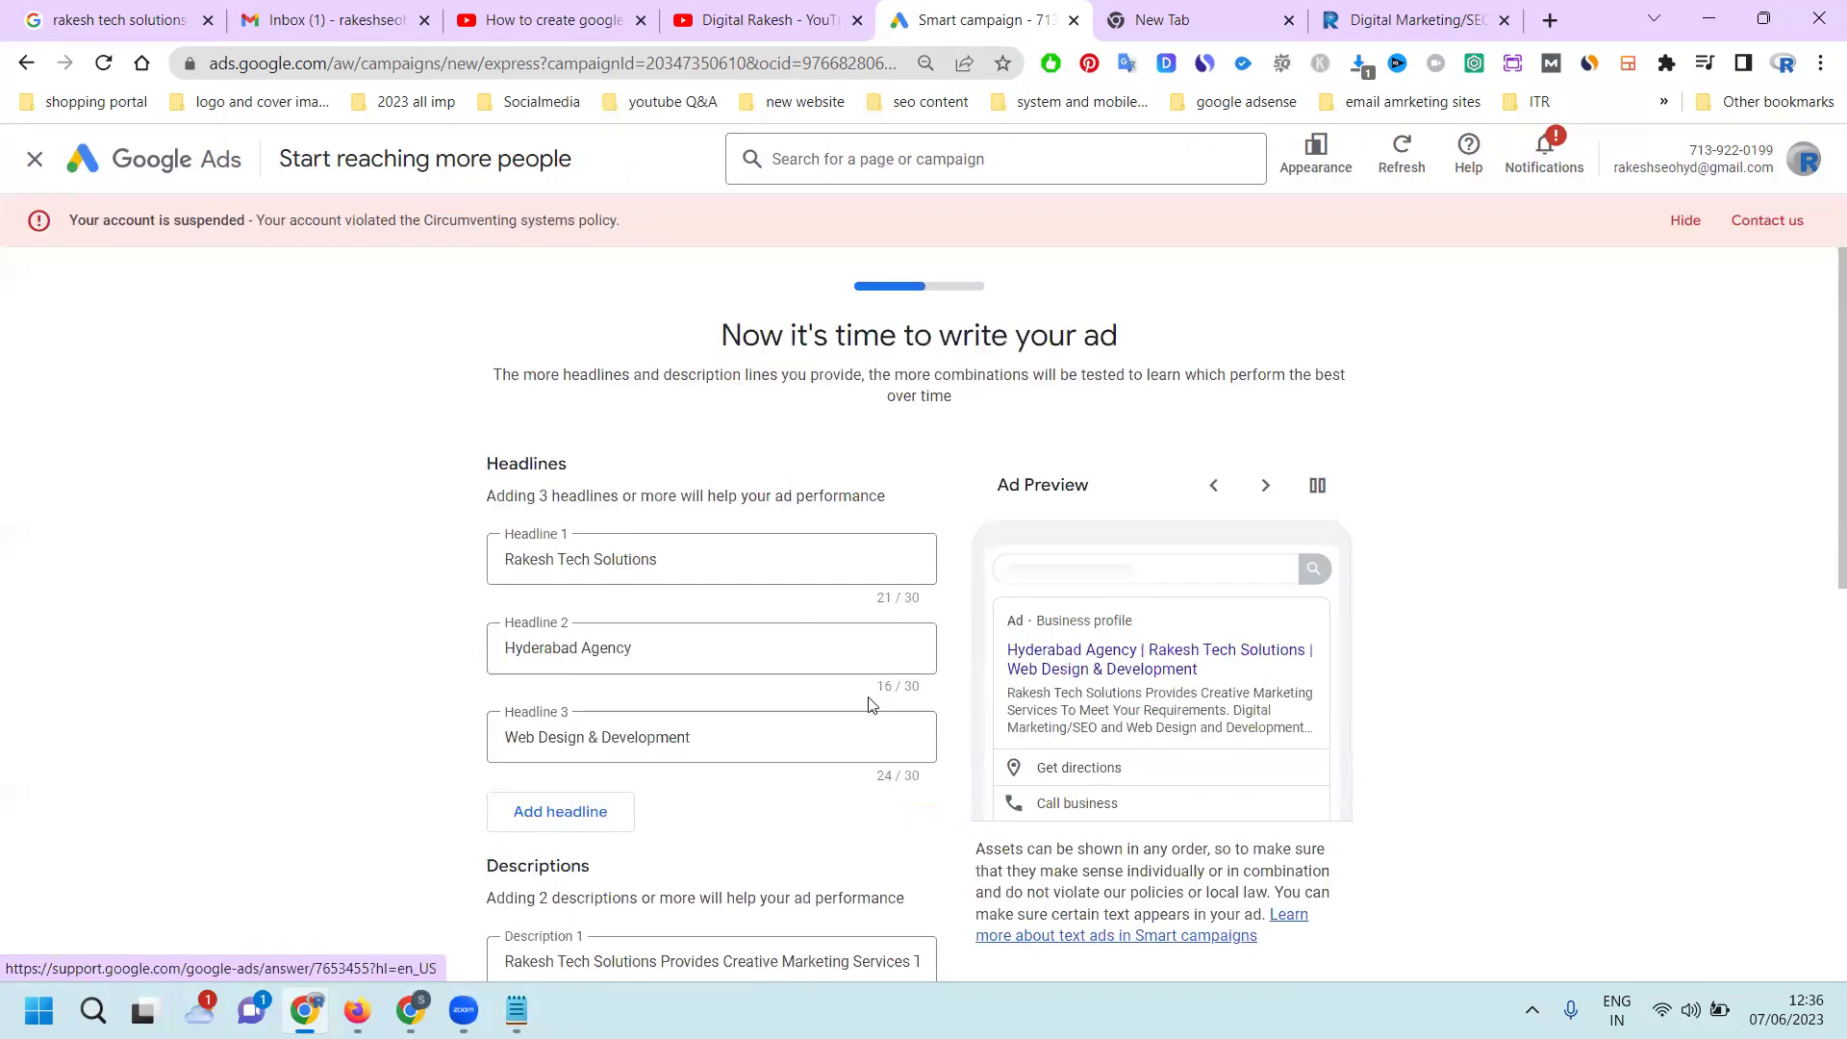
Add a third description field and a fourth headline field to the ad
scroll(818, 664, down, 4)
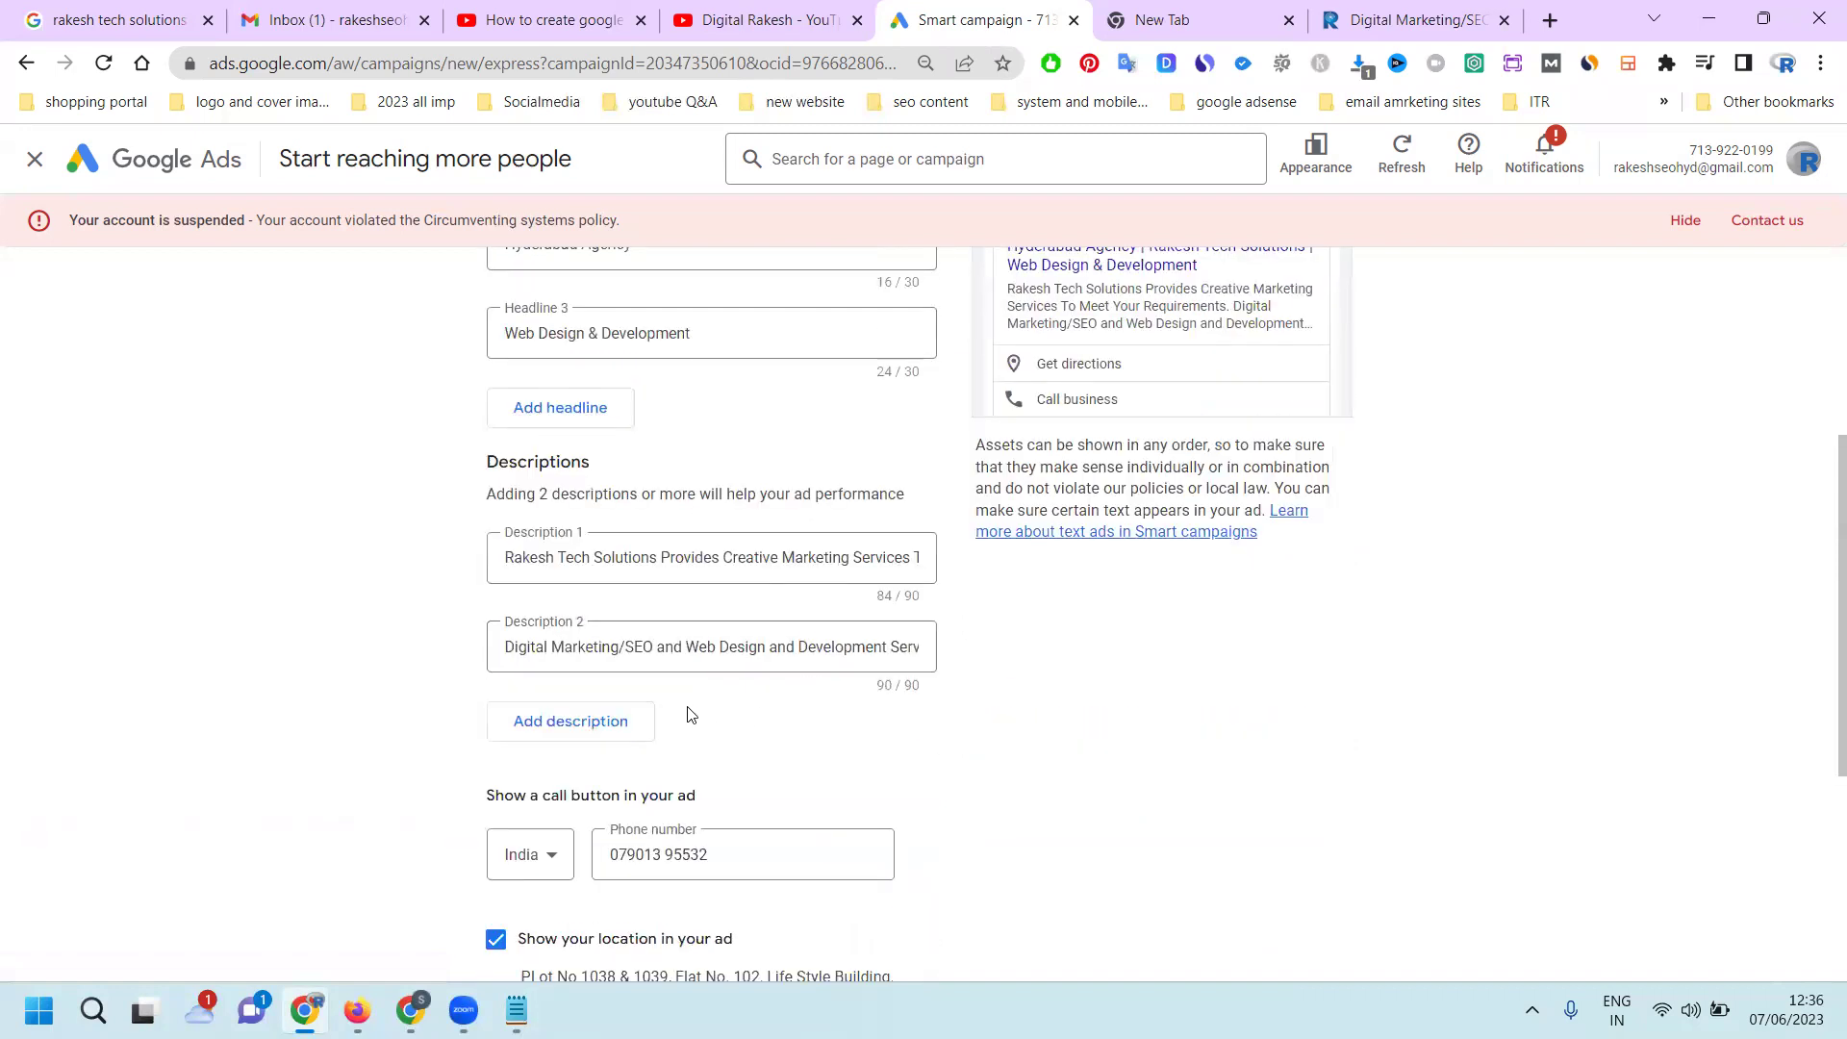
click(608, 721)
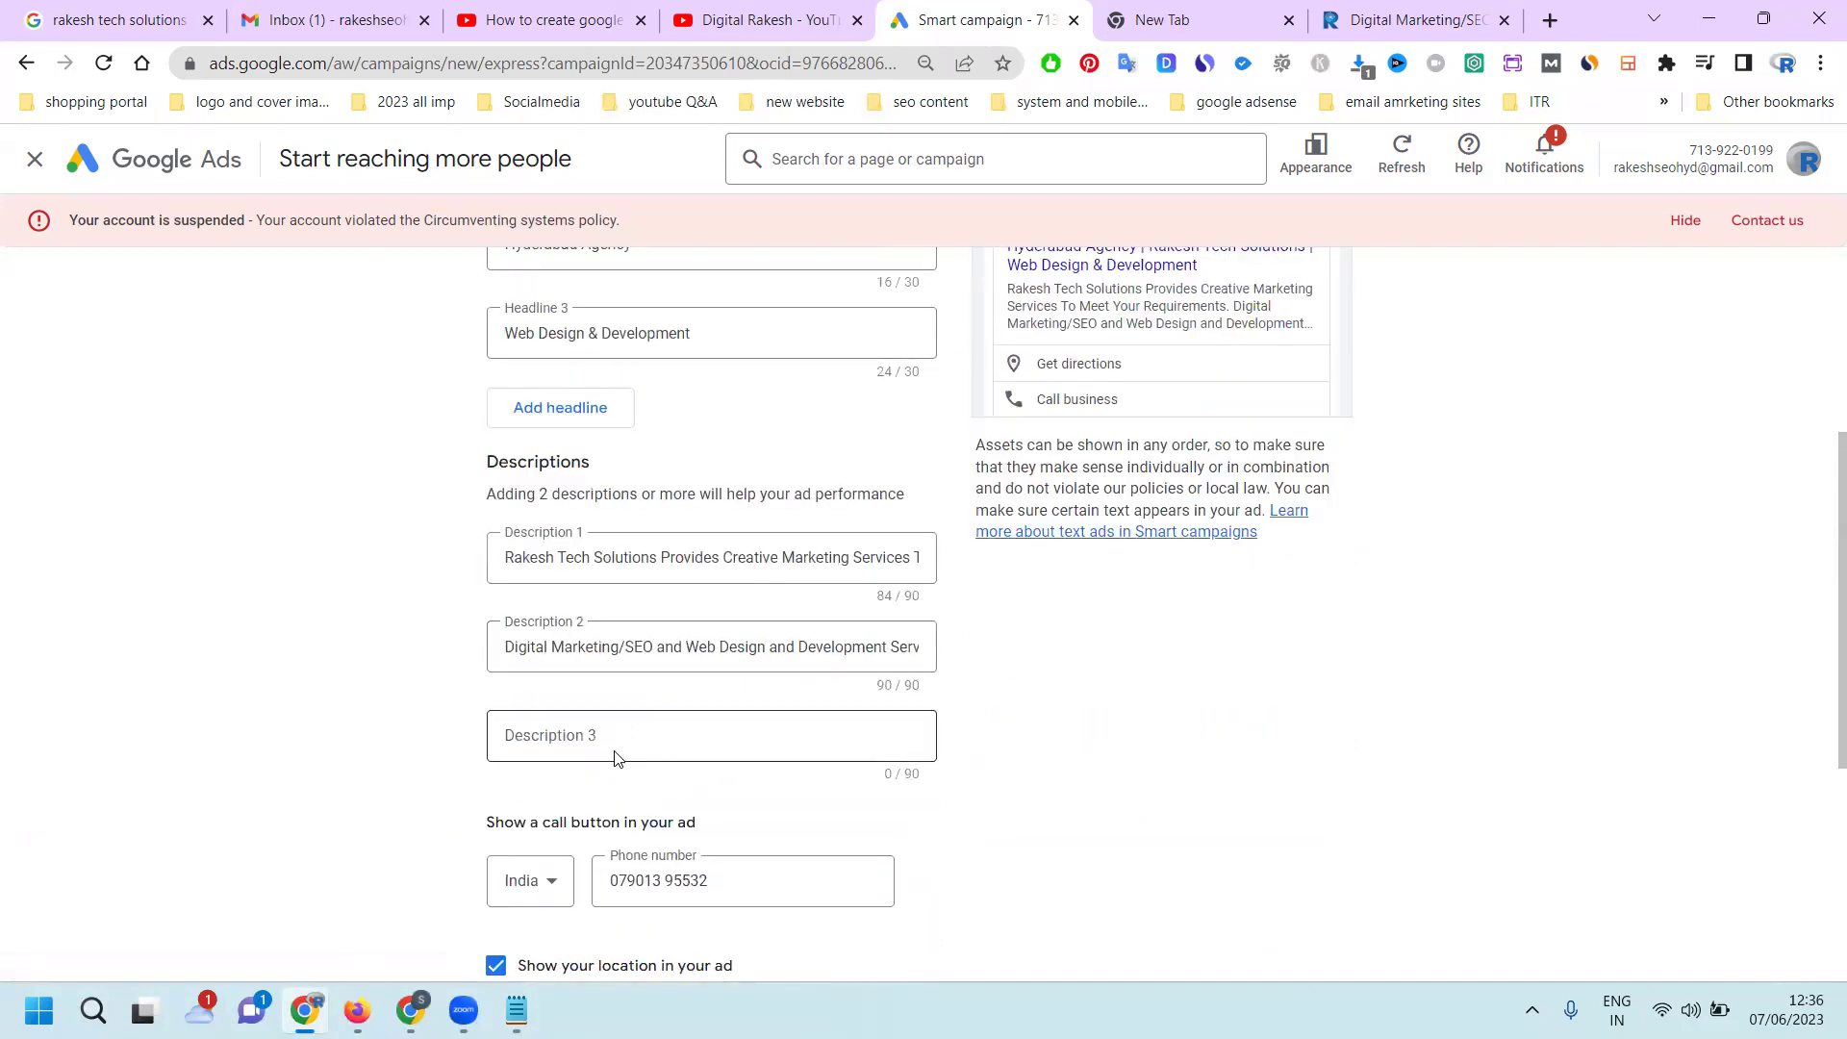
scroll(615, 757, up, 3)
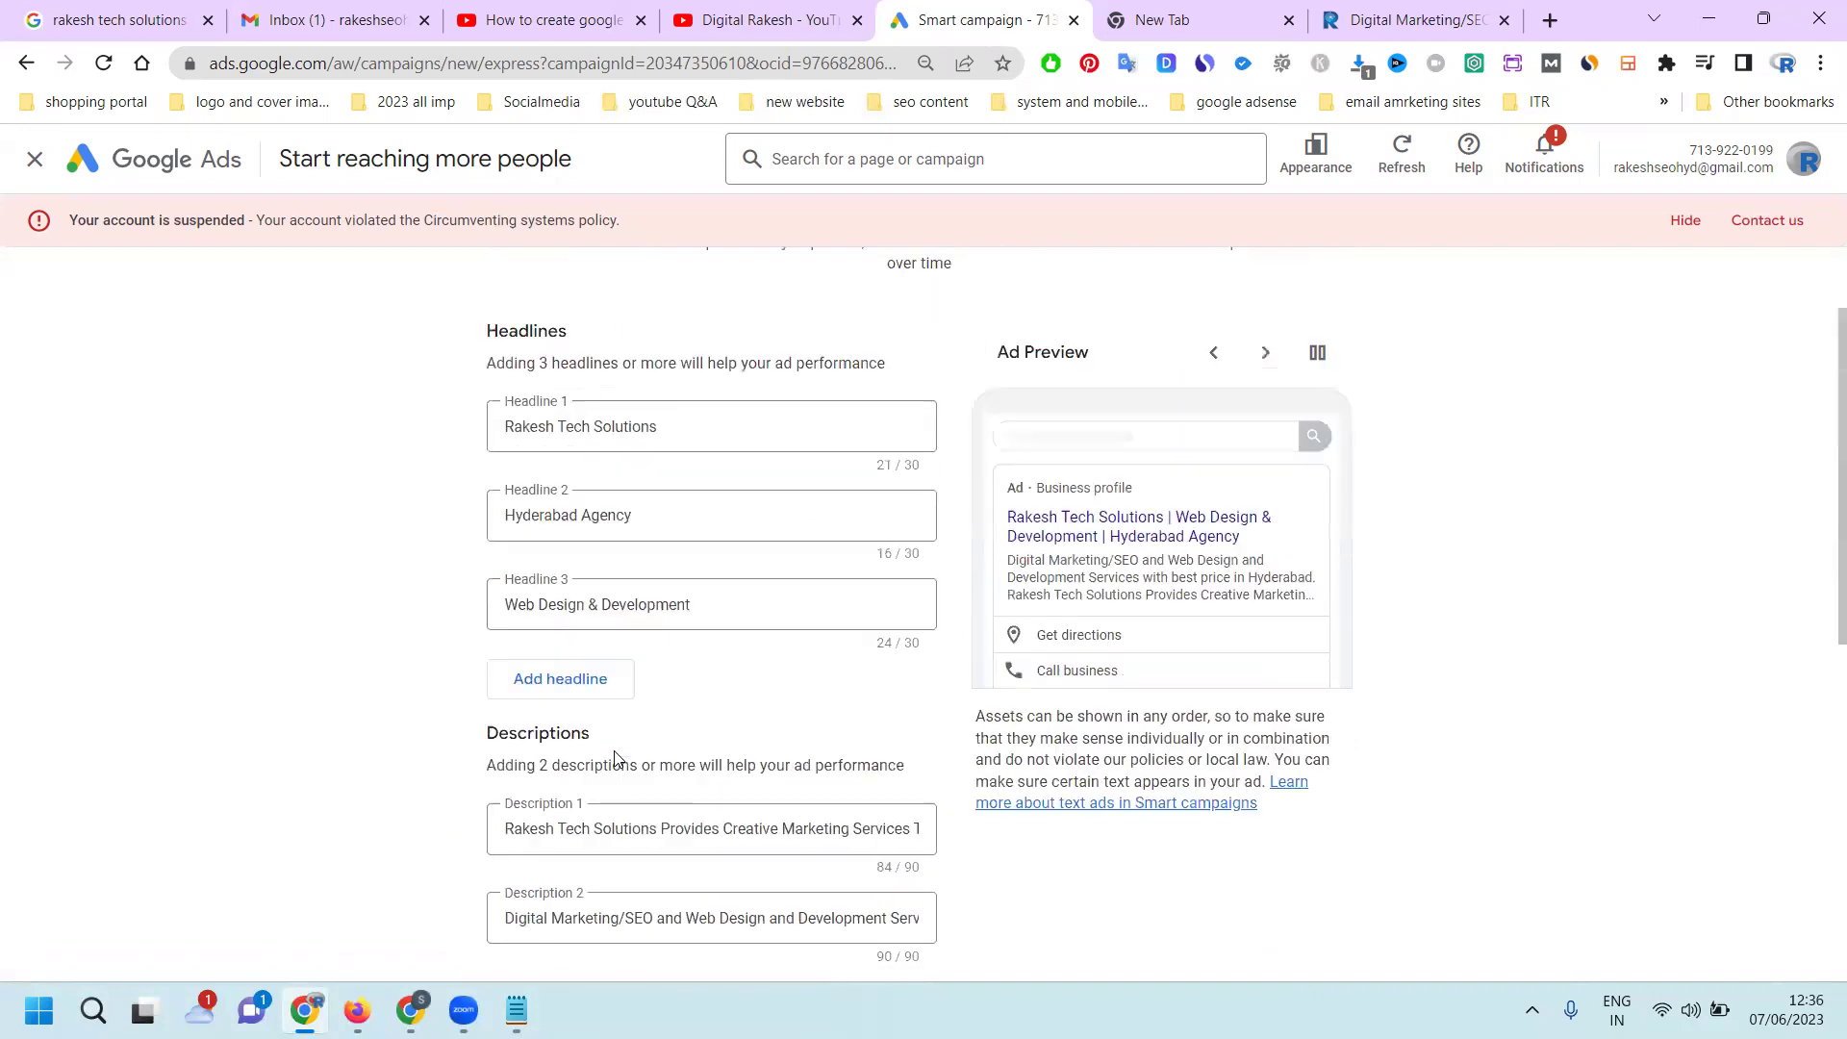
click(587, 691)
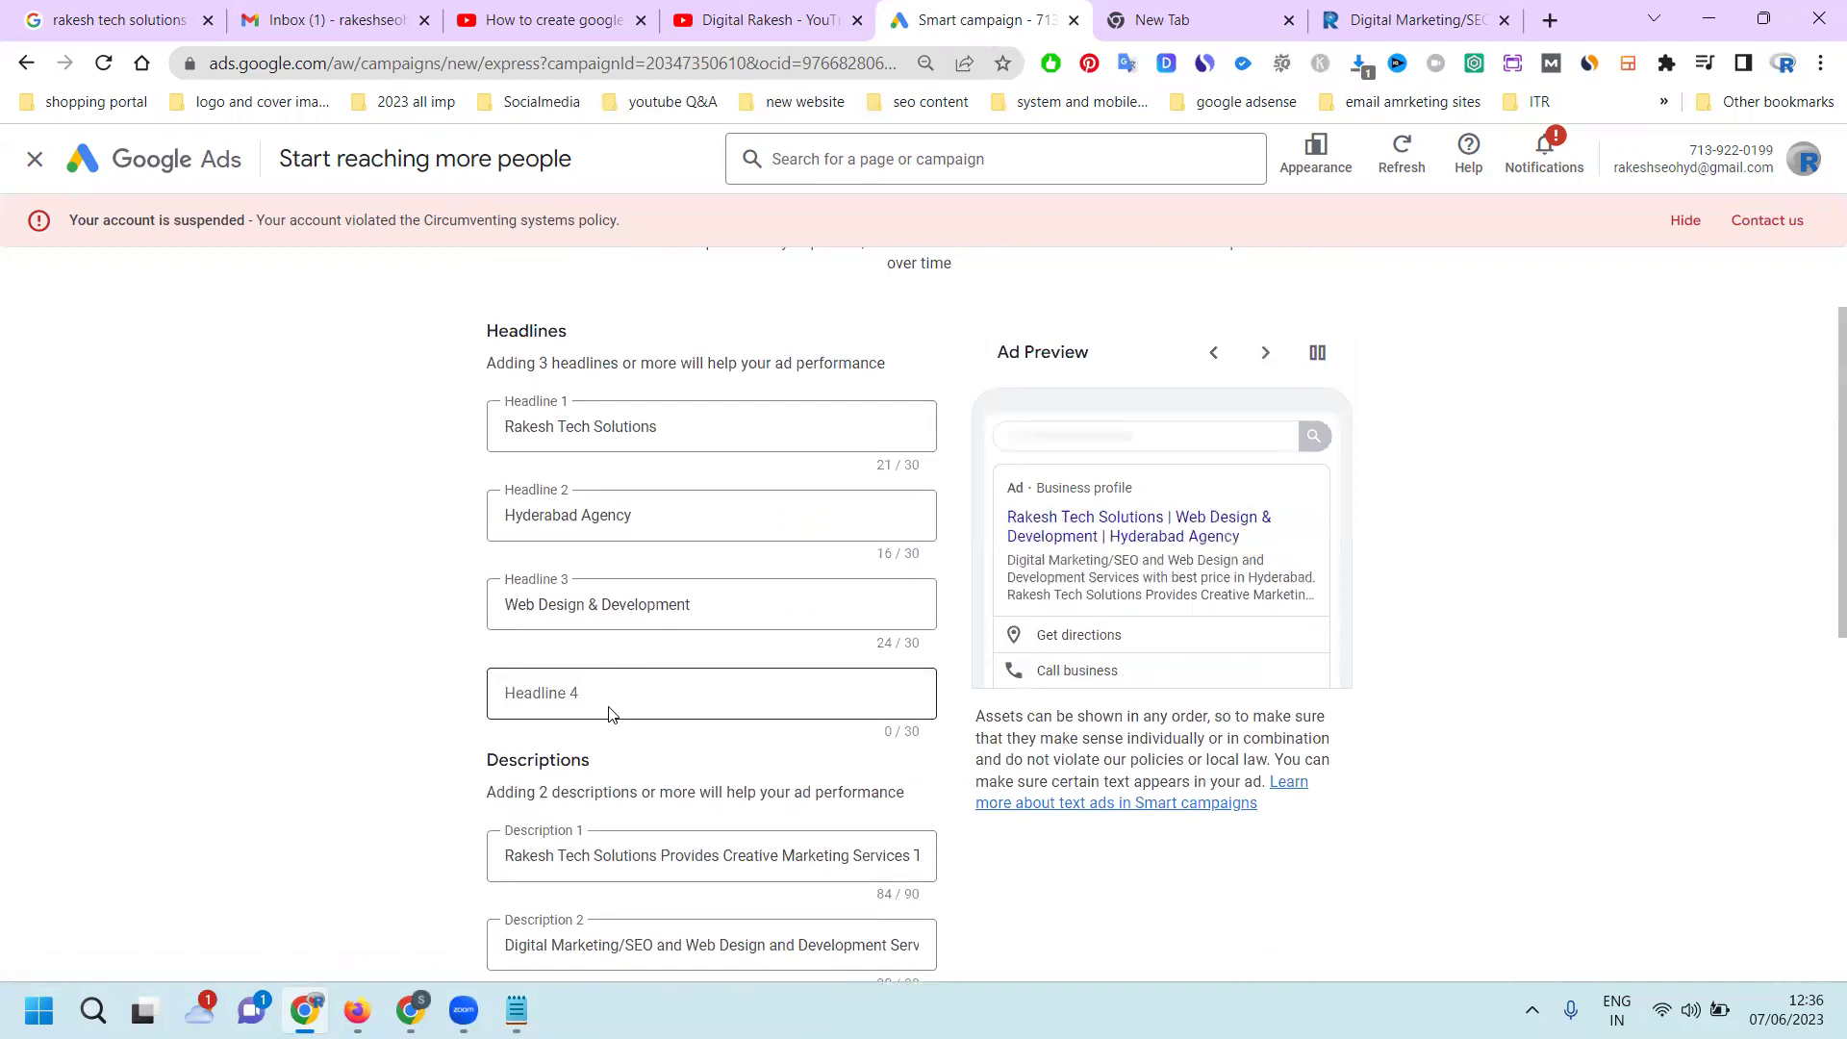
Replace 'Hyderabad' in Headline 2 with 'digital marketing' and enter Headline 4 'digital marketing training'
double_click(537, 513)
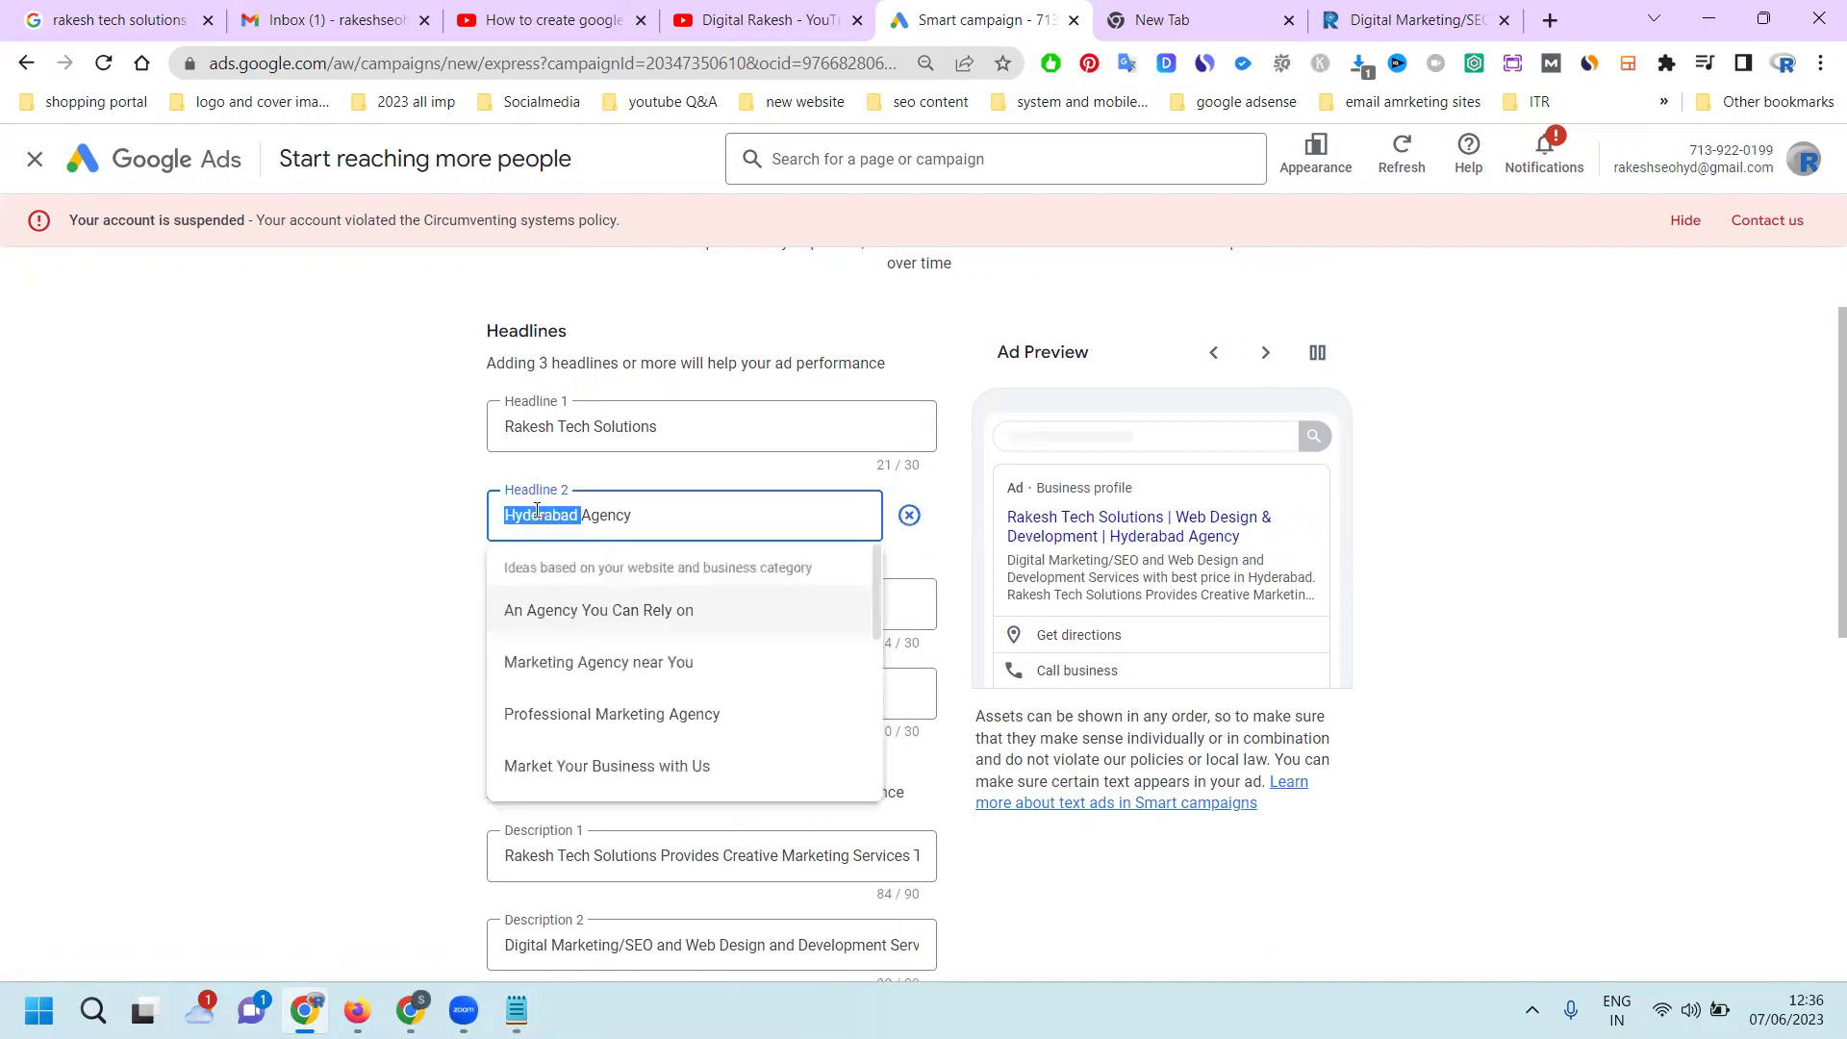
text(digital ma)
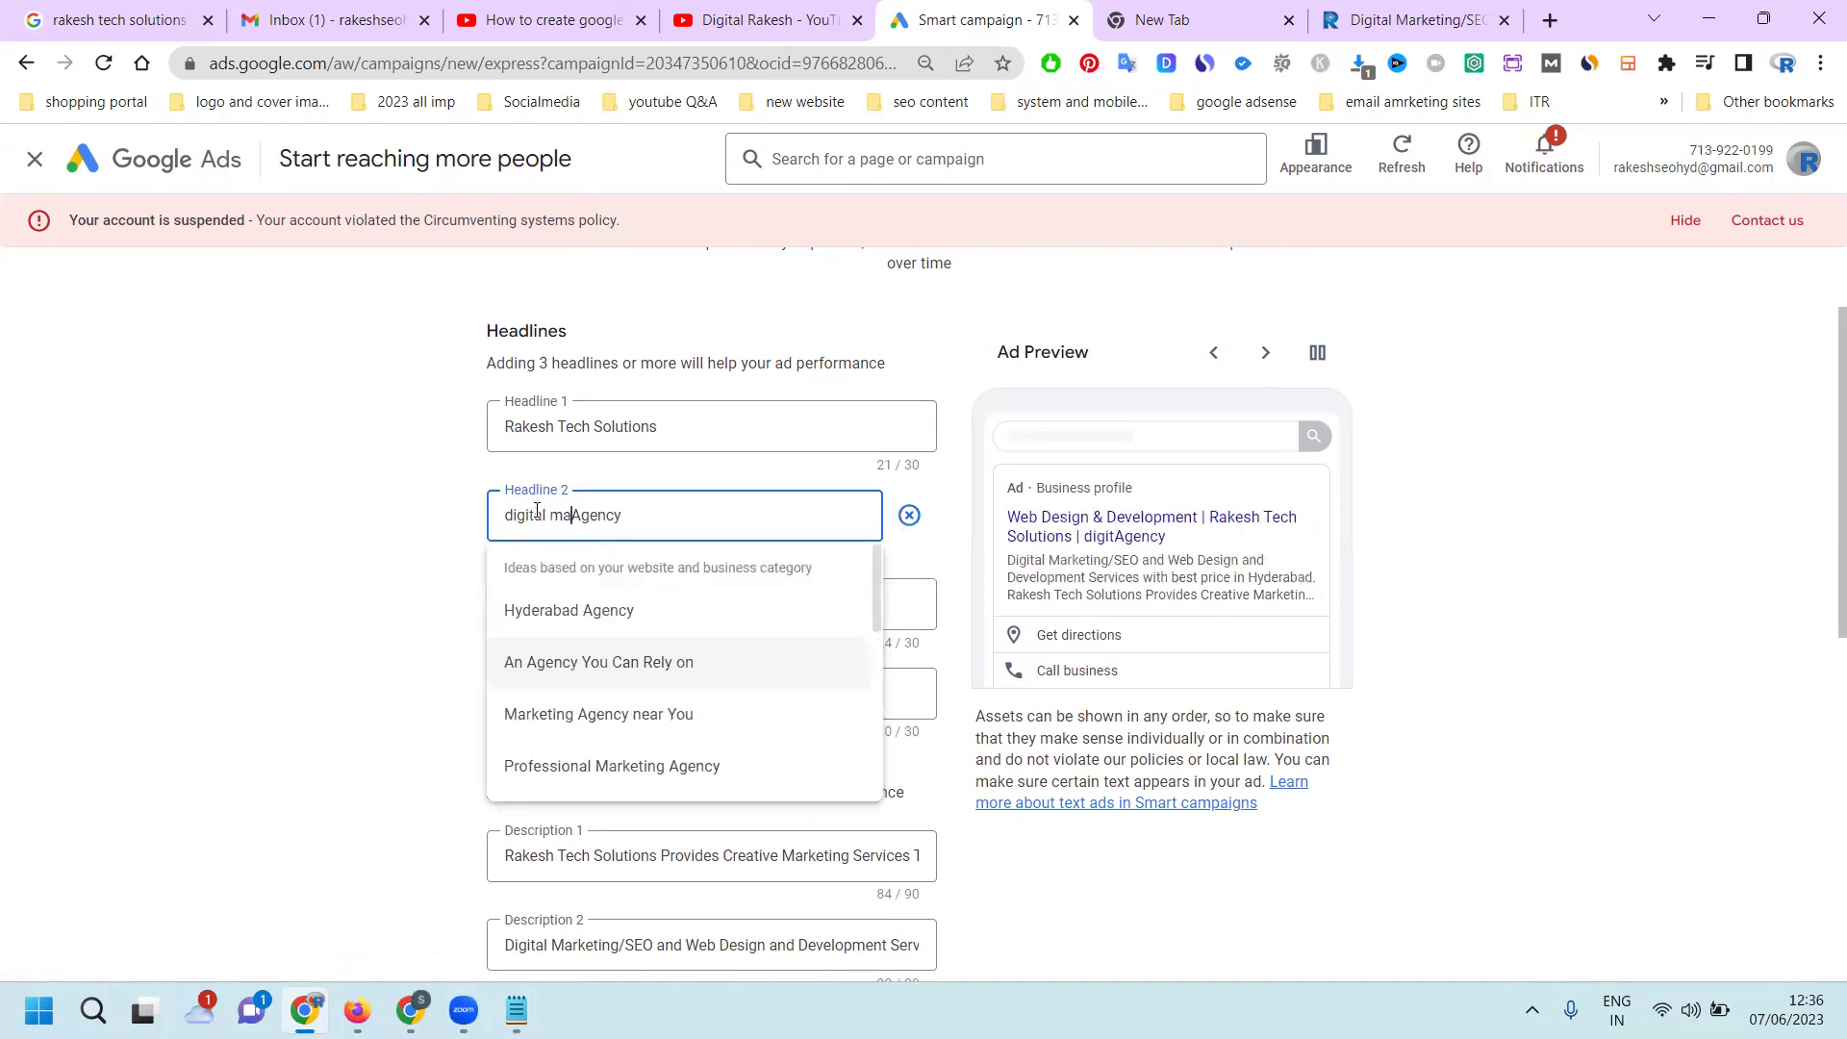
text(rketing)
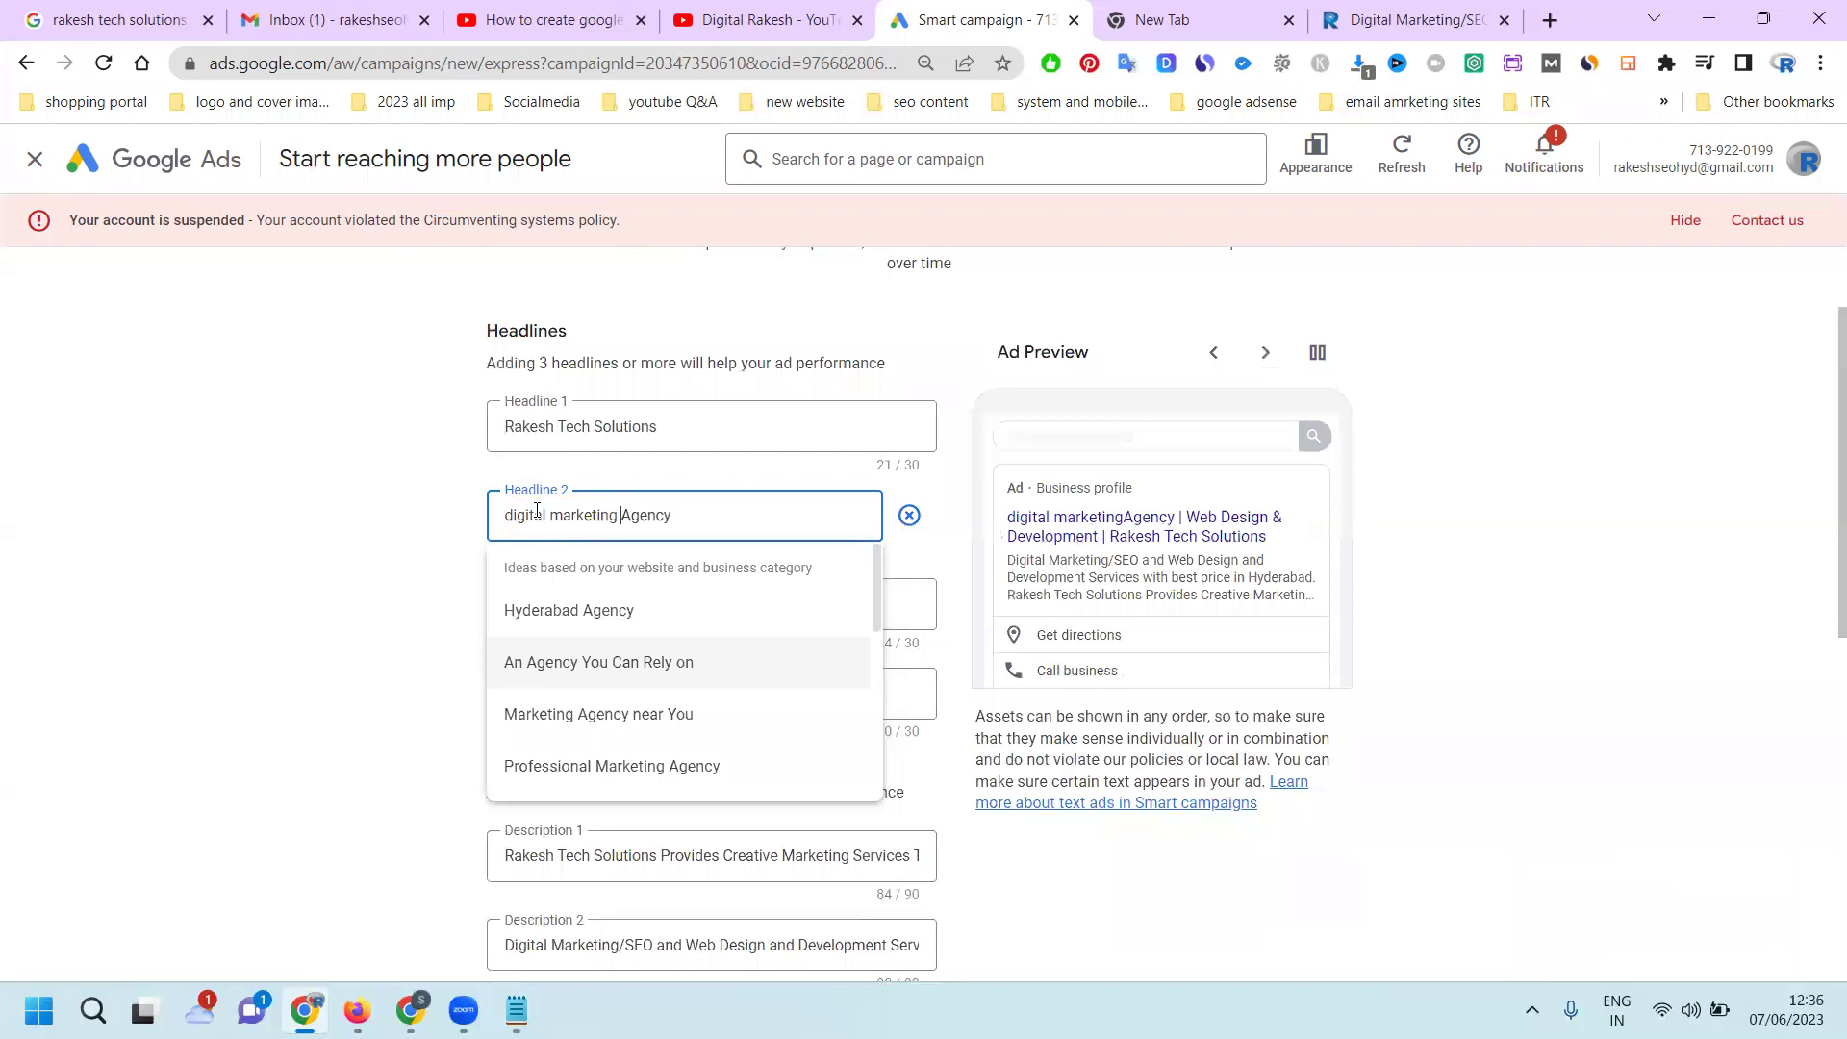
click(440, 544)
click(554, 687)
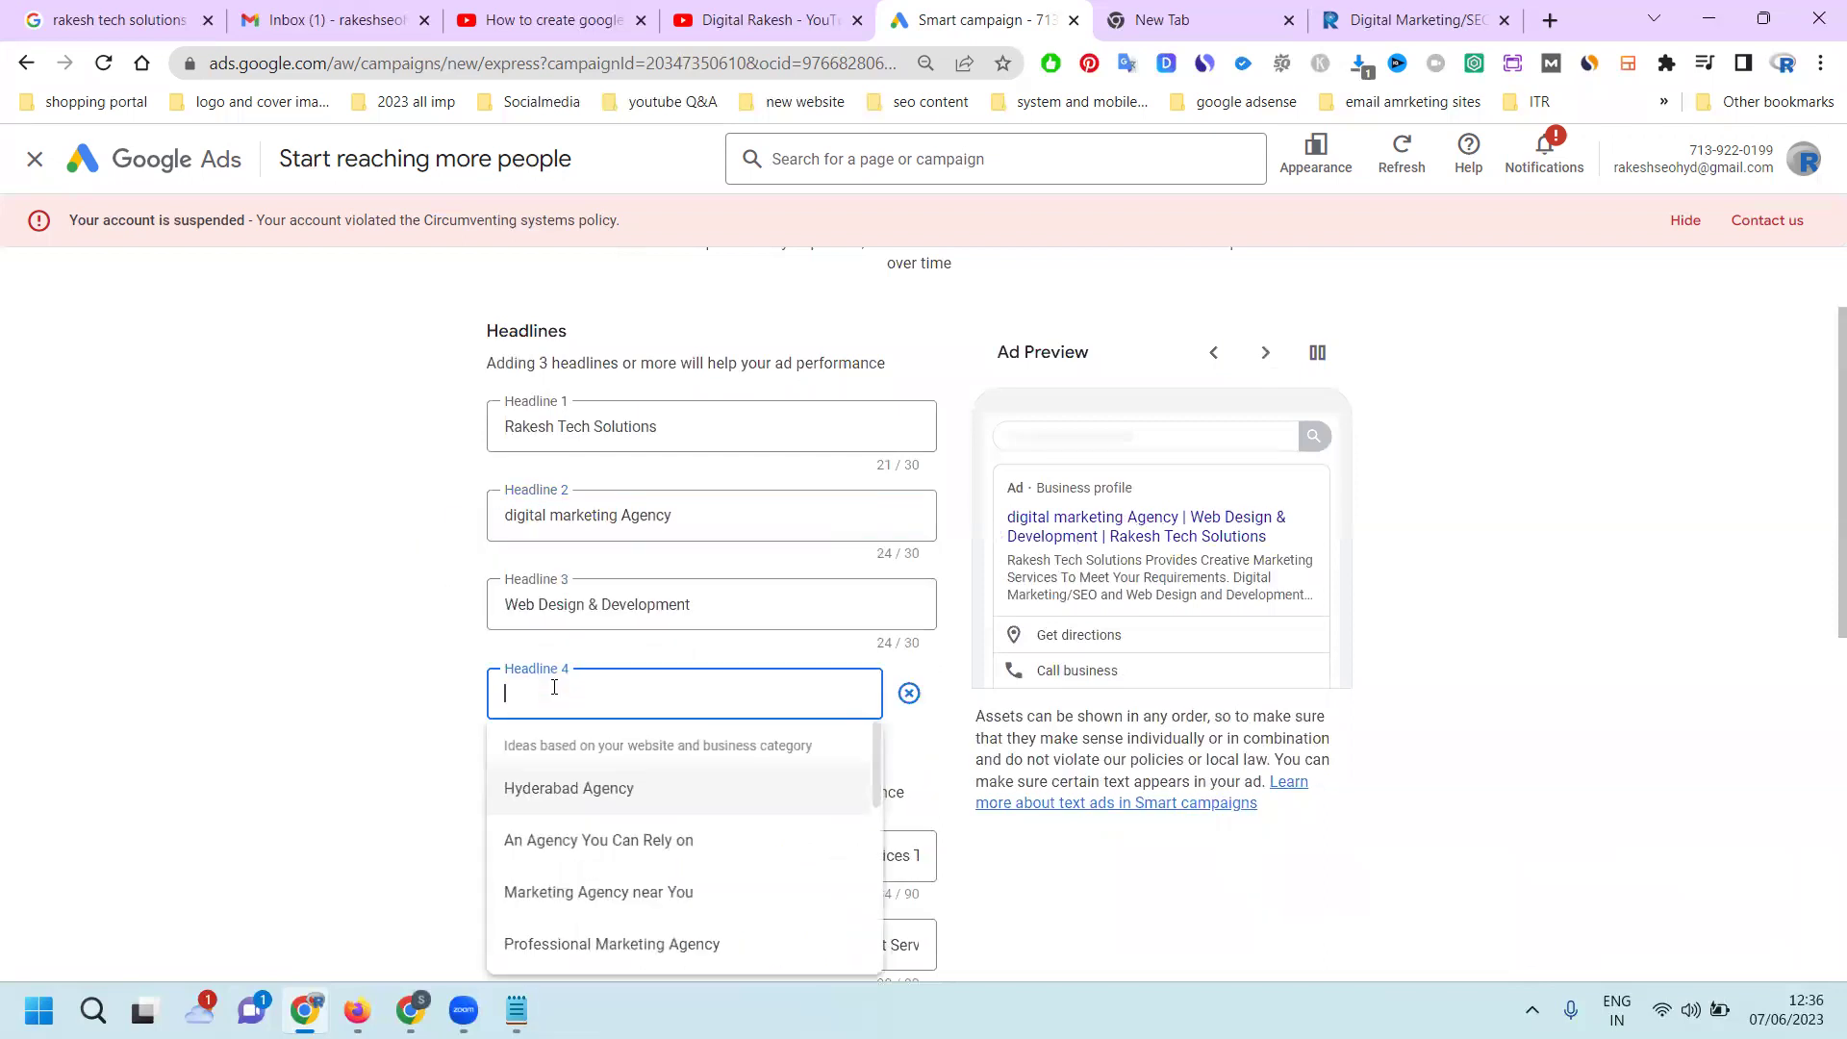
text(digital )
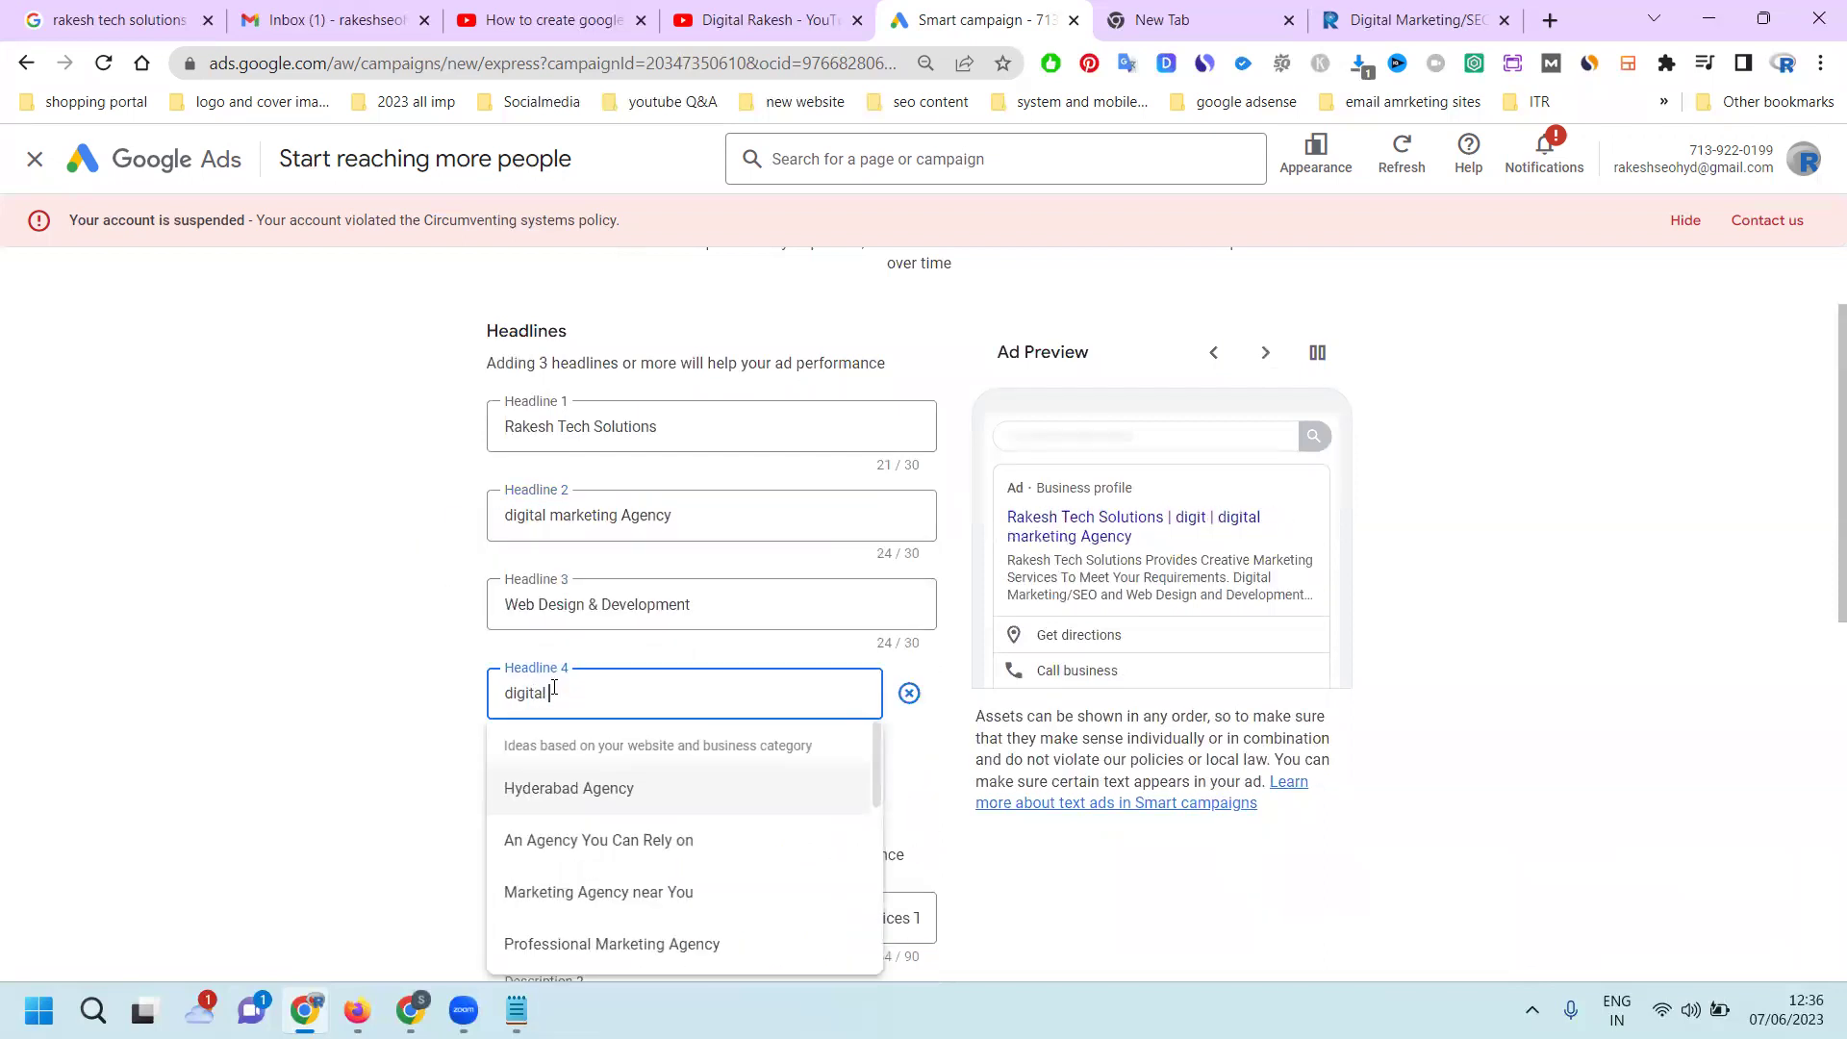
text(marketing training)
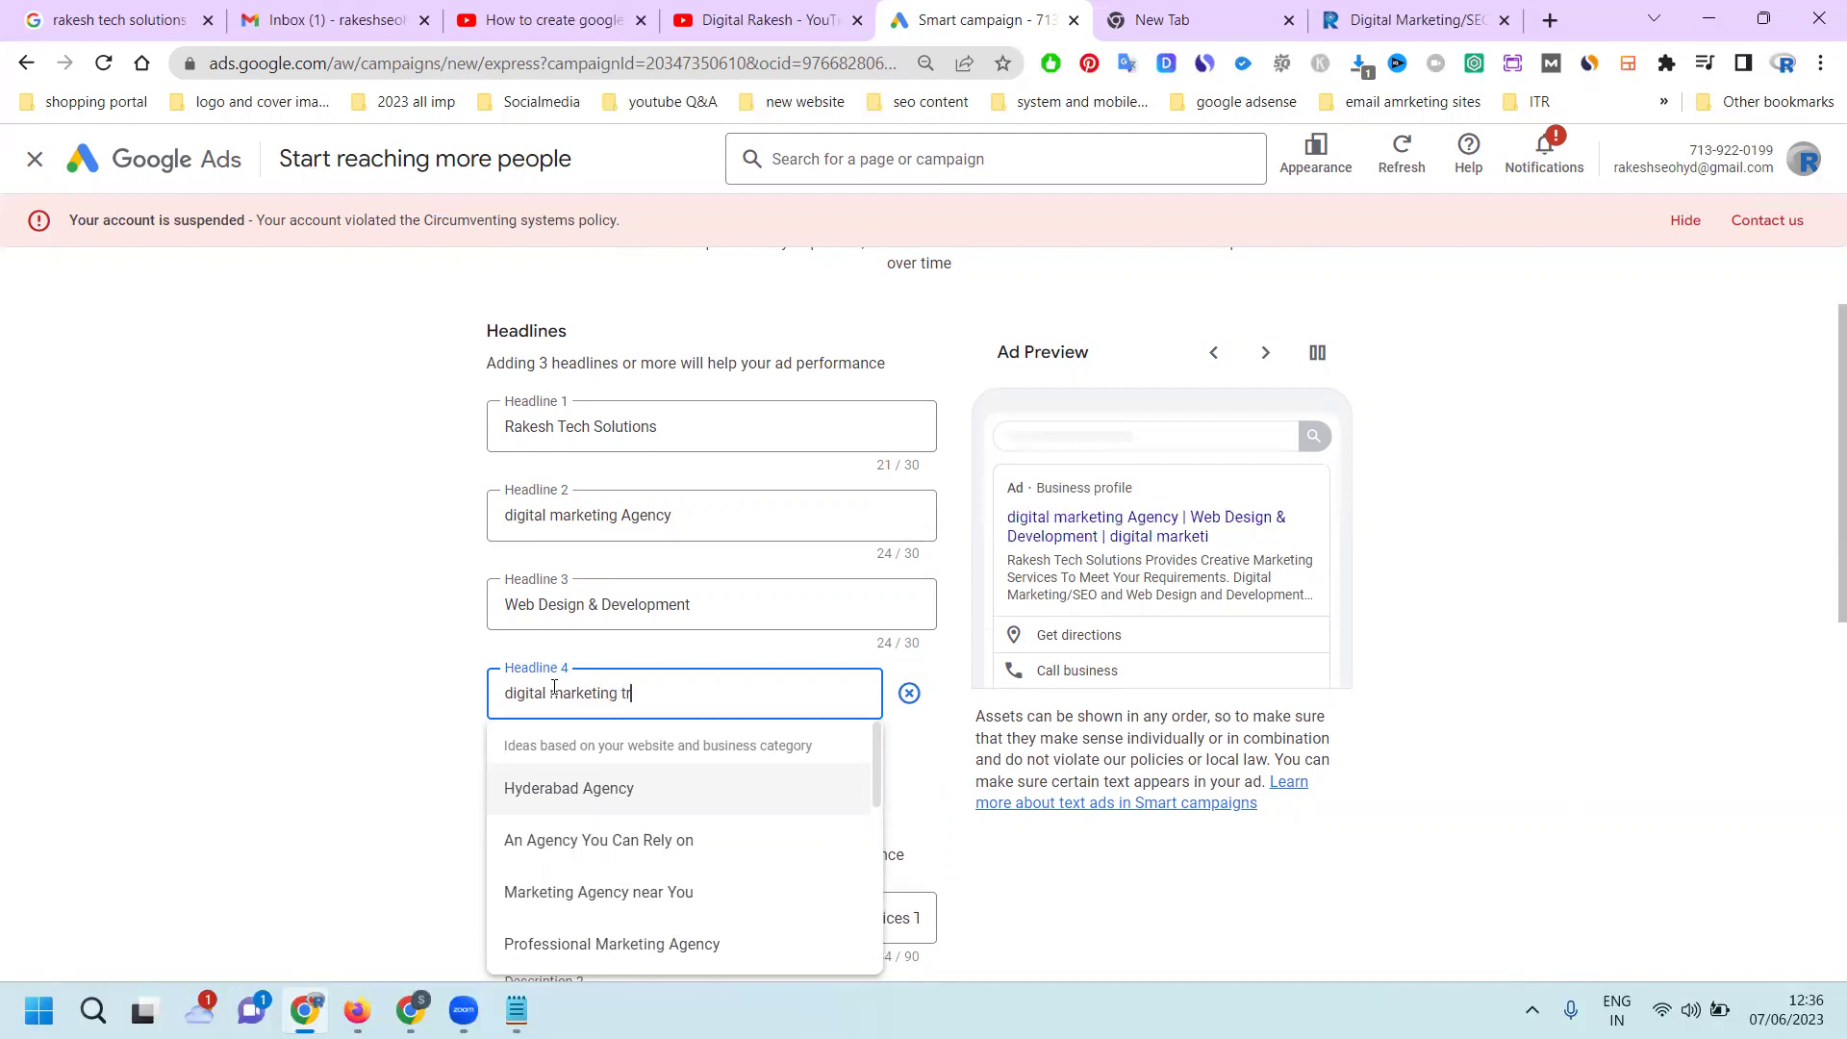
Enter Description 3: 'rakesh tech solutions provide digital marketing training course with live project'
click(469, 668)
scroll(570, 816, down, 3)
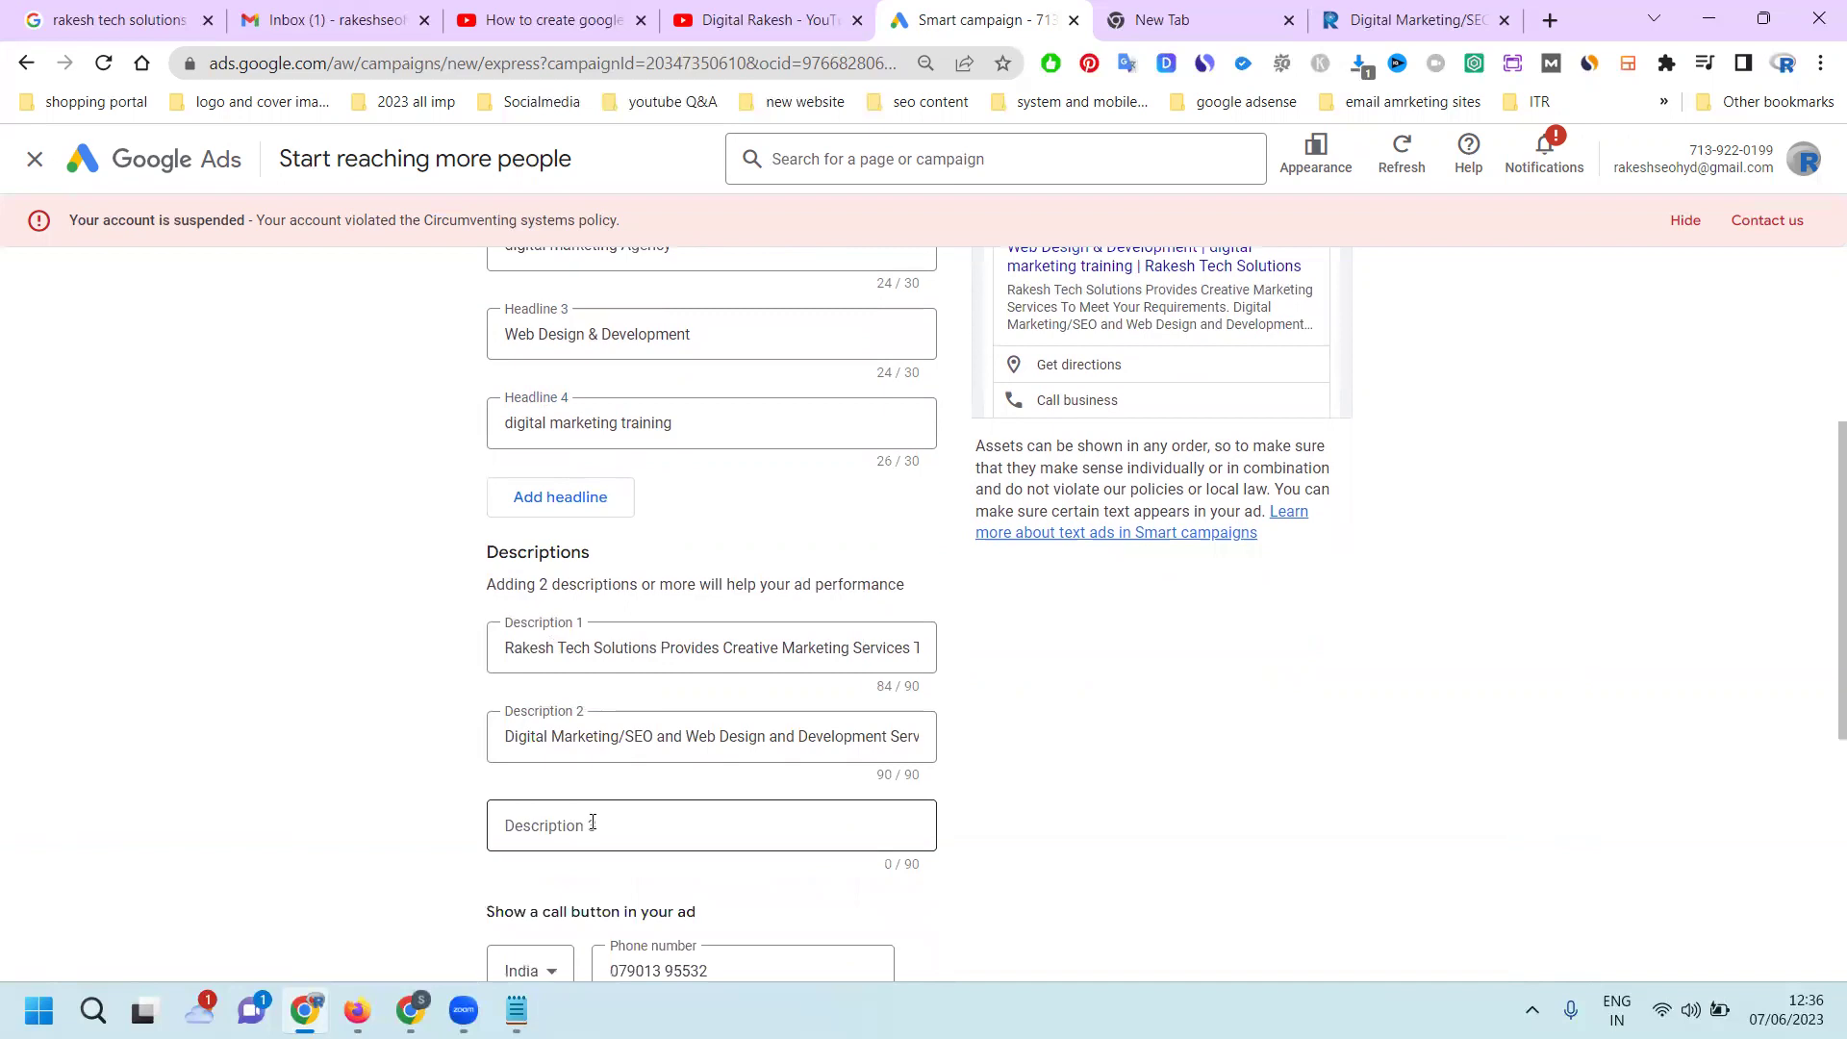
click(591, 822)
text(rakesh)
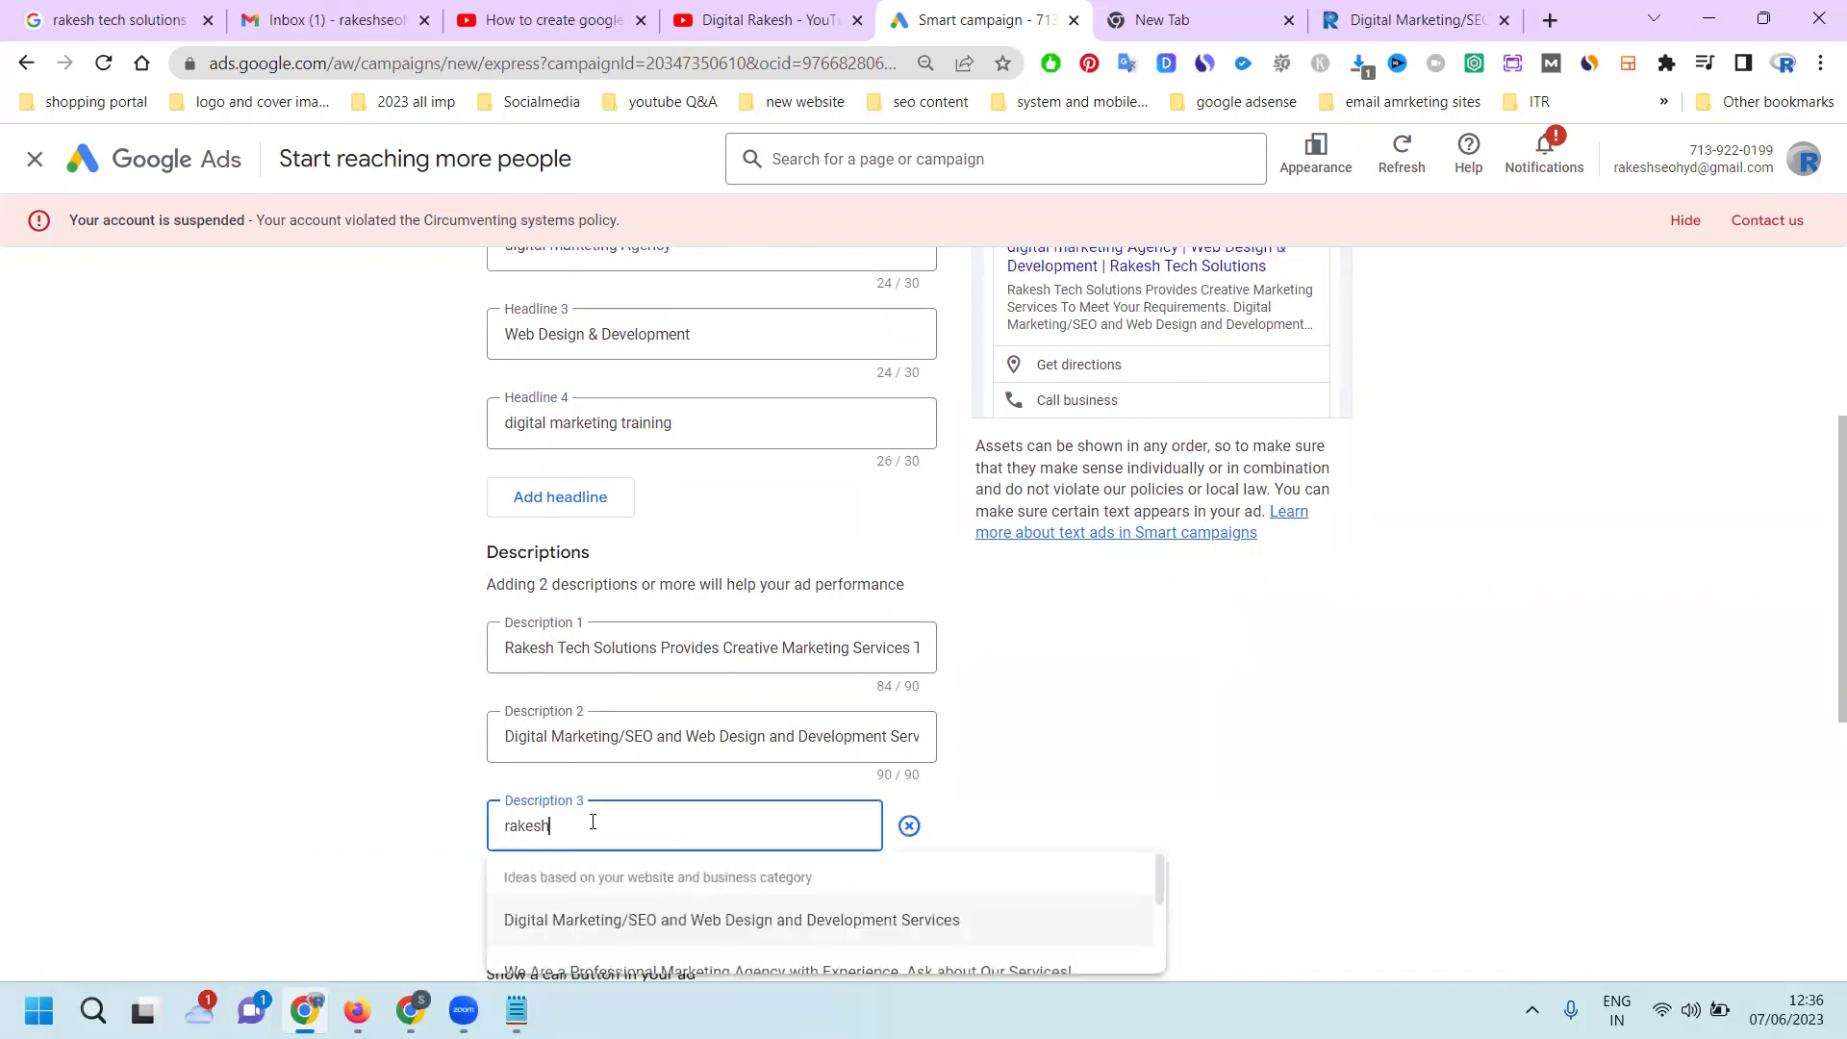
text( tech solut)
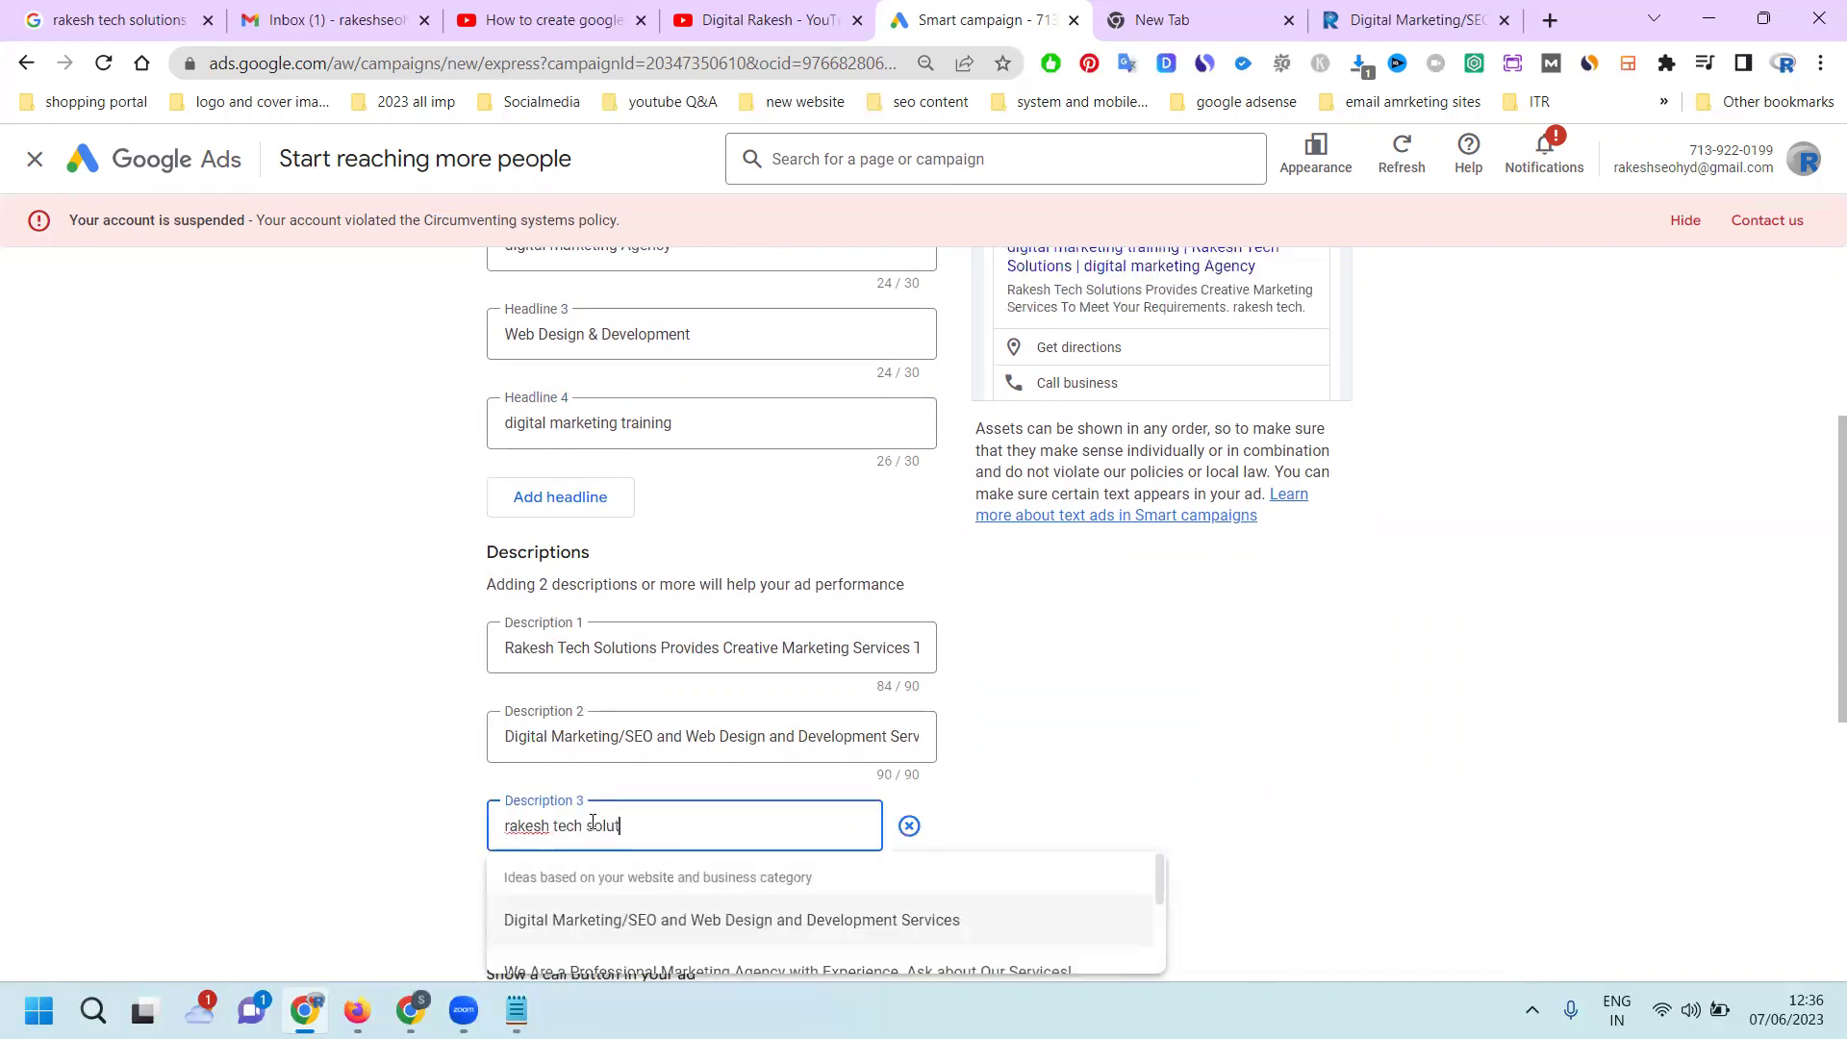
text(ions provid)
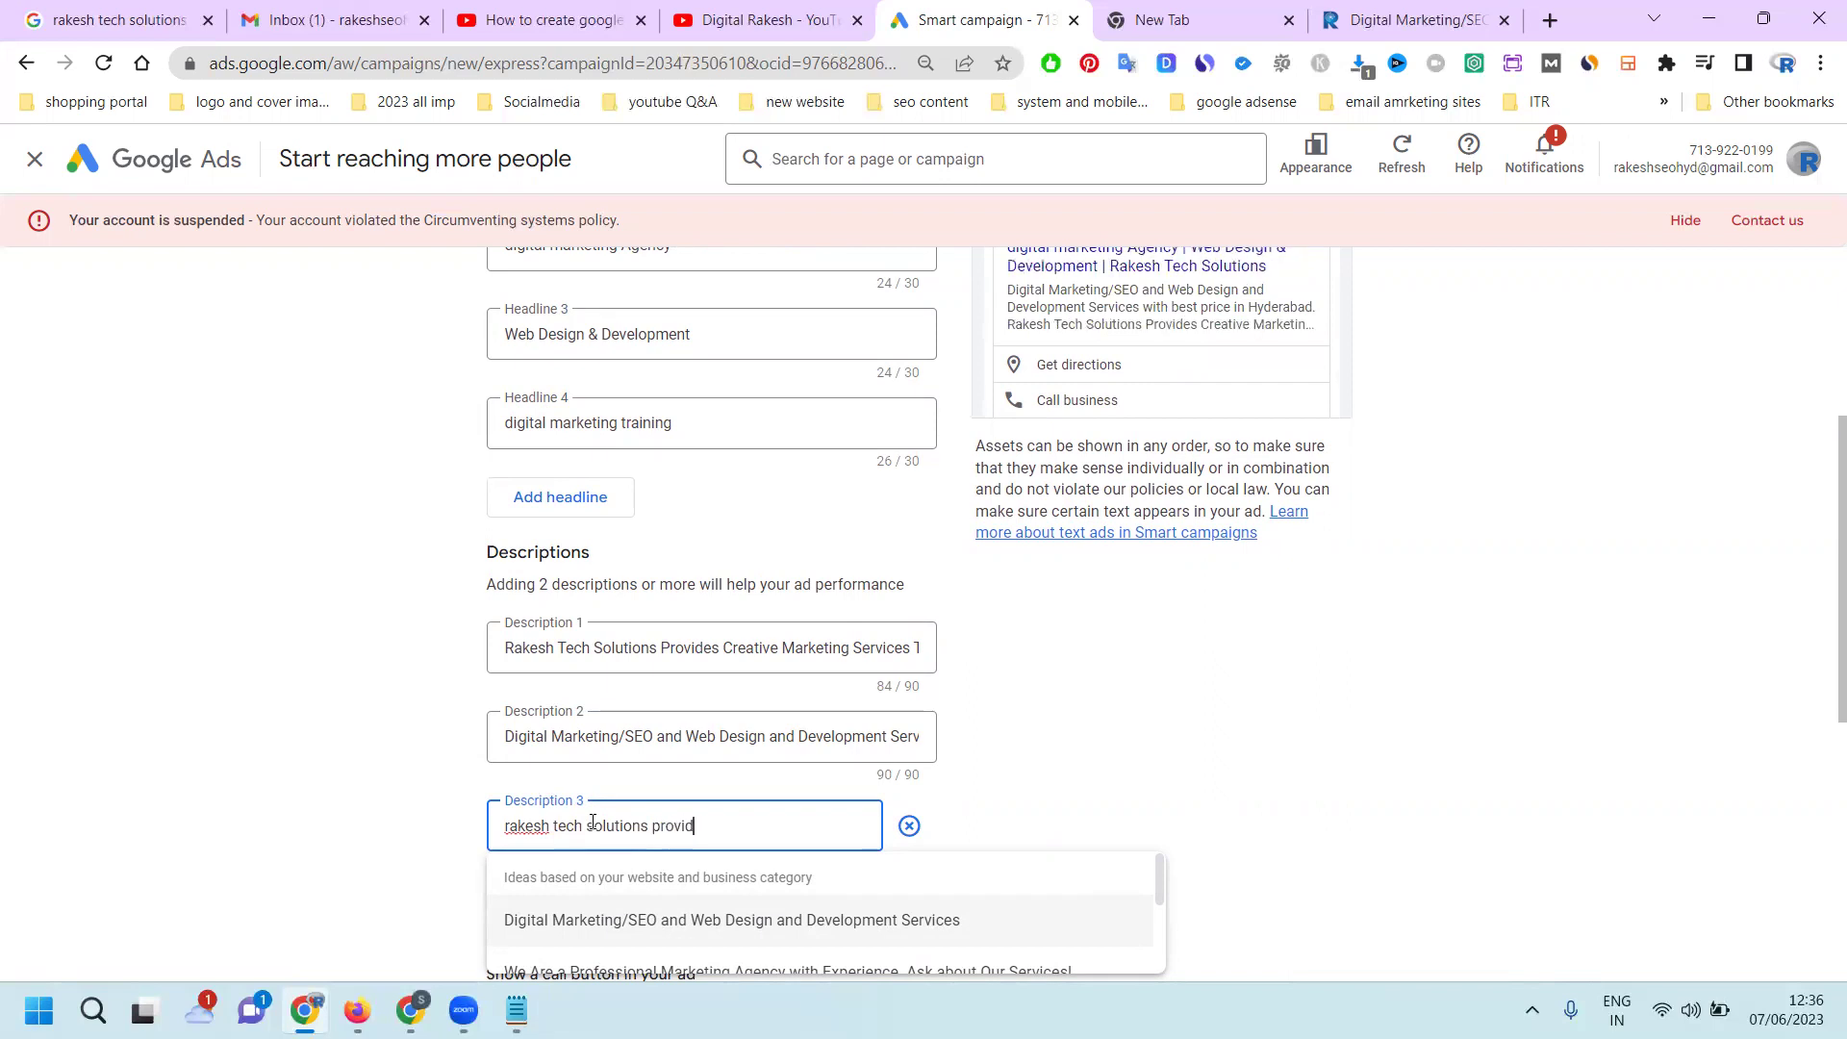
text(e digital ma)
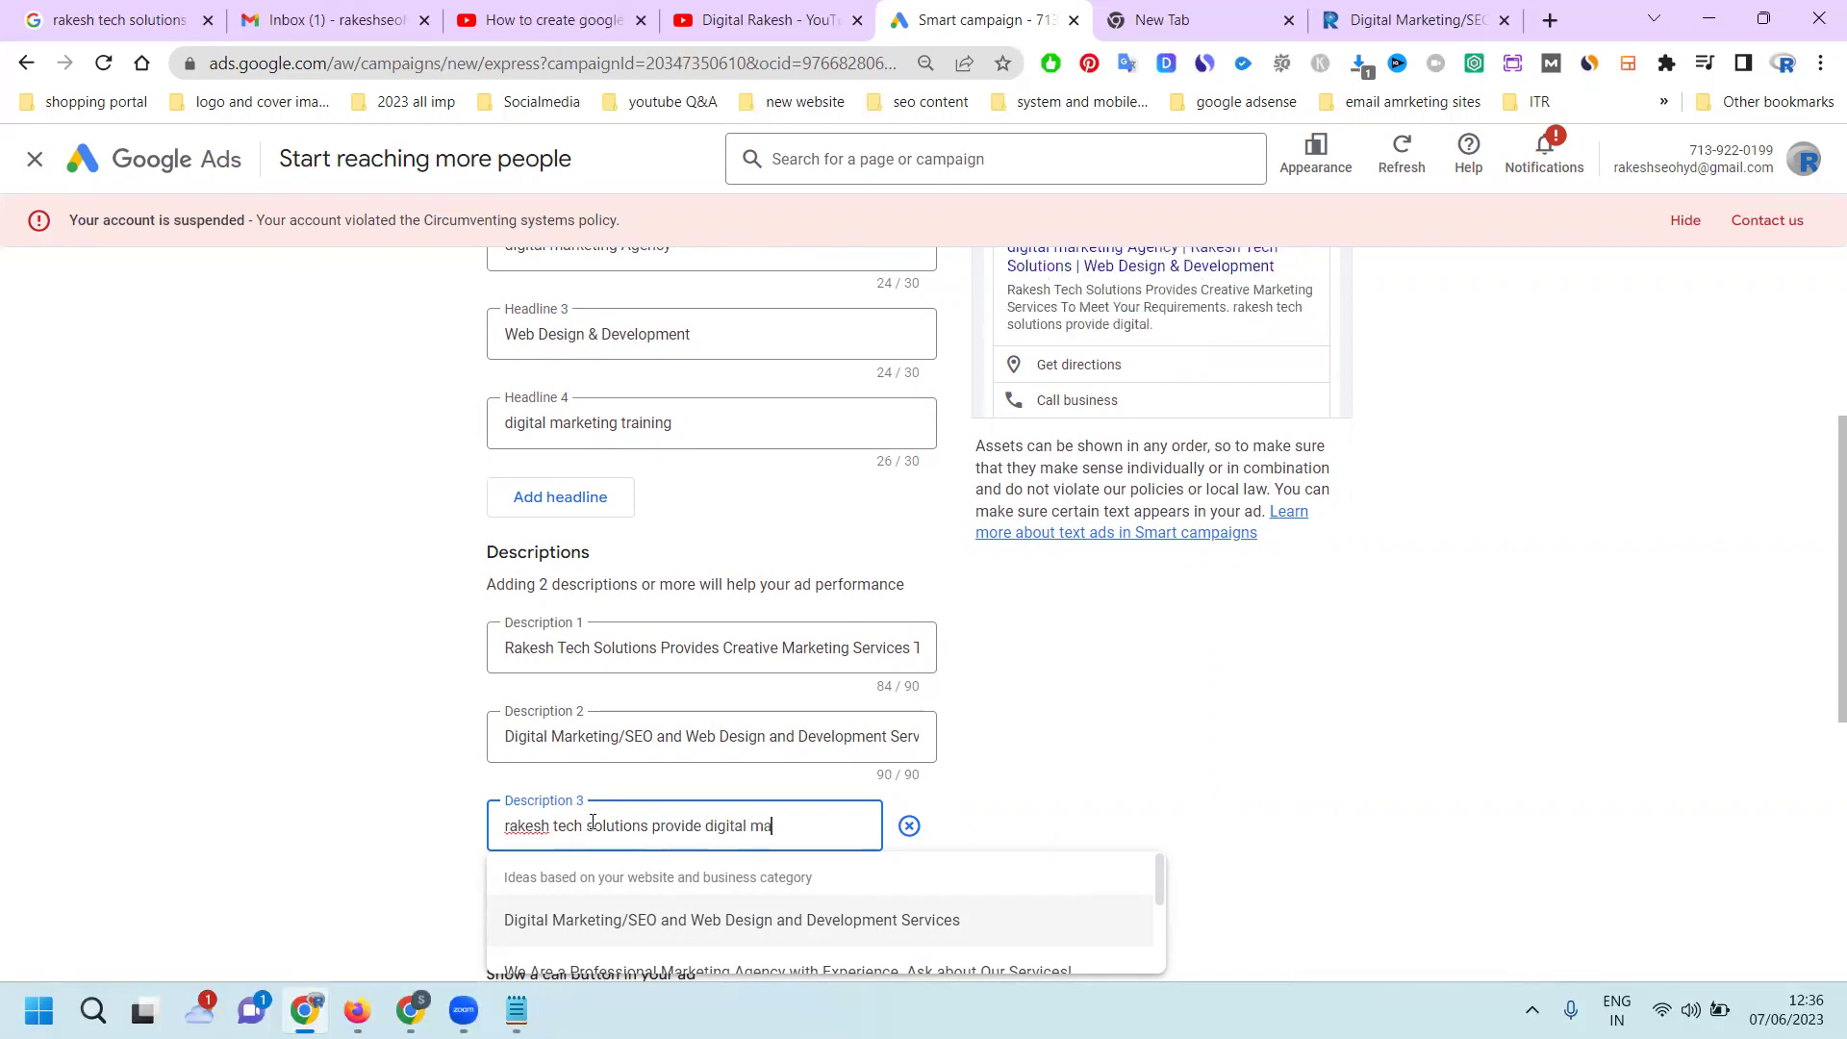
text(rketing tr)
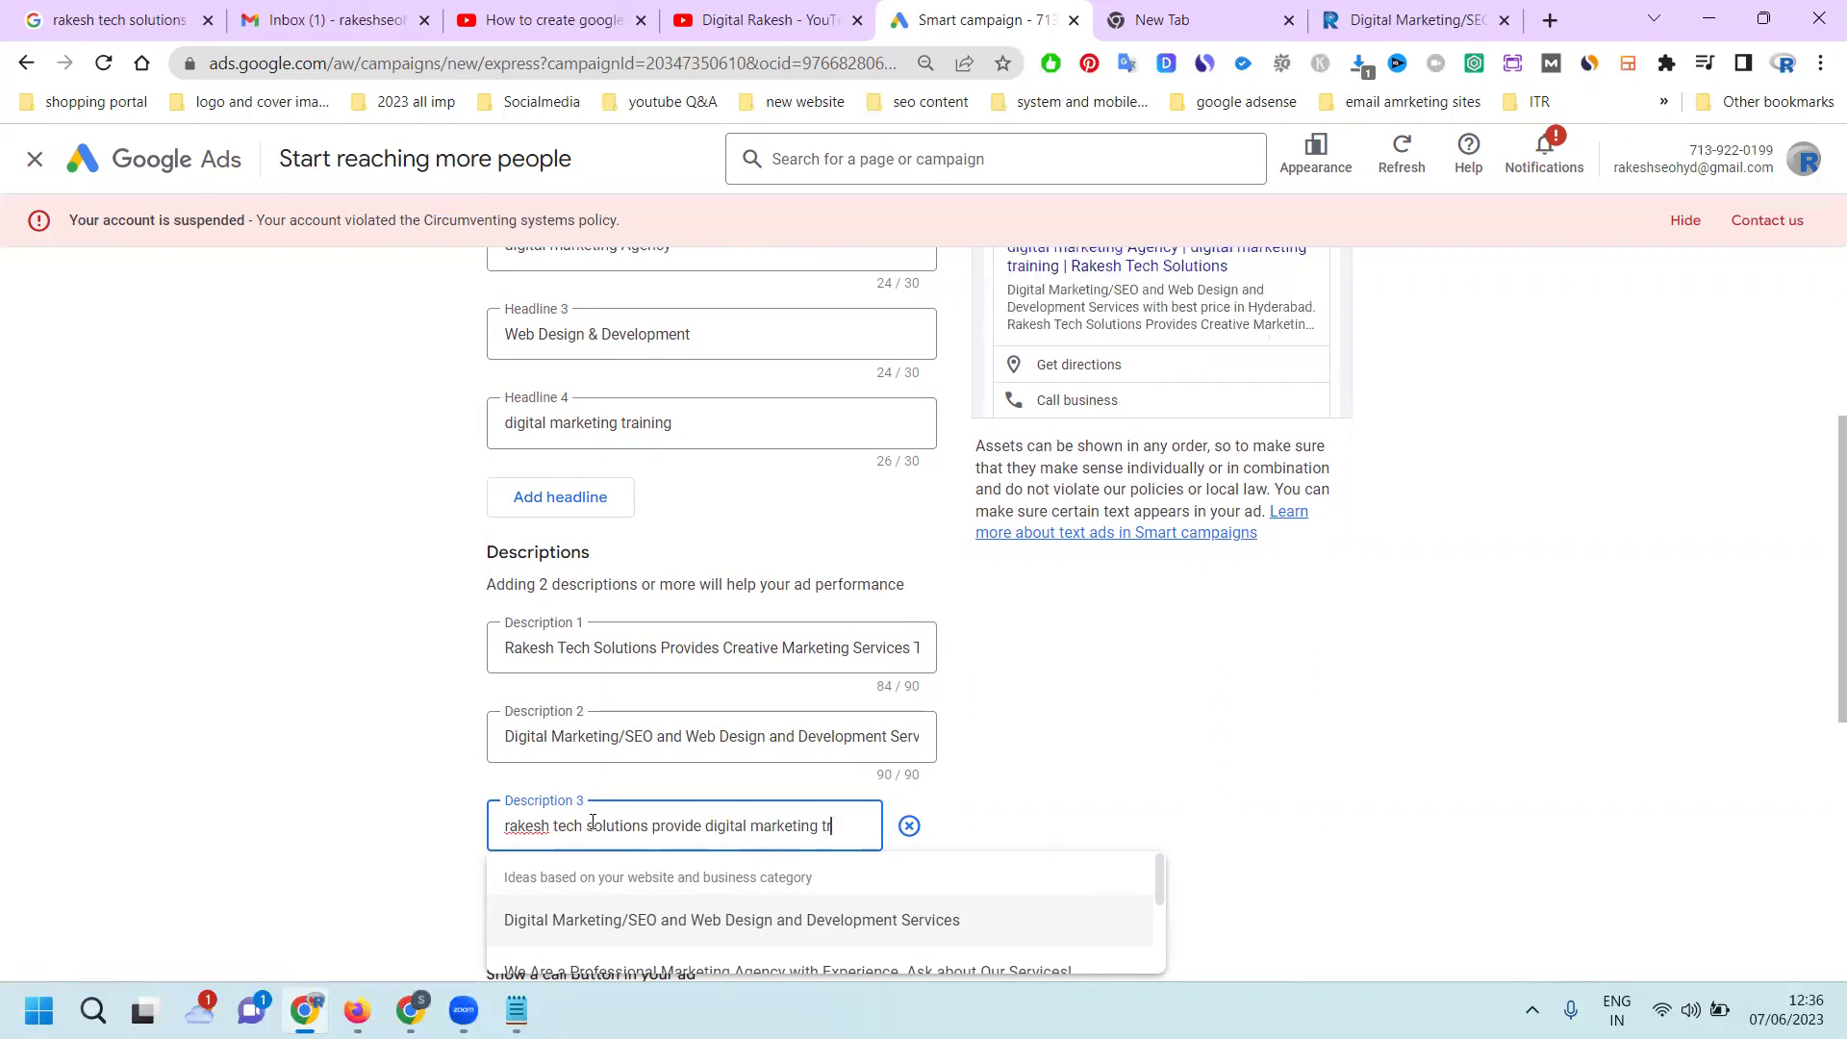
text(ainin)
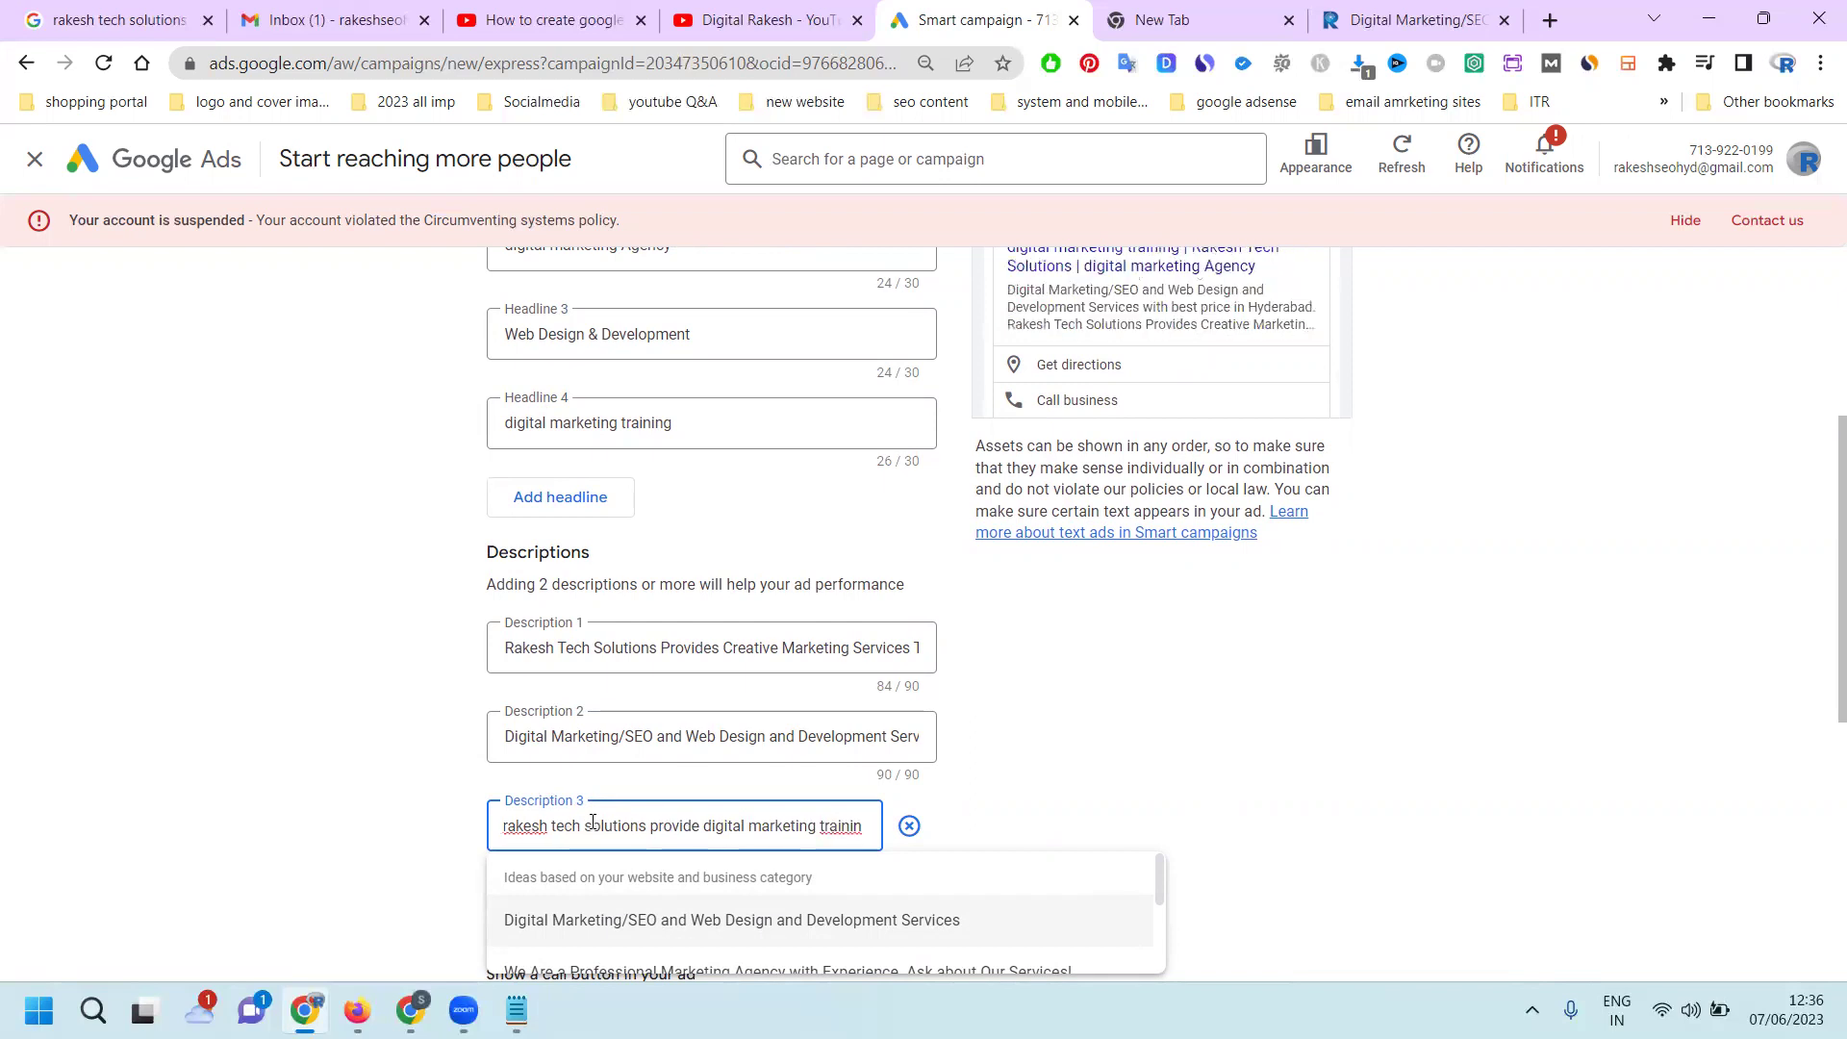
text(g)
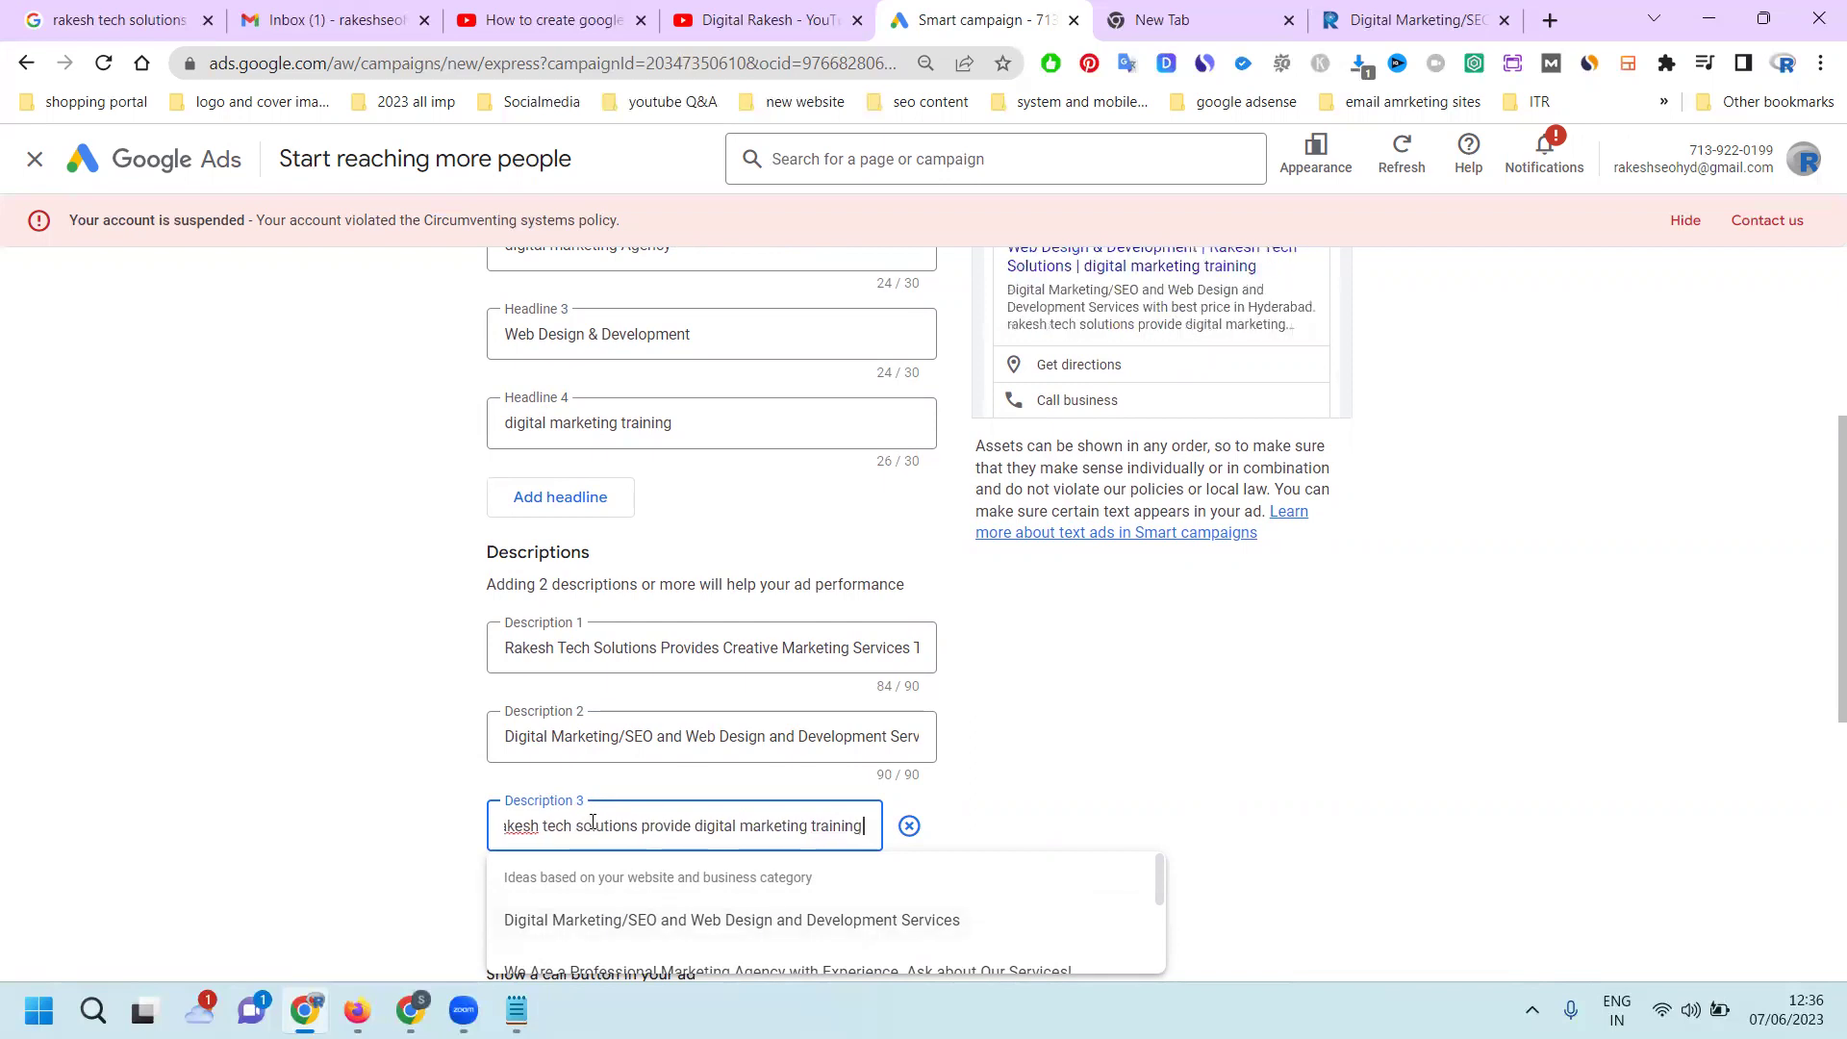
text( course with )
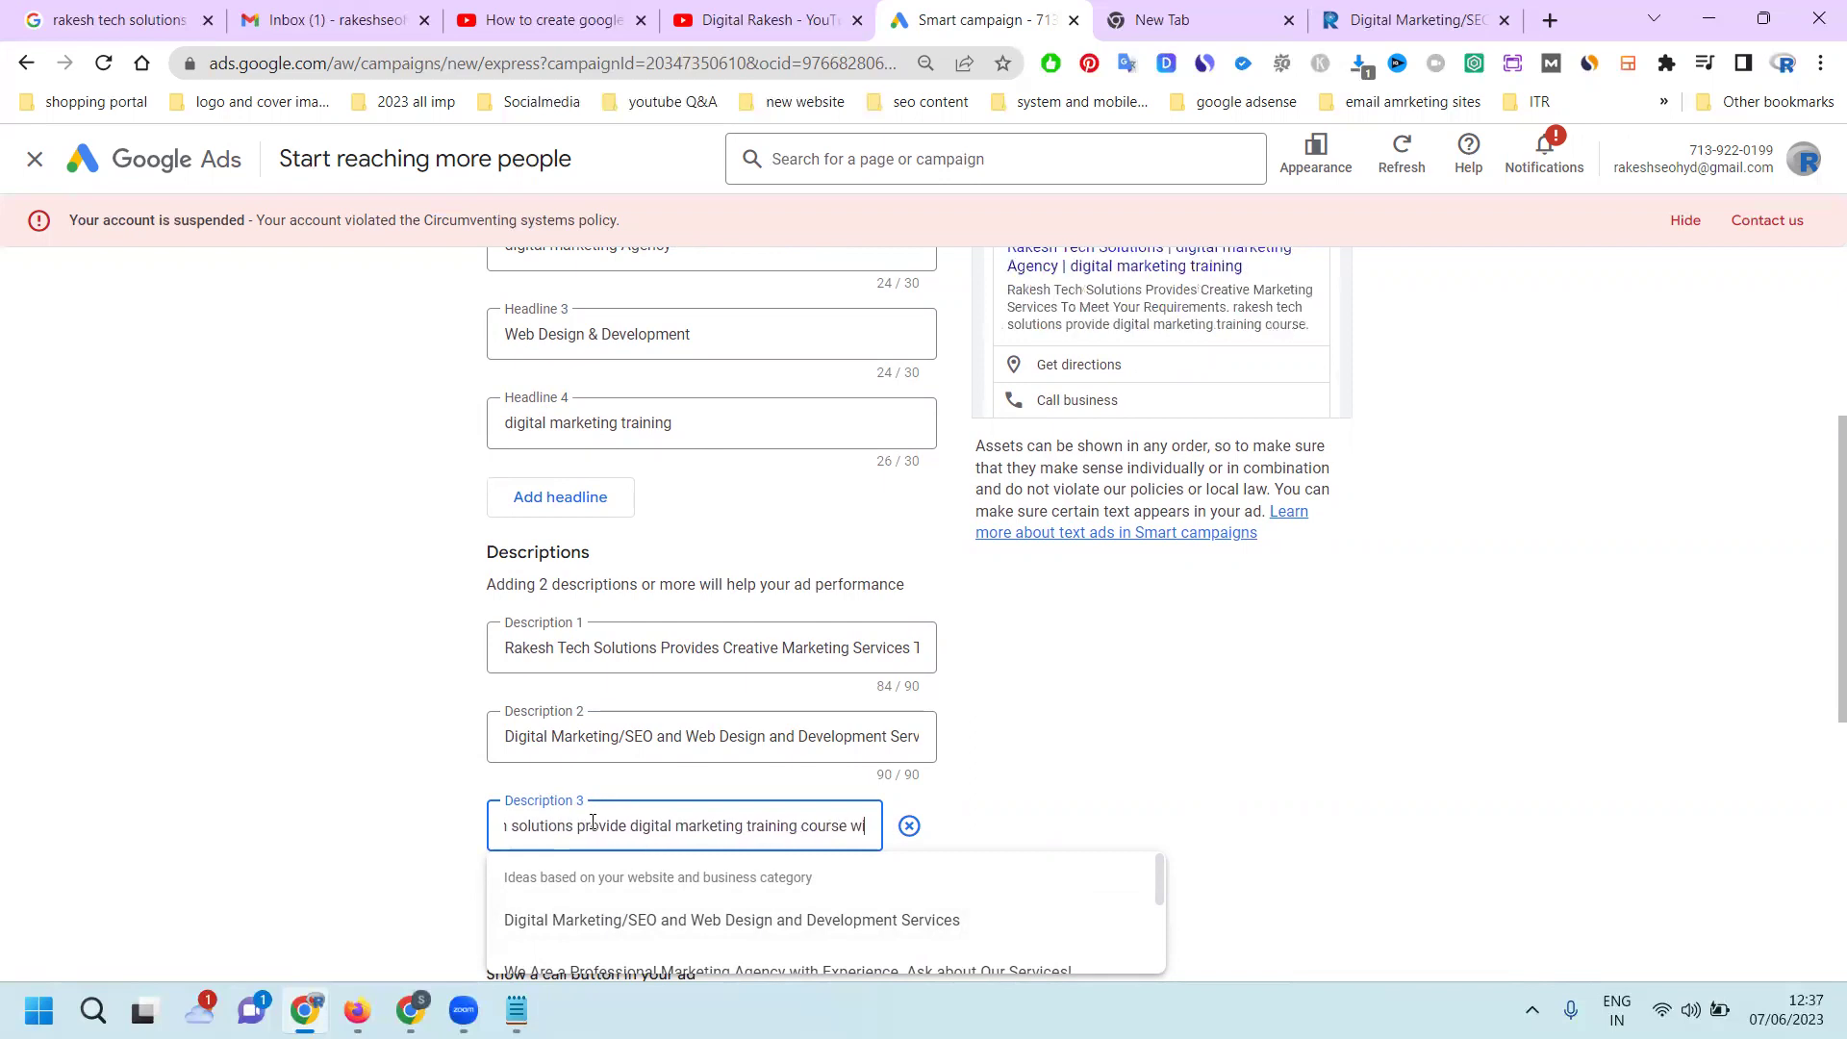
text(live)
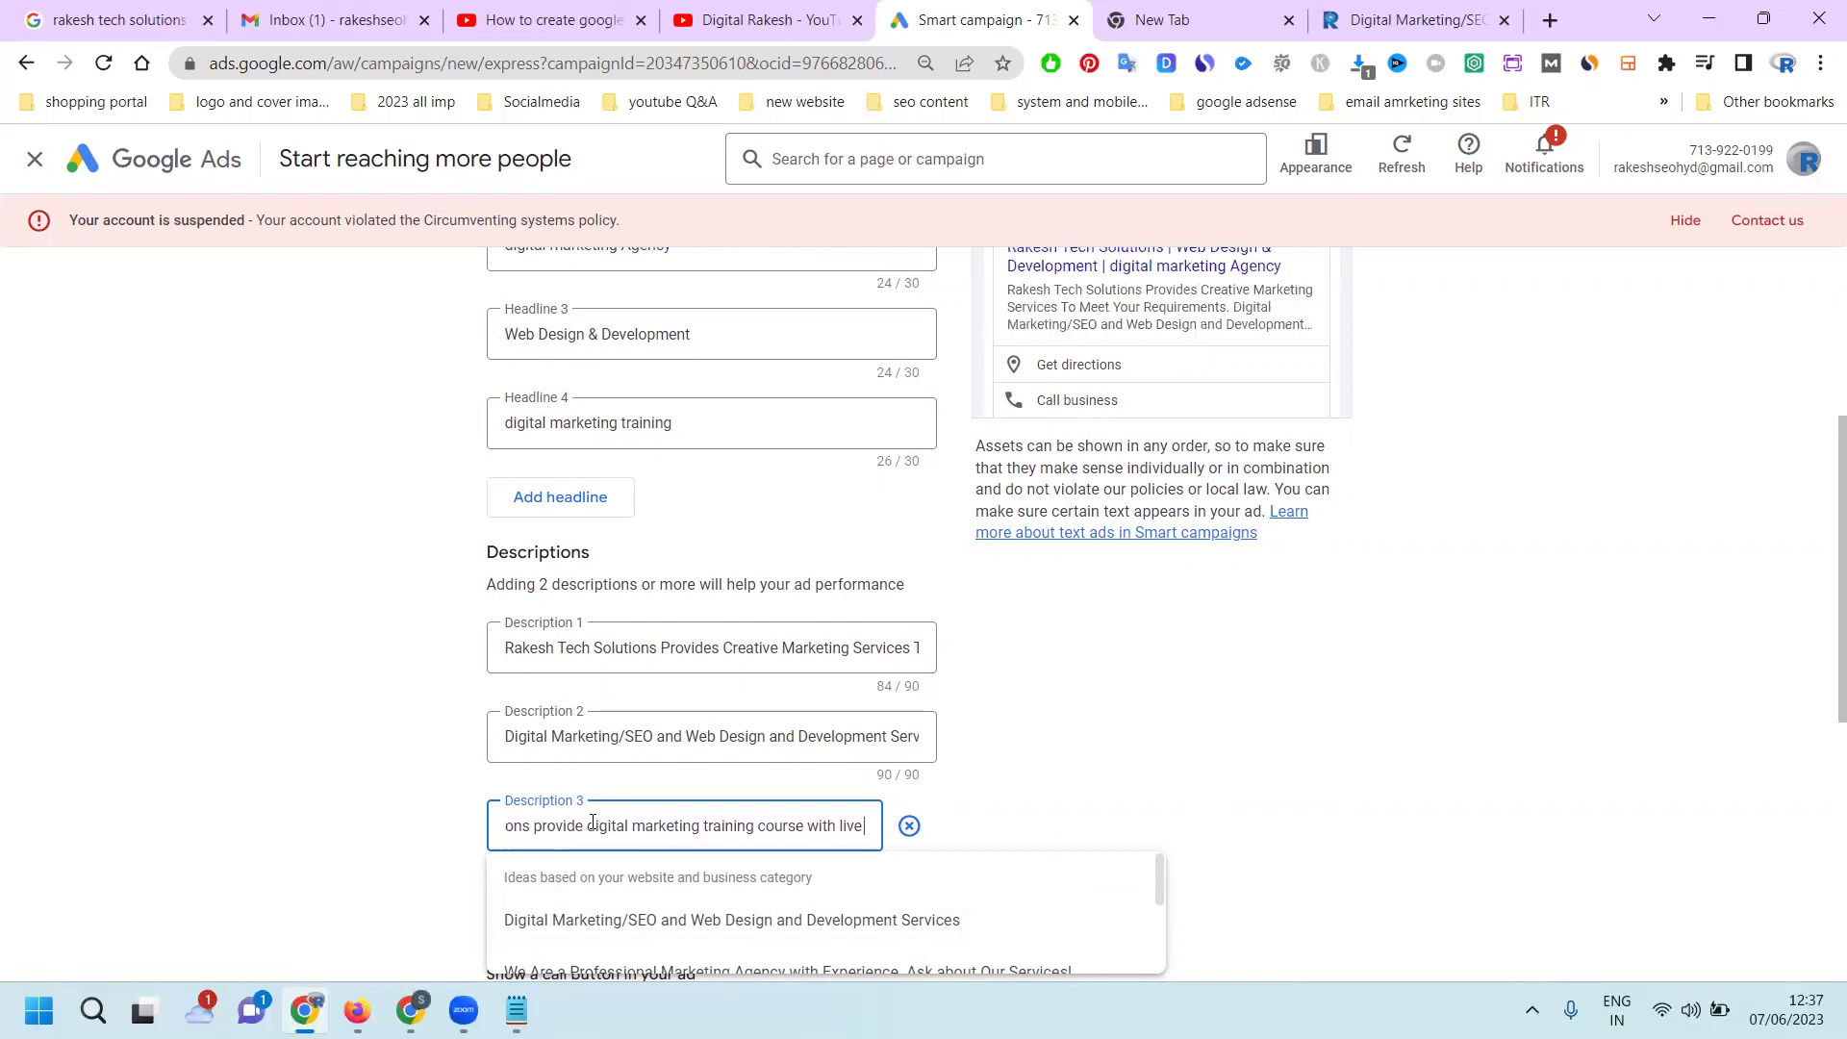
text( project)
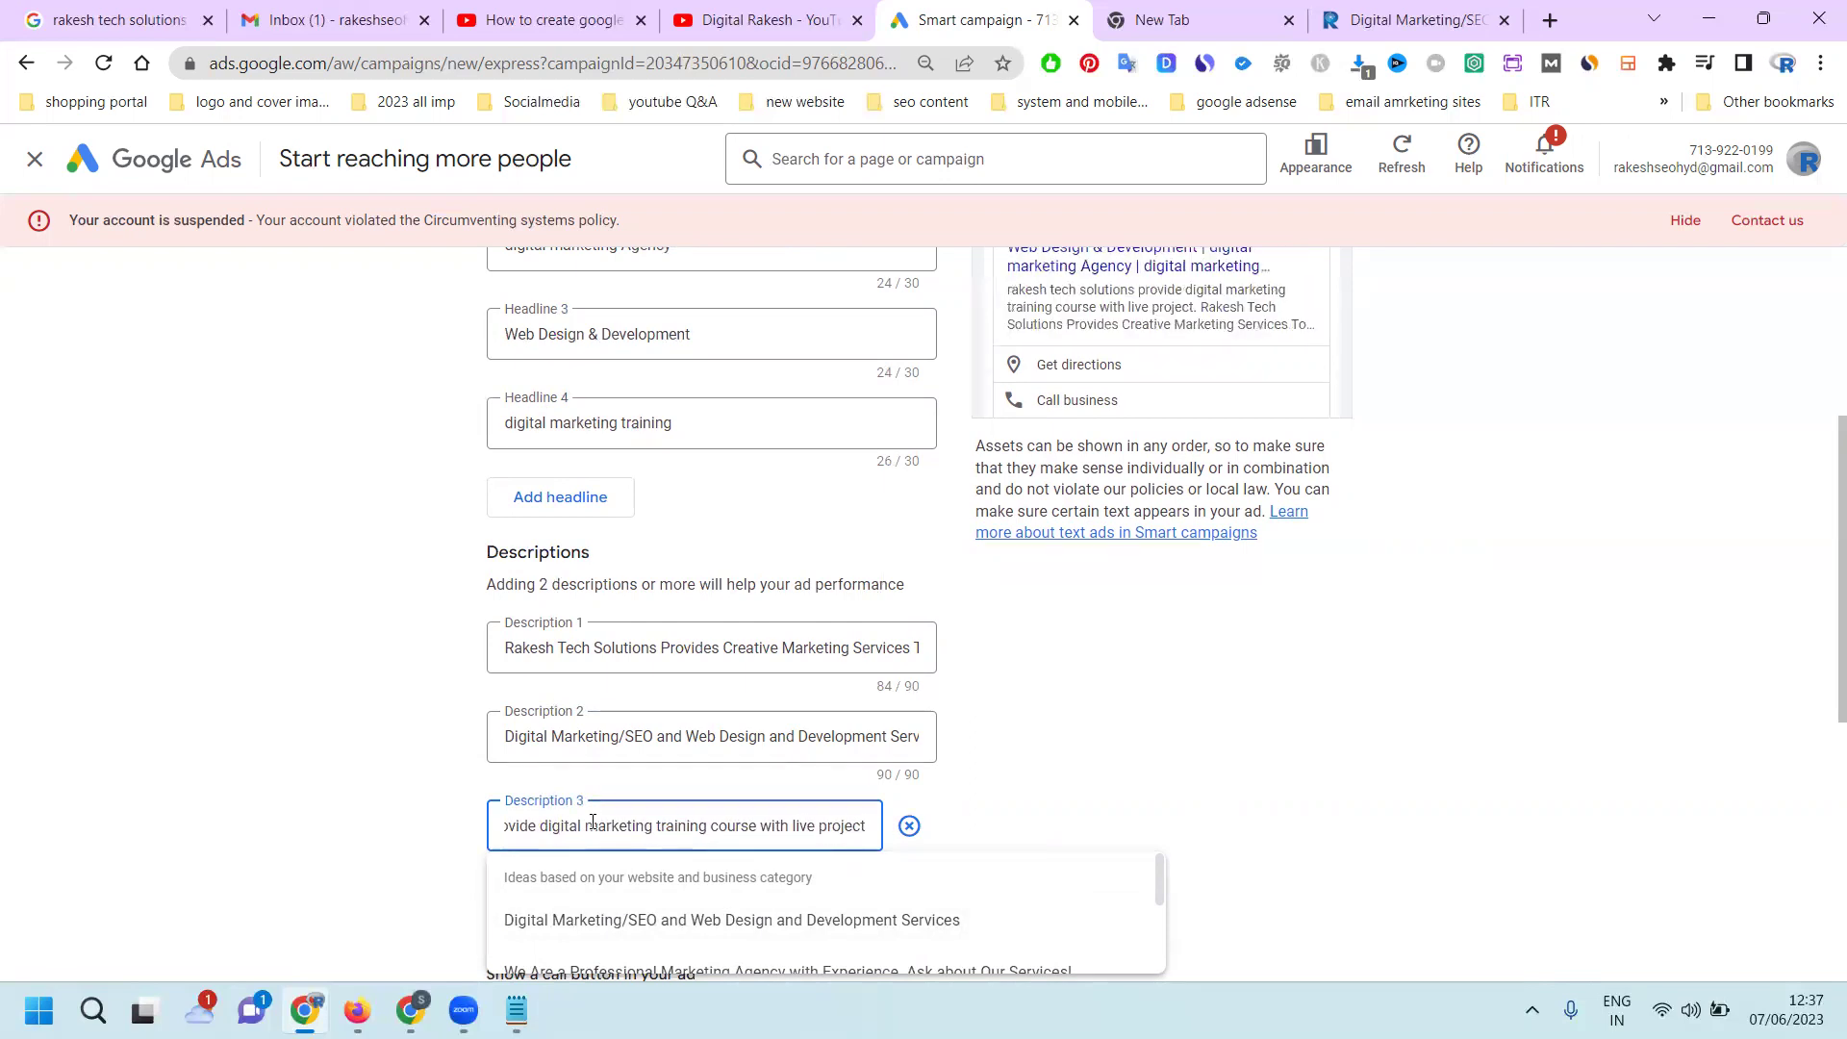
click(1279, 856)
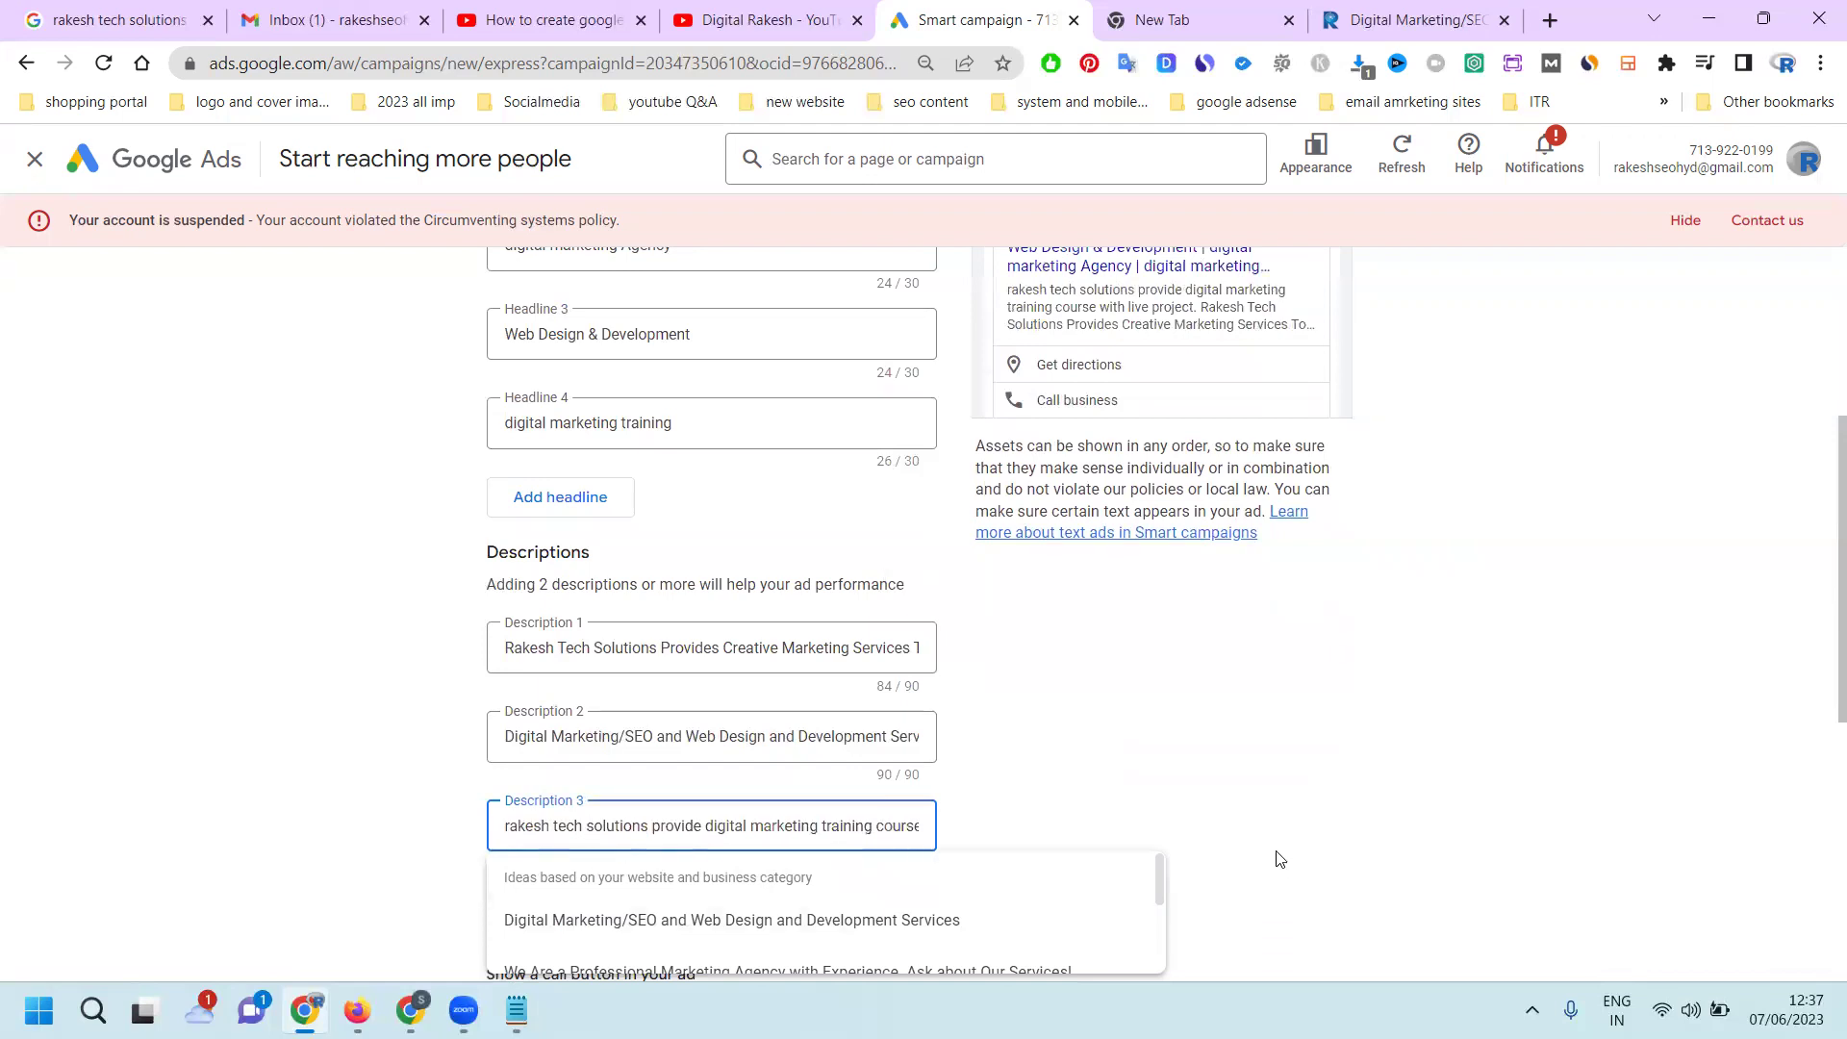
scroll(1287, 836, down, 4)
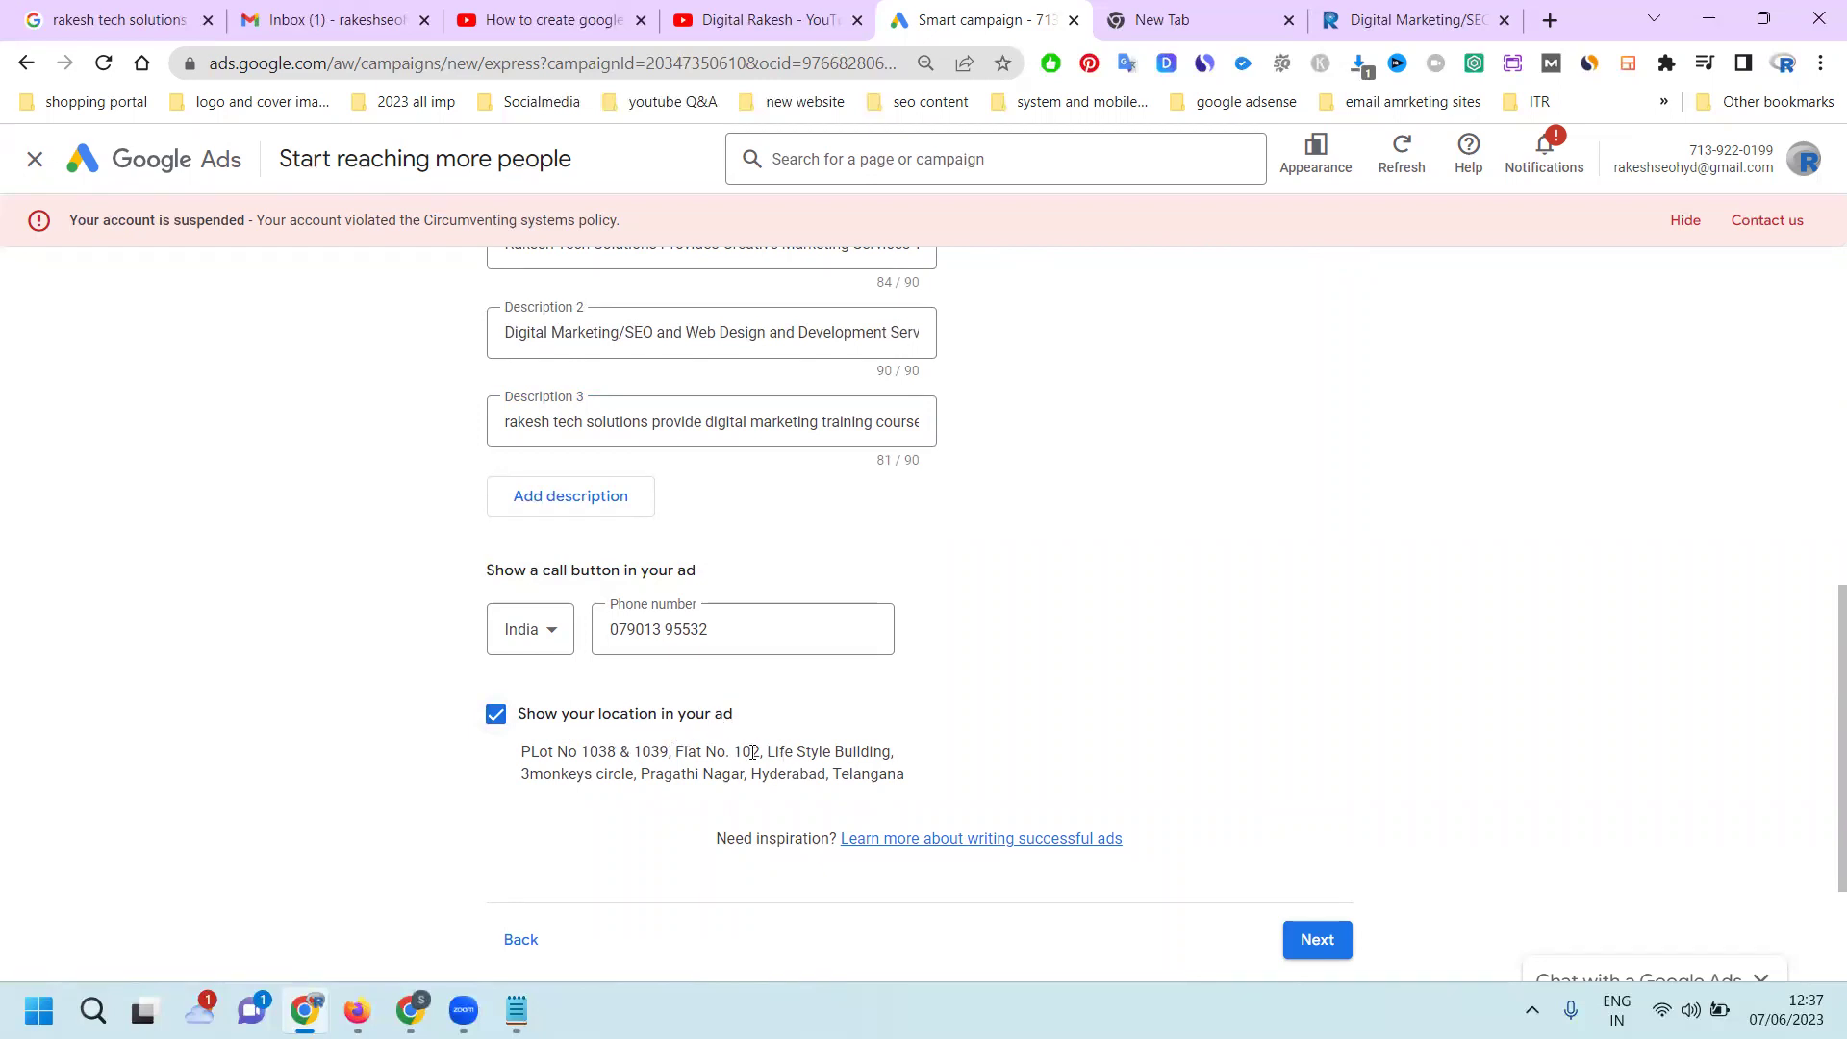
Remove the duplicate seo services and seo solutions themes and add 'digital marketing training'
click(1335, 940)
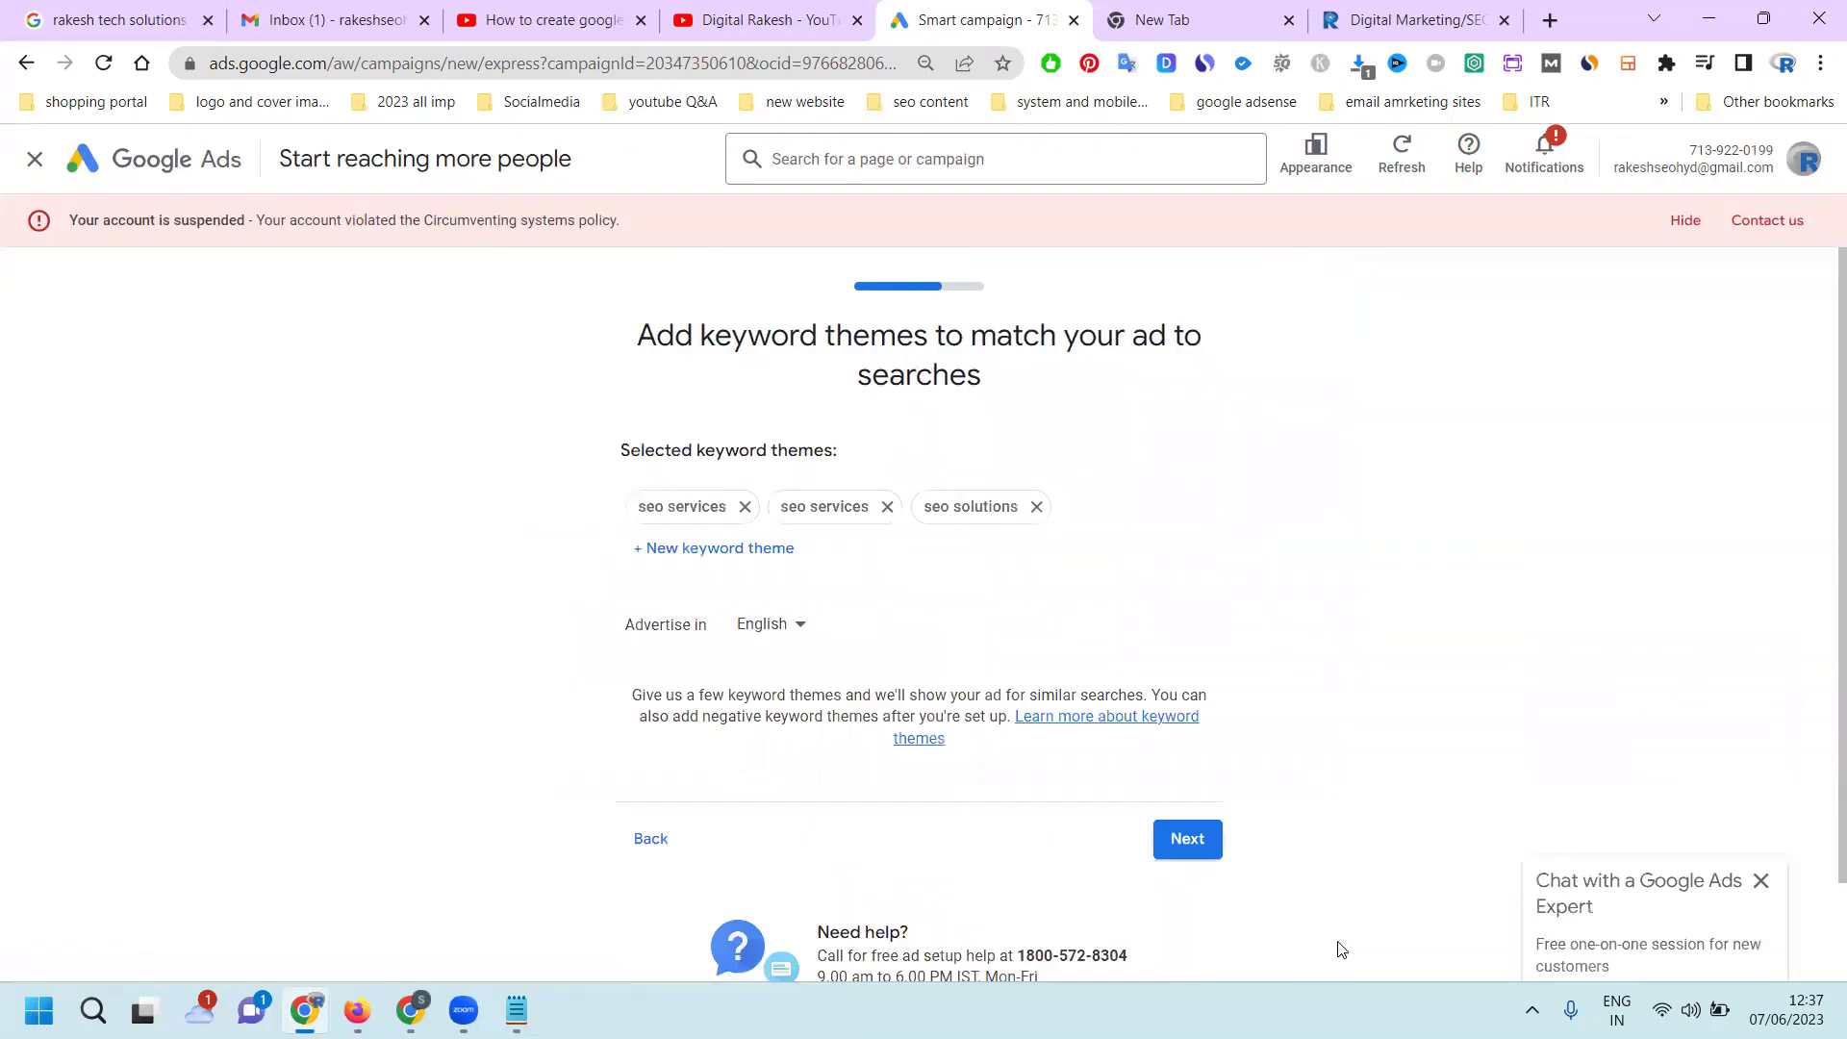
scroll(890, 657, down, 1)
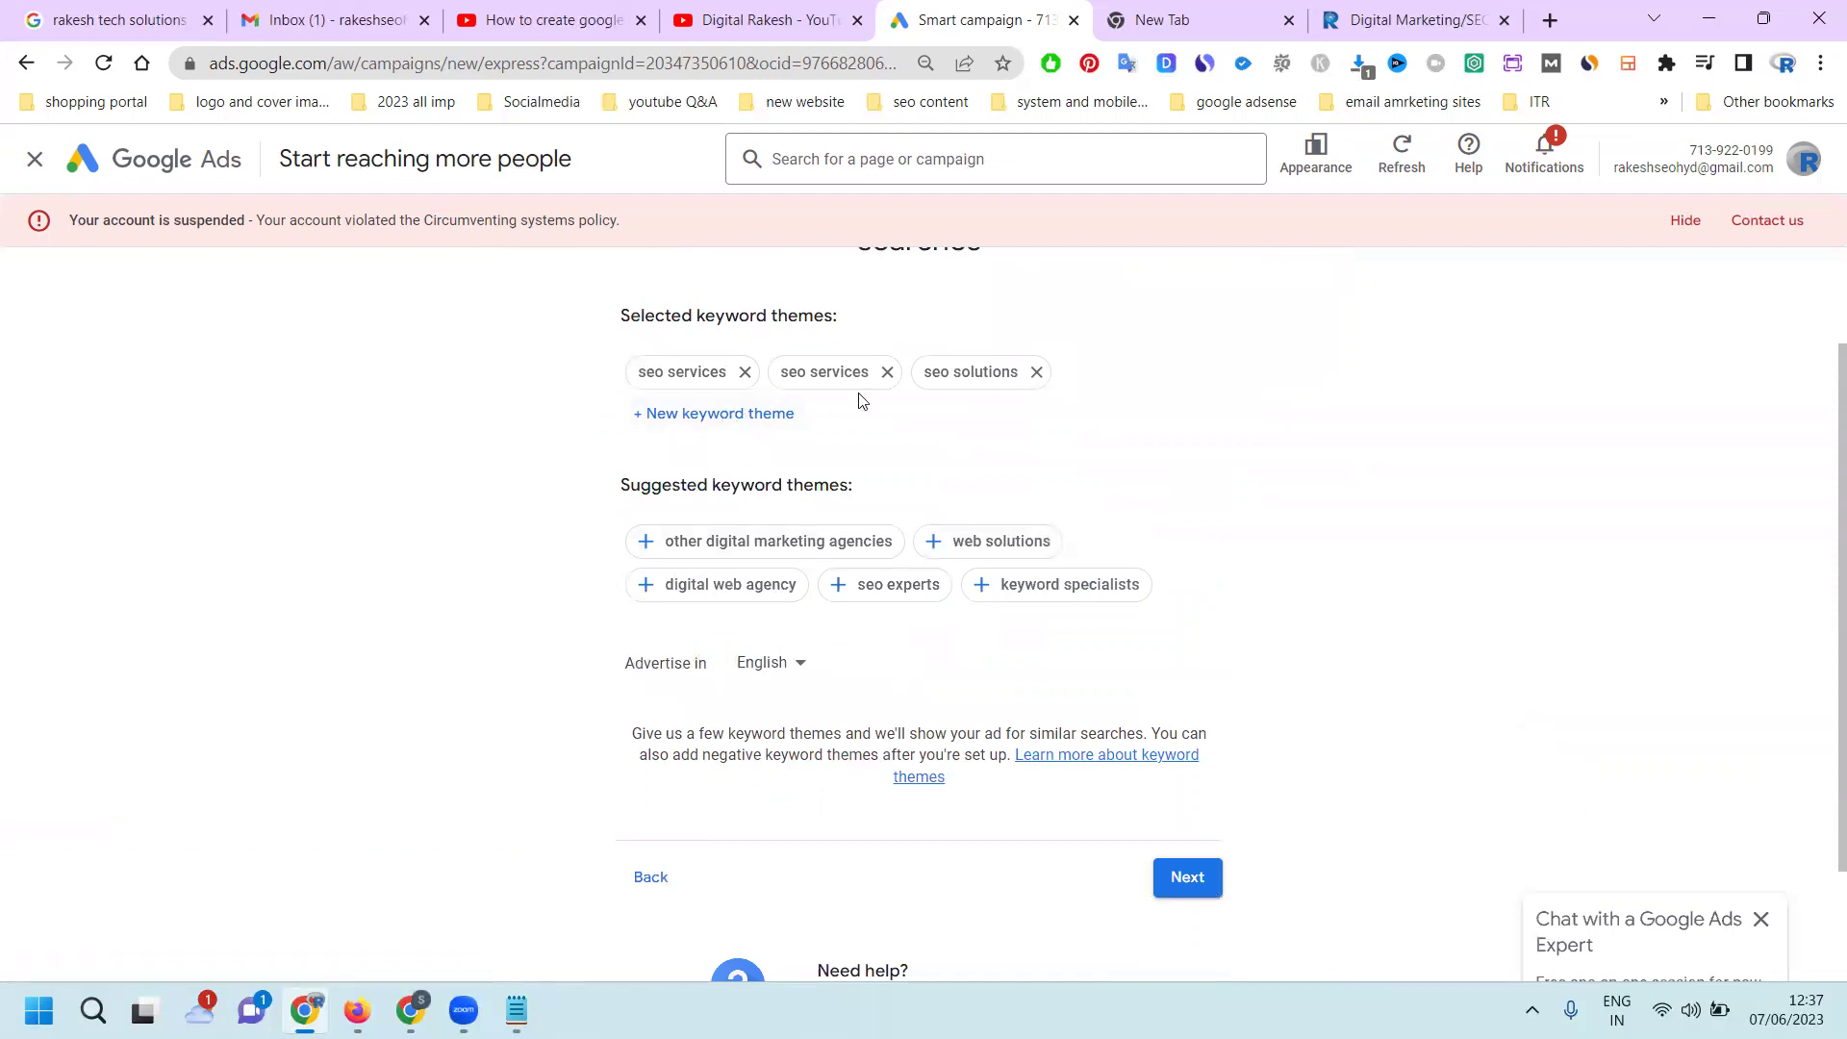
click(887, 372)
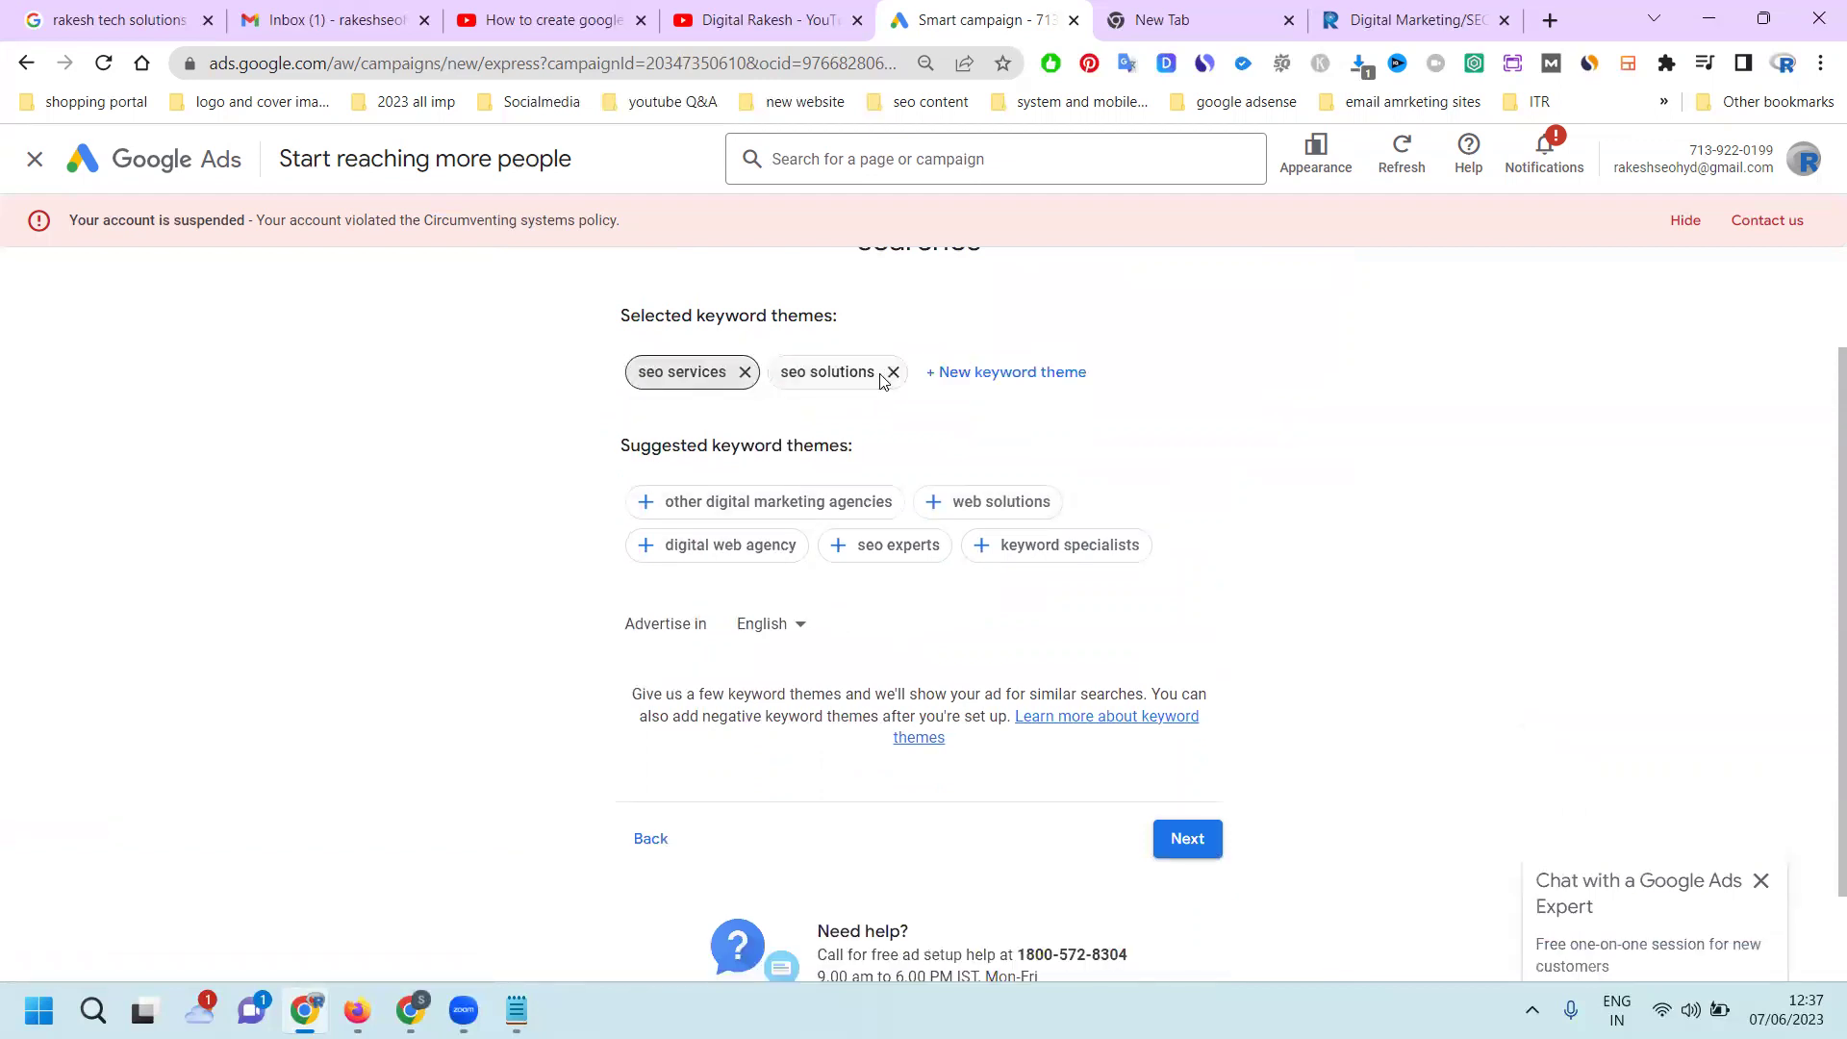
click(889, 372)
click(833, 375)
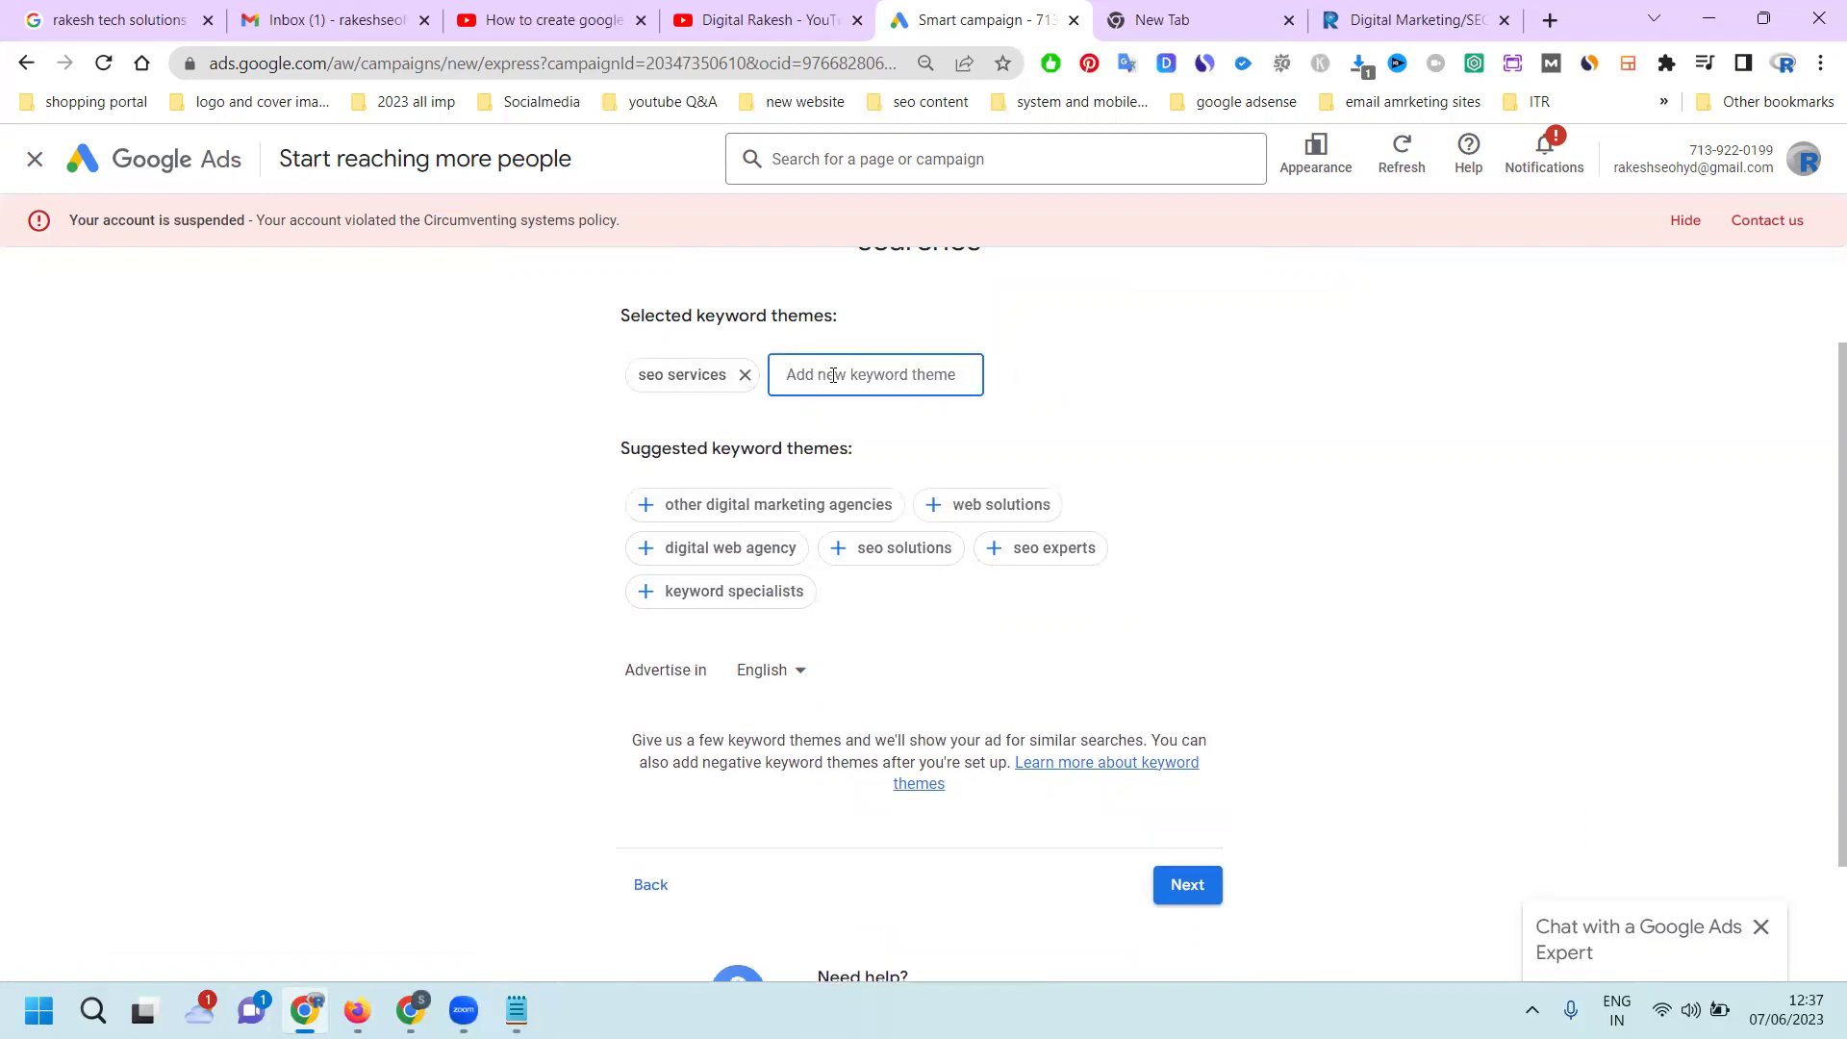
text(digital marketing training)
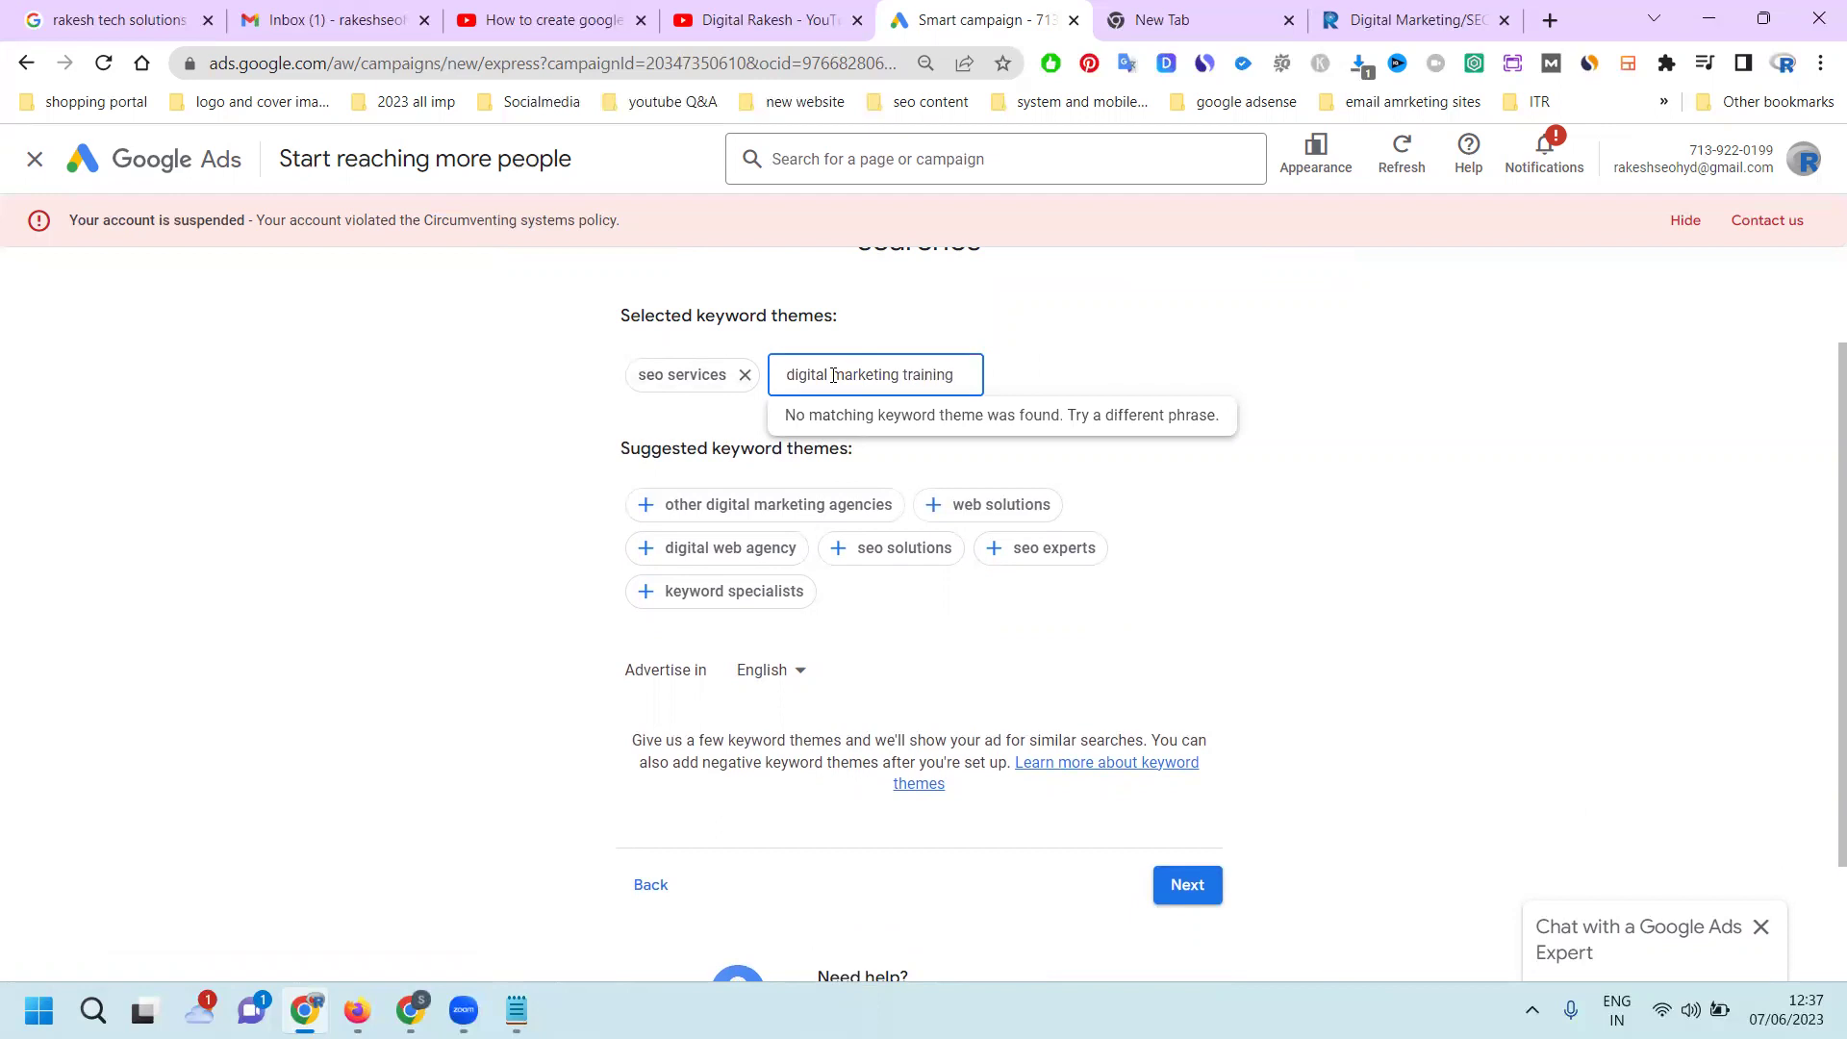
click(853, 429)
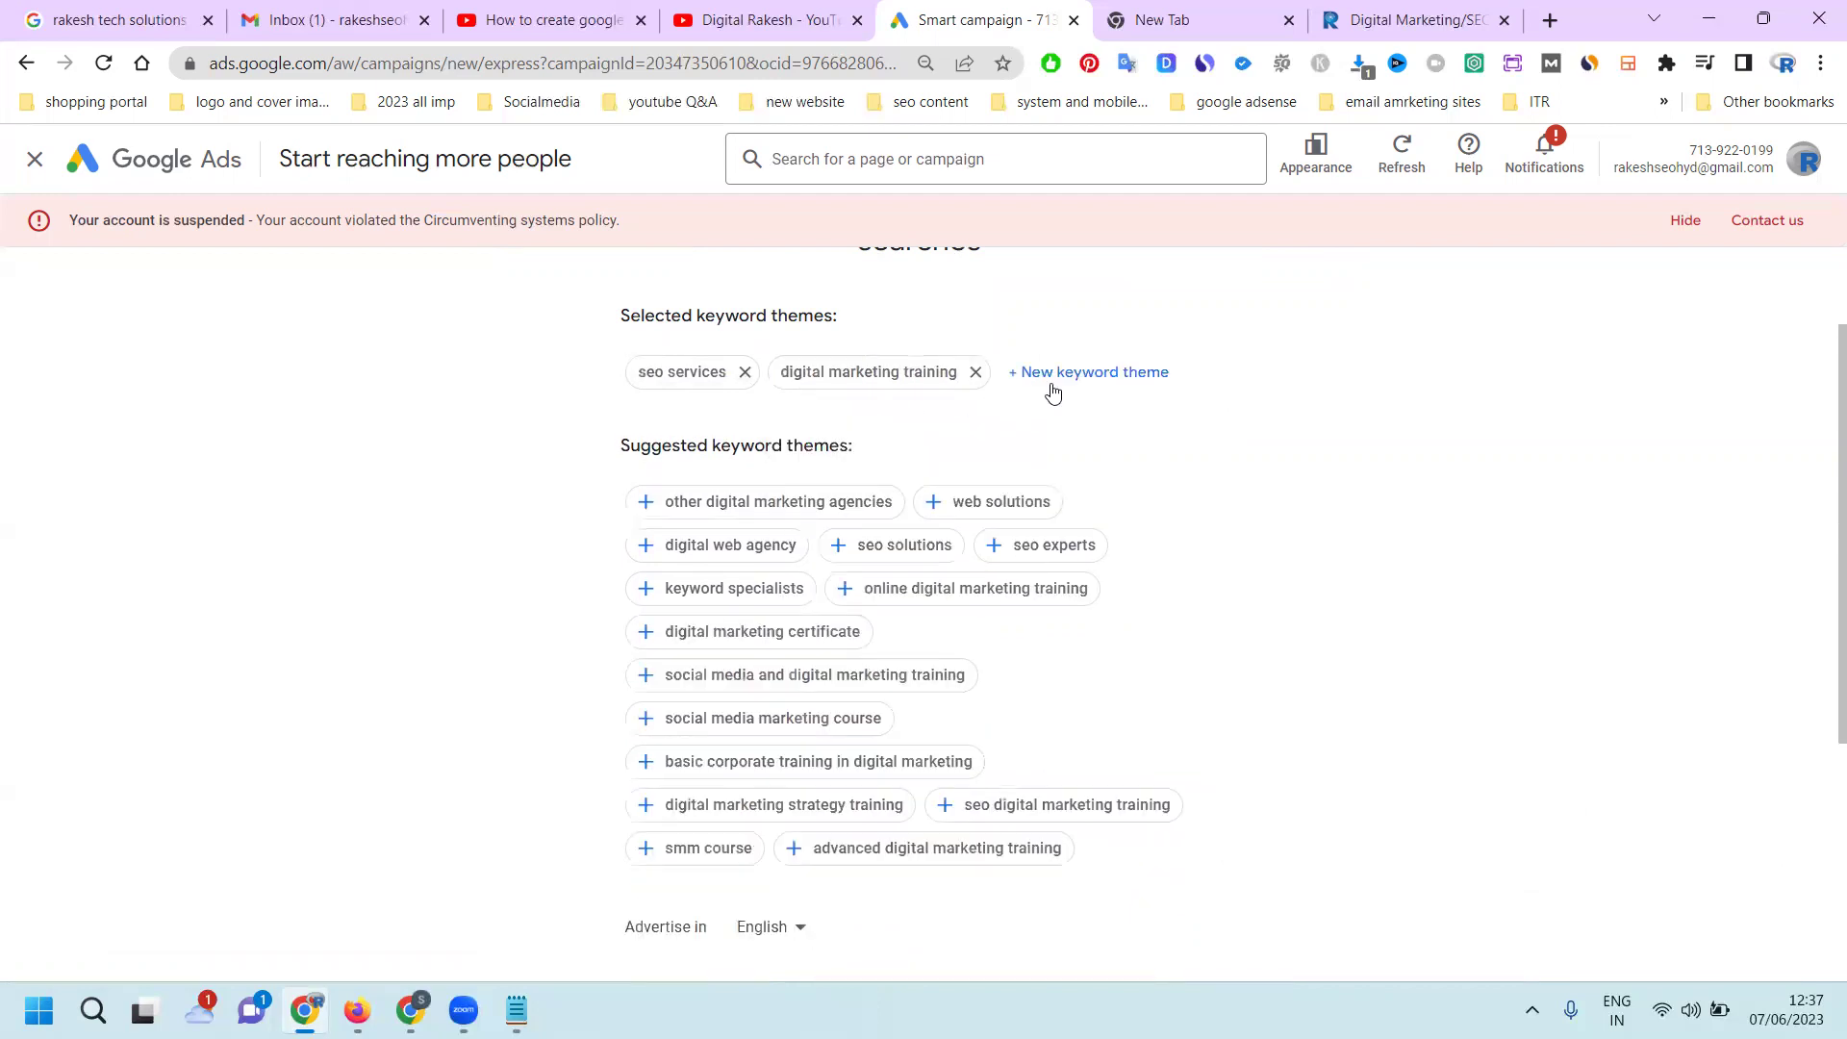
Add 'digital marketing services' and 'website designer' as keyword themes from the suggestions
click(1053, 386)
text(digit)
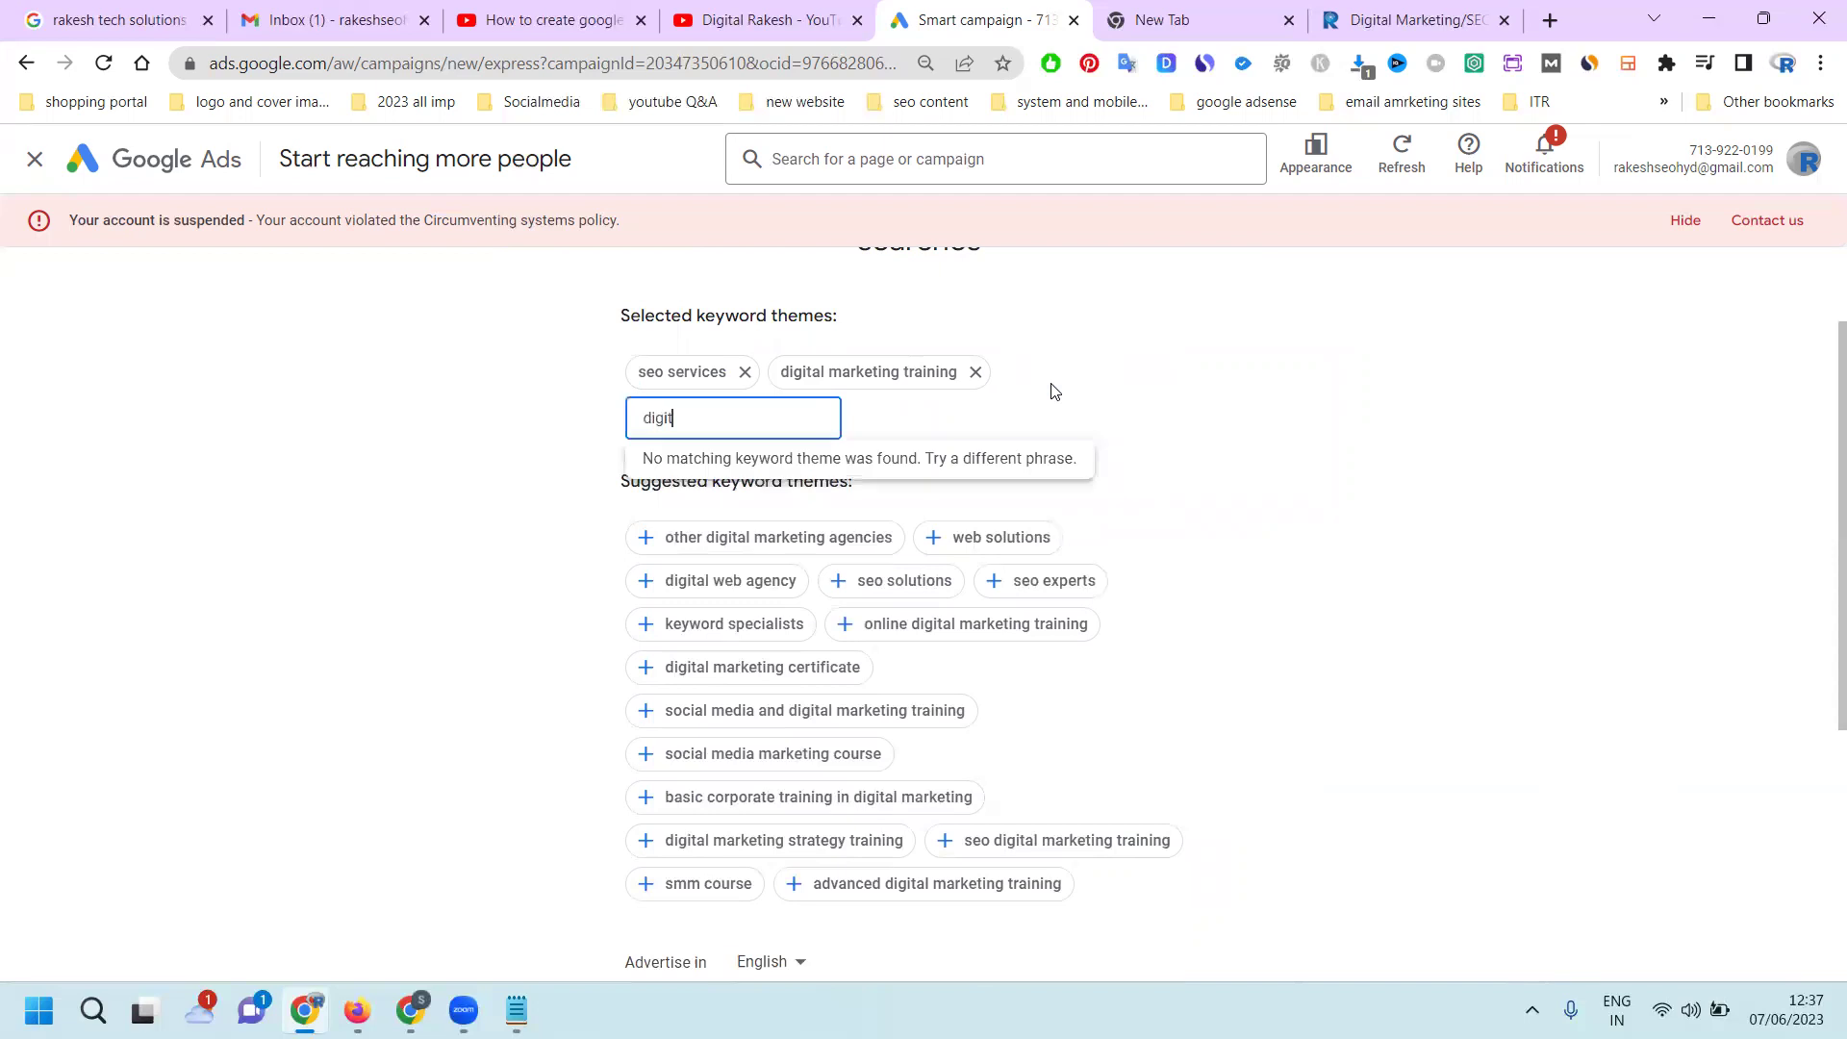
text(al marketing services)
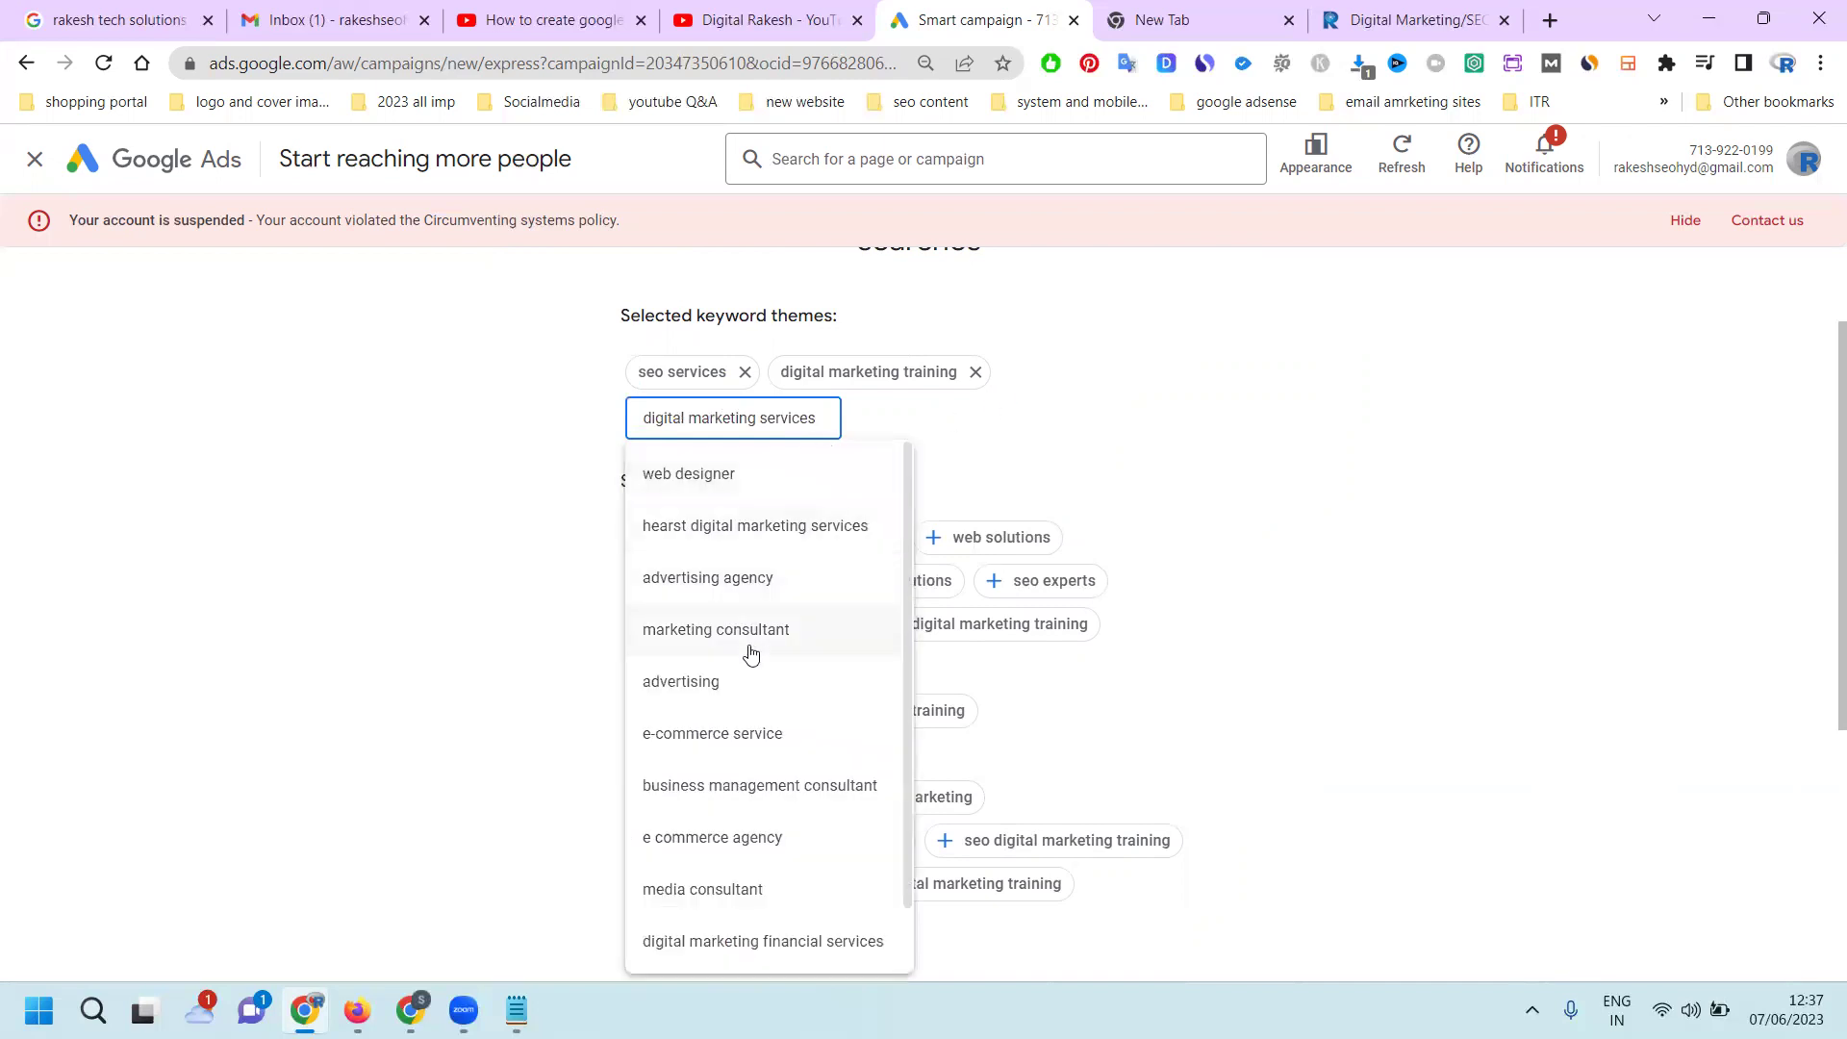
scroll(751, 652, down, 1)
click(691, 938)
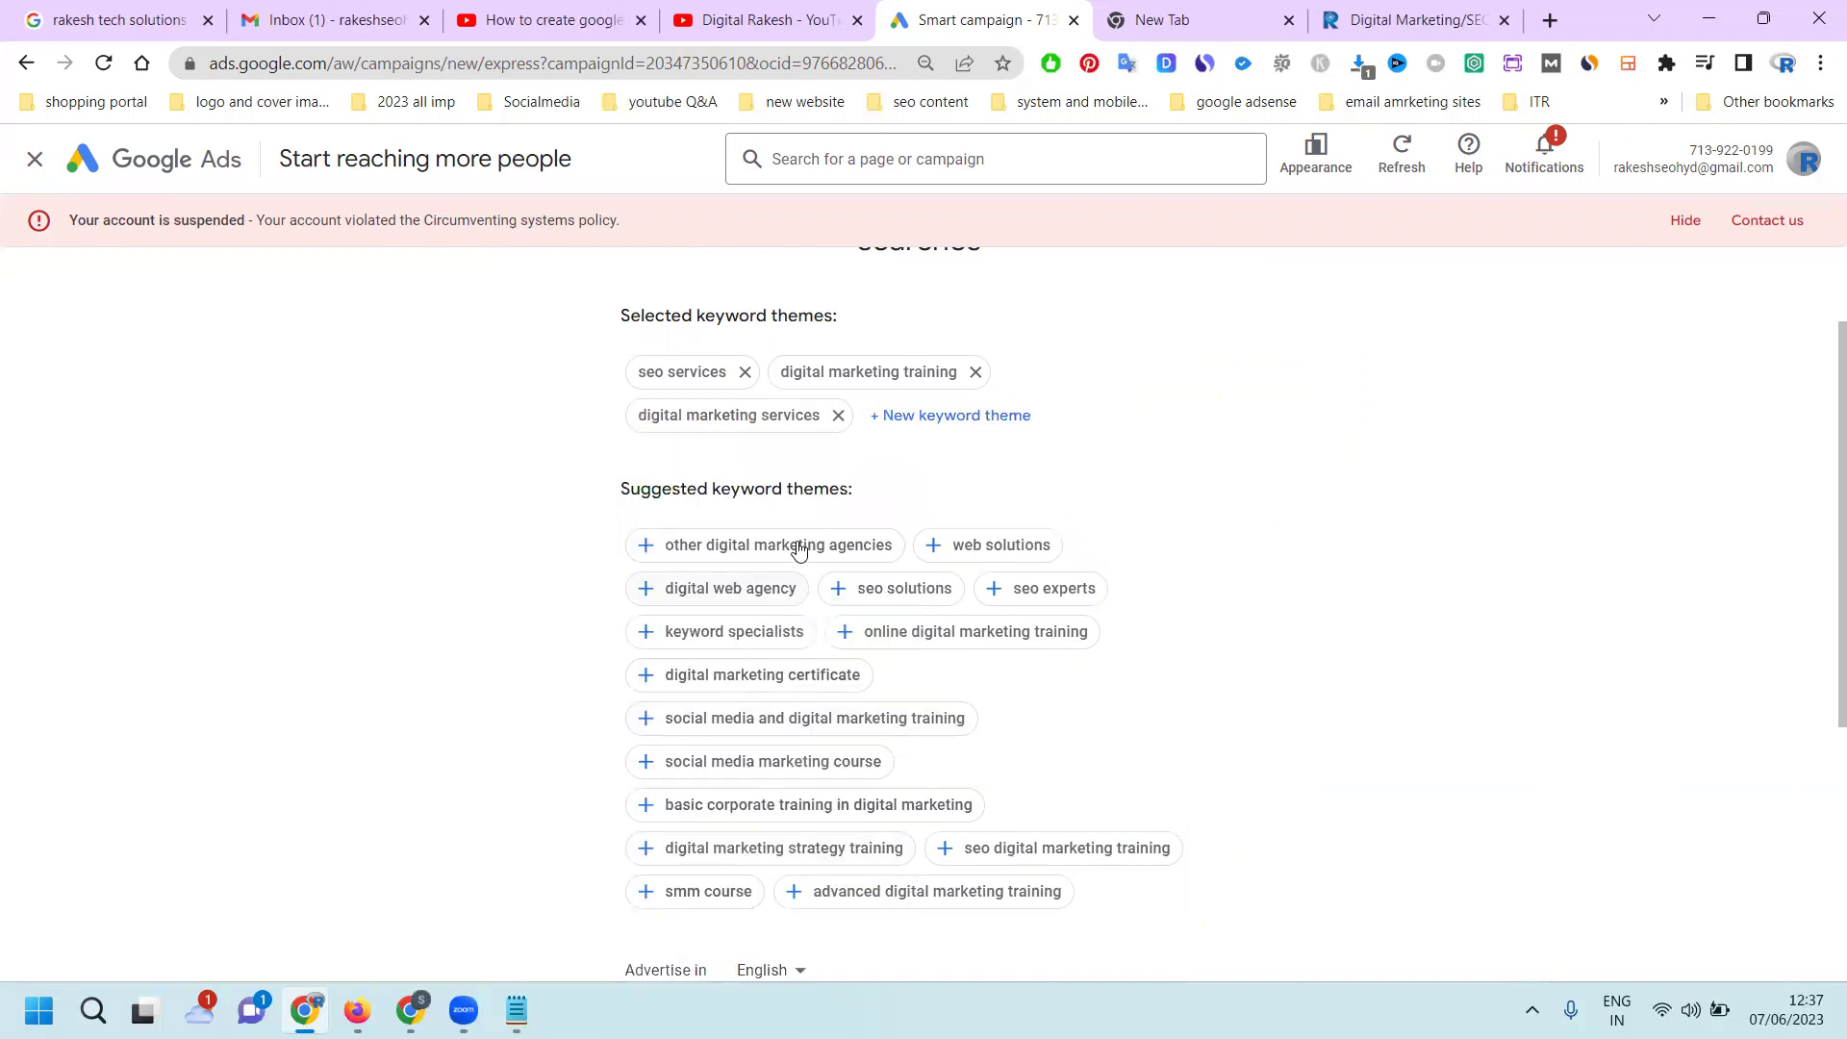
click(904, 419)
text(we)
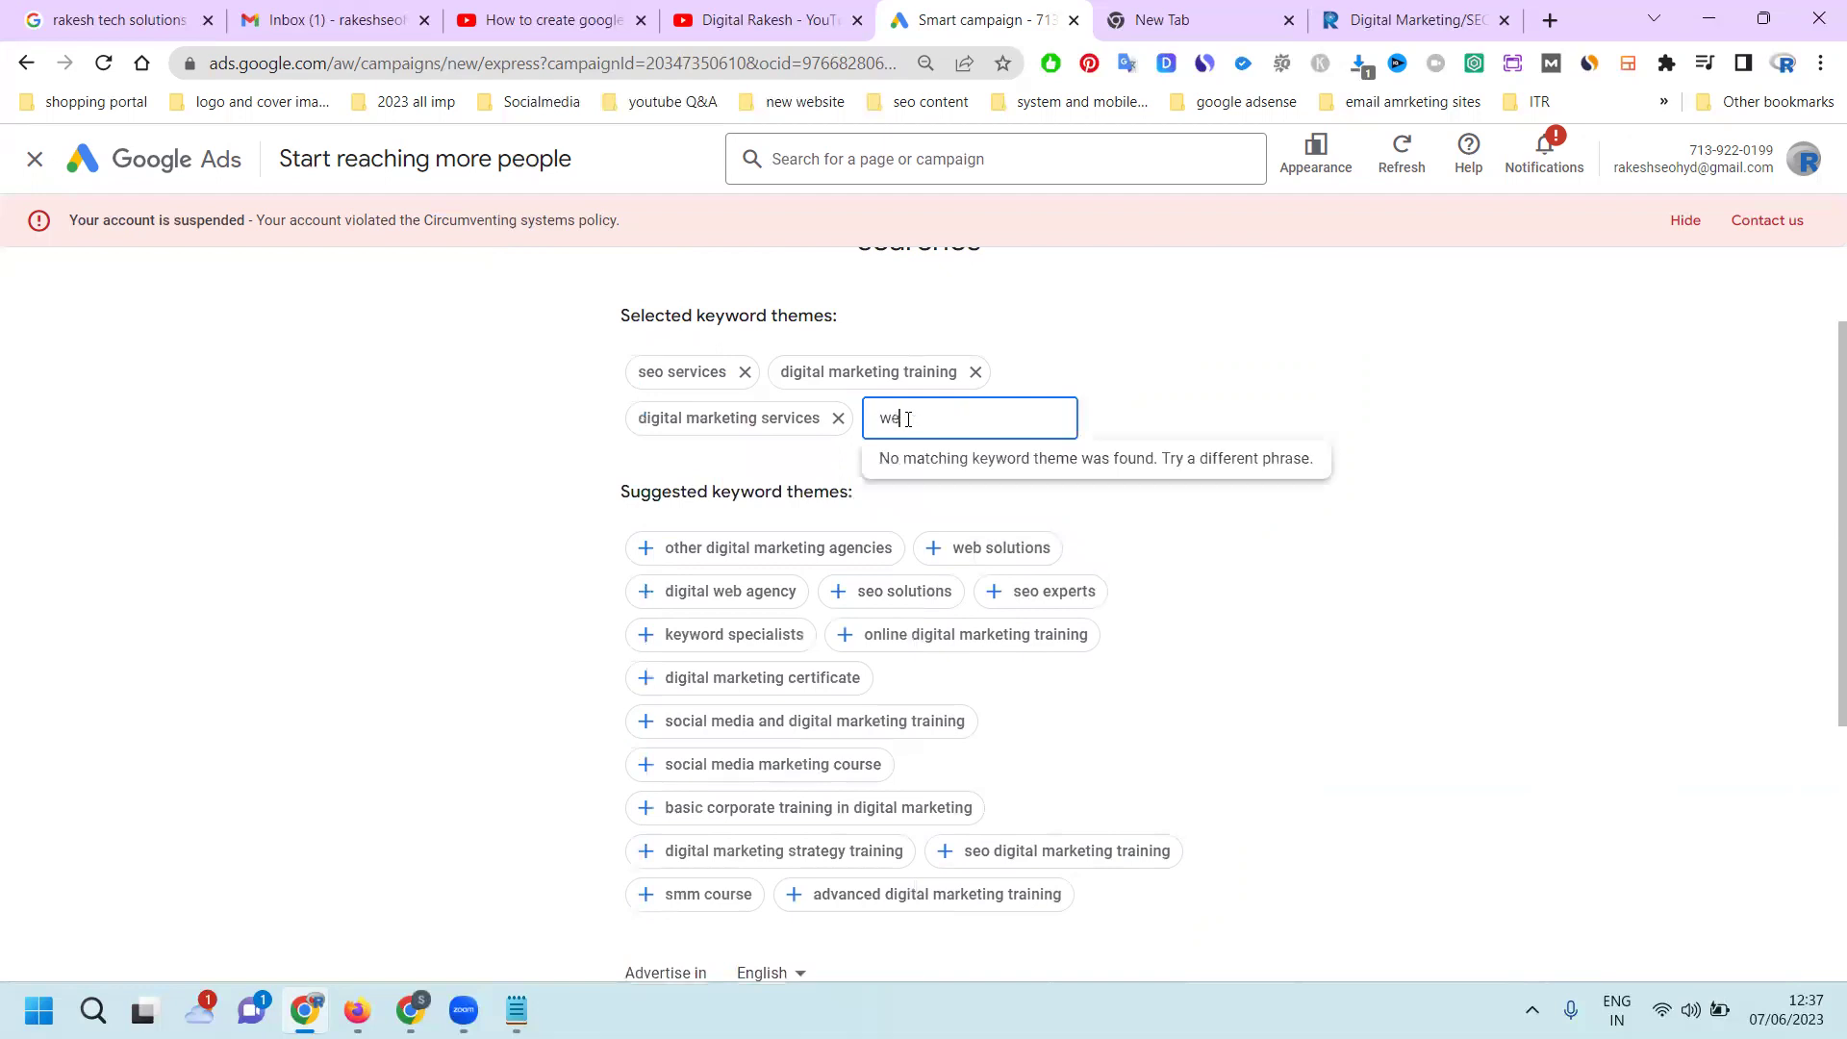
text(bsite design)
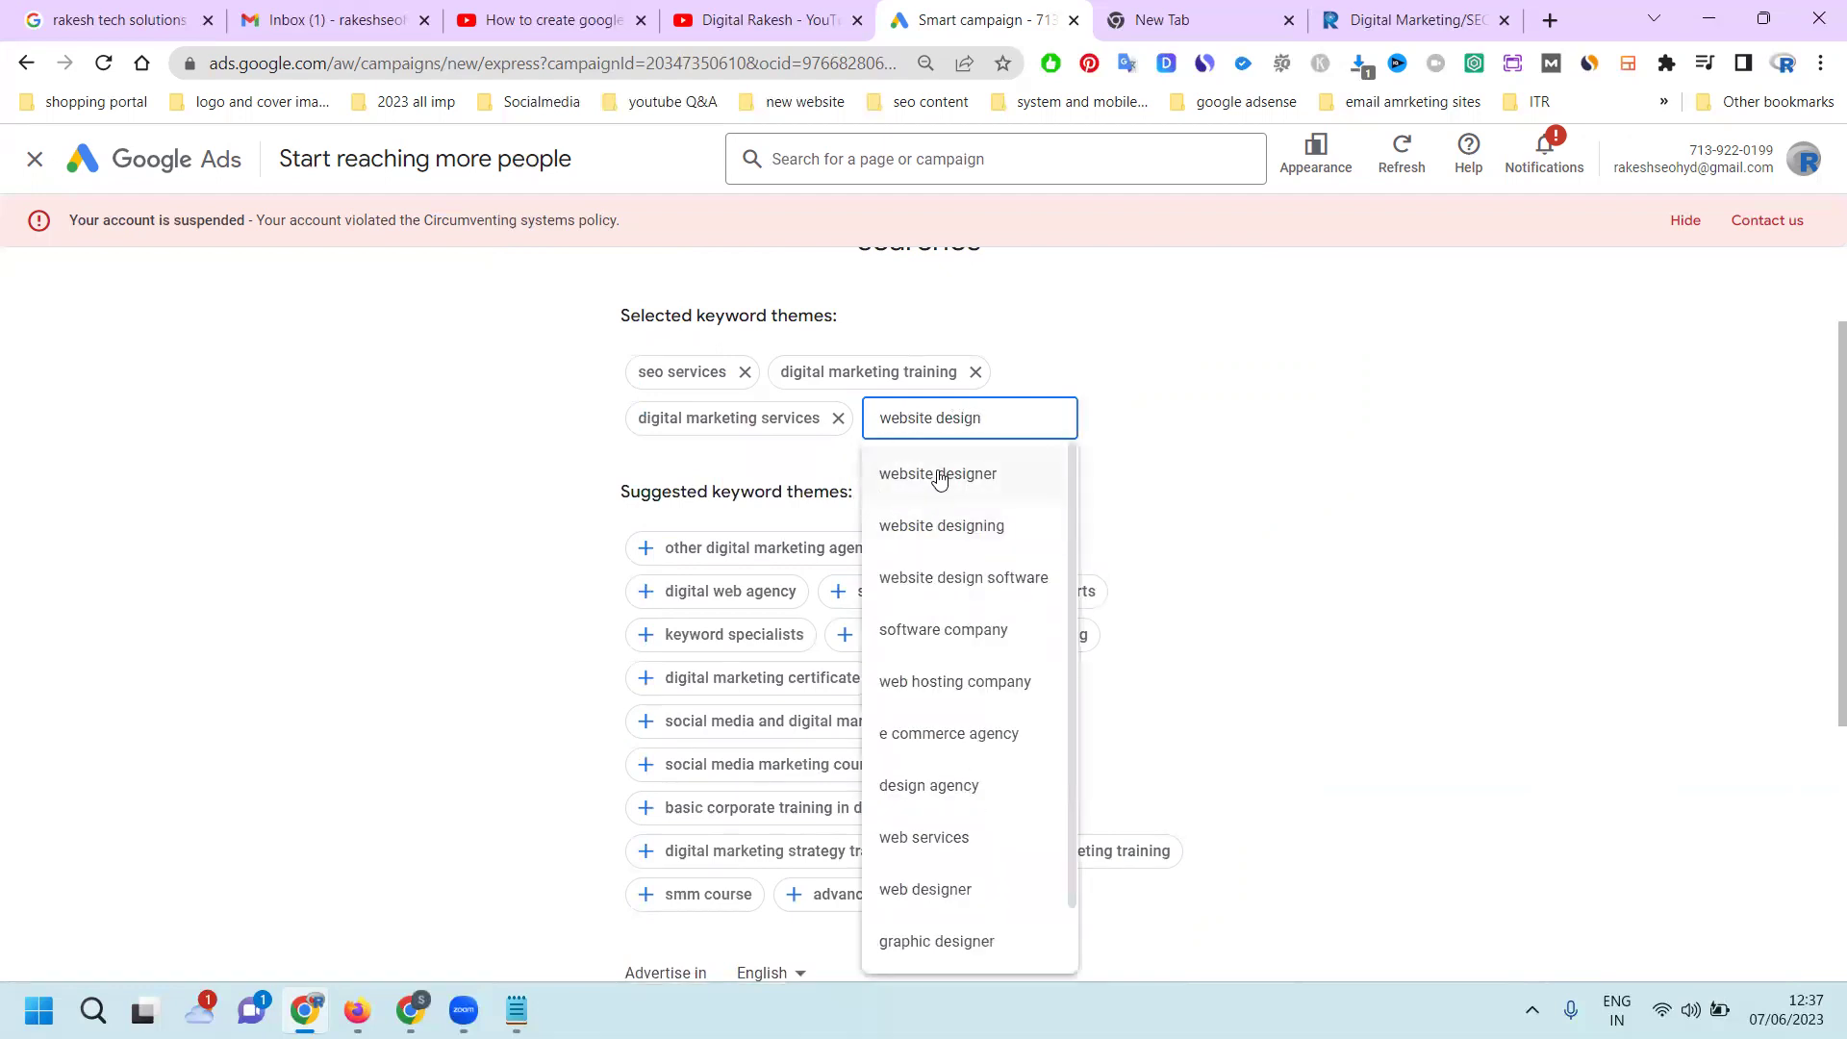
click(939, 474)
Add 'web development' as a keyword theme and review the final theme list
click(752, 462)
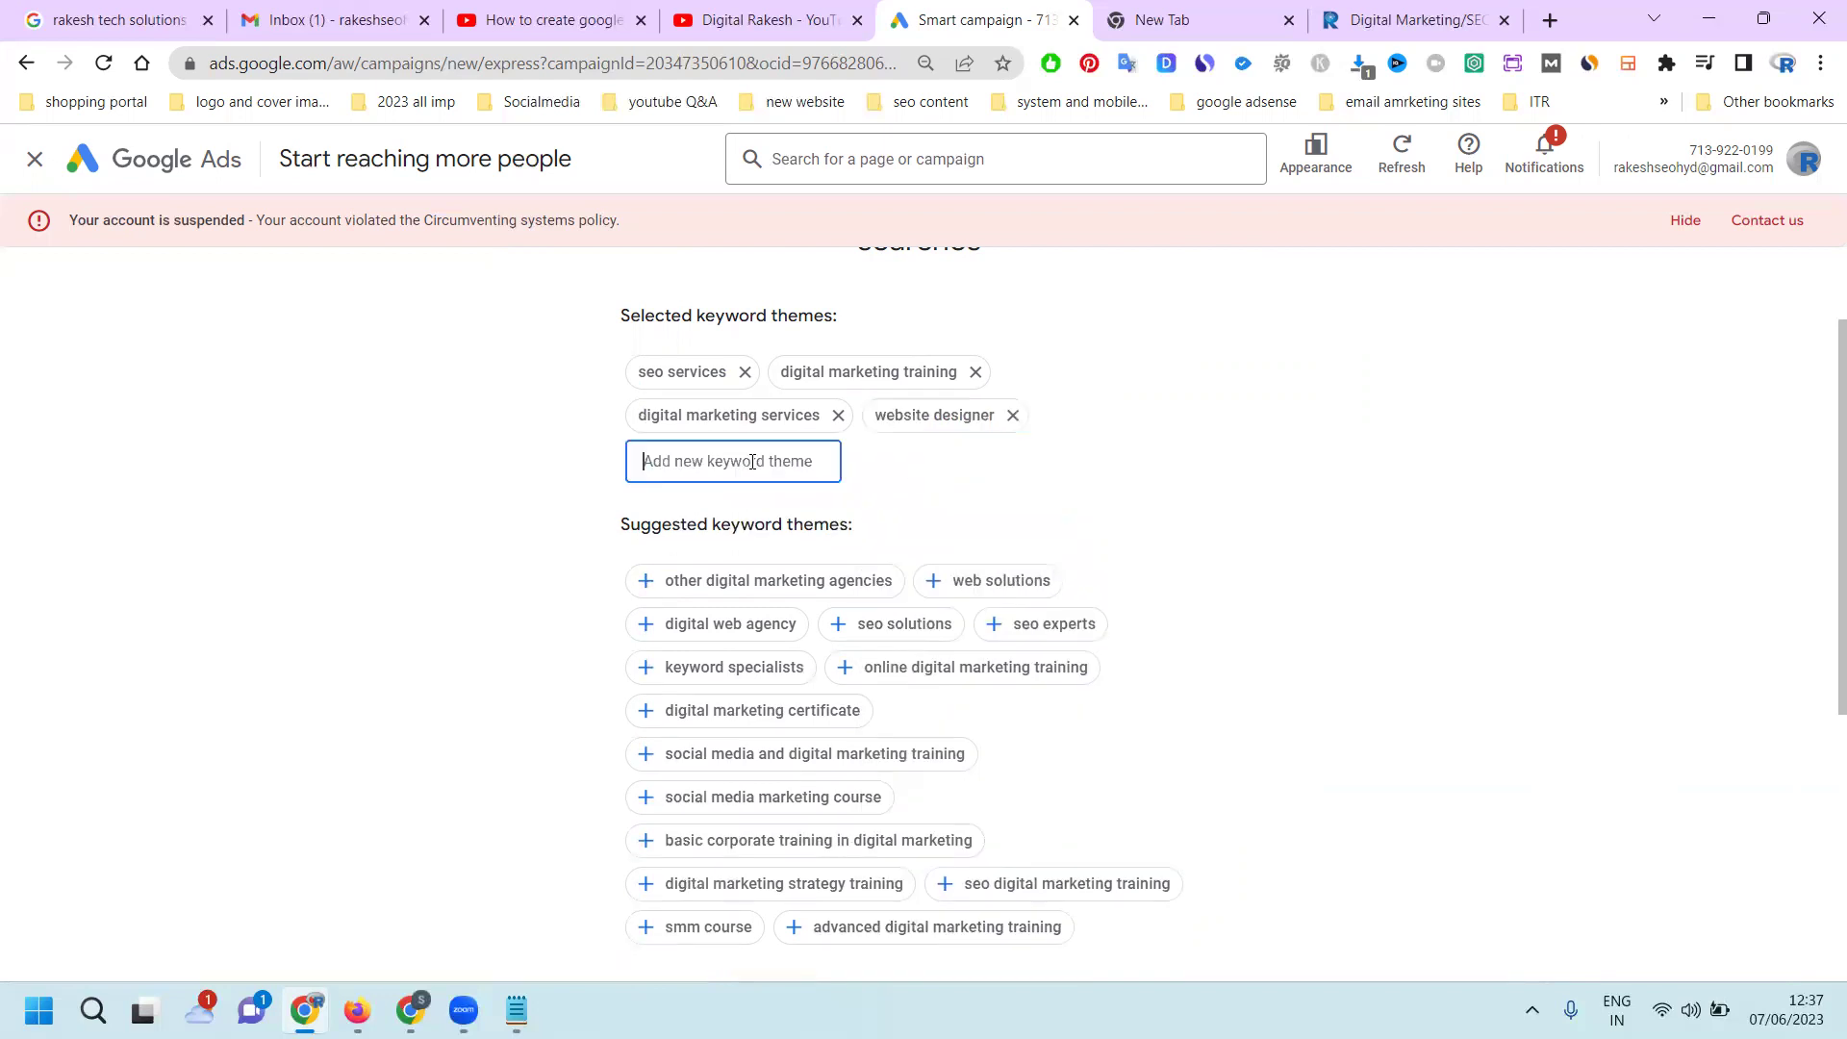
text(web de)
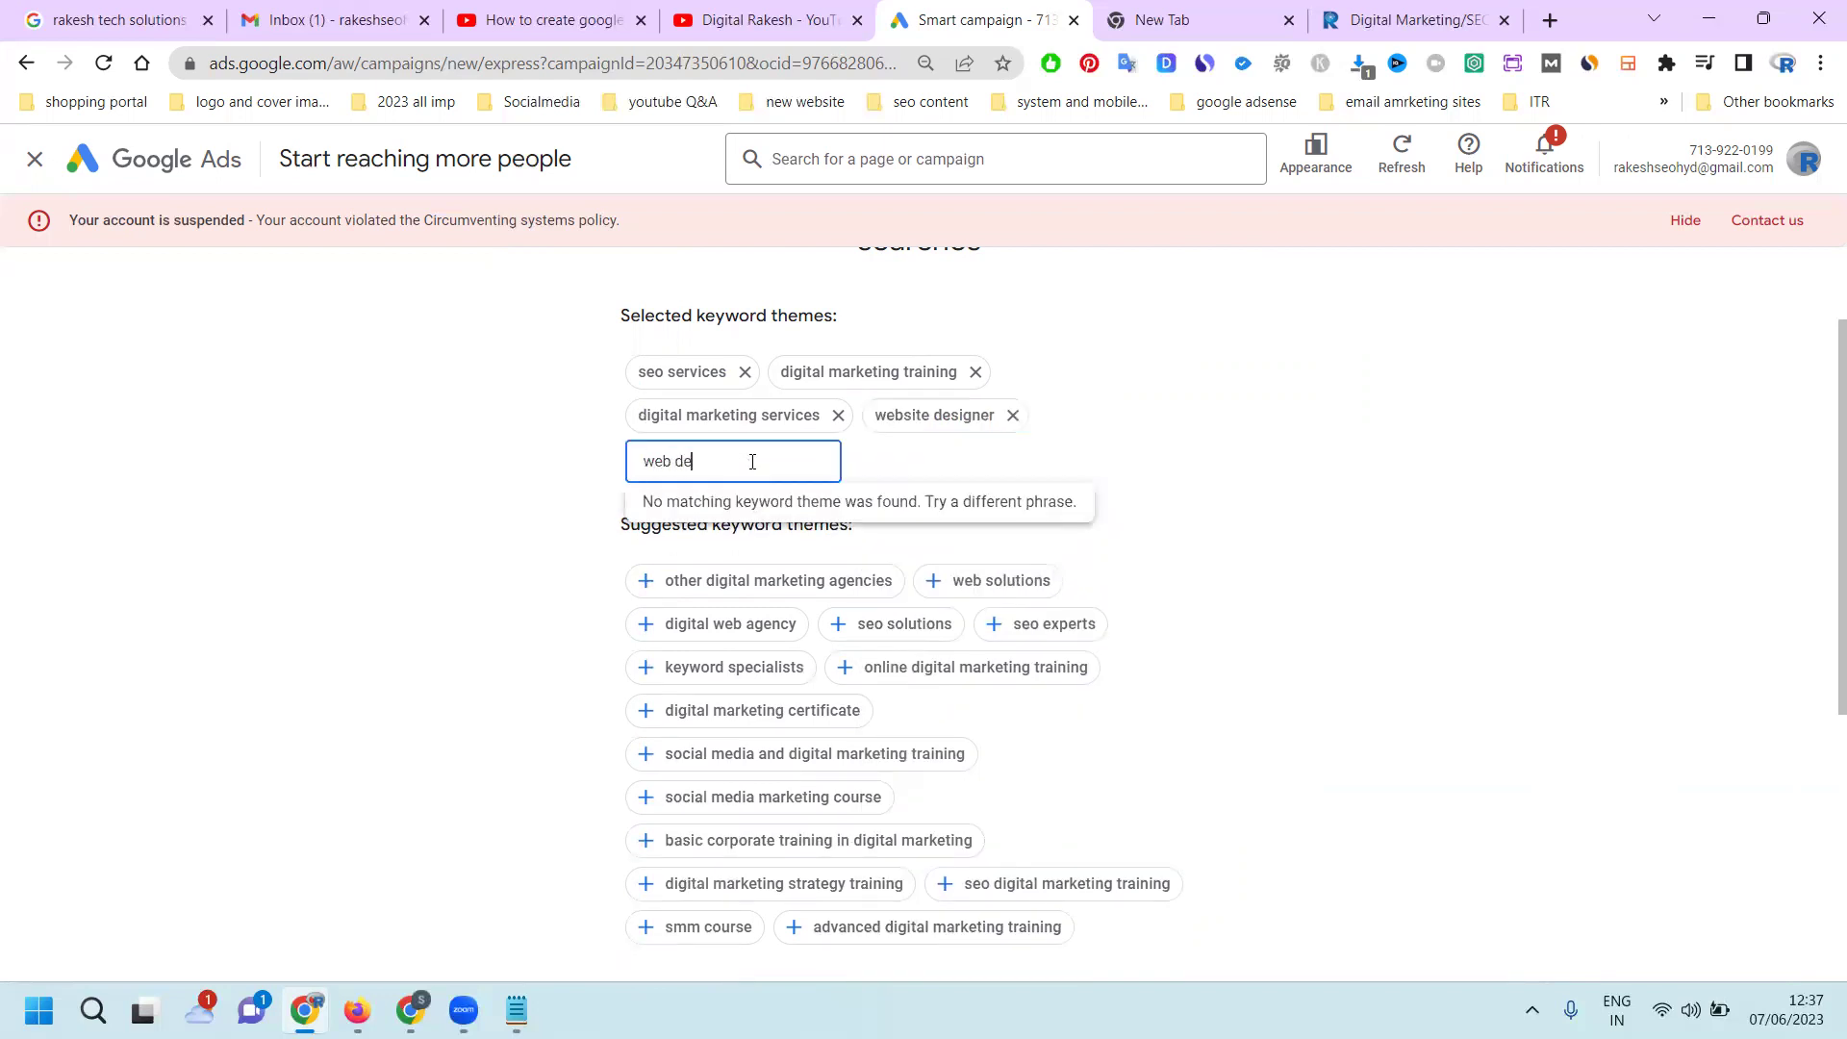
text(velopment)
click(709, 517)
scroll(1091, 558, down, 4)
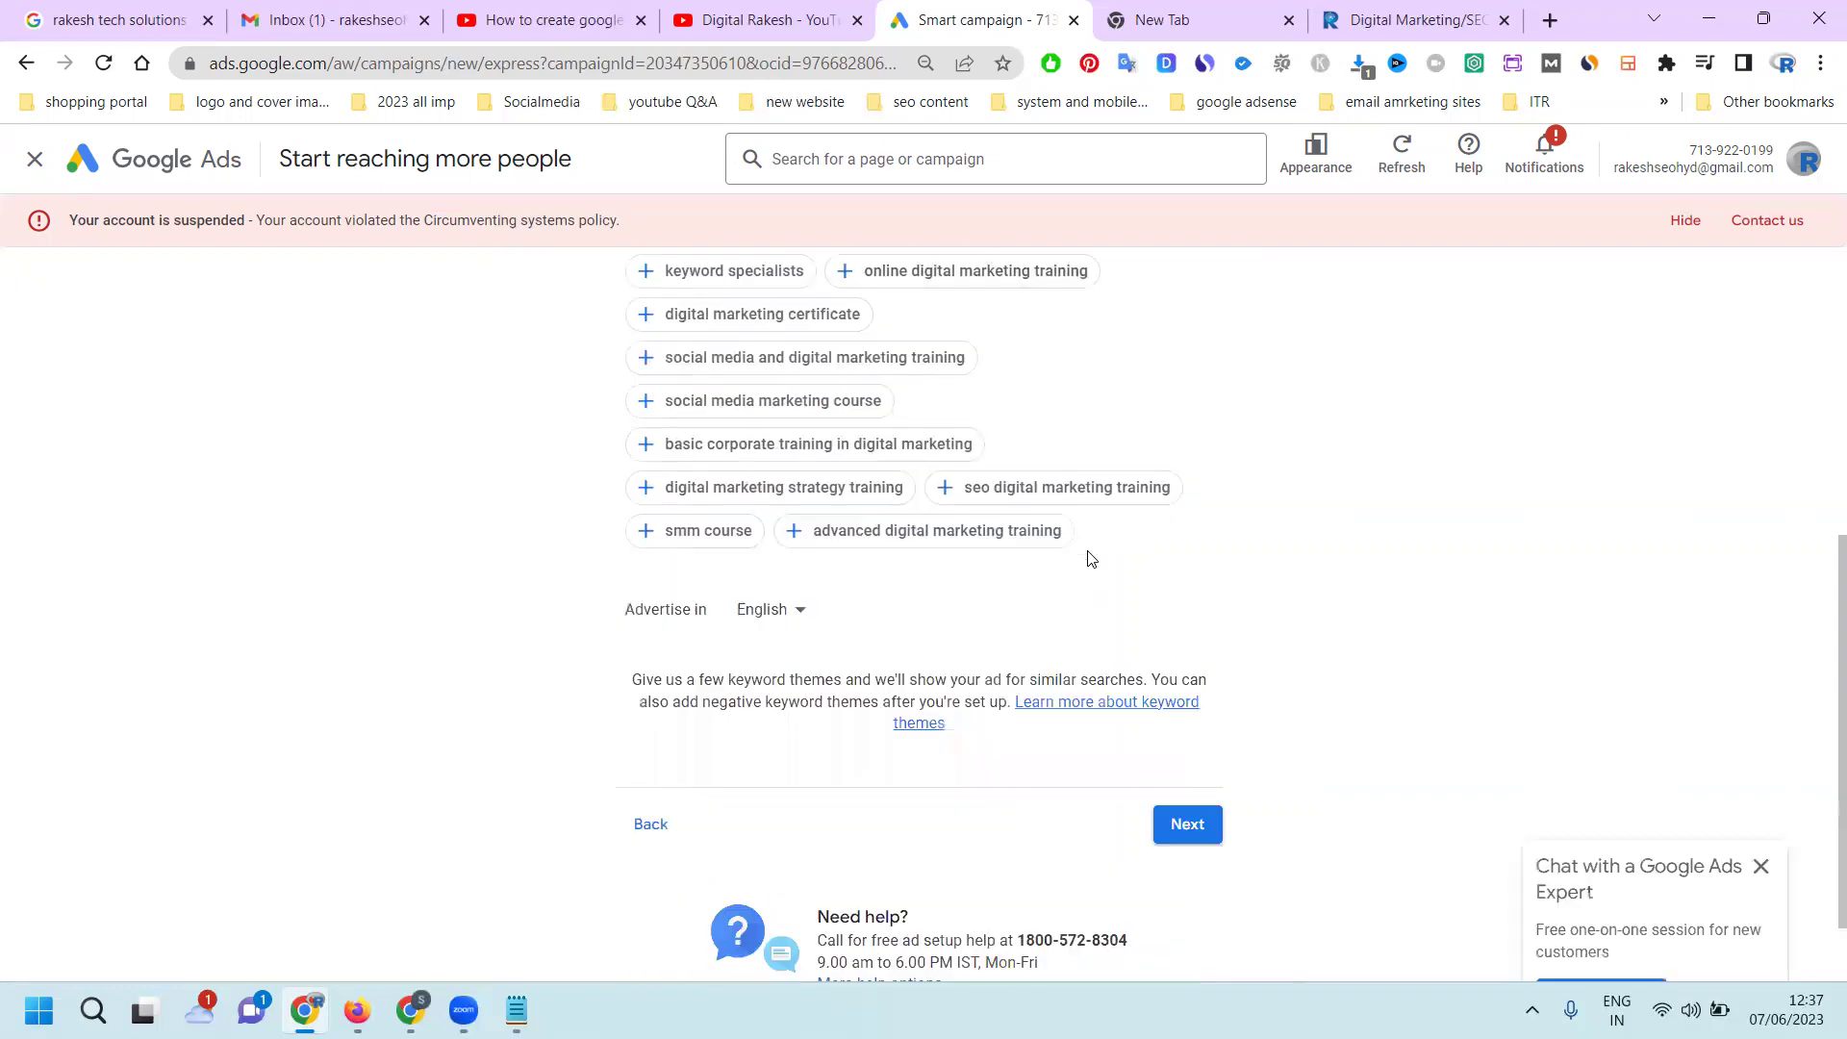
scroll(1090, 558, up, 3)
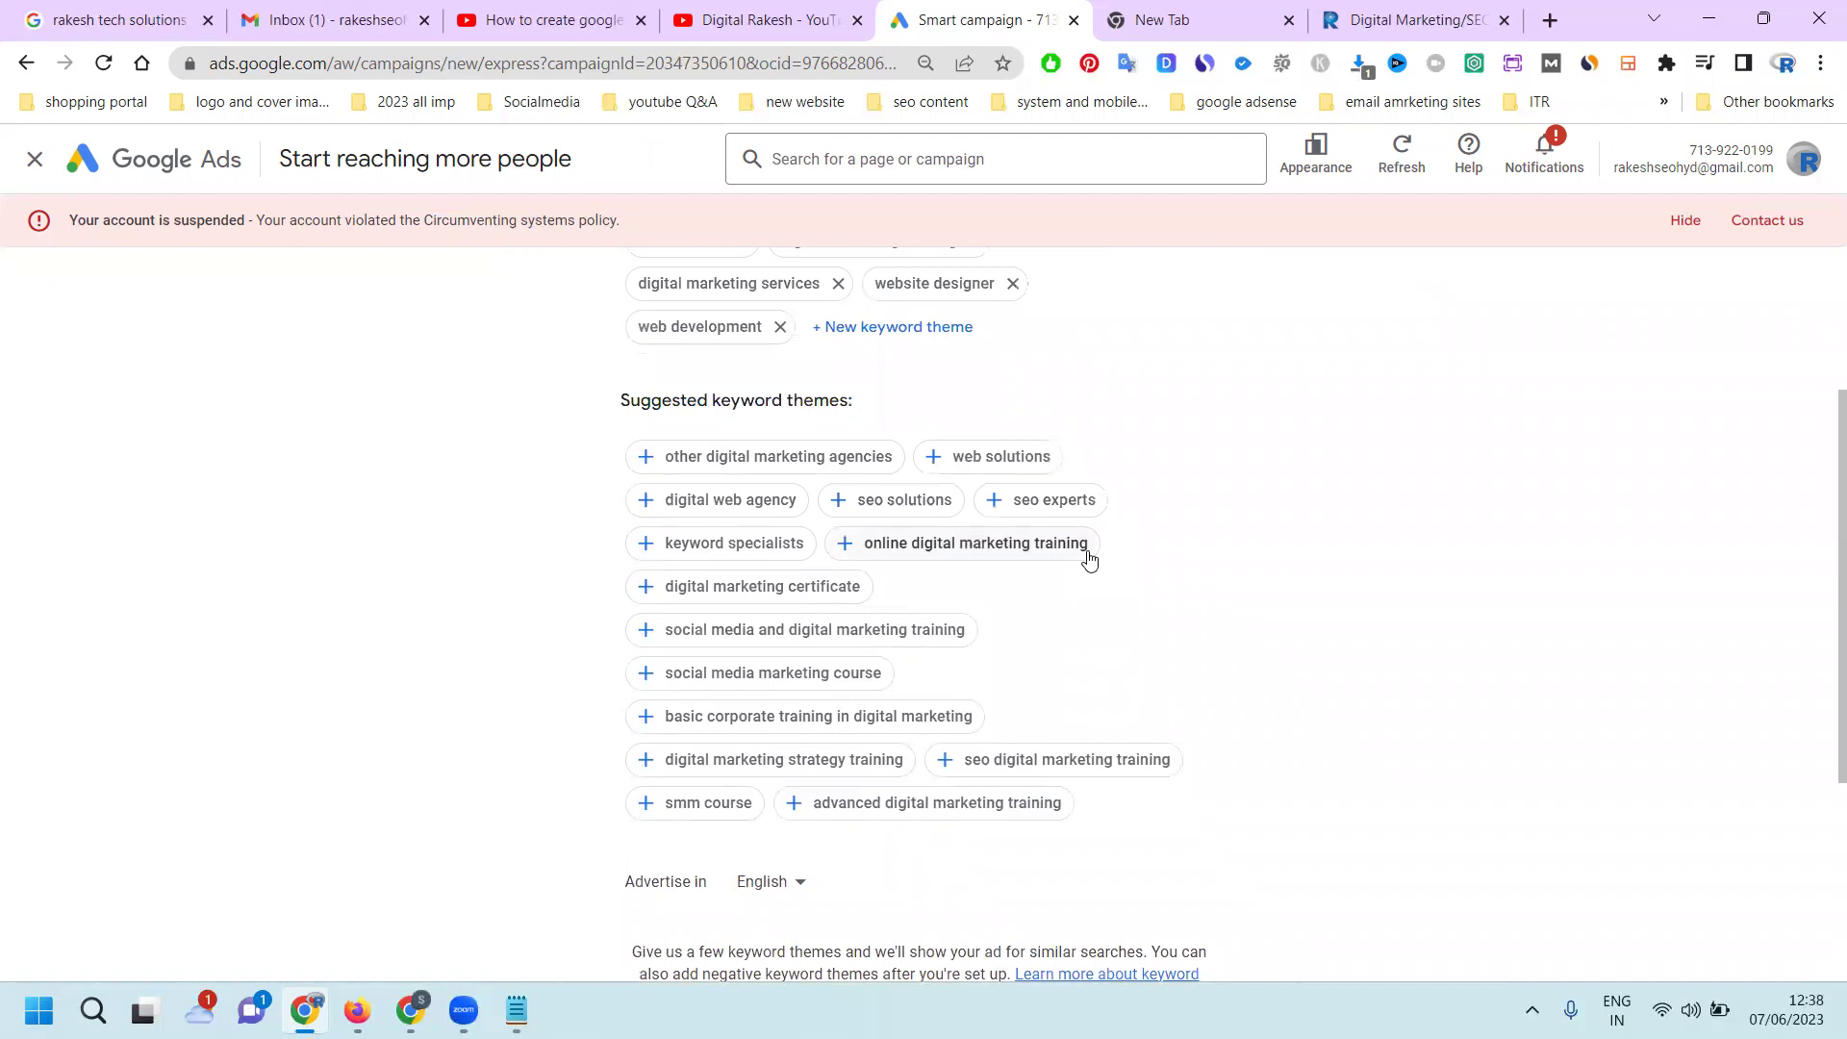
scroll(1089, 559, down, 4)
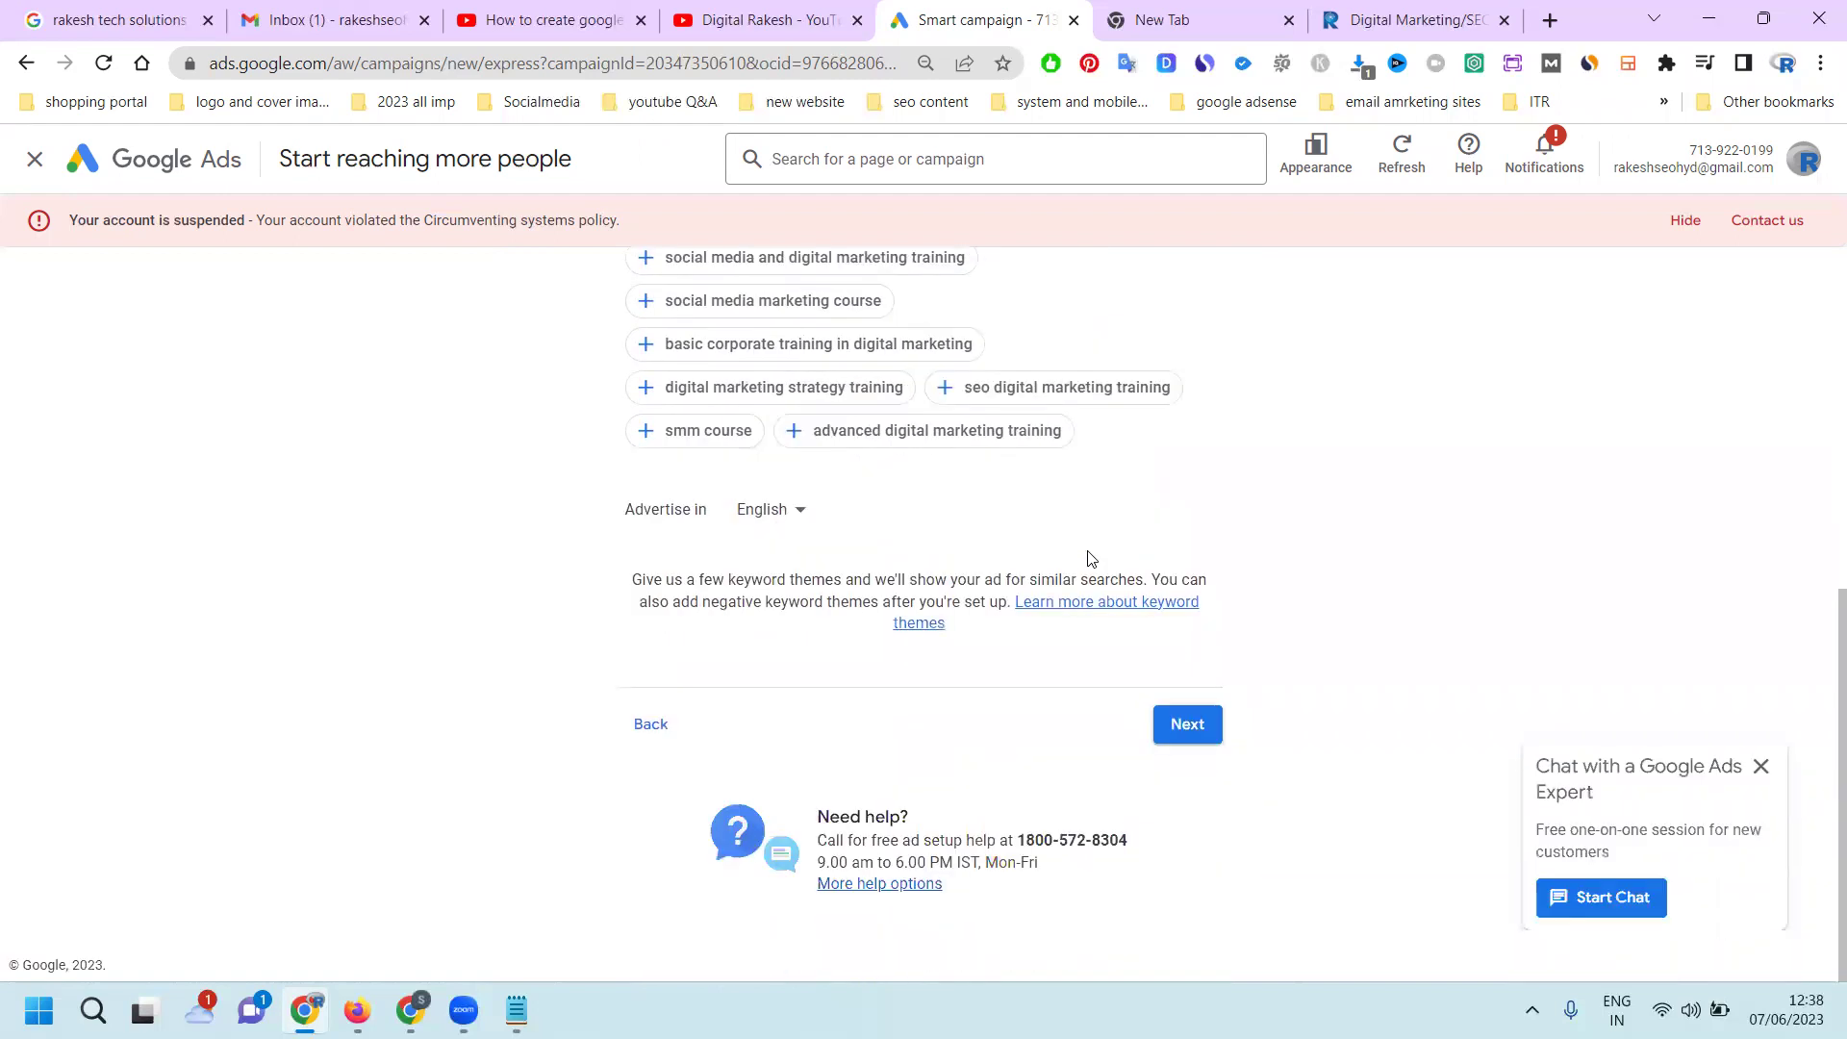
scroll(717, 522, up, 6)
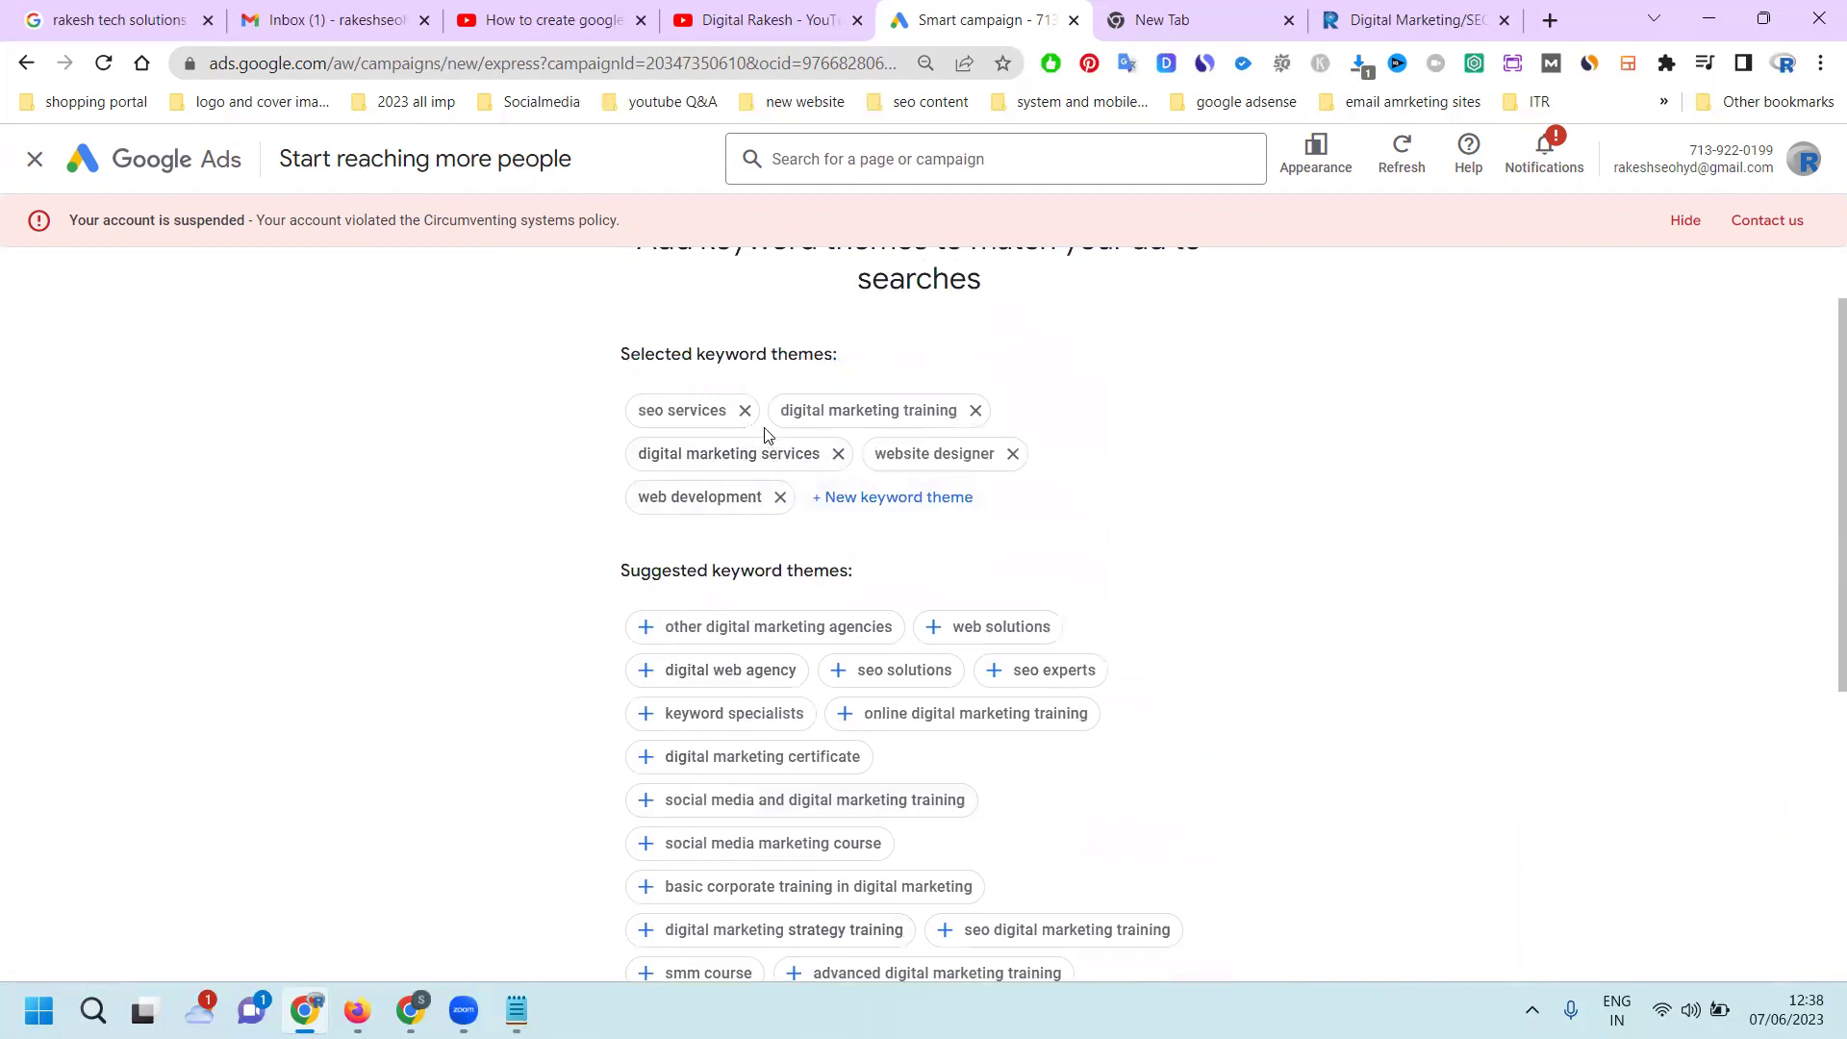
scroll(1131, 523, down, 6)
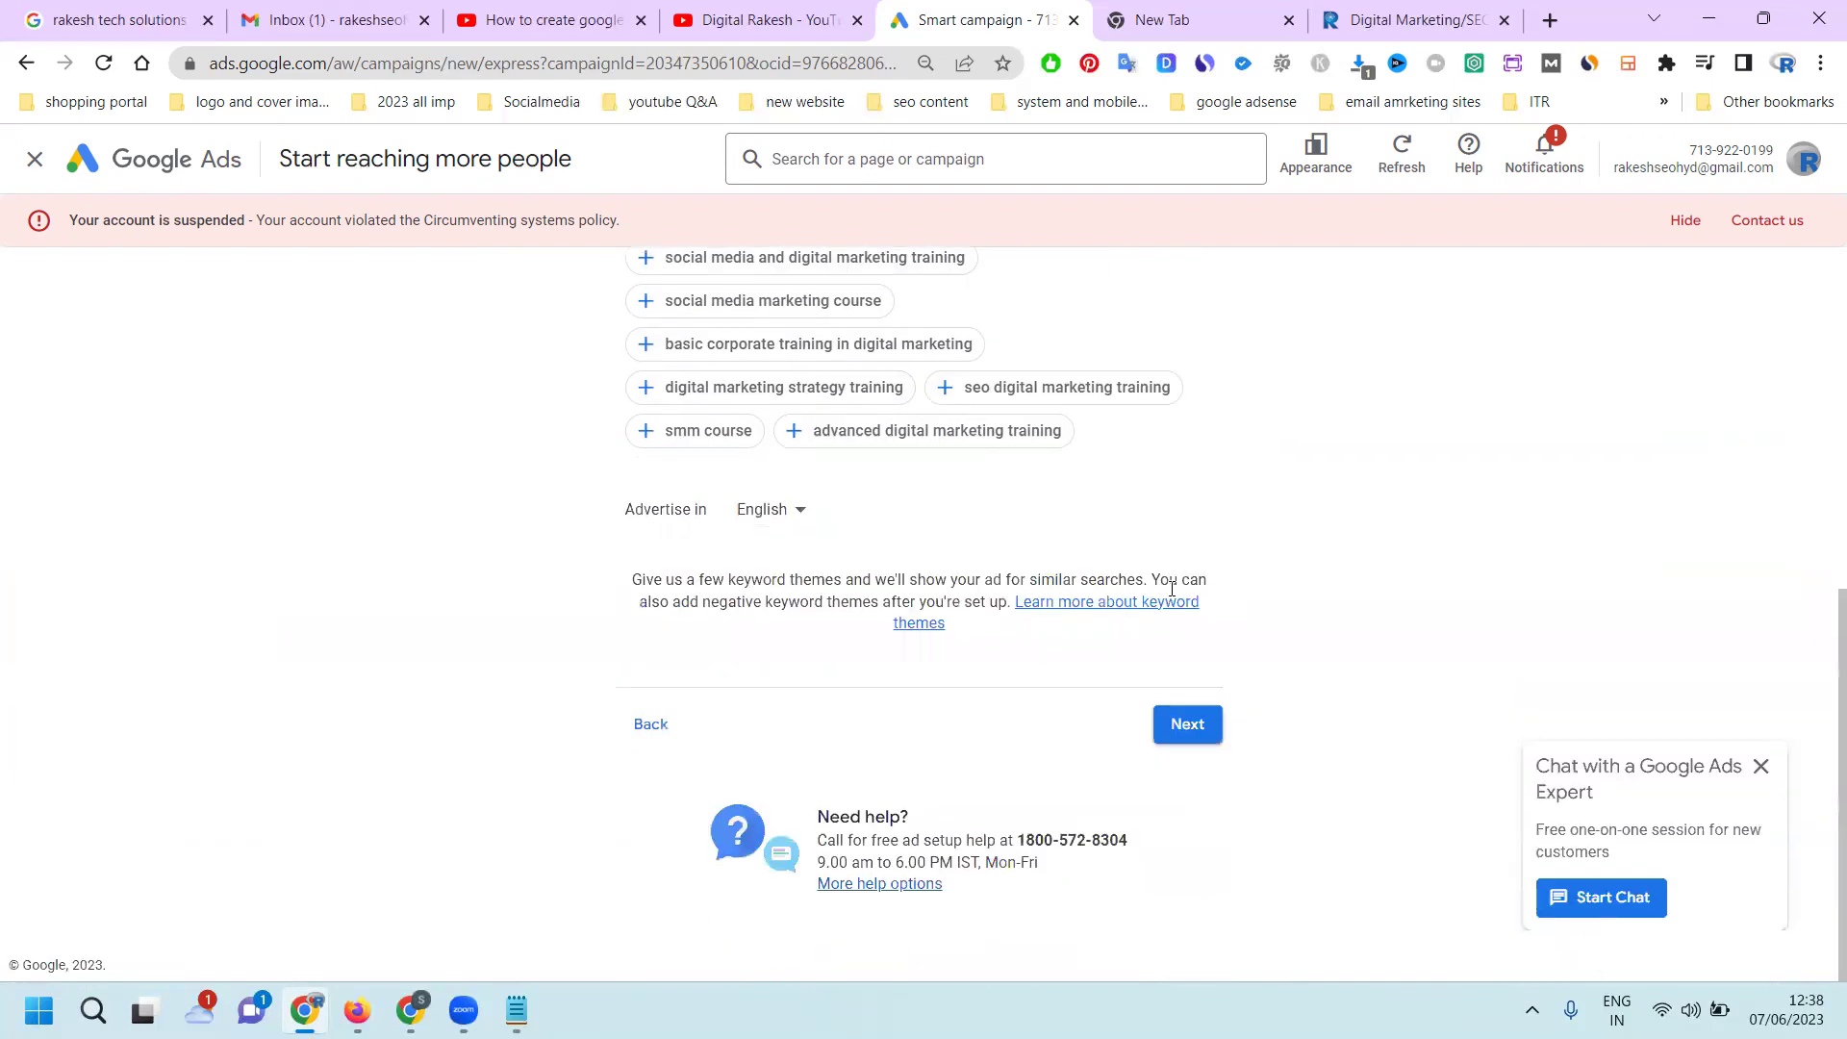
Target ads near the Hyderabad, Telangana address with a 15 km radius, then continue to the budget
click(1186, 724)
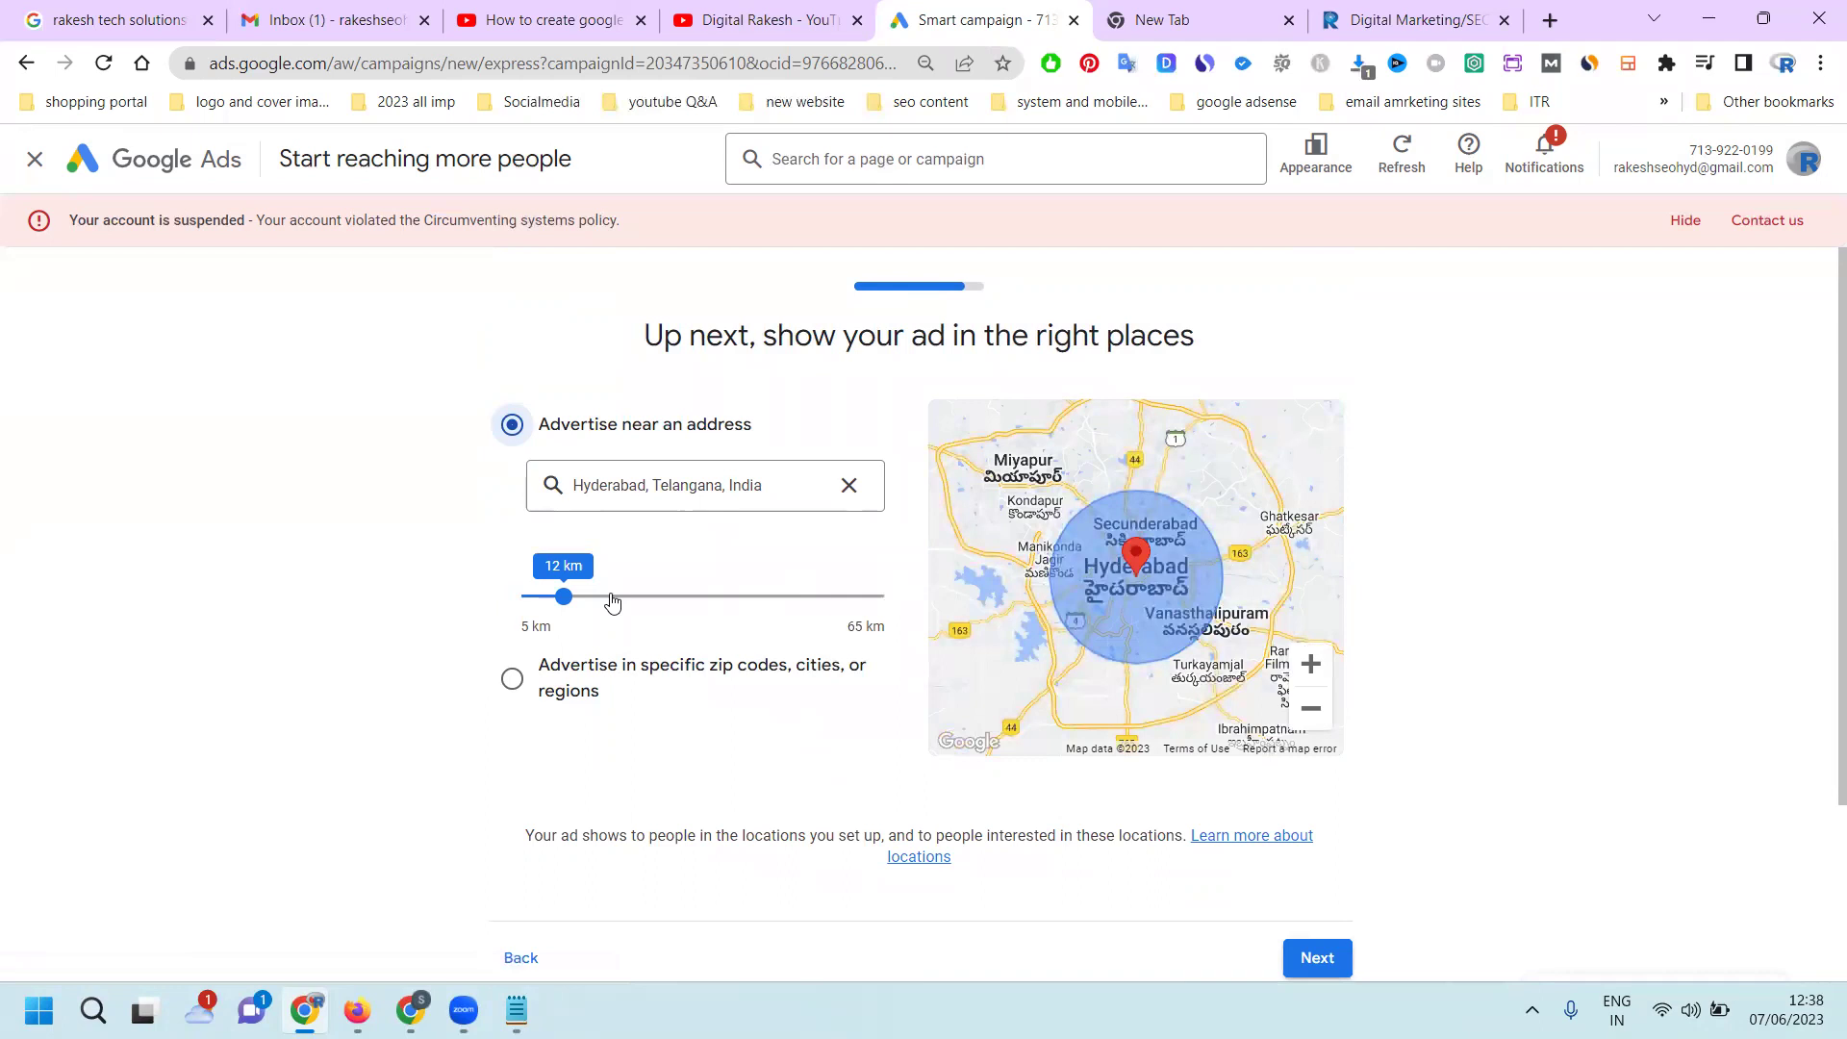
mouse_move(565, 596)
mouse_down()
mouse_move(519, 594)
mouse_move(874, 651)
mouse_move(539, 588)
mouse_up()
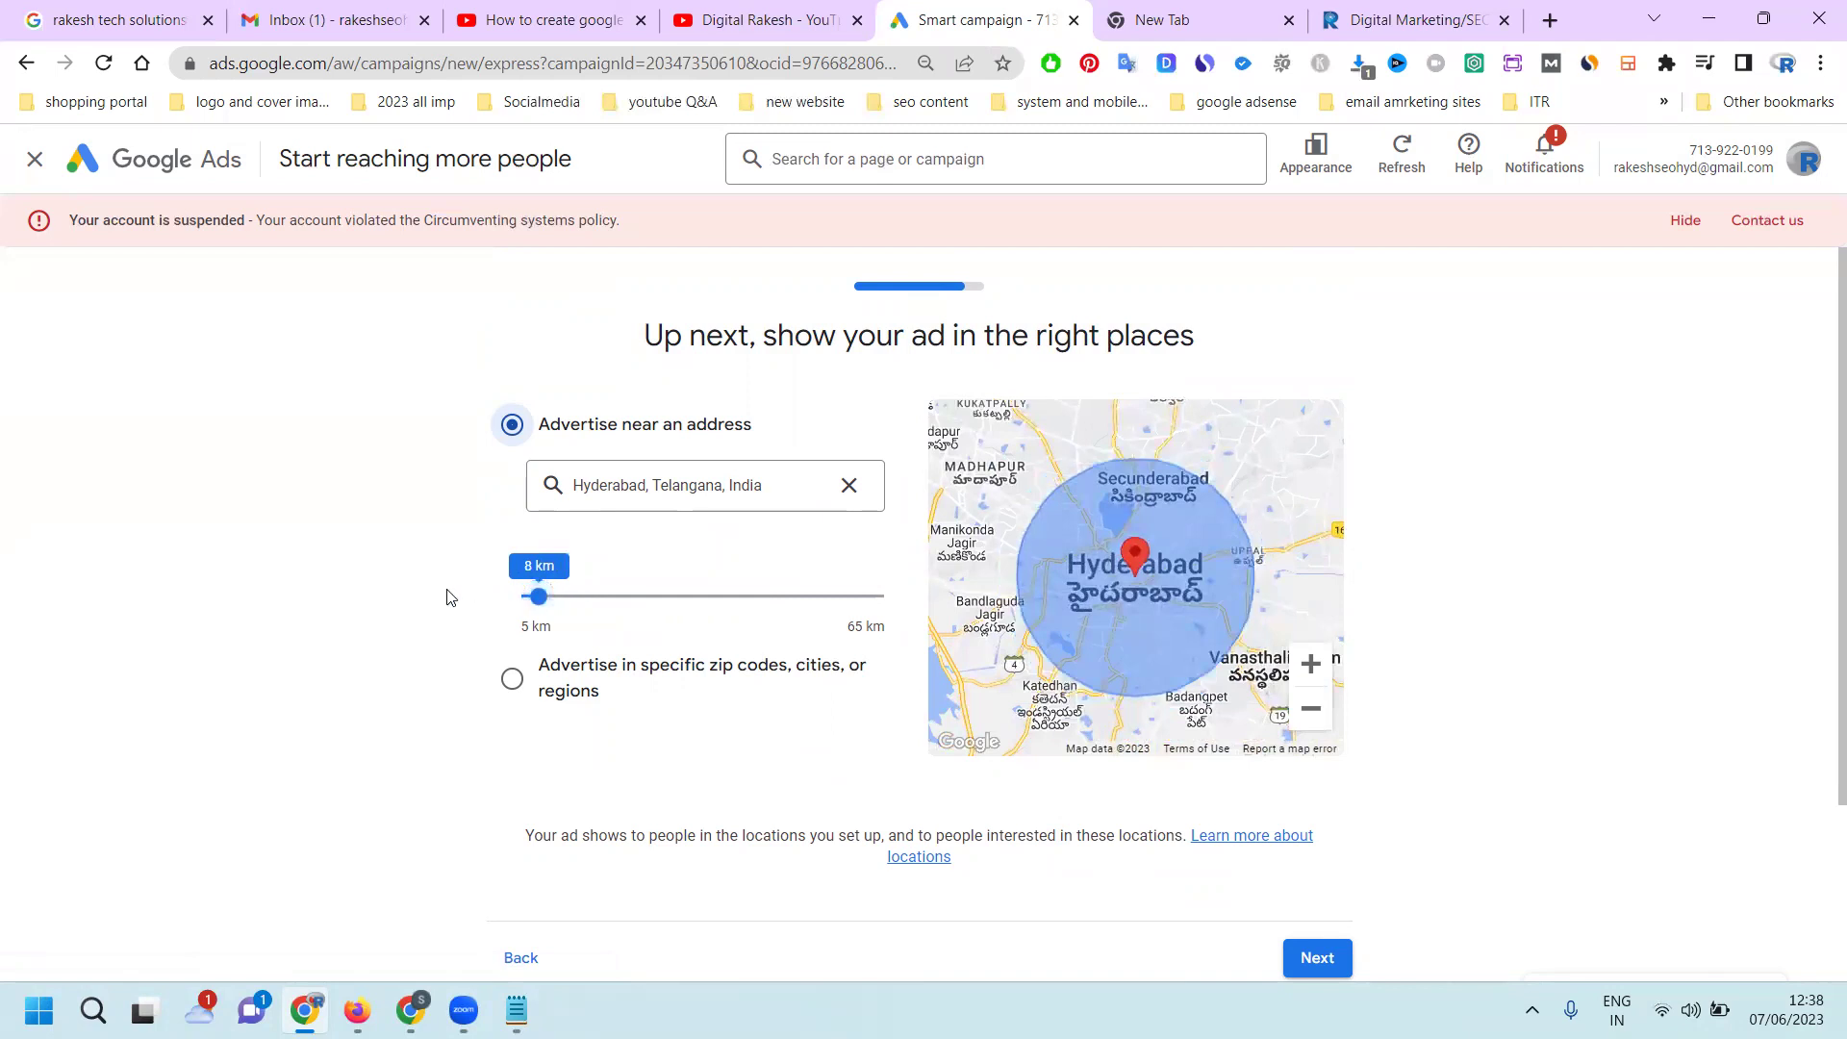
click(512, 682)
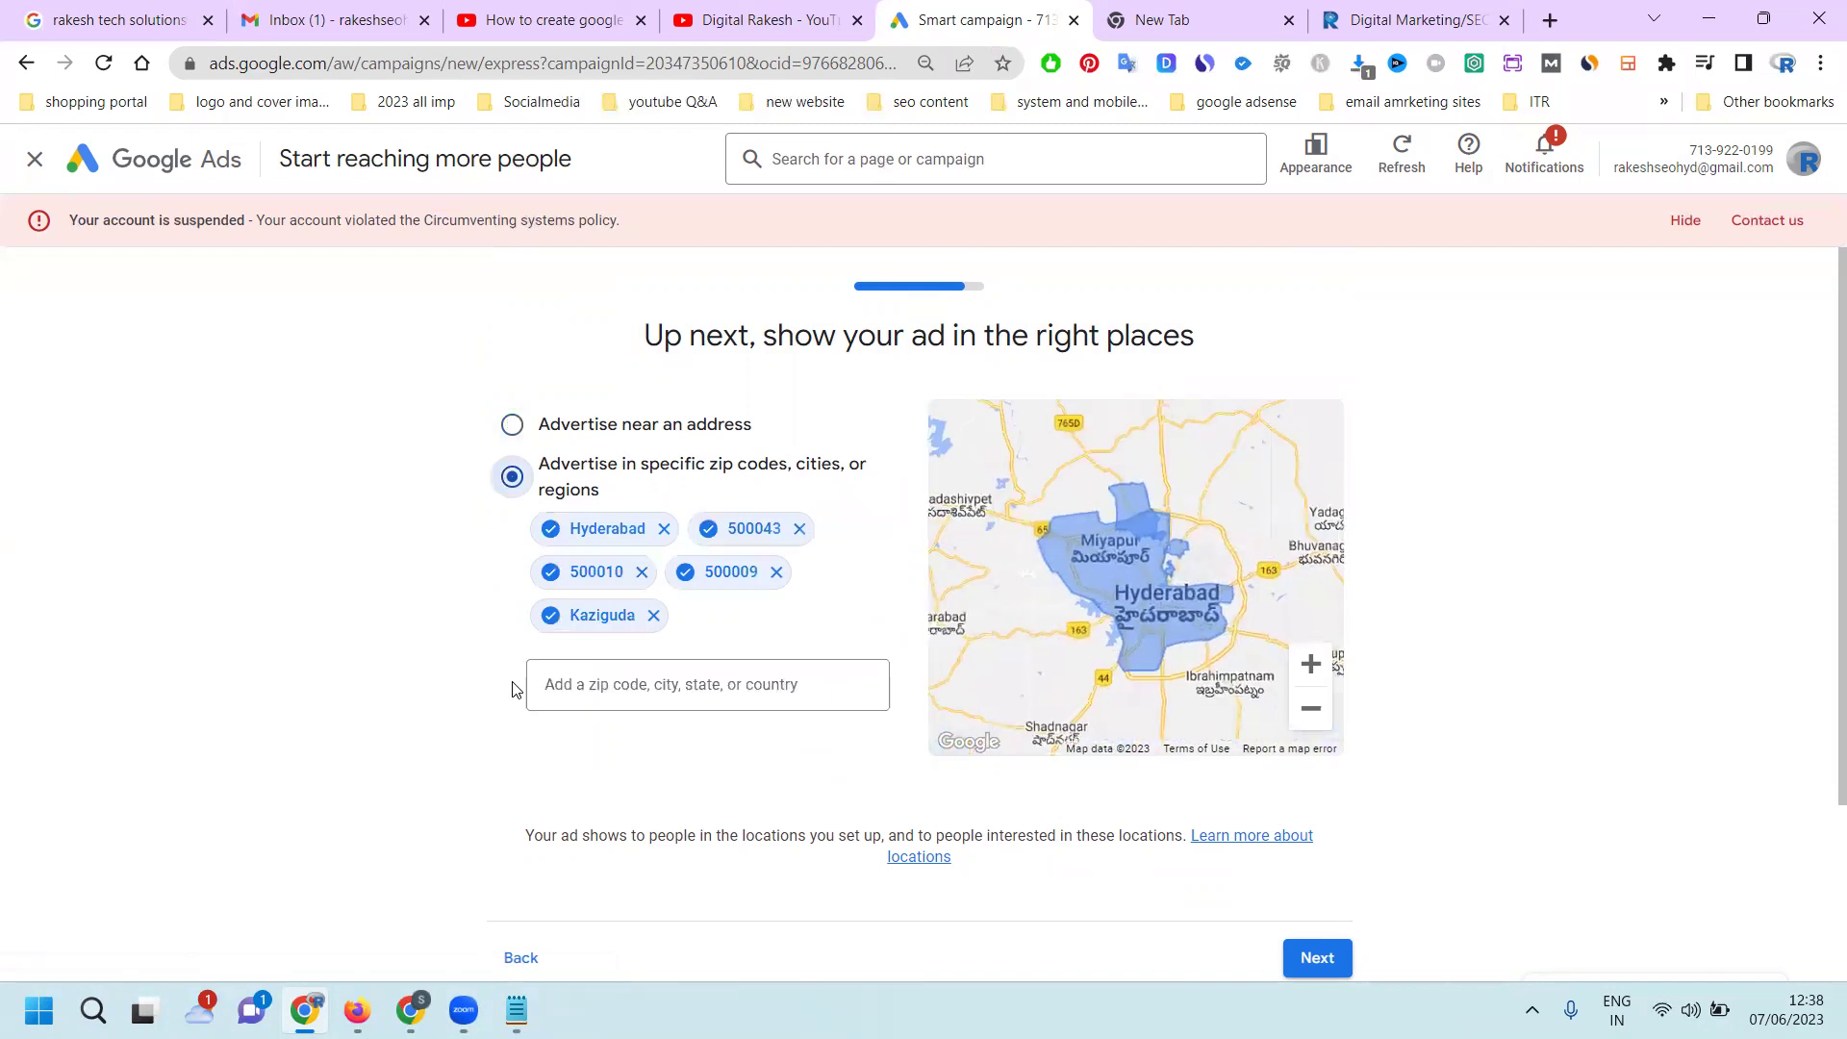
click(512, 426)
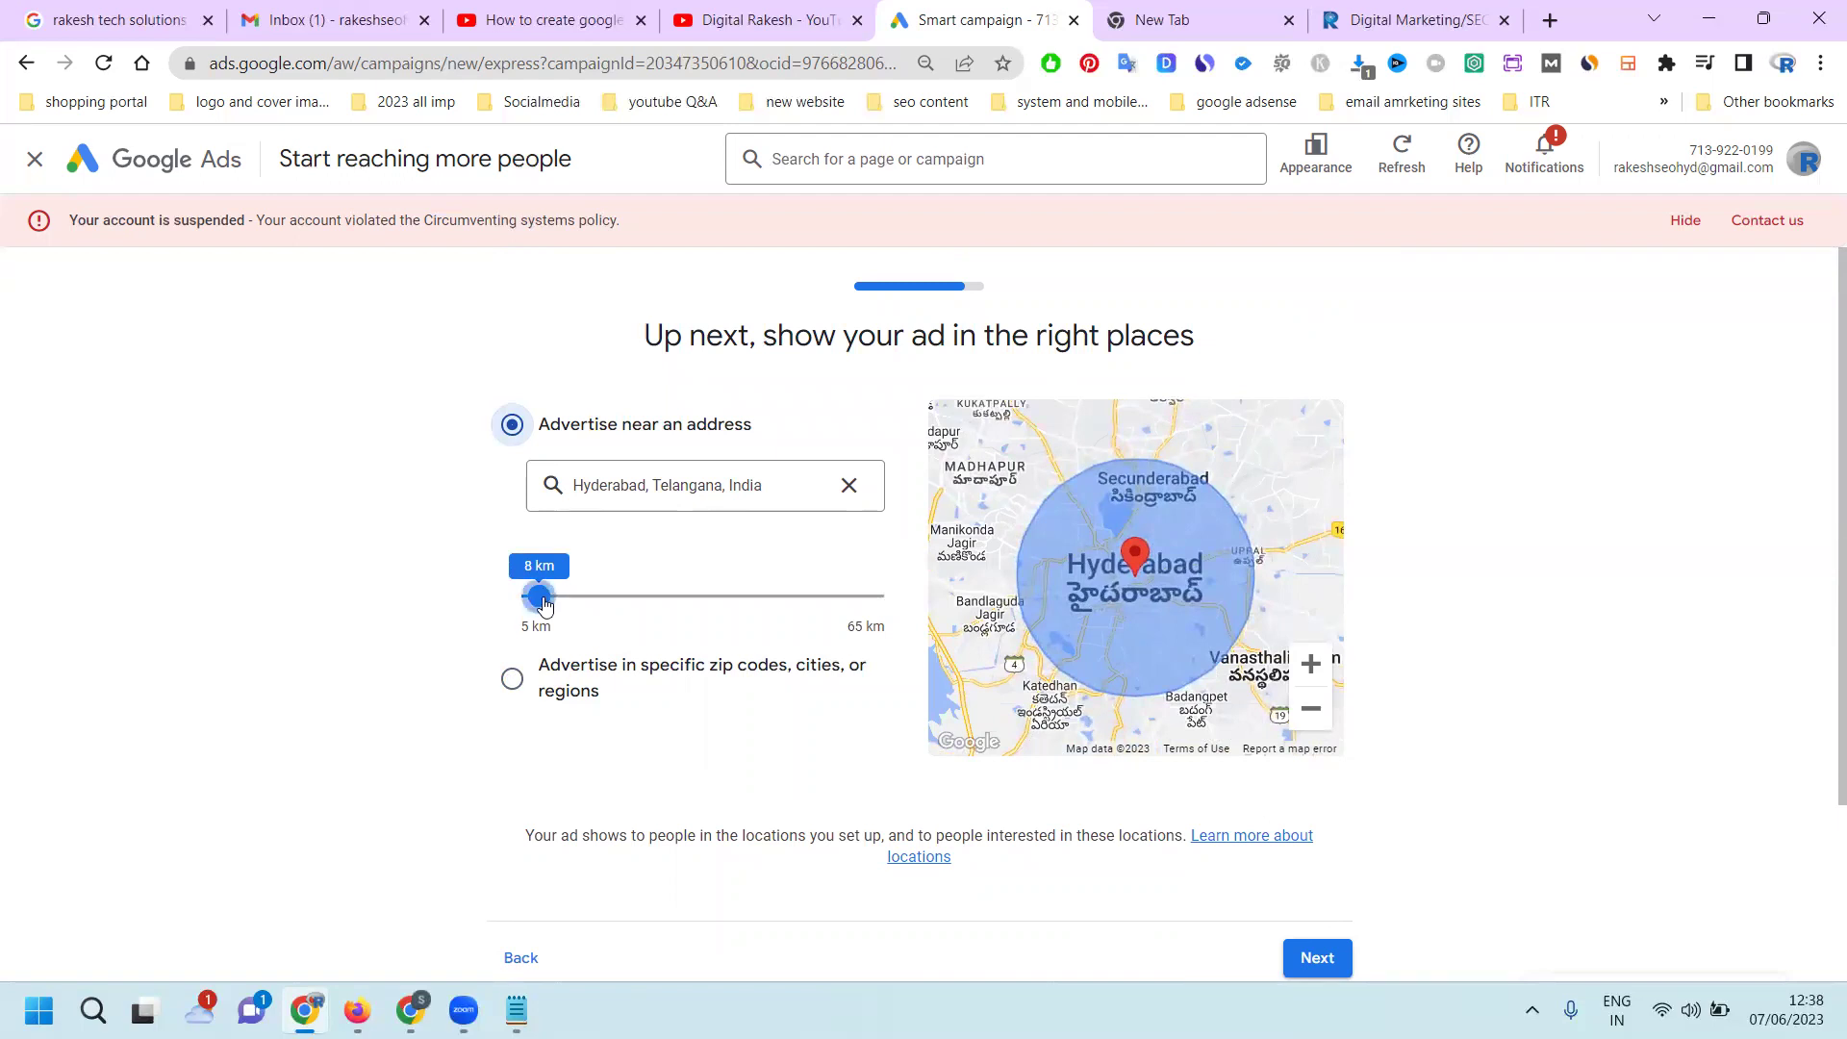
drag(543, 603, 583, 606)
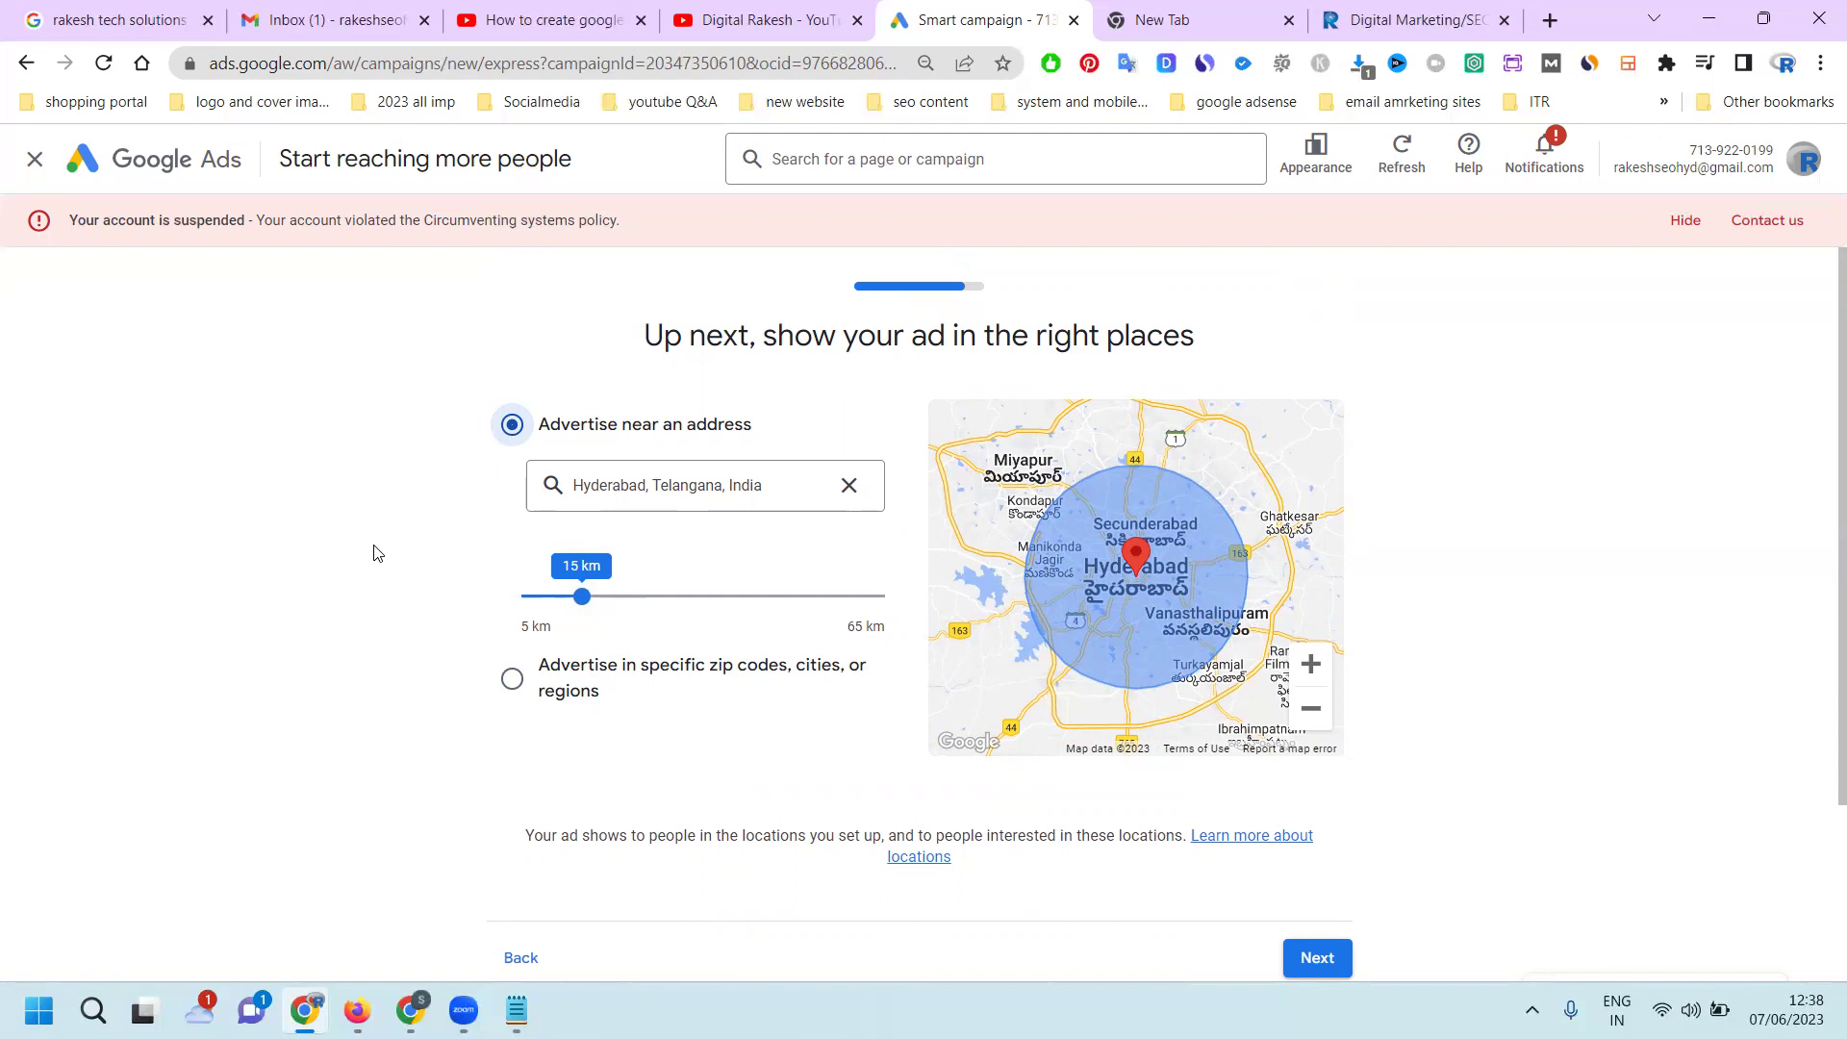
scroll(1433, 662, down, 3)
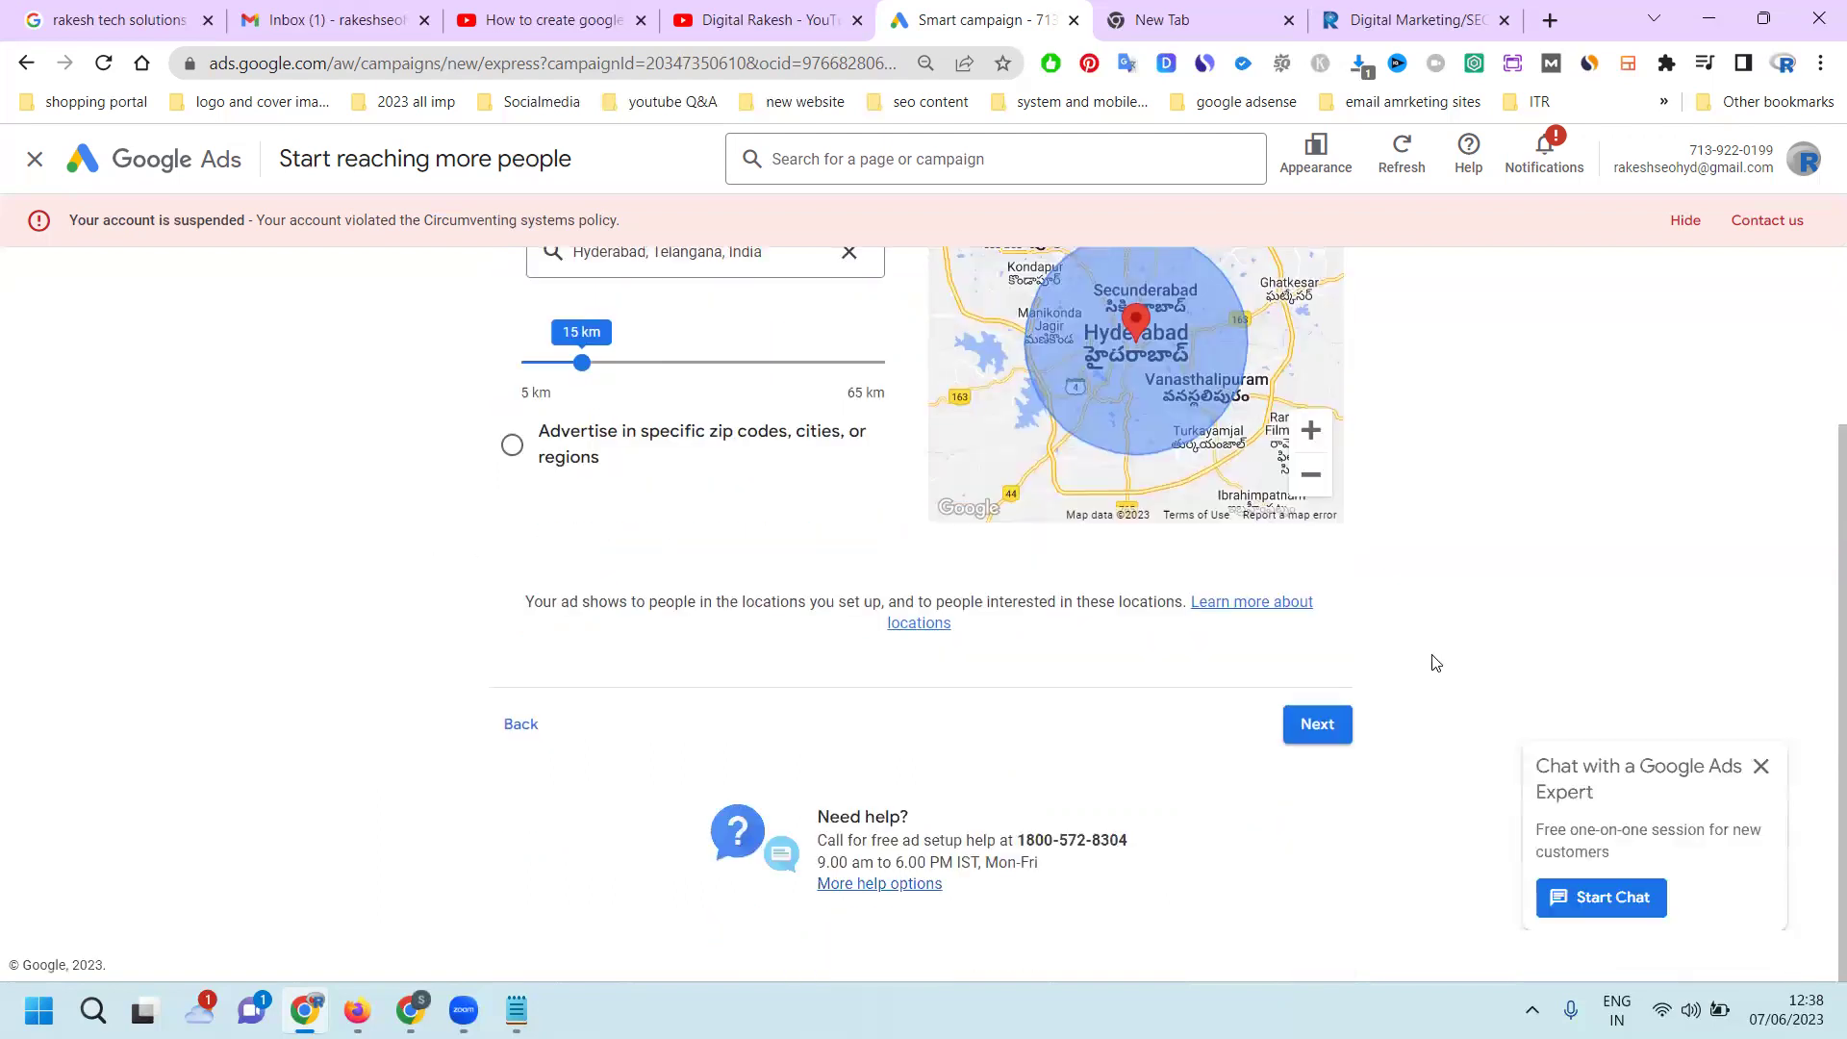
click(1328, 723)
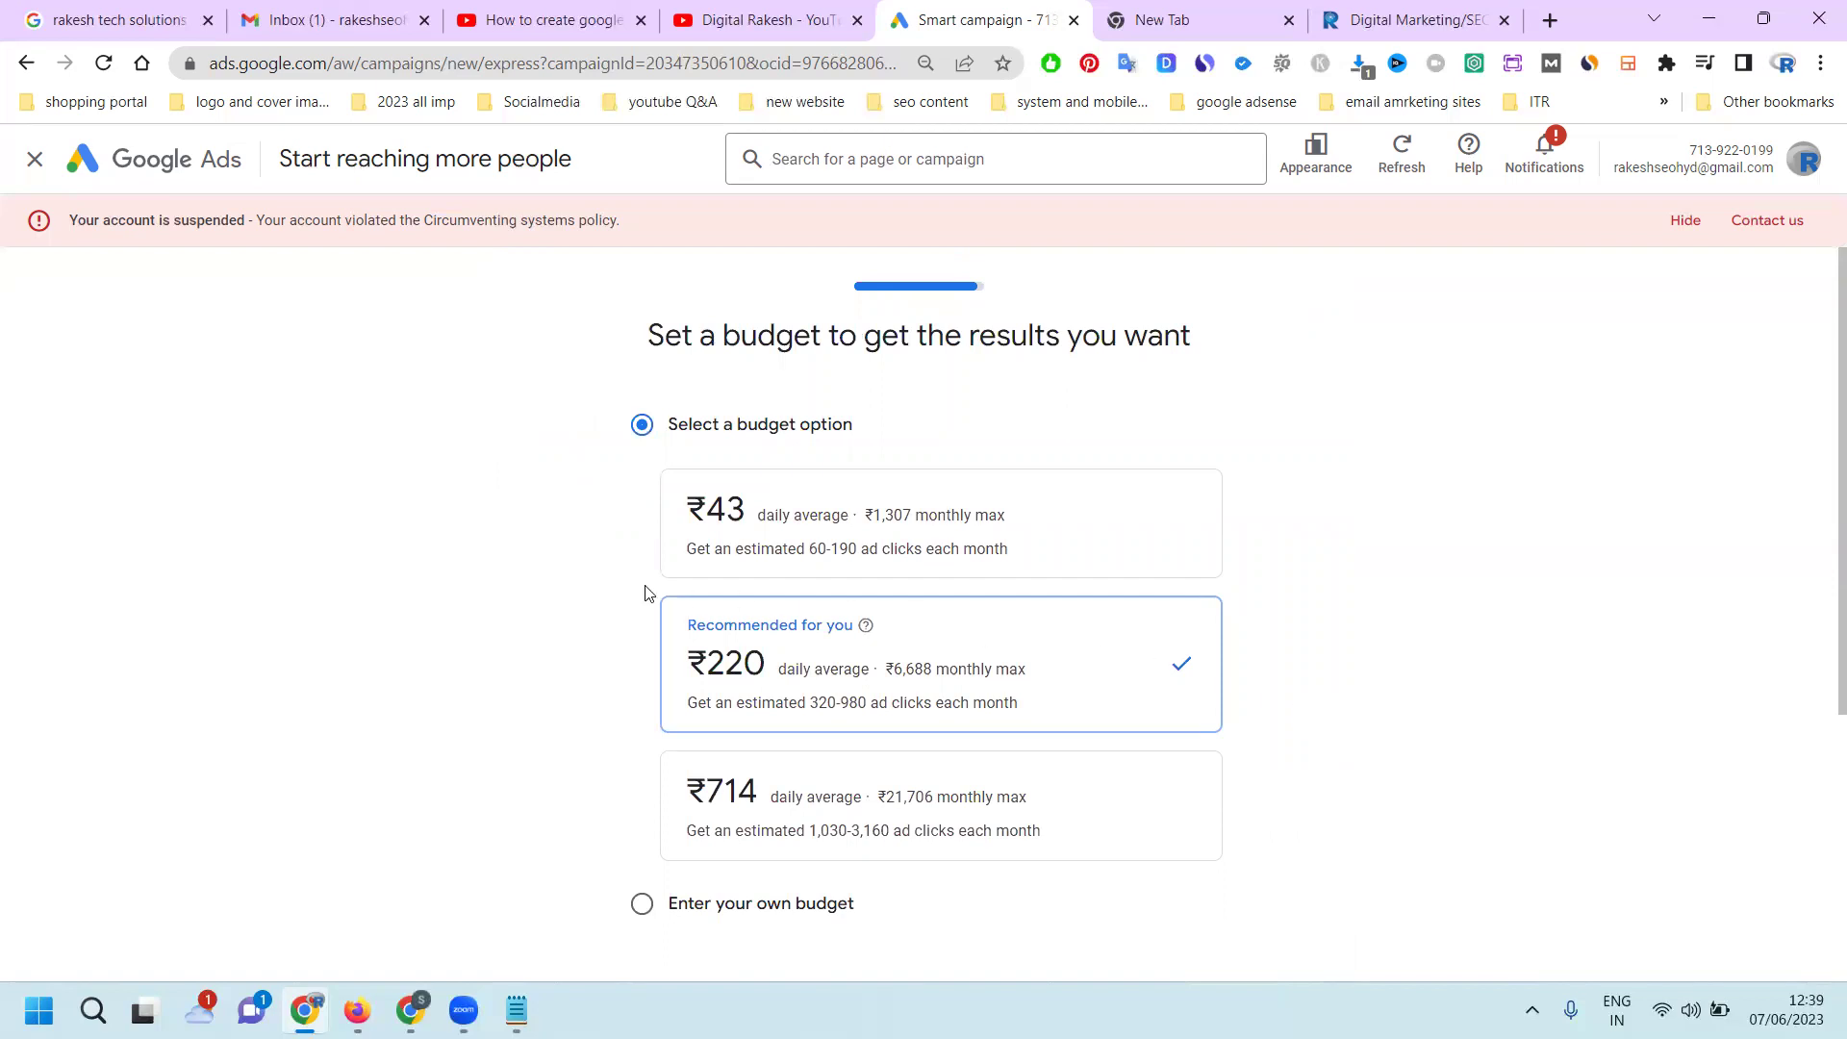
Switch to a custom budget and drag the daily amount down to about ₹11
scroll(567, 595, down, 2)
scroll(568, 595, down, 2)
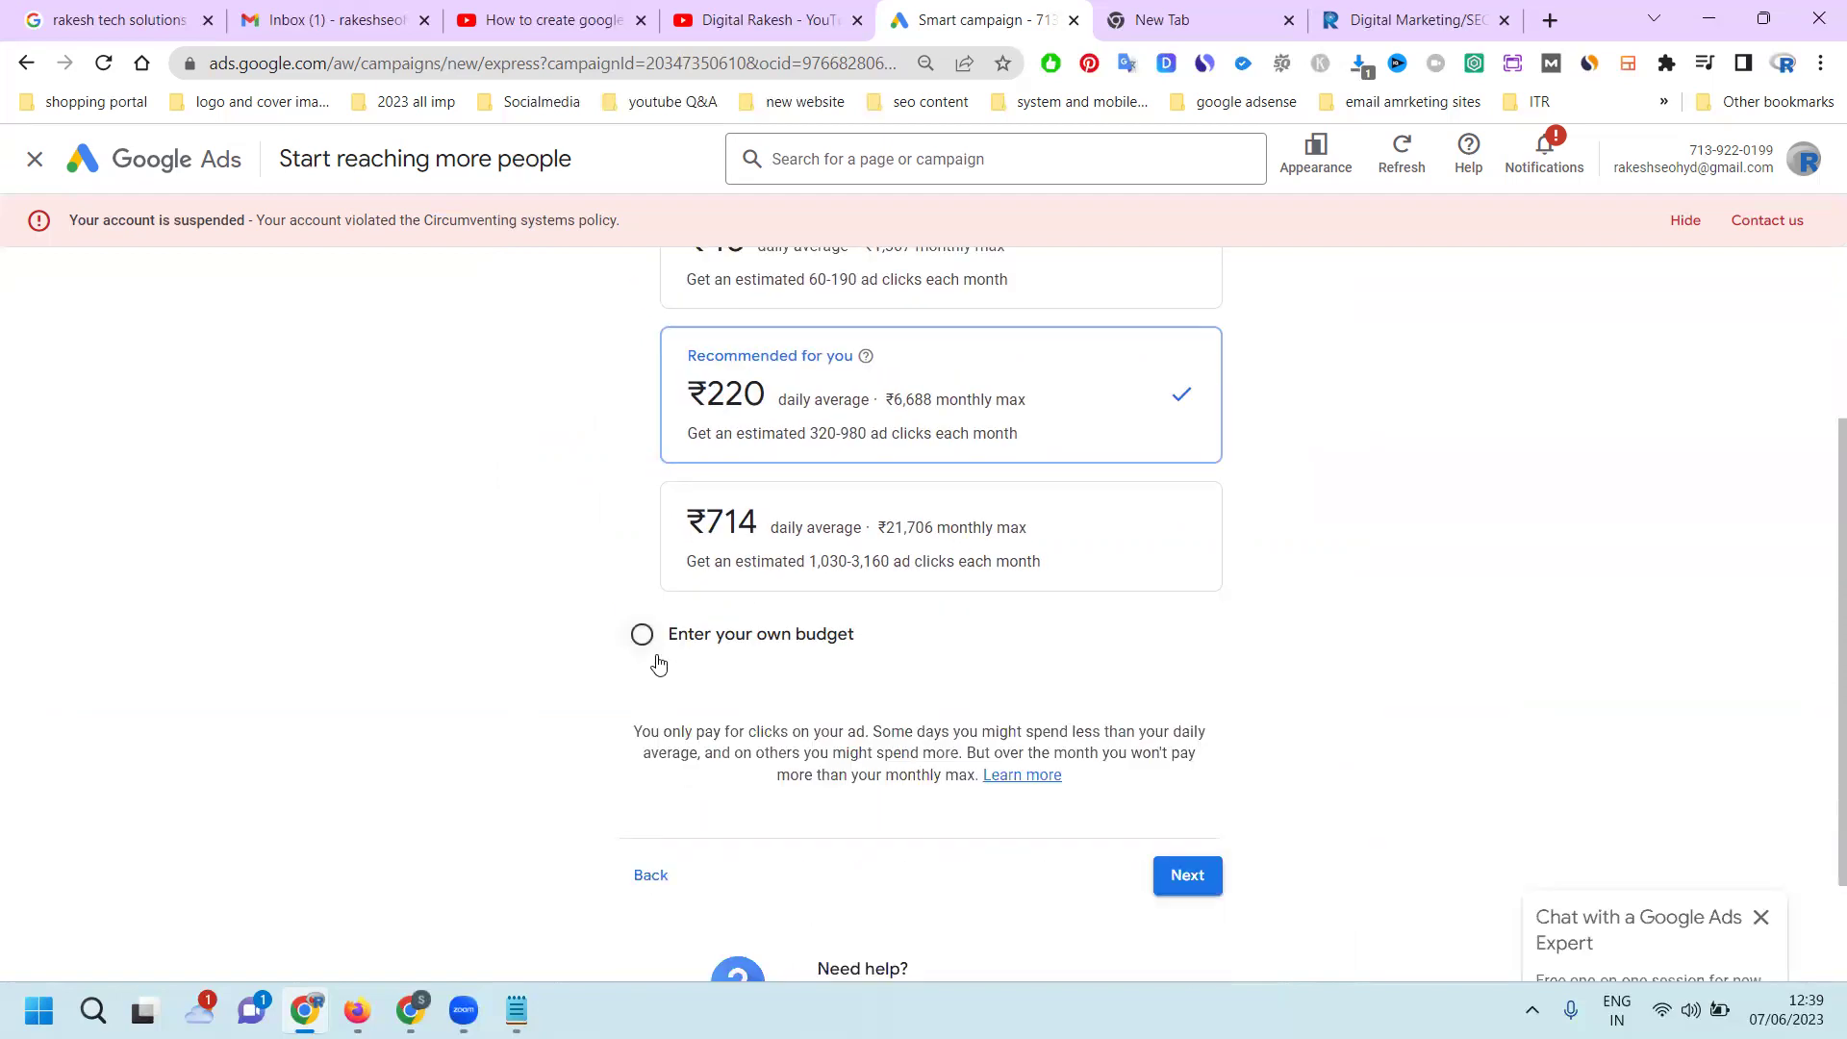
click(643, 636)
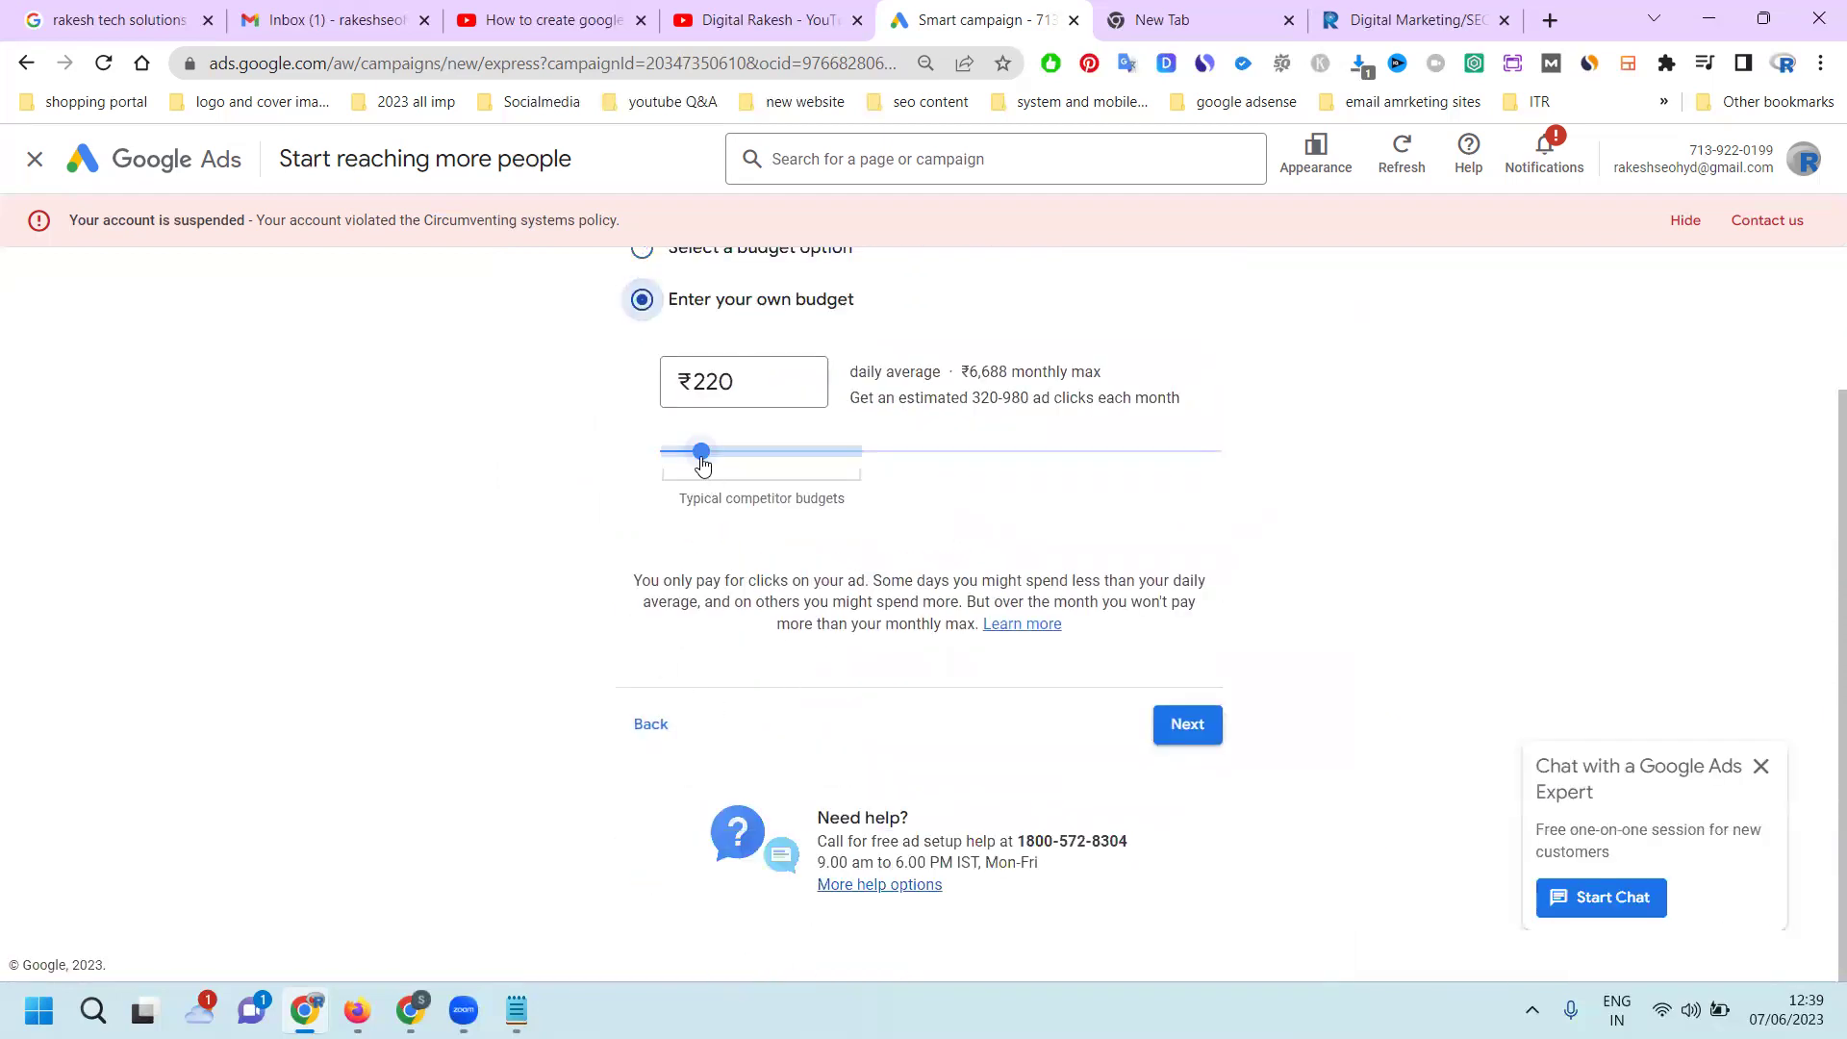
drag(701, 452, 668, 449)
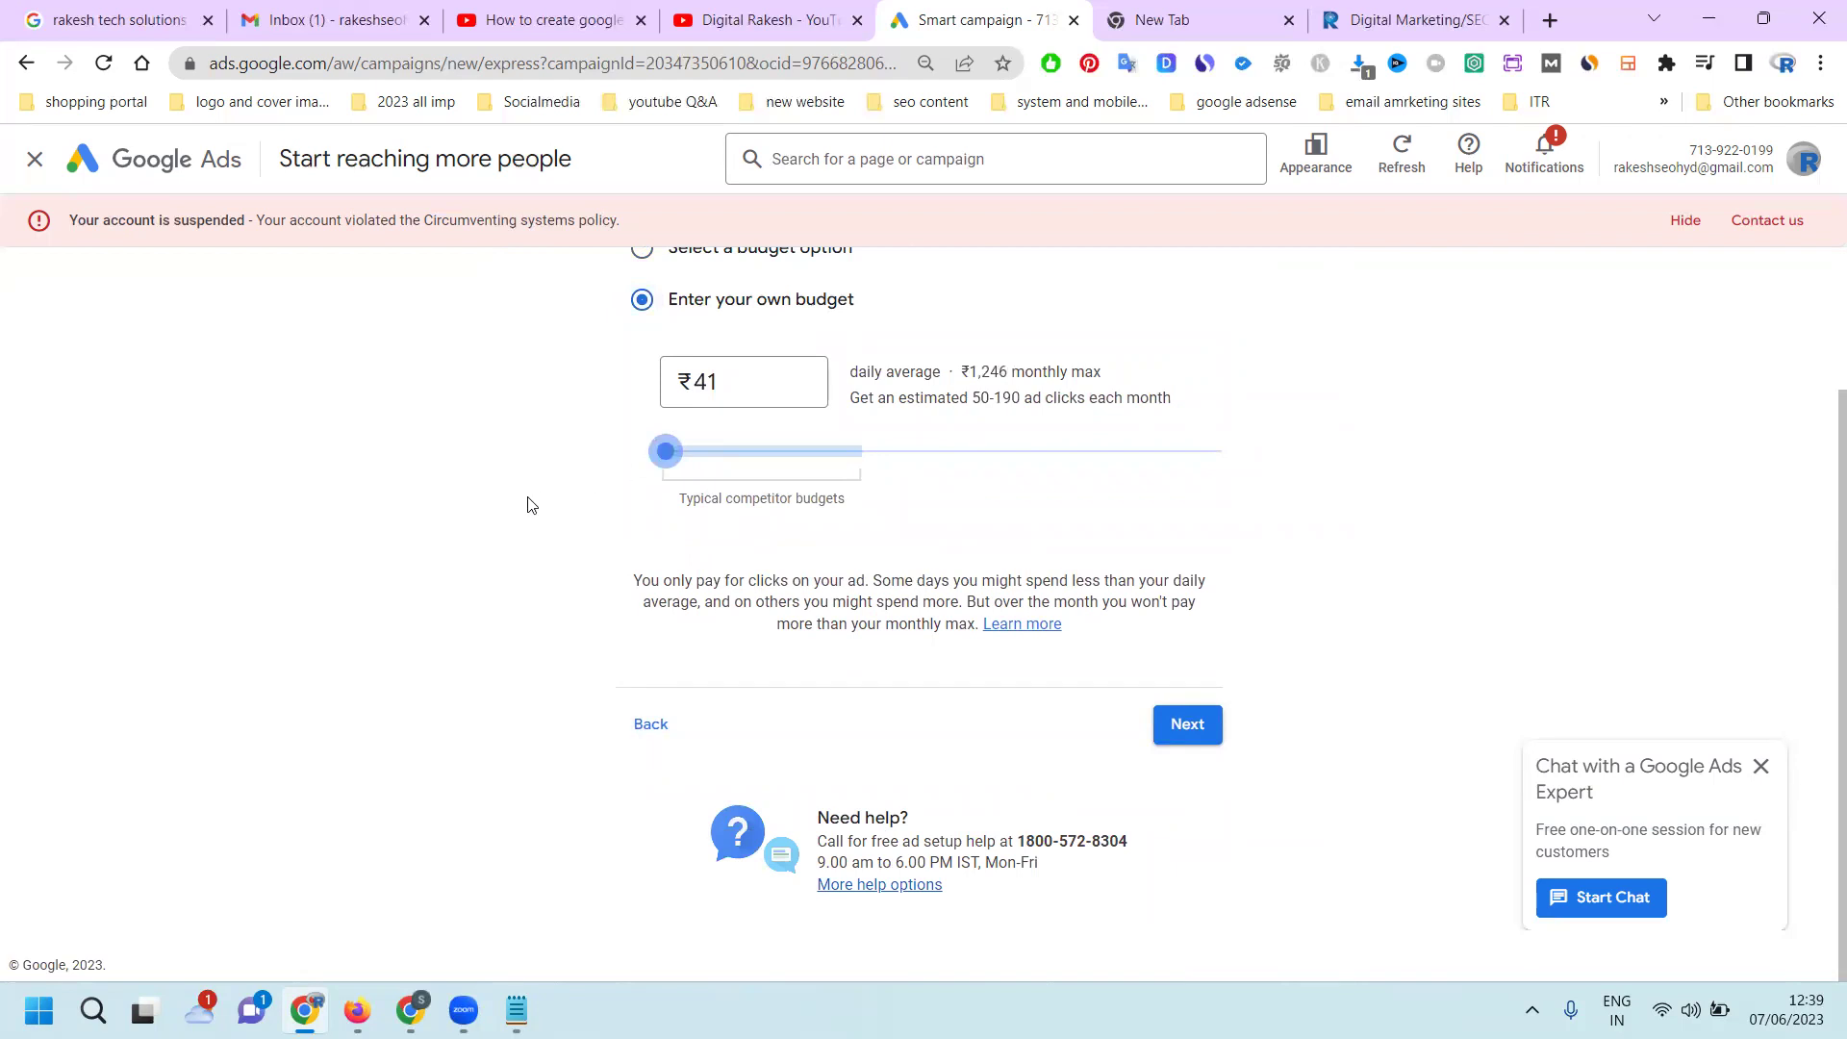
scroll(524, 510, up, 1)
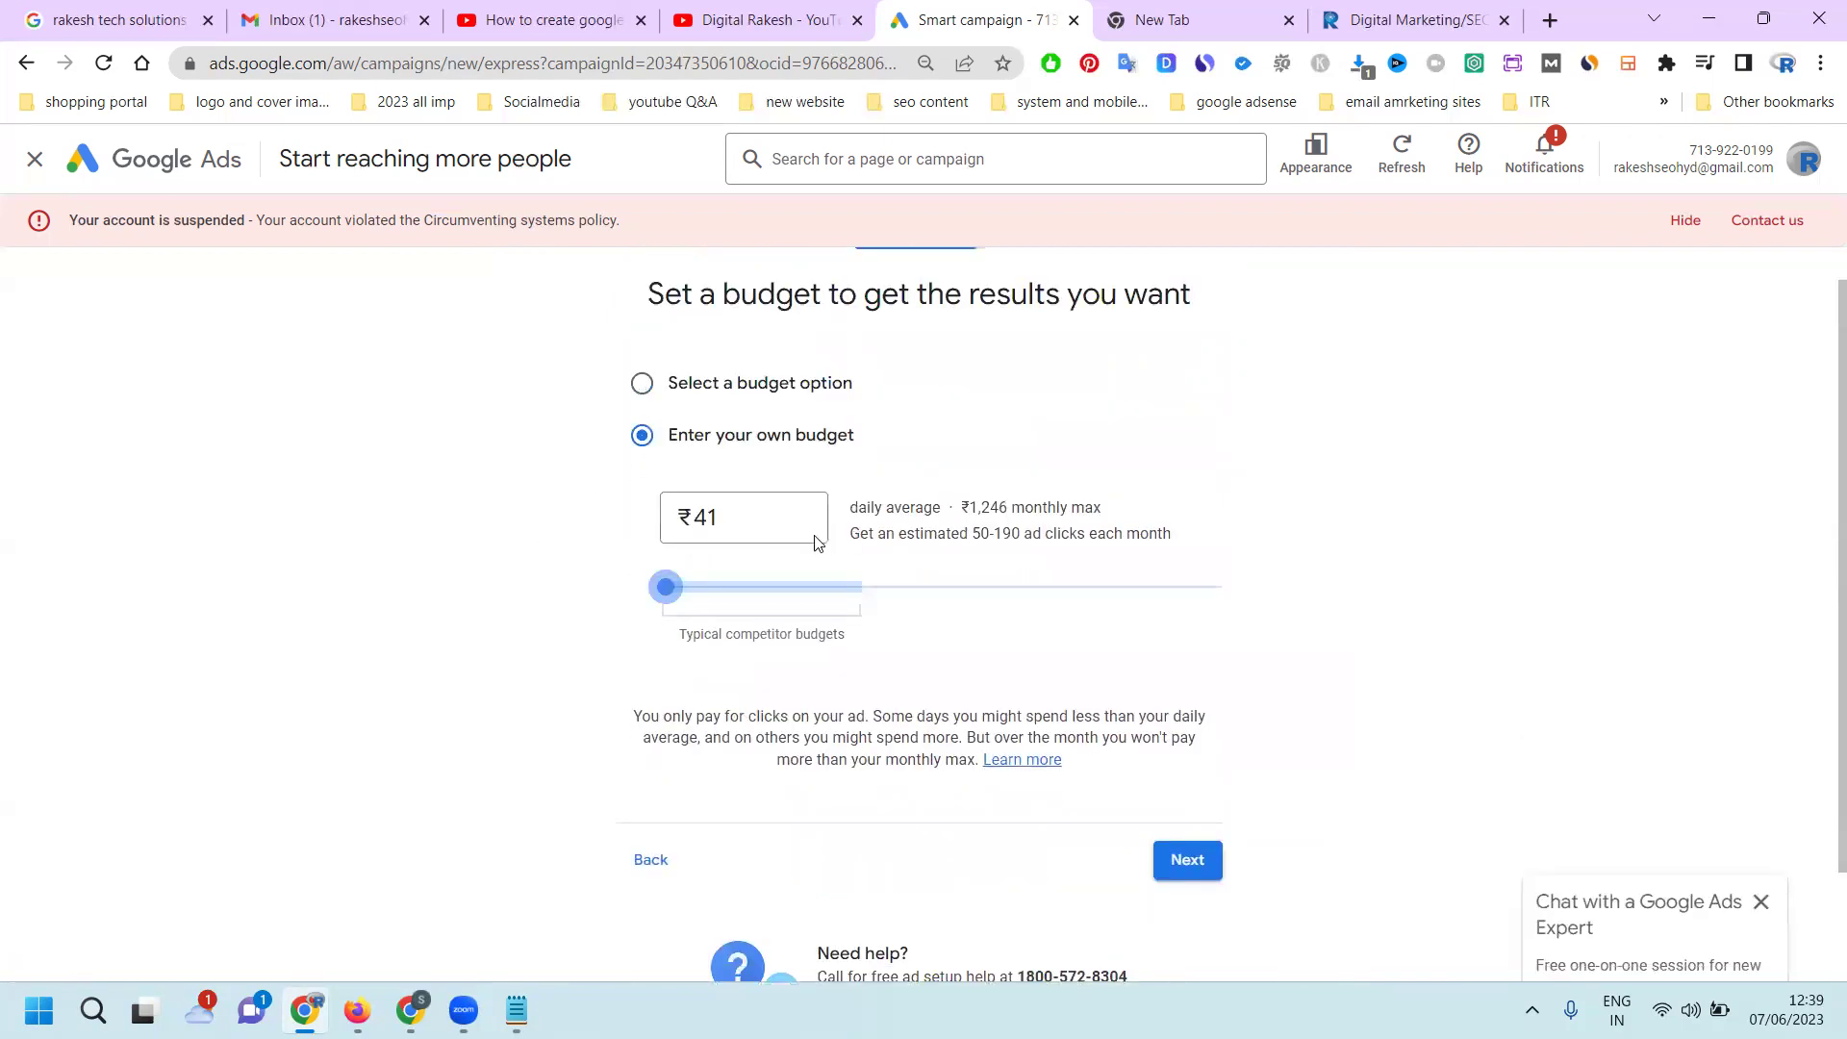
drag(664, 586, 649, 589)
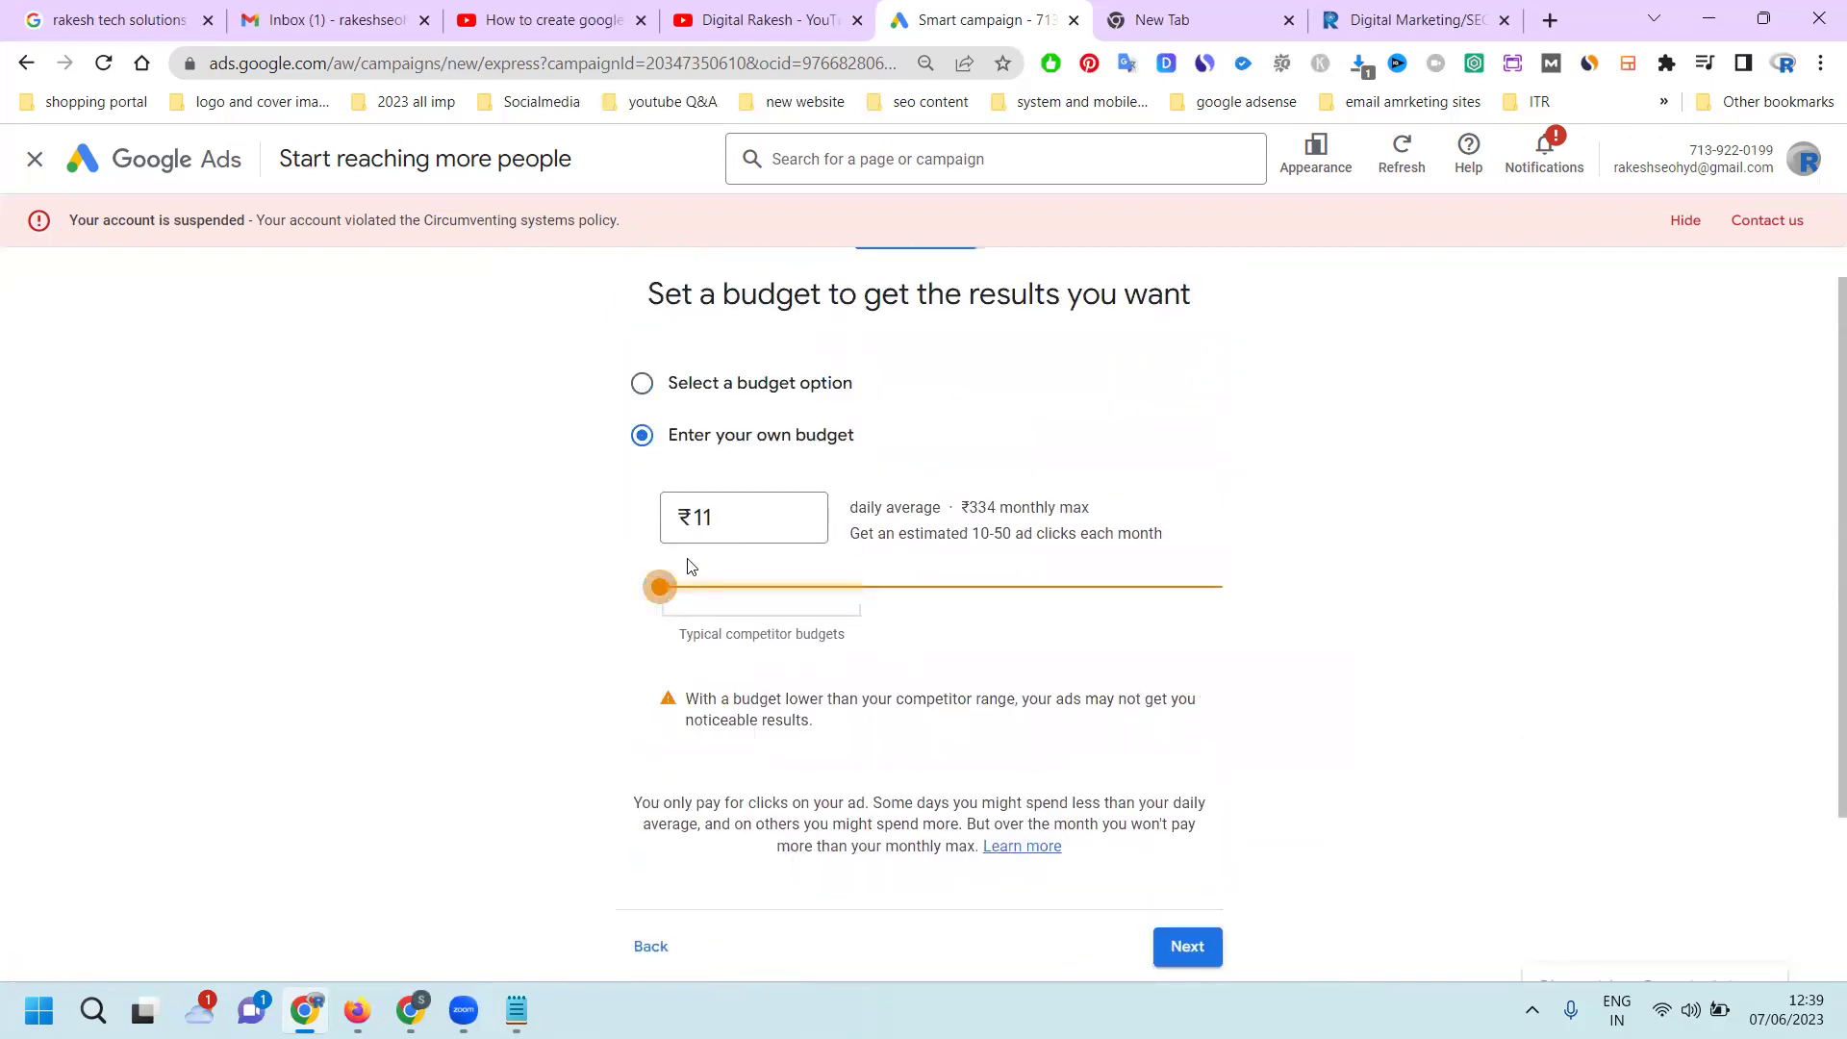
Try typed daily budgets of 40, 38, 37 and smaller values, clearing the box at the end
click(709, 520)
double_click(725, 520)
text(40)
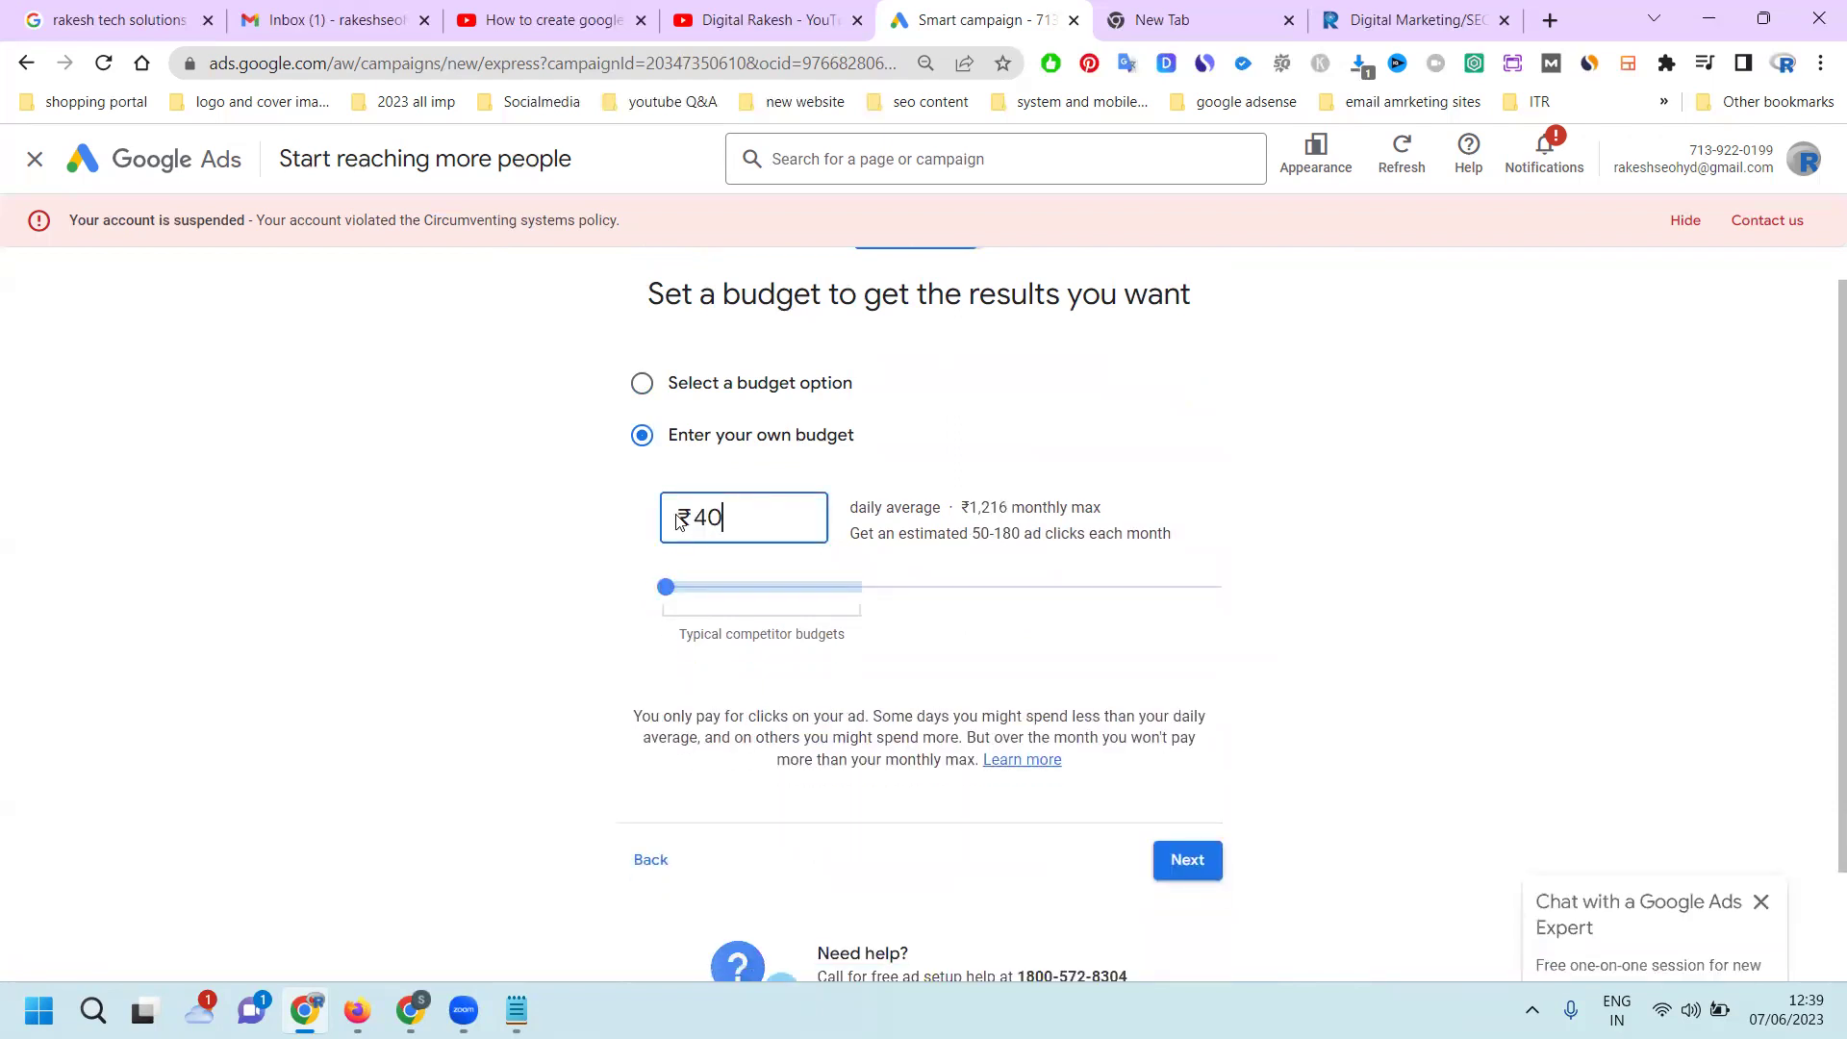
key(BackSpace)
key(BackSpace)
text(38)
double_click(743, 518)
text(37)
key(BackSpace)
text(5)
key(BackSpace)
text(2)
key(BackSpace)
text(1)
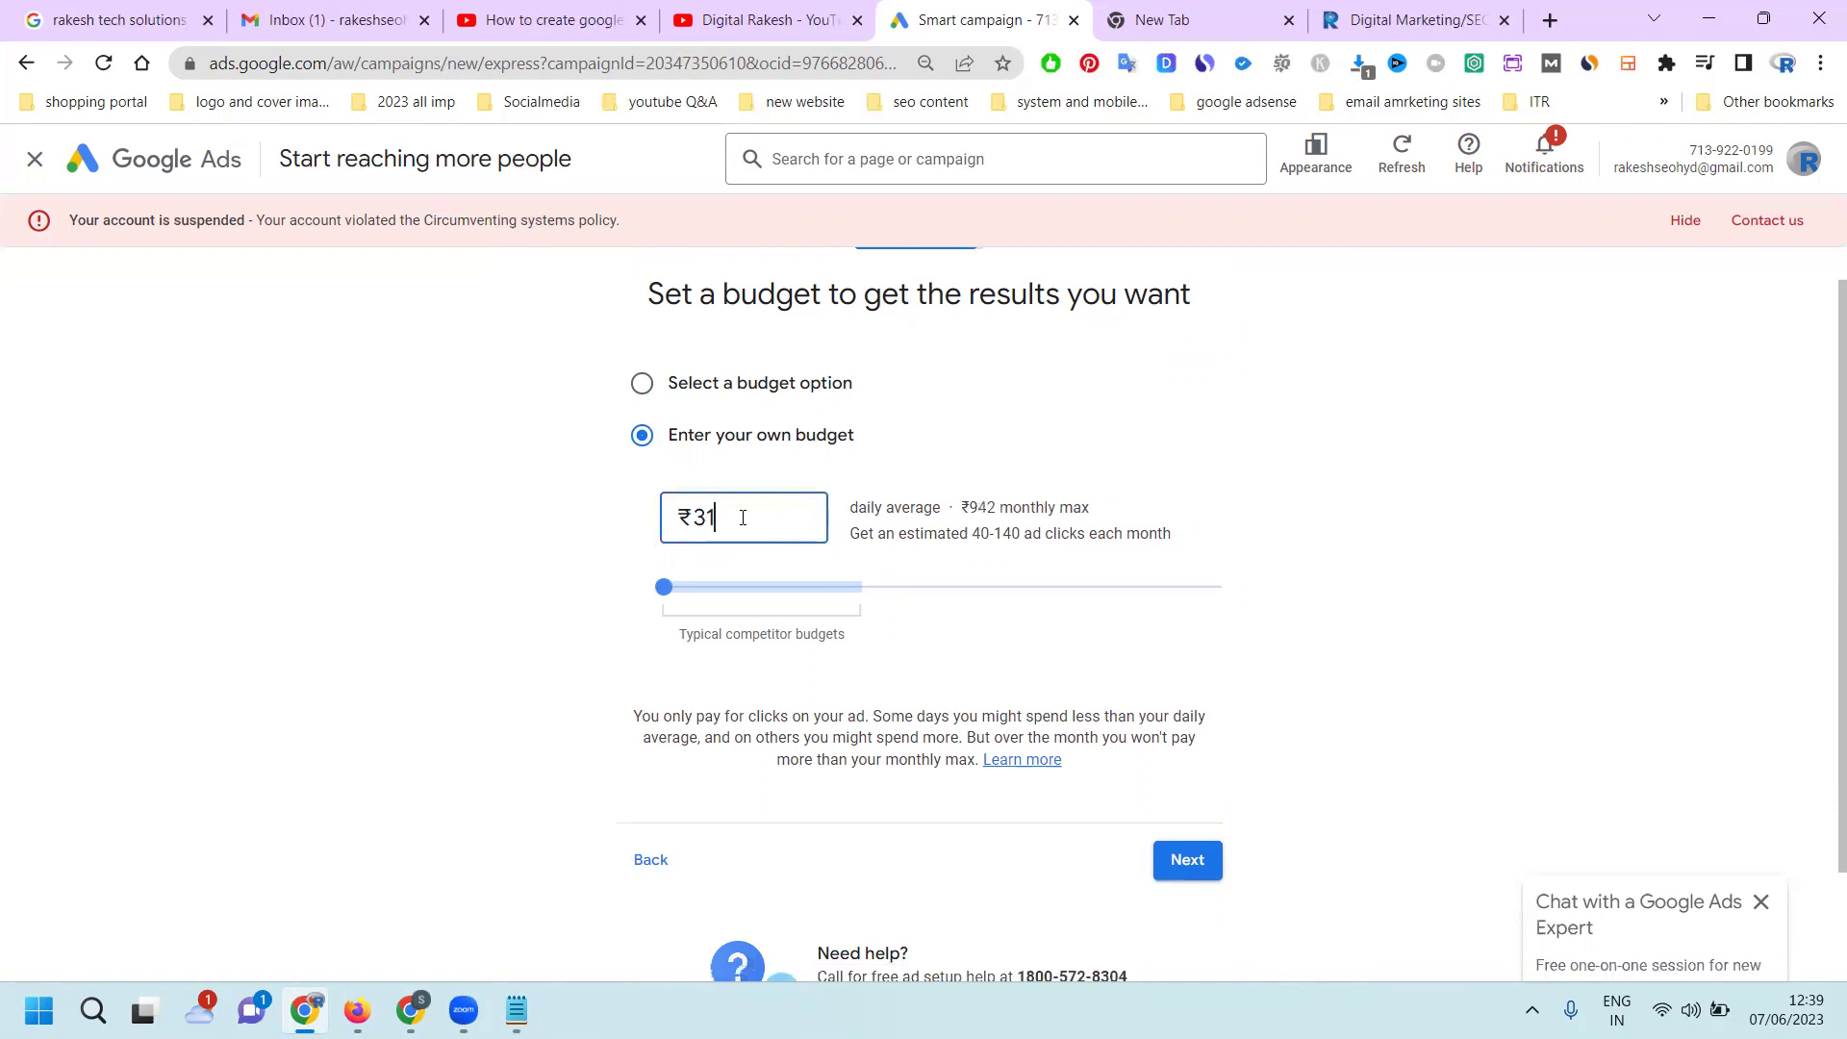
key(BackSpace)
text(0)
key(BackSpace)
key(BackSpace)
text(28)
key(BackSpace)
key(BackSpace)
text(21)
key(BackSpace)
key(BackSpace)
Try ₹10 and ₹11 against the ₹10.85 minimum, then enter a ₹40 daily budget
text(10)
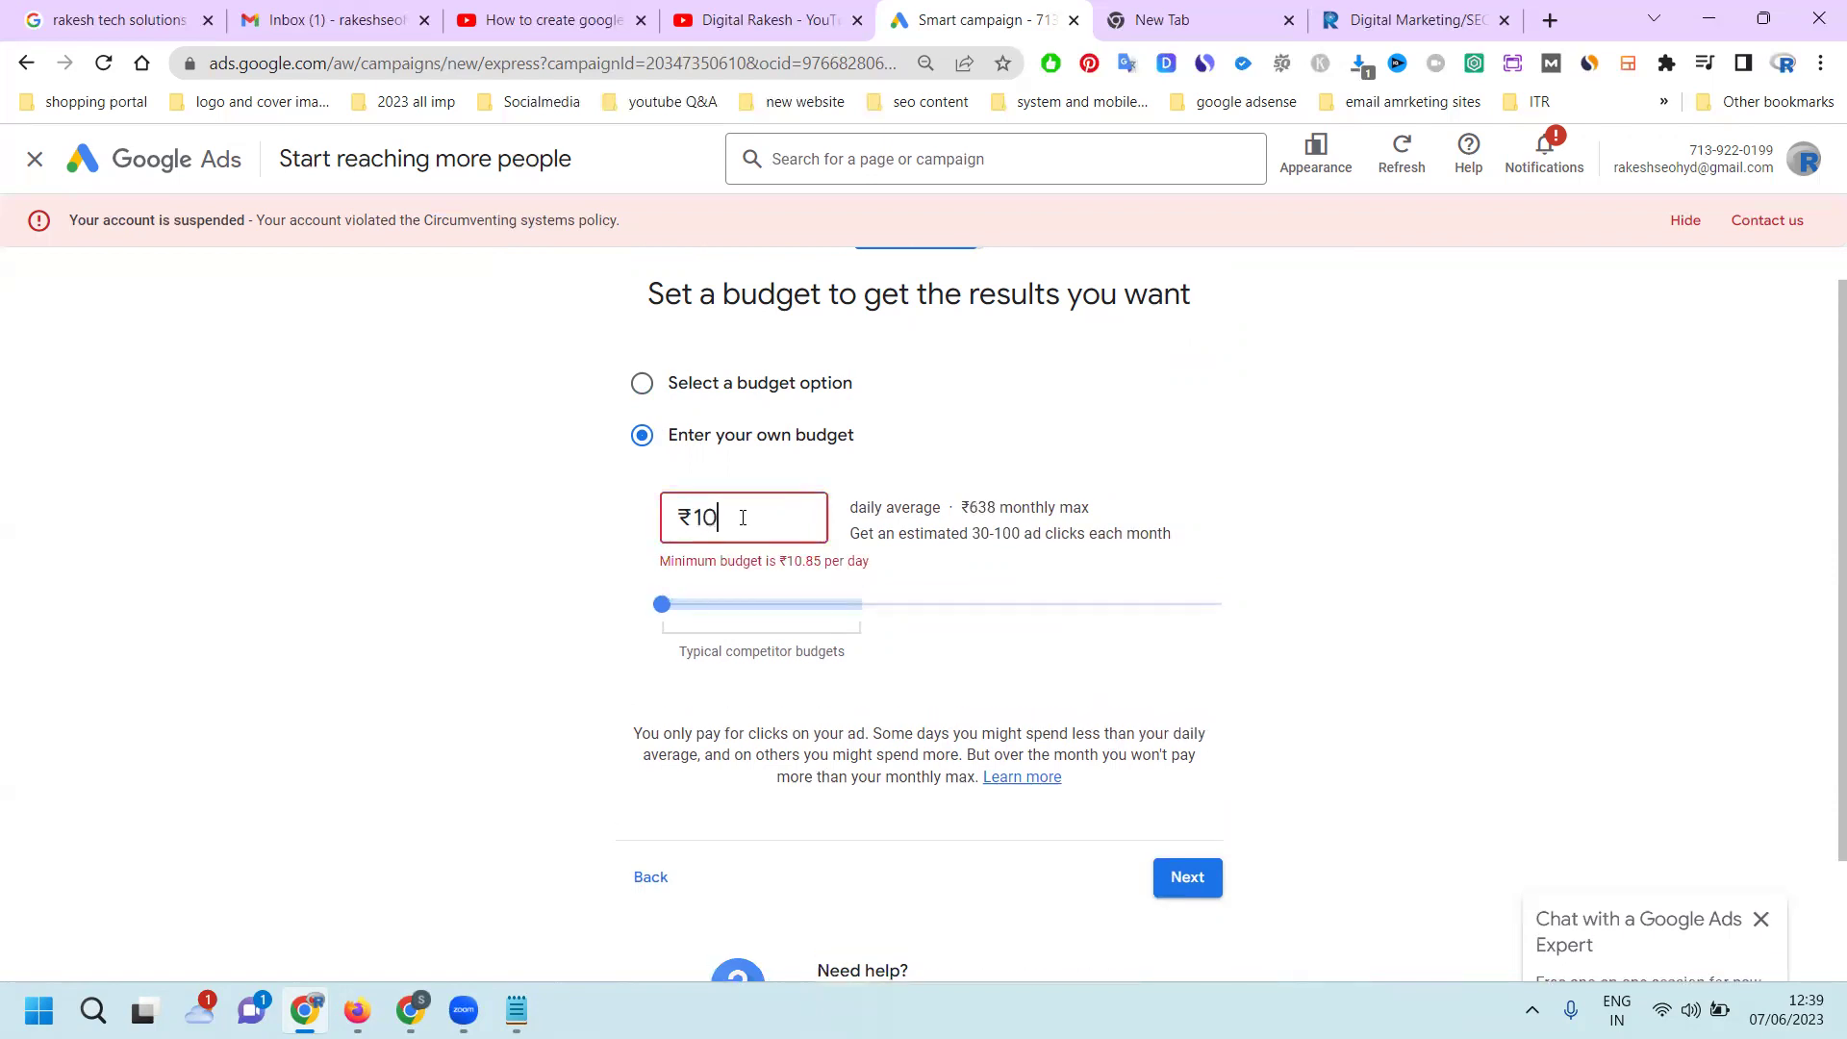
double_click(743, 518)
click(790, 560)
drag(791, 560, 825, 567)
click(756, 508)
text(11)
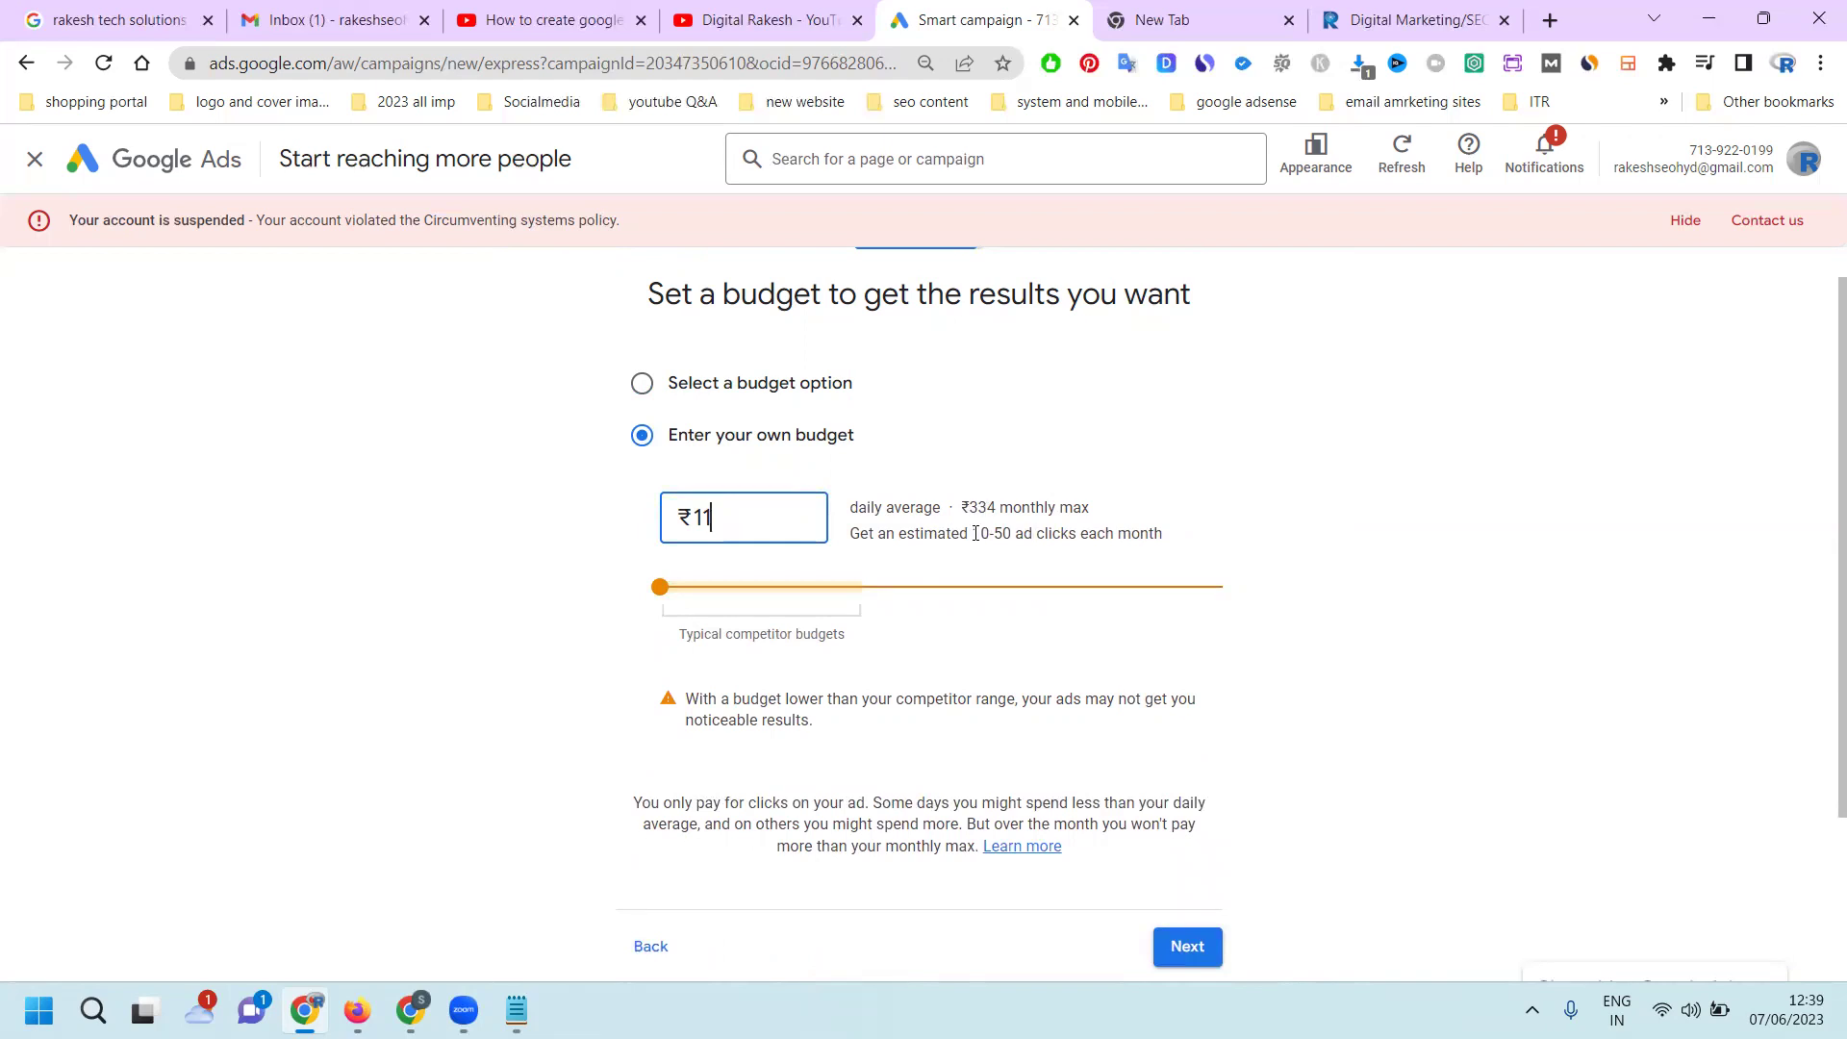
drag(972, 534, 1007, 535)
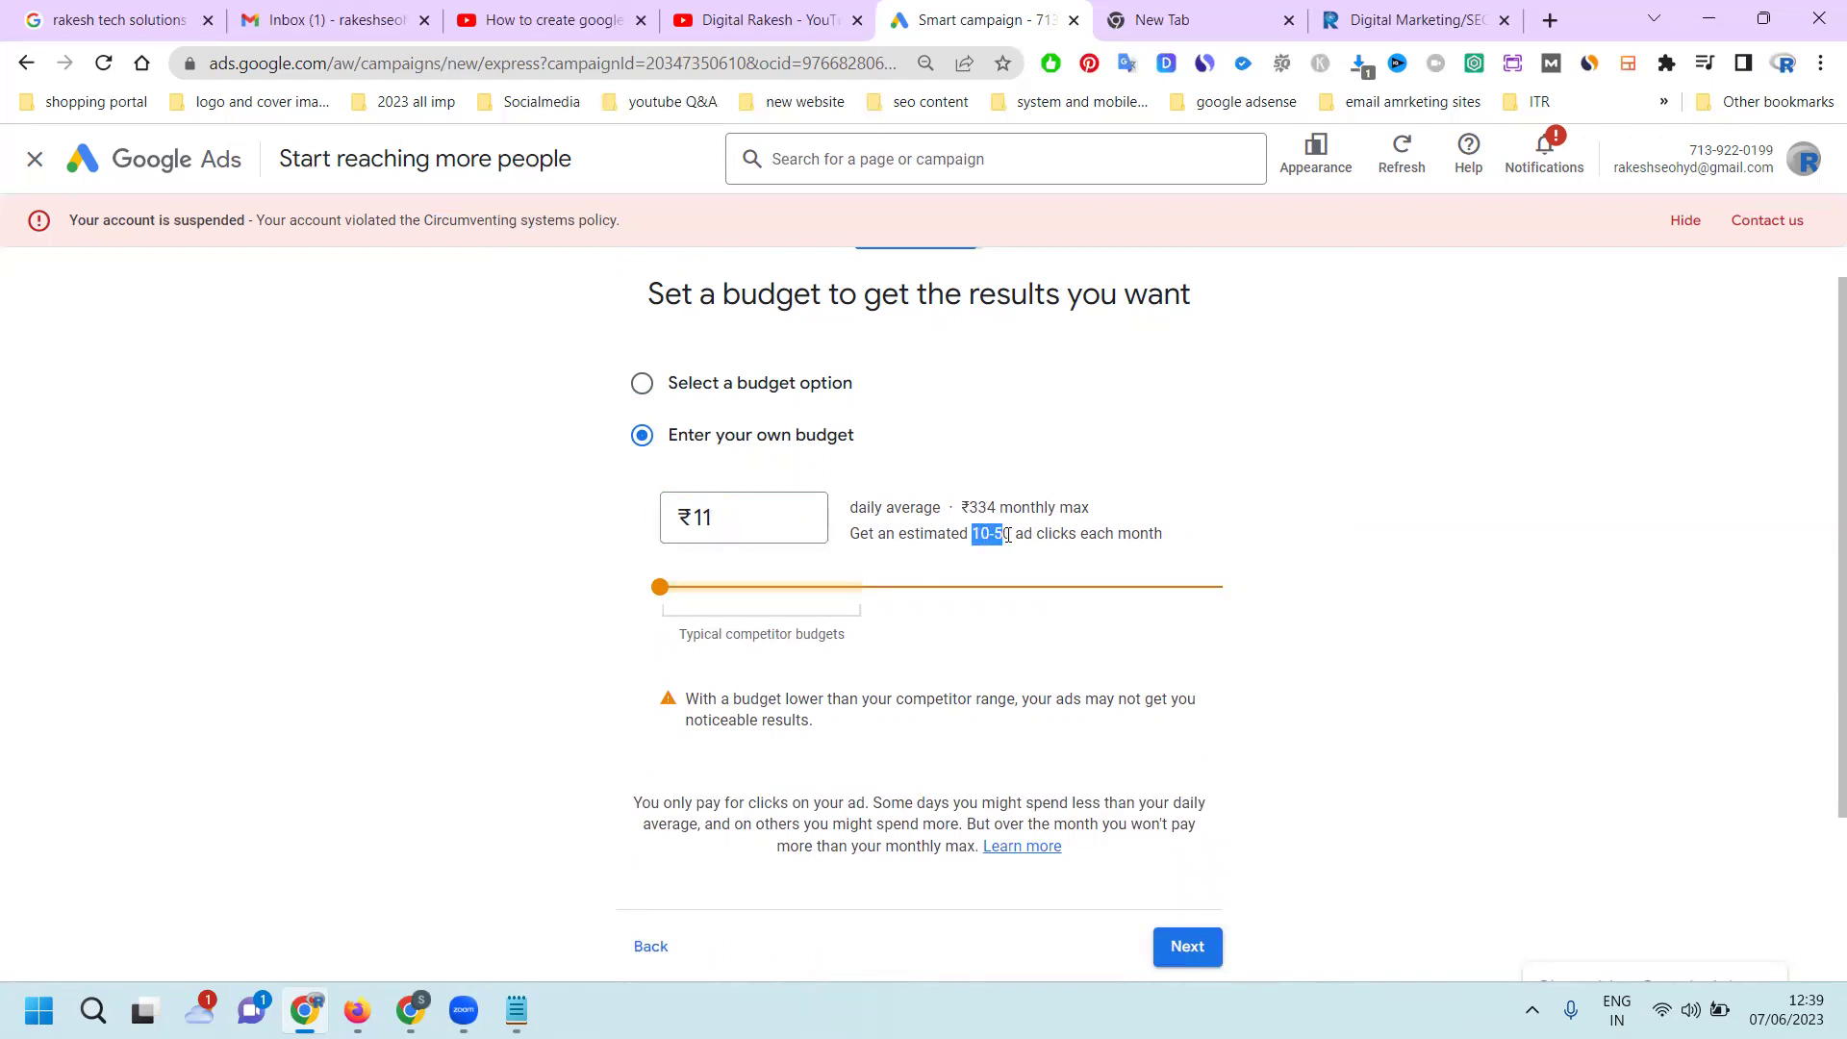
double_click(766, 524)
text(40)
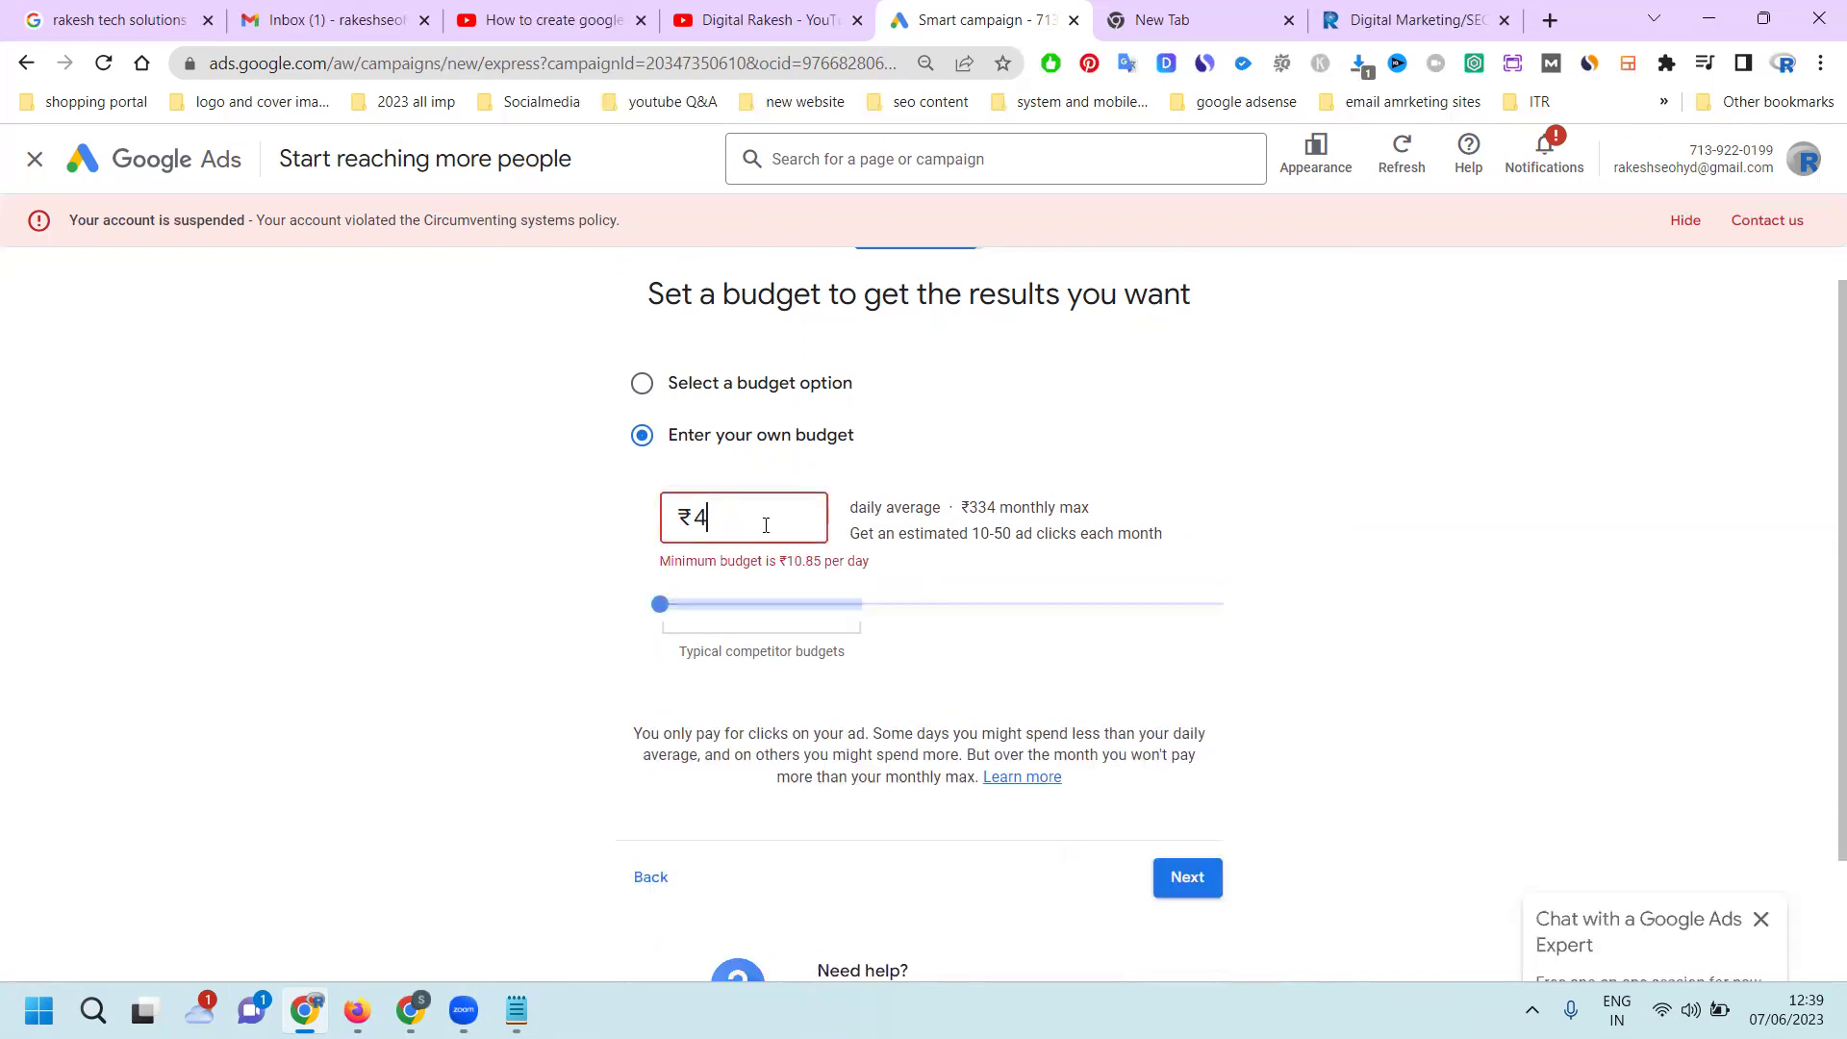
click(525, 530)
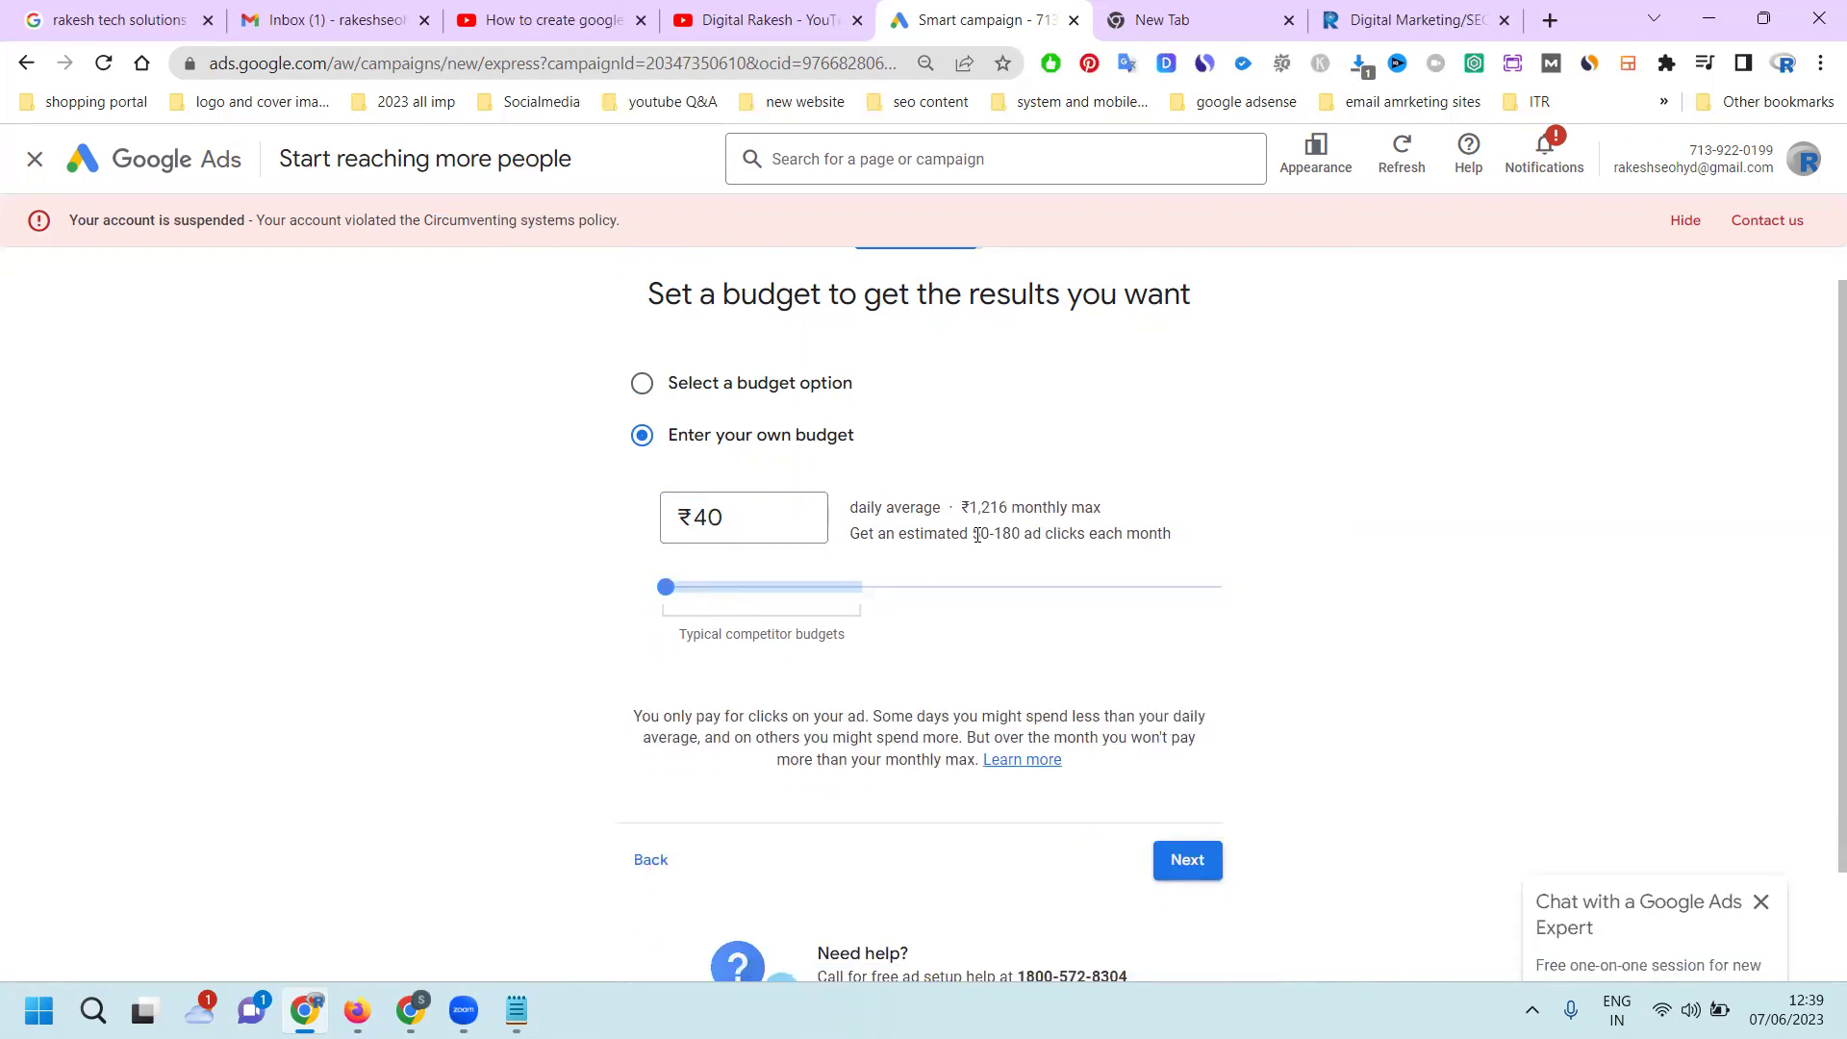
Compare higher slider budgets, then re-enter ₹40 and check the 50–180 estimated monthly clicks
drag(971, 536, 1025, 543)
drag(667, 587, 864, 588)
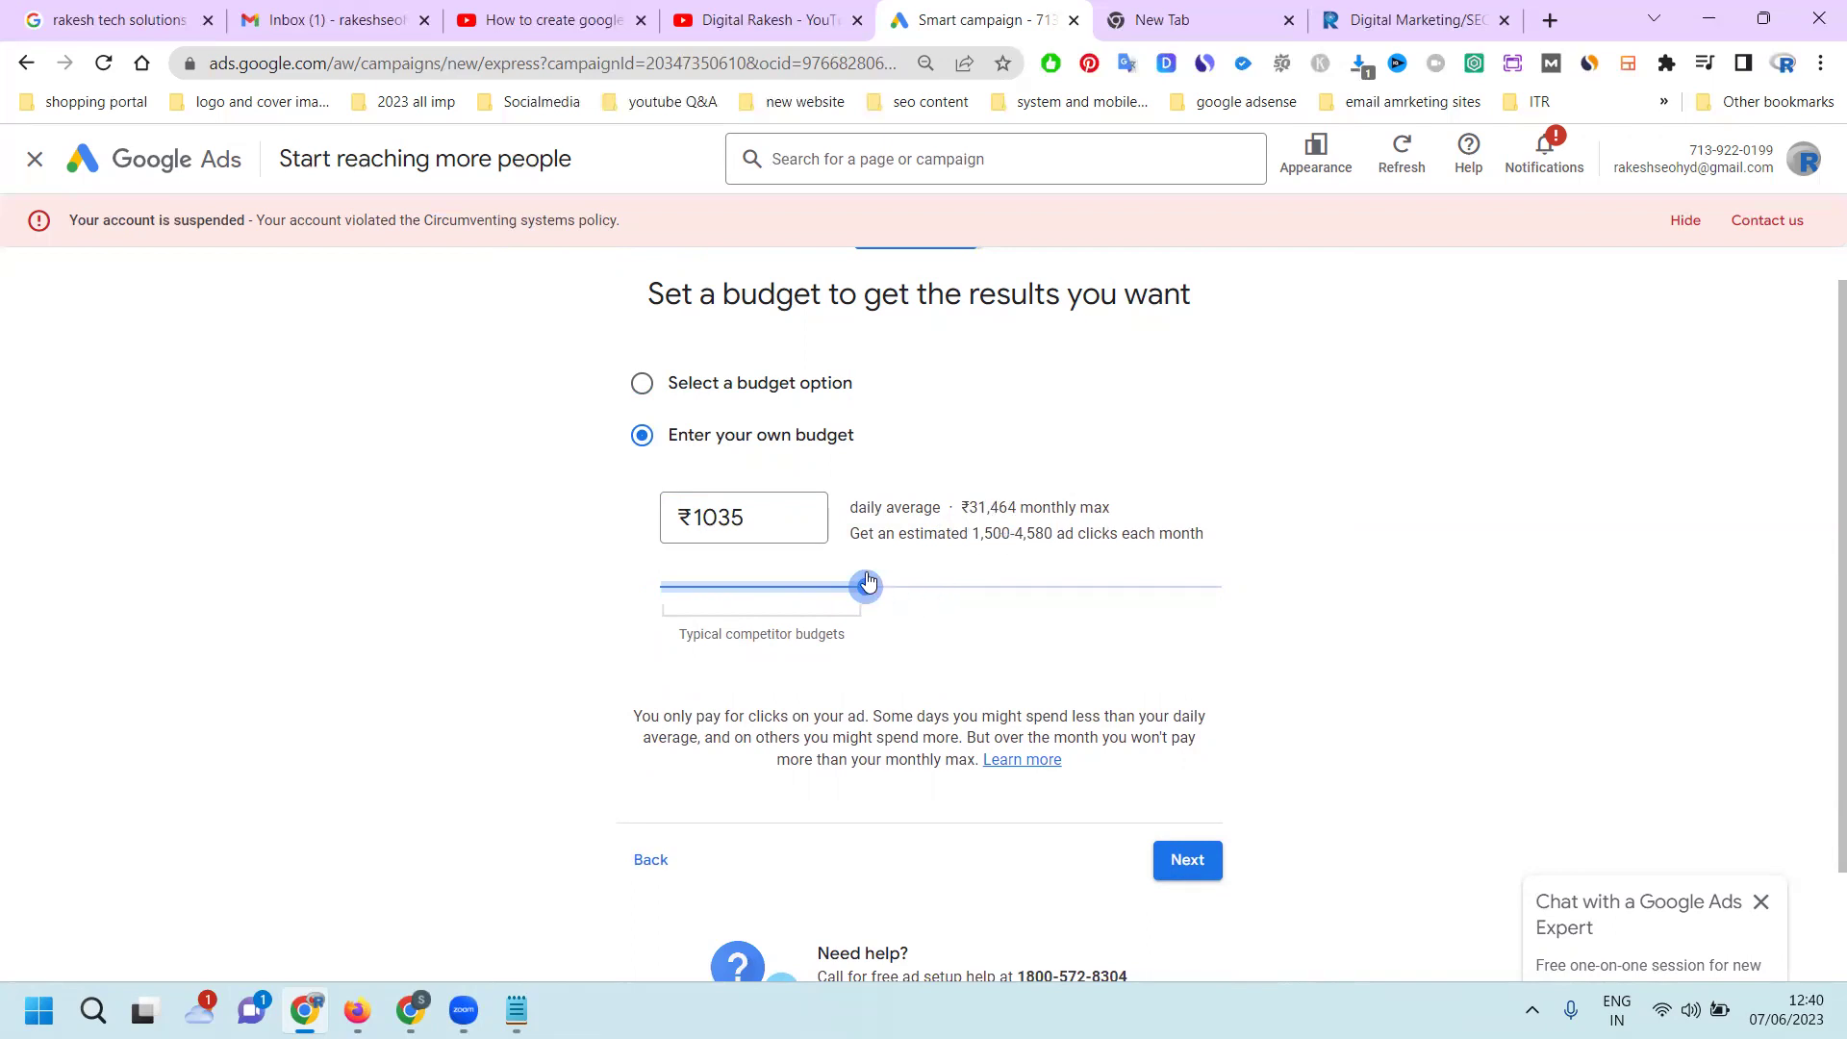
drag(867, 583, 675, 585)
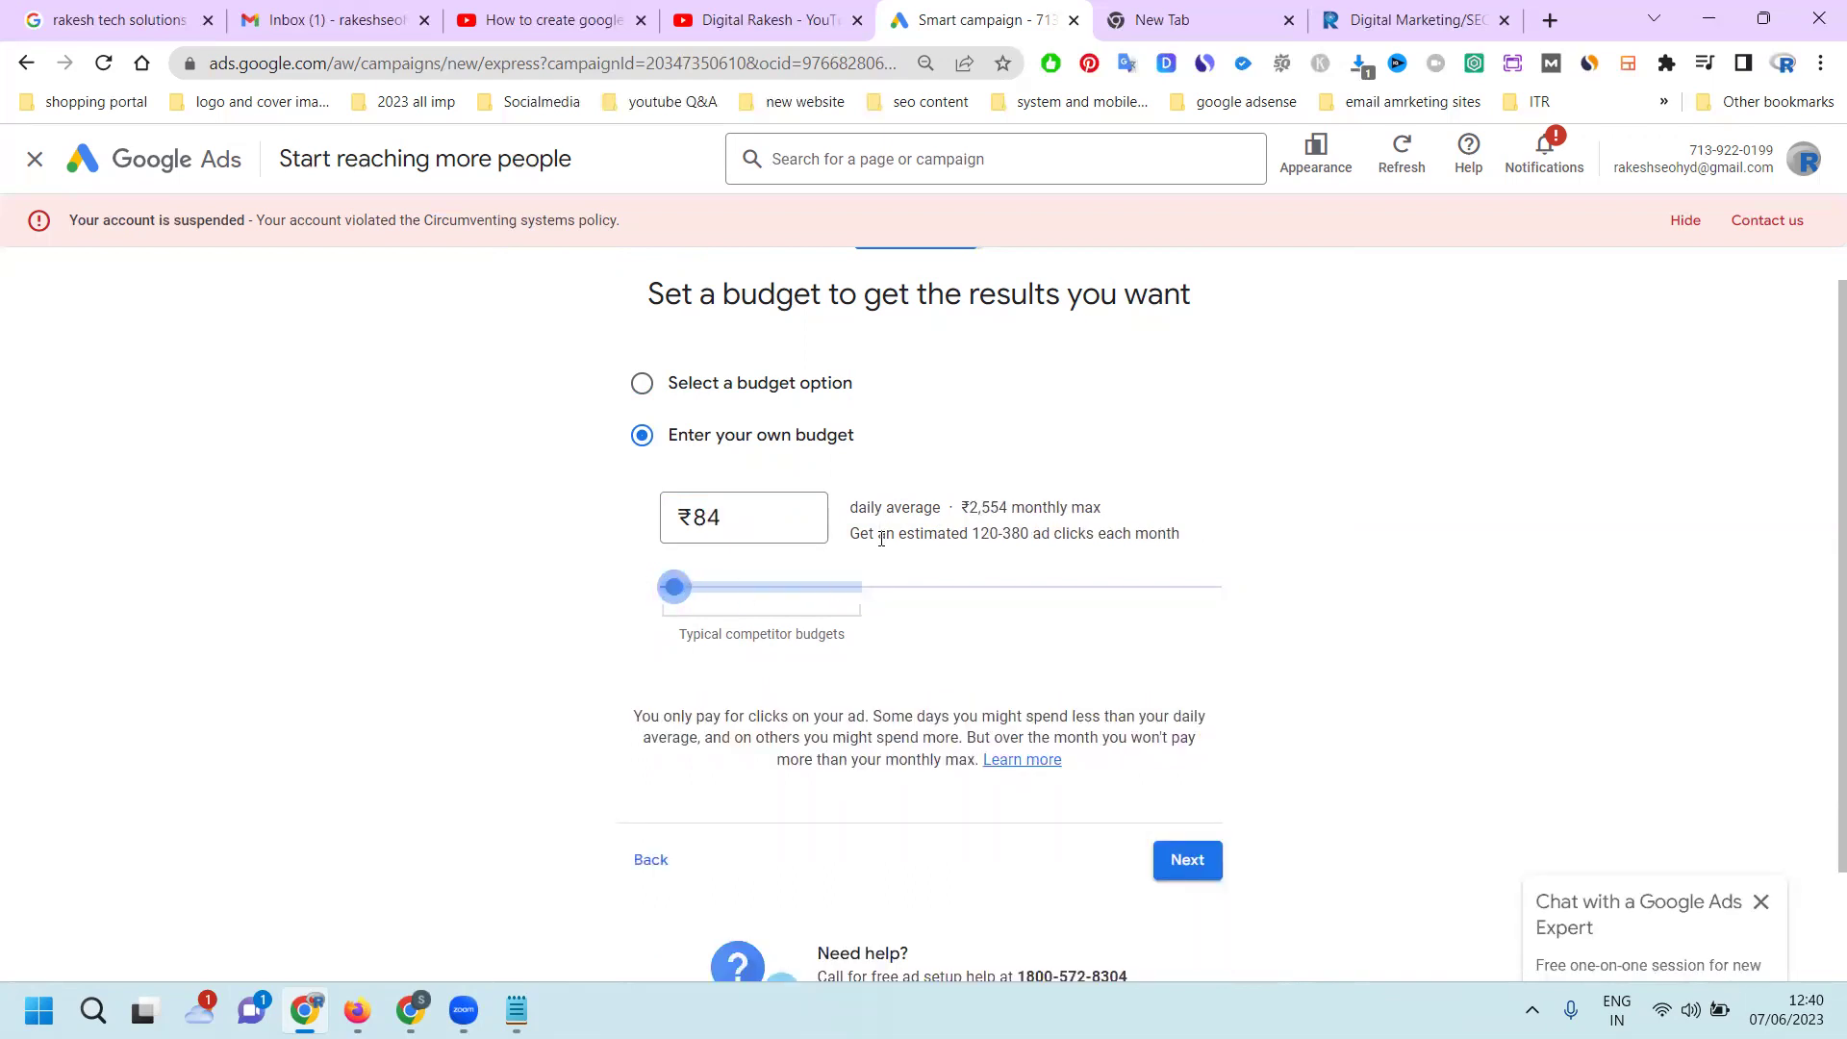
double_click(758, 519)
text(40)
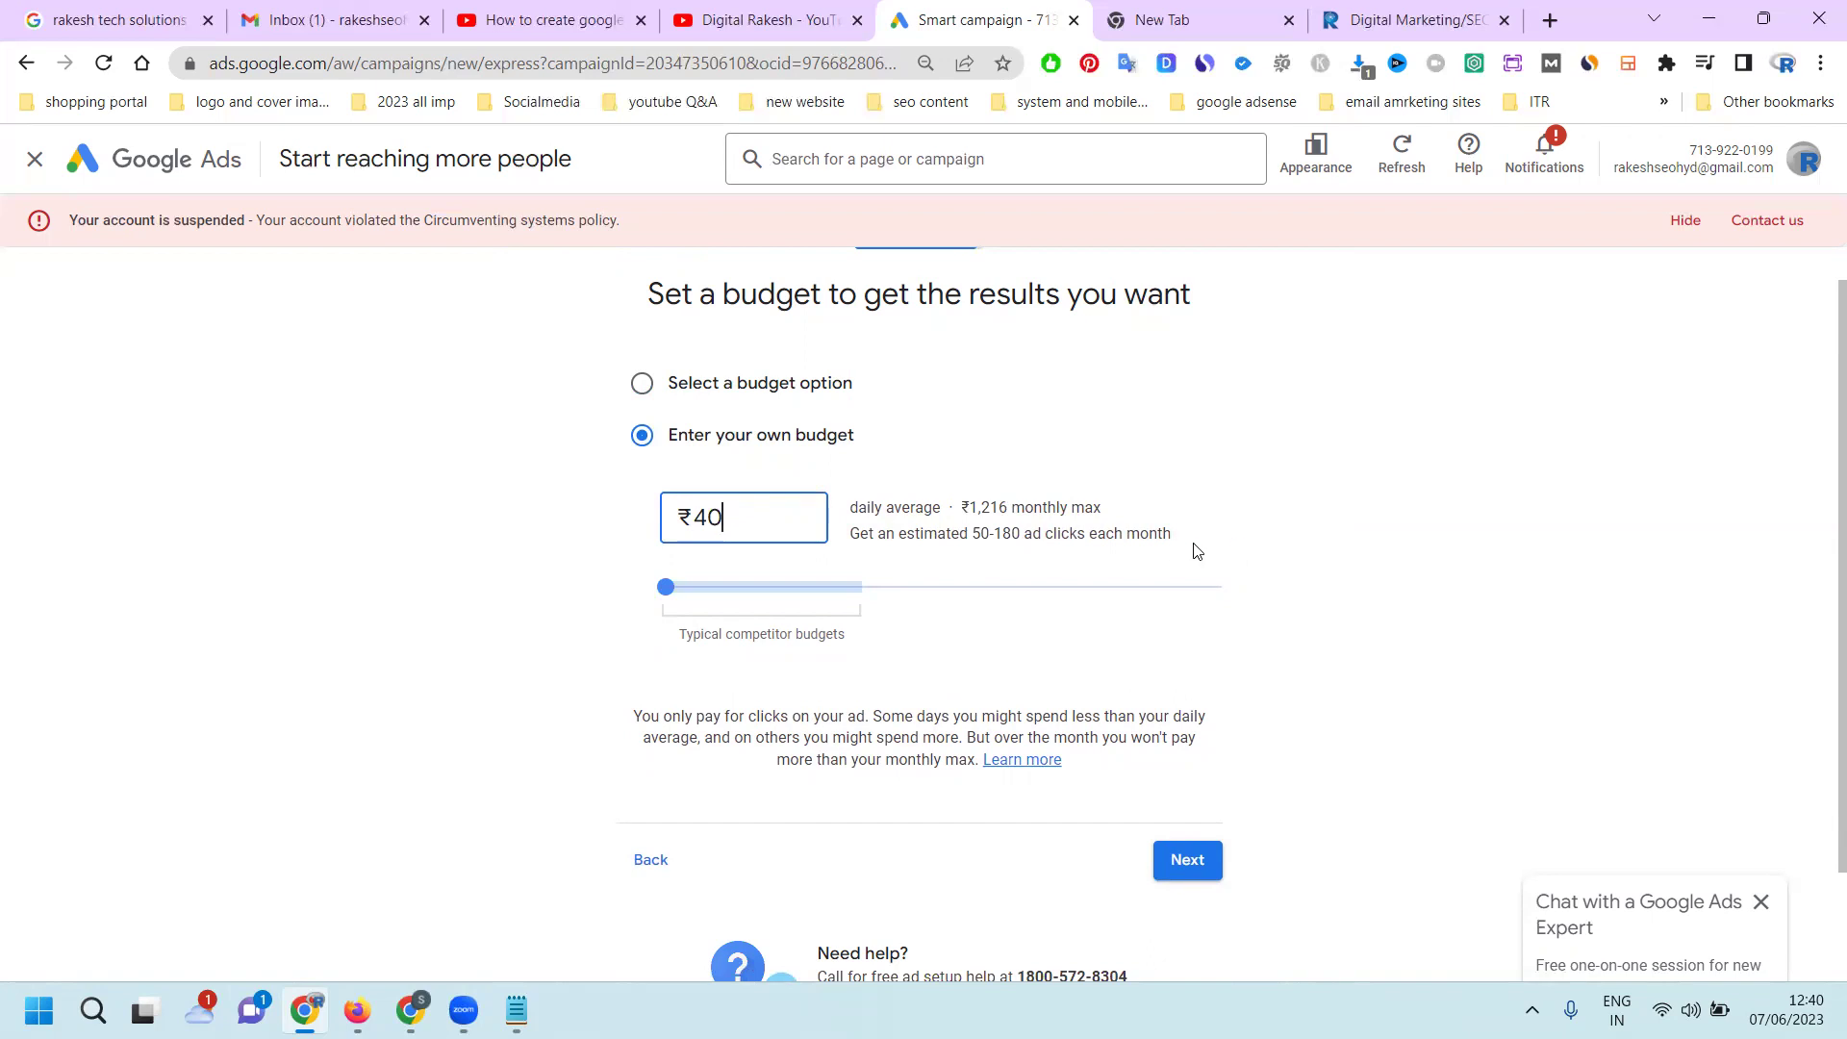
drag(973, 534, 1020, 532)
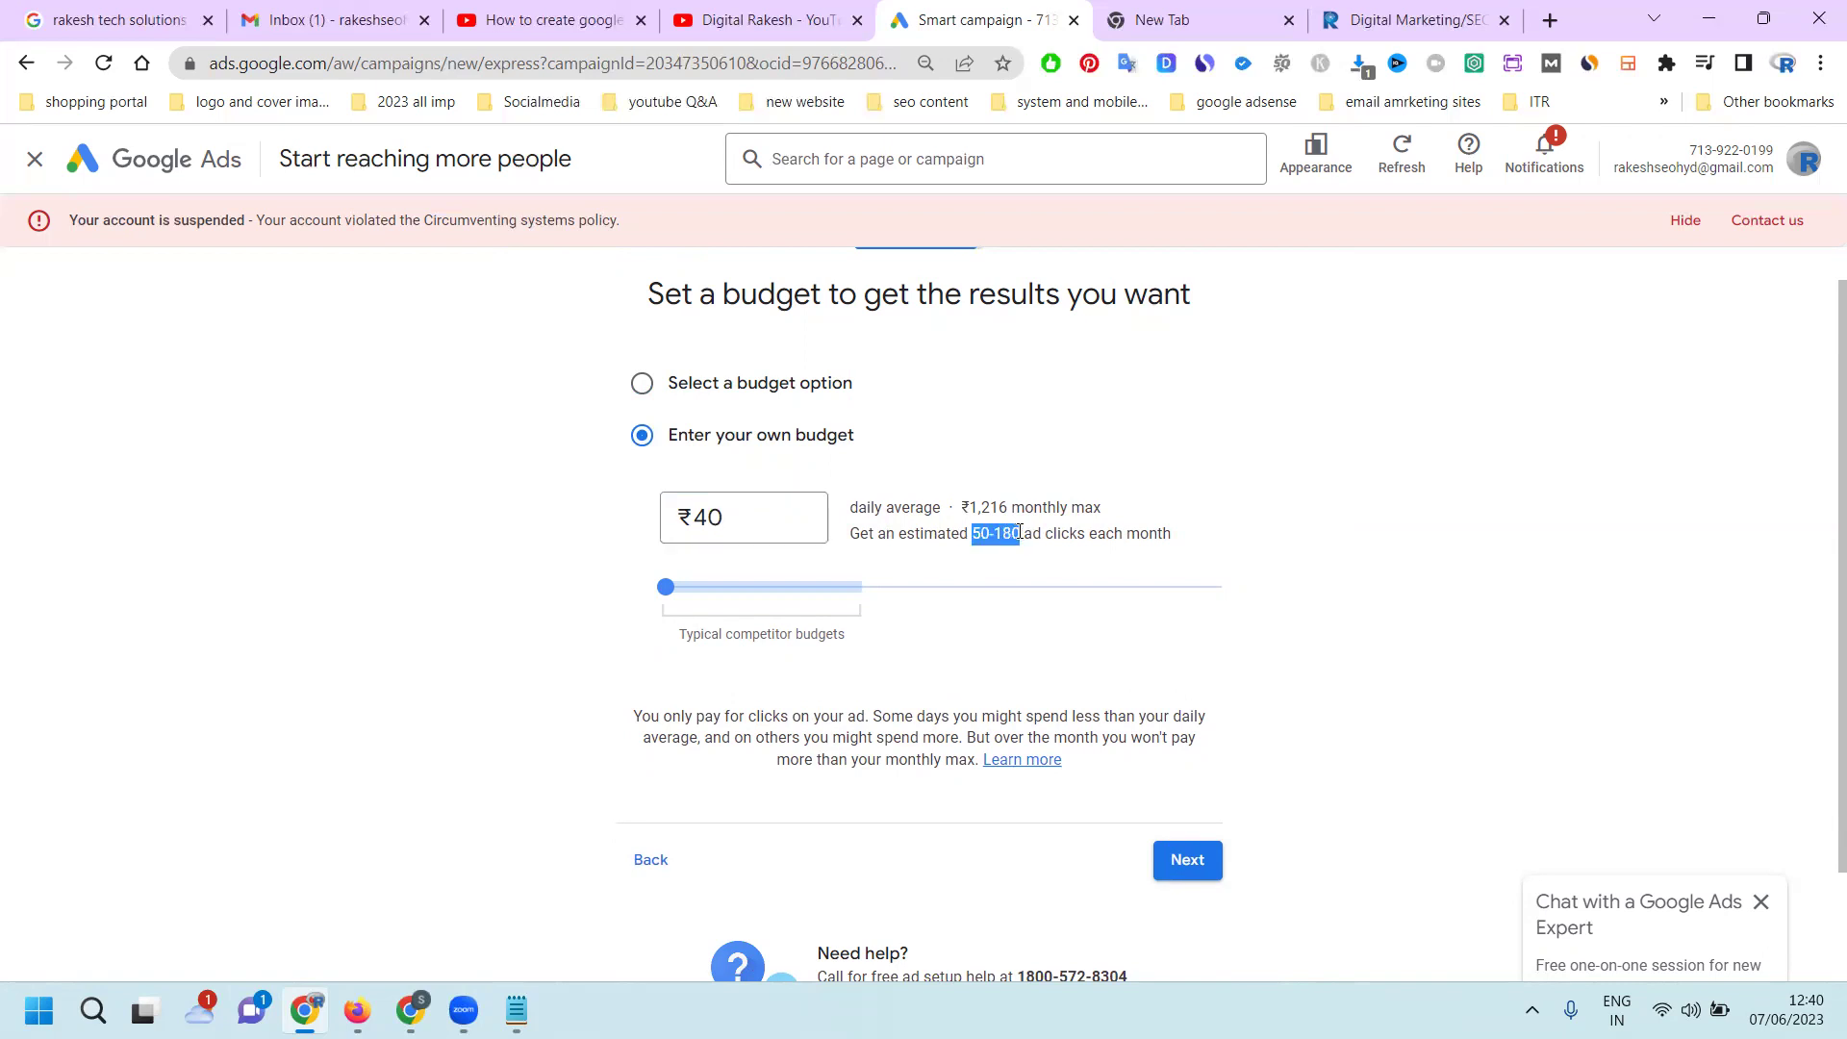
Review the campaign summary and publish it as Campaign #16
click(1187, 862)
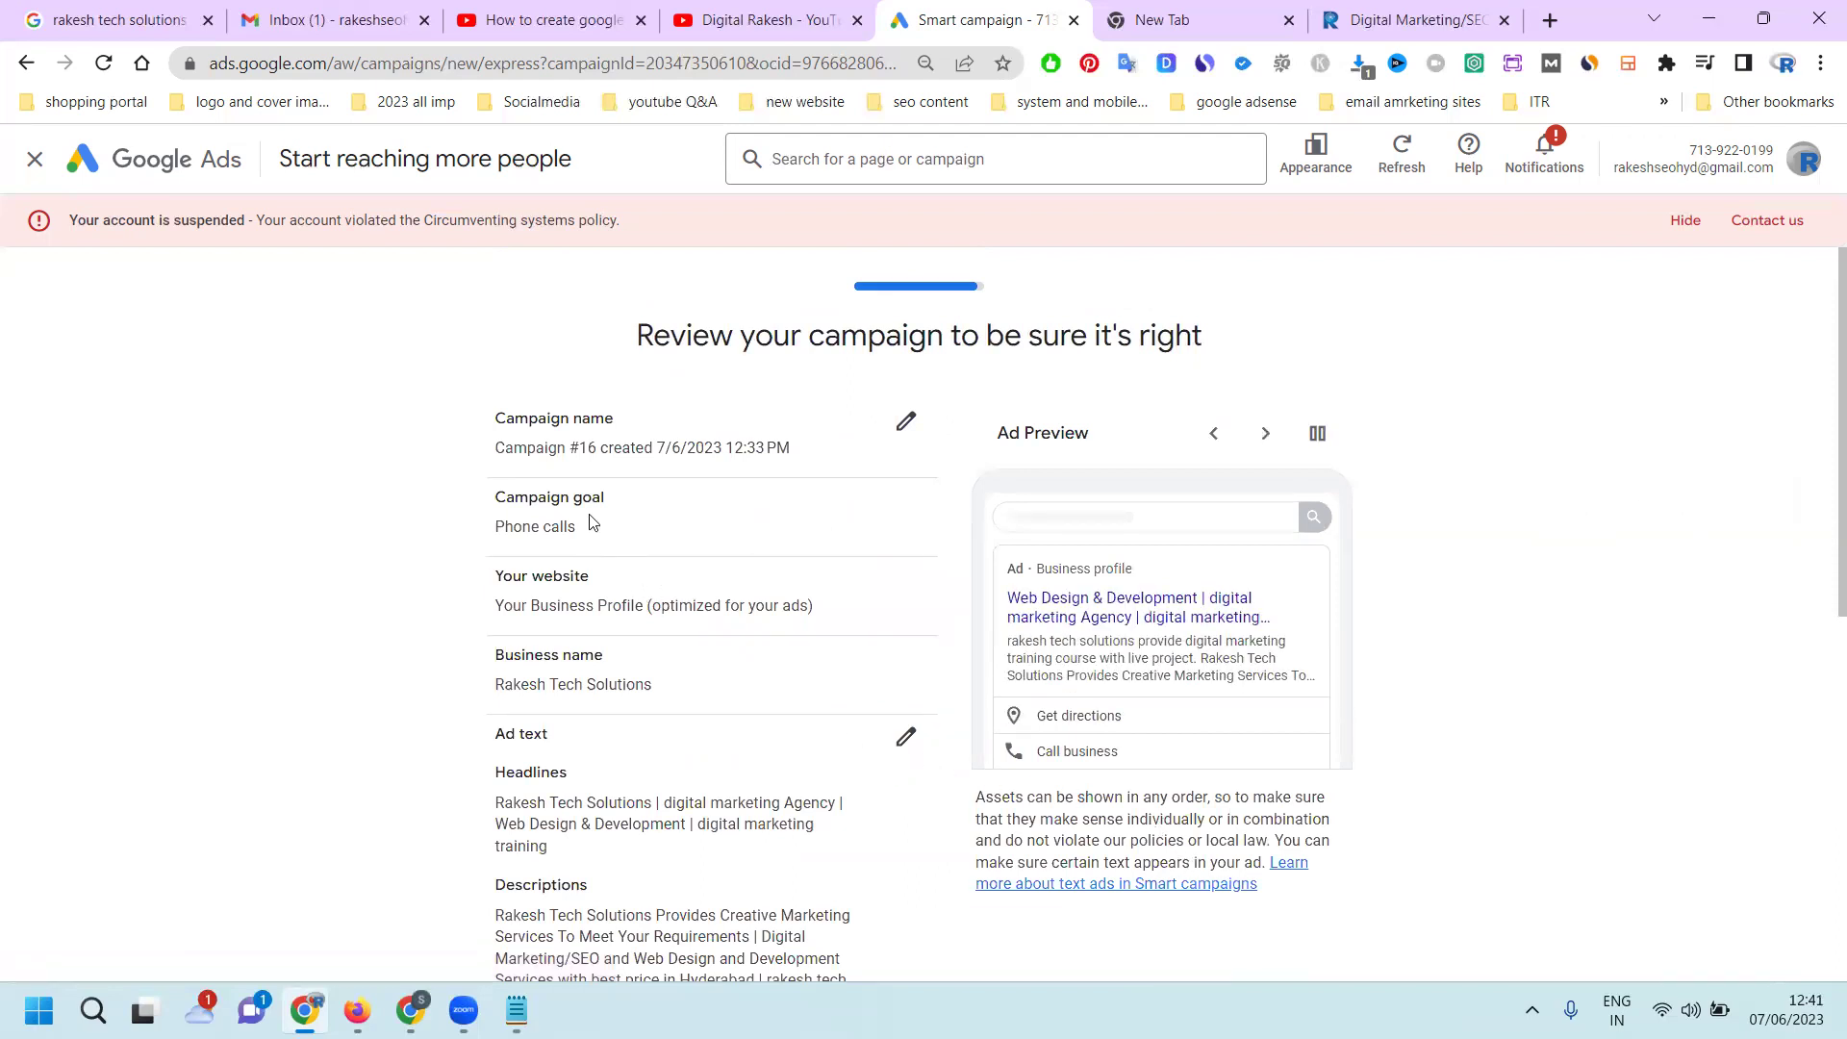
scroll(590, 521, down, 8)
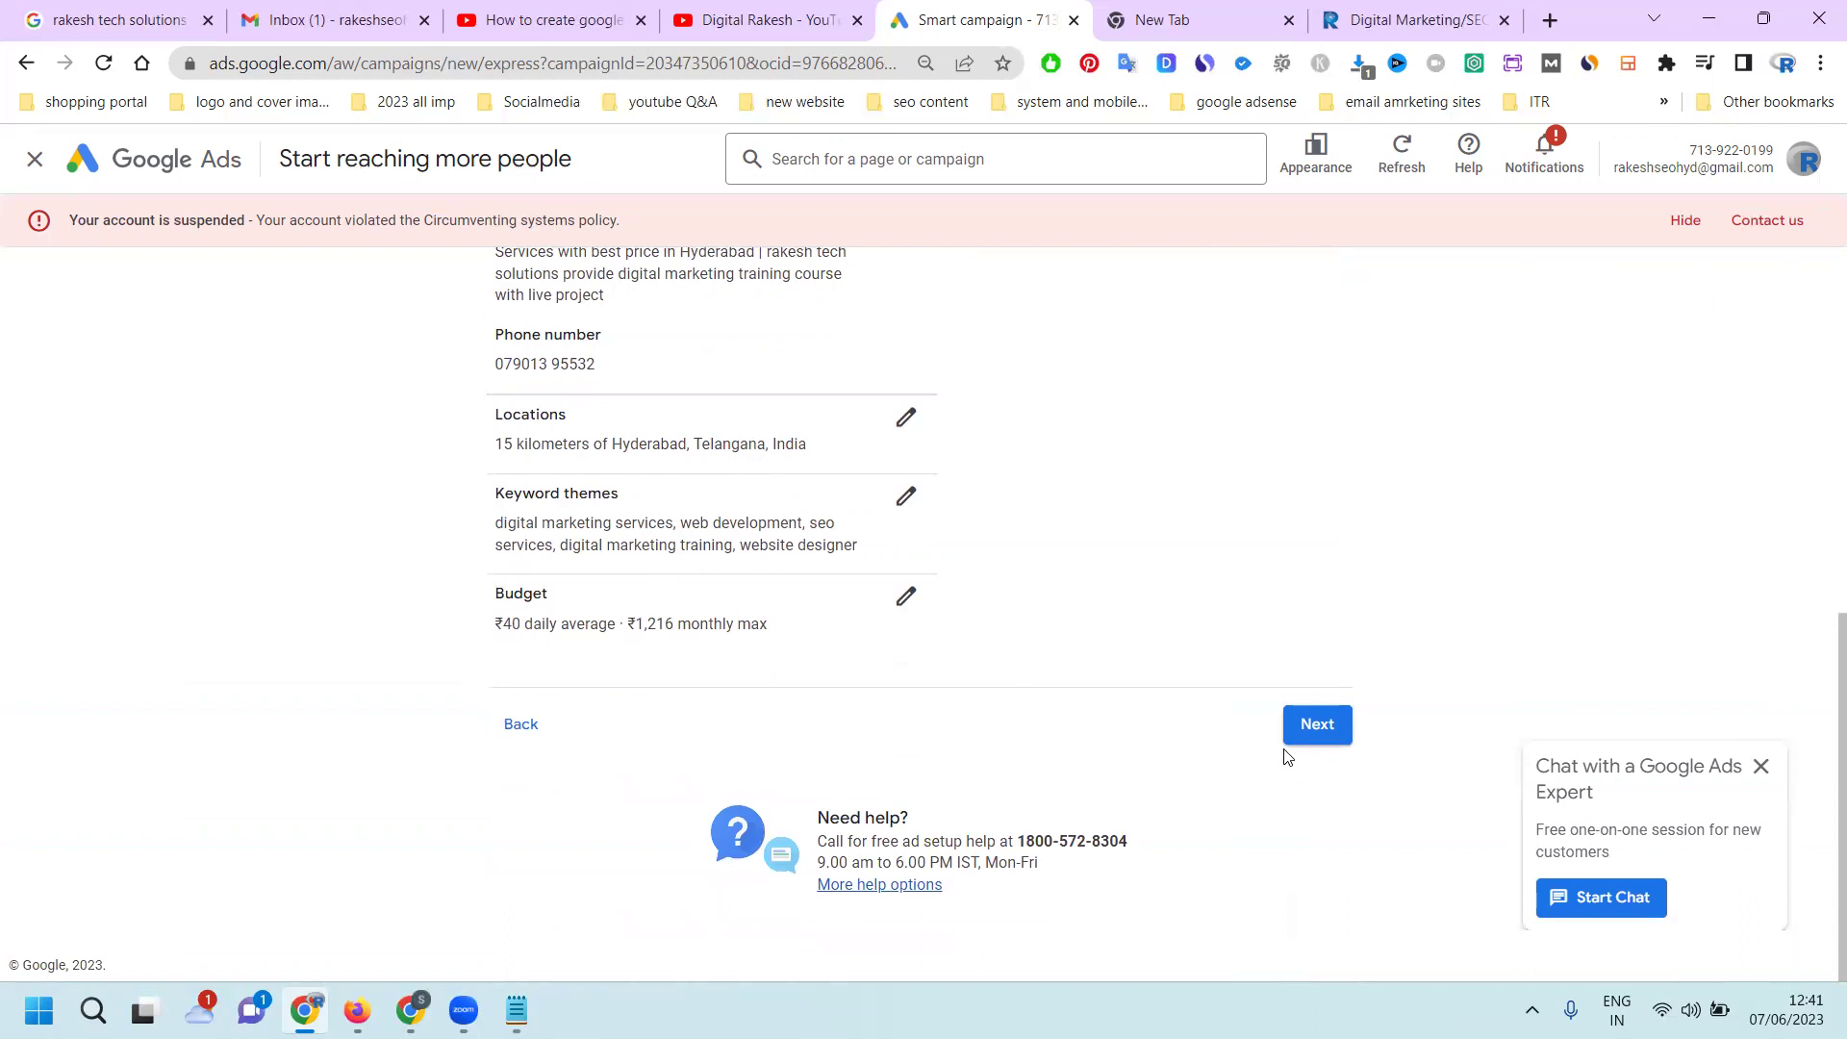
click(1311, 731)
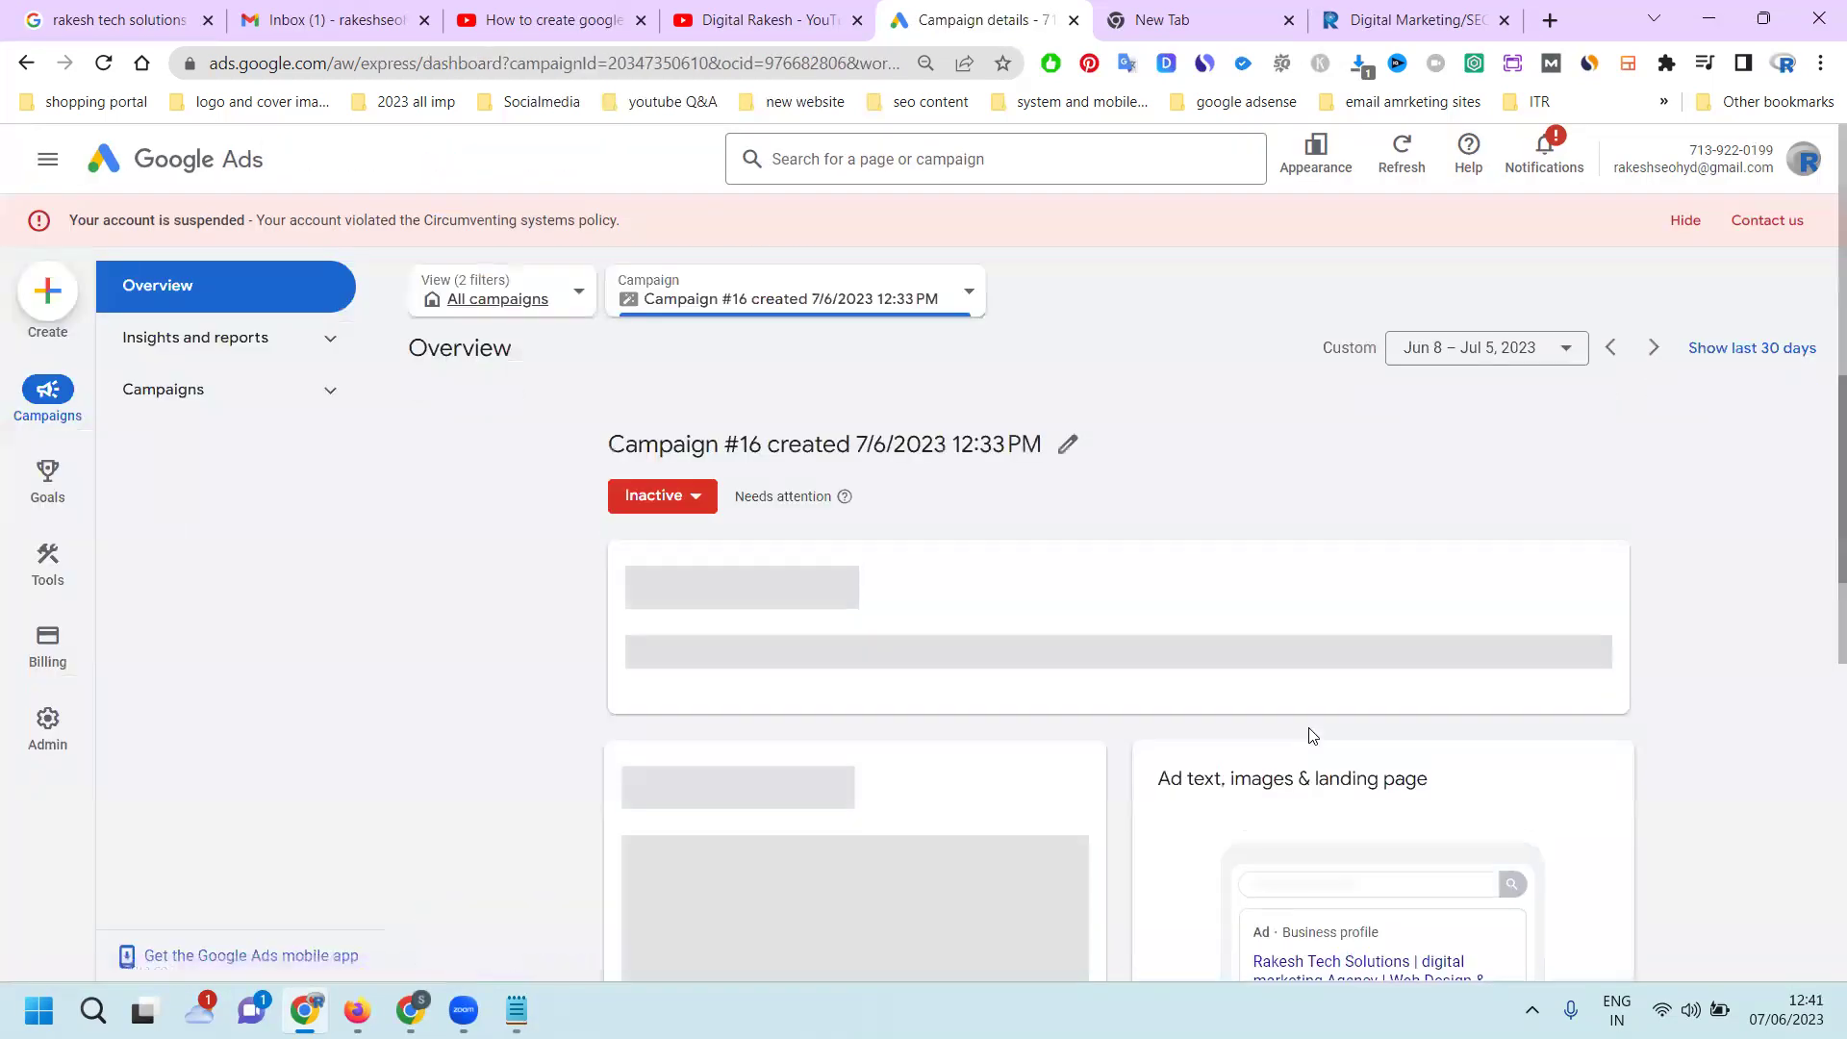
click(695, 515)
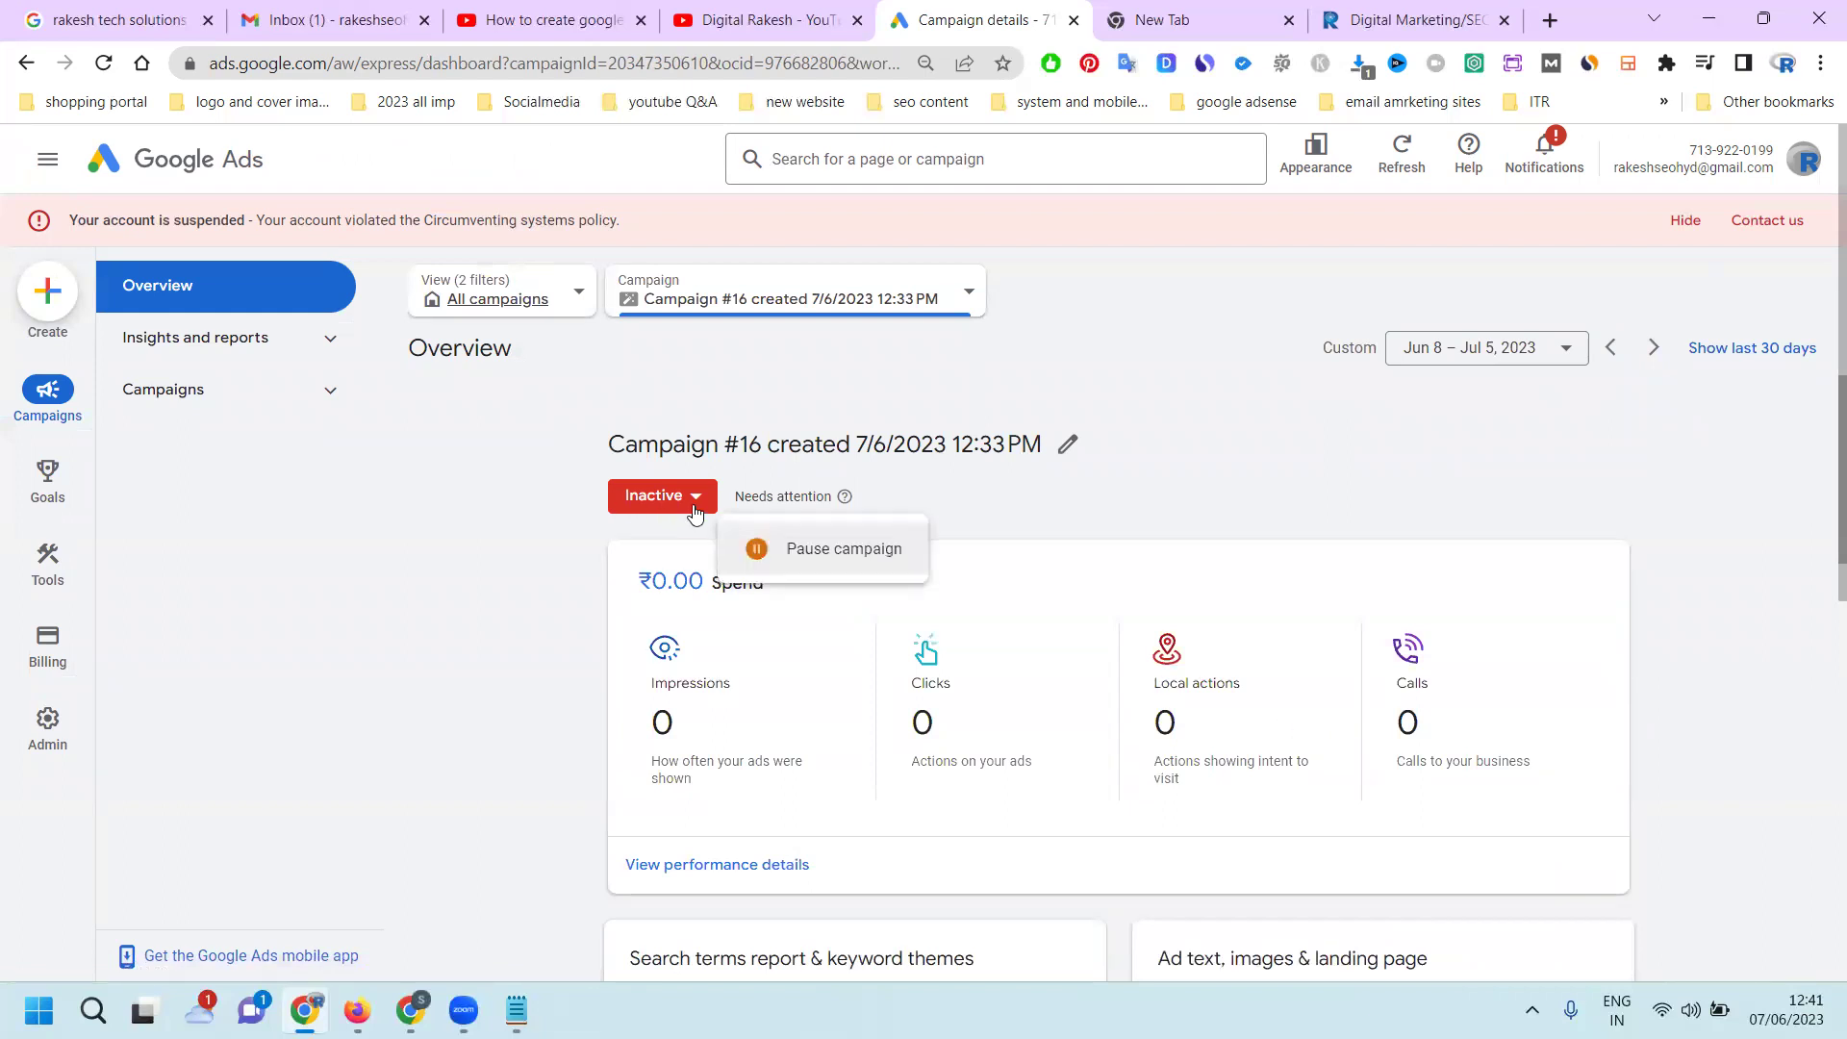
click(1265, 464)
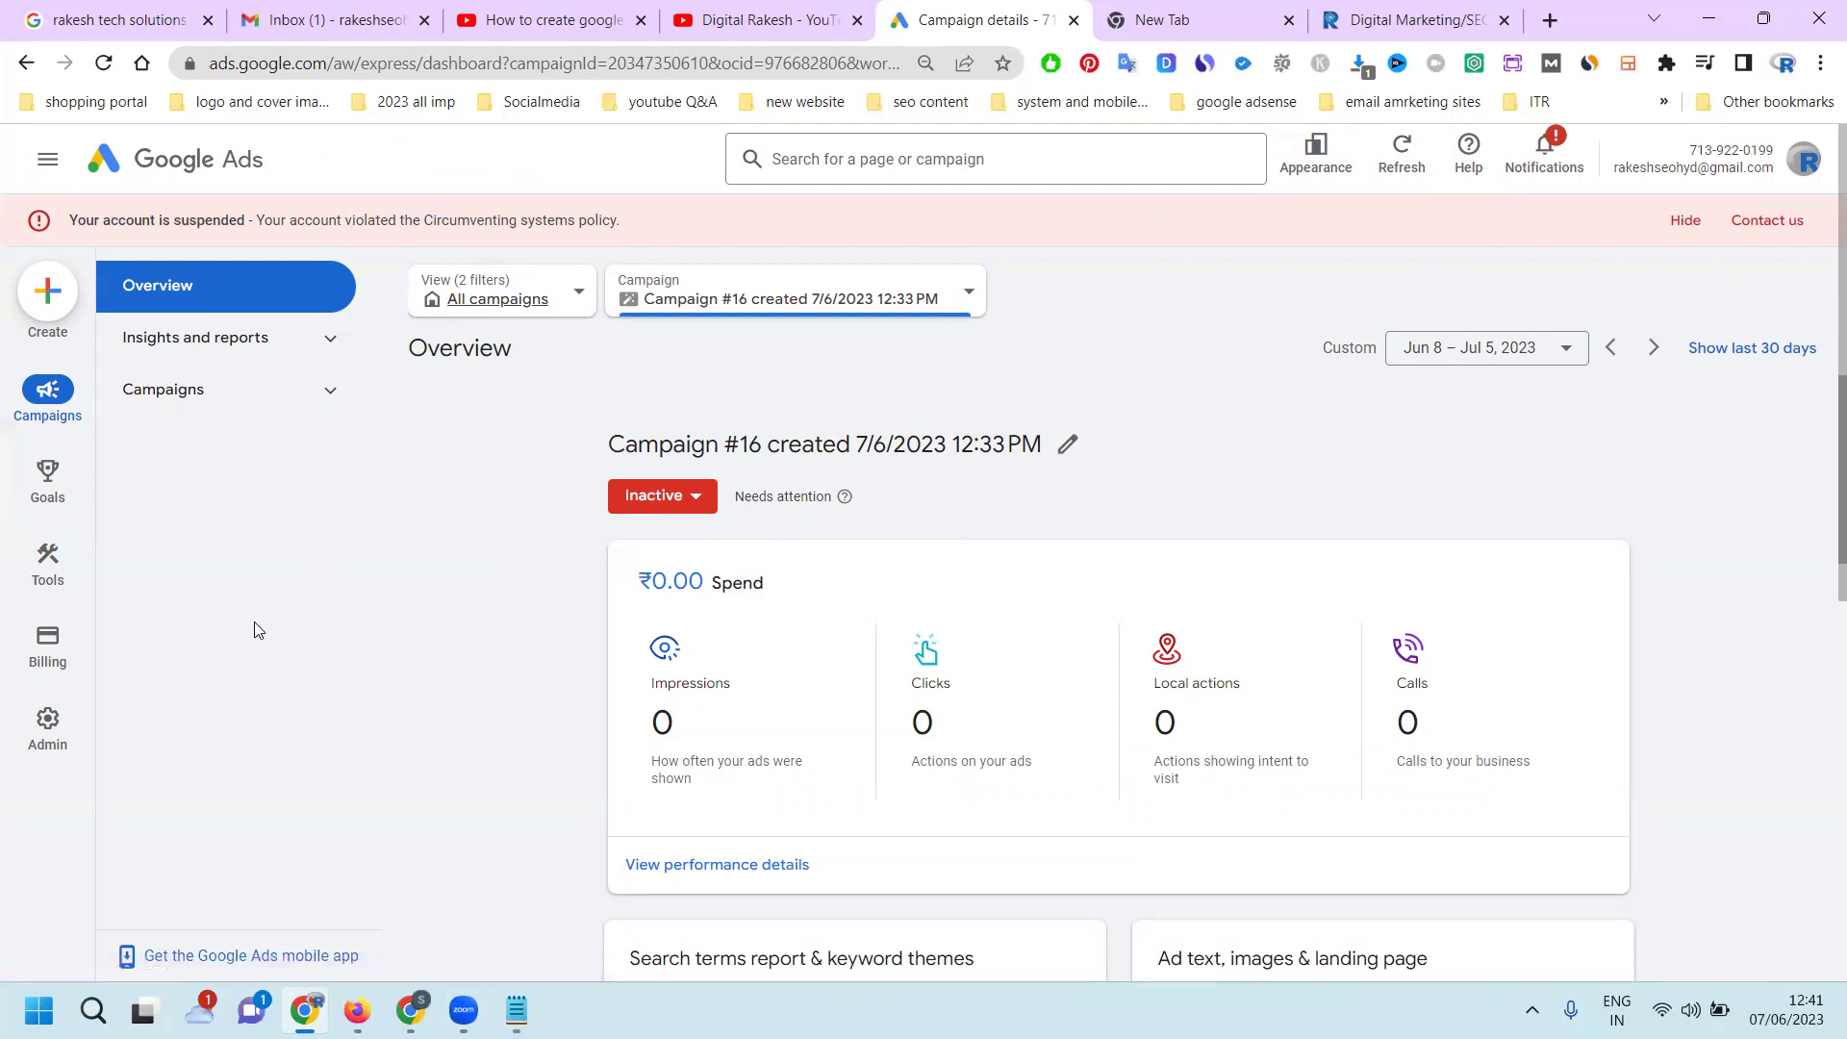
mouse_move(65, 656)
scroll(585, 514, down, 4)
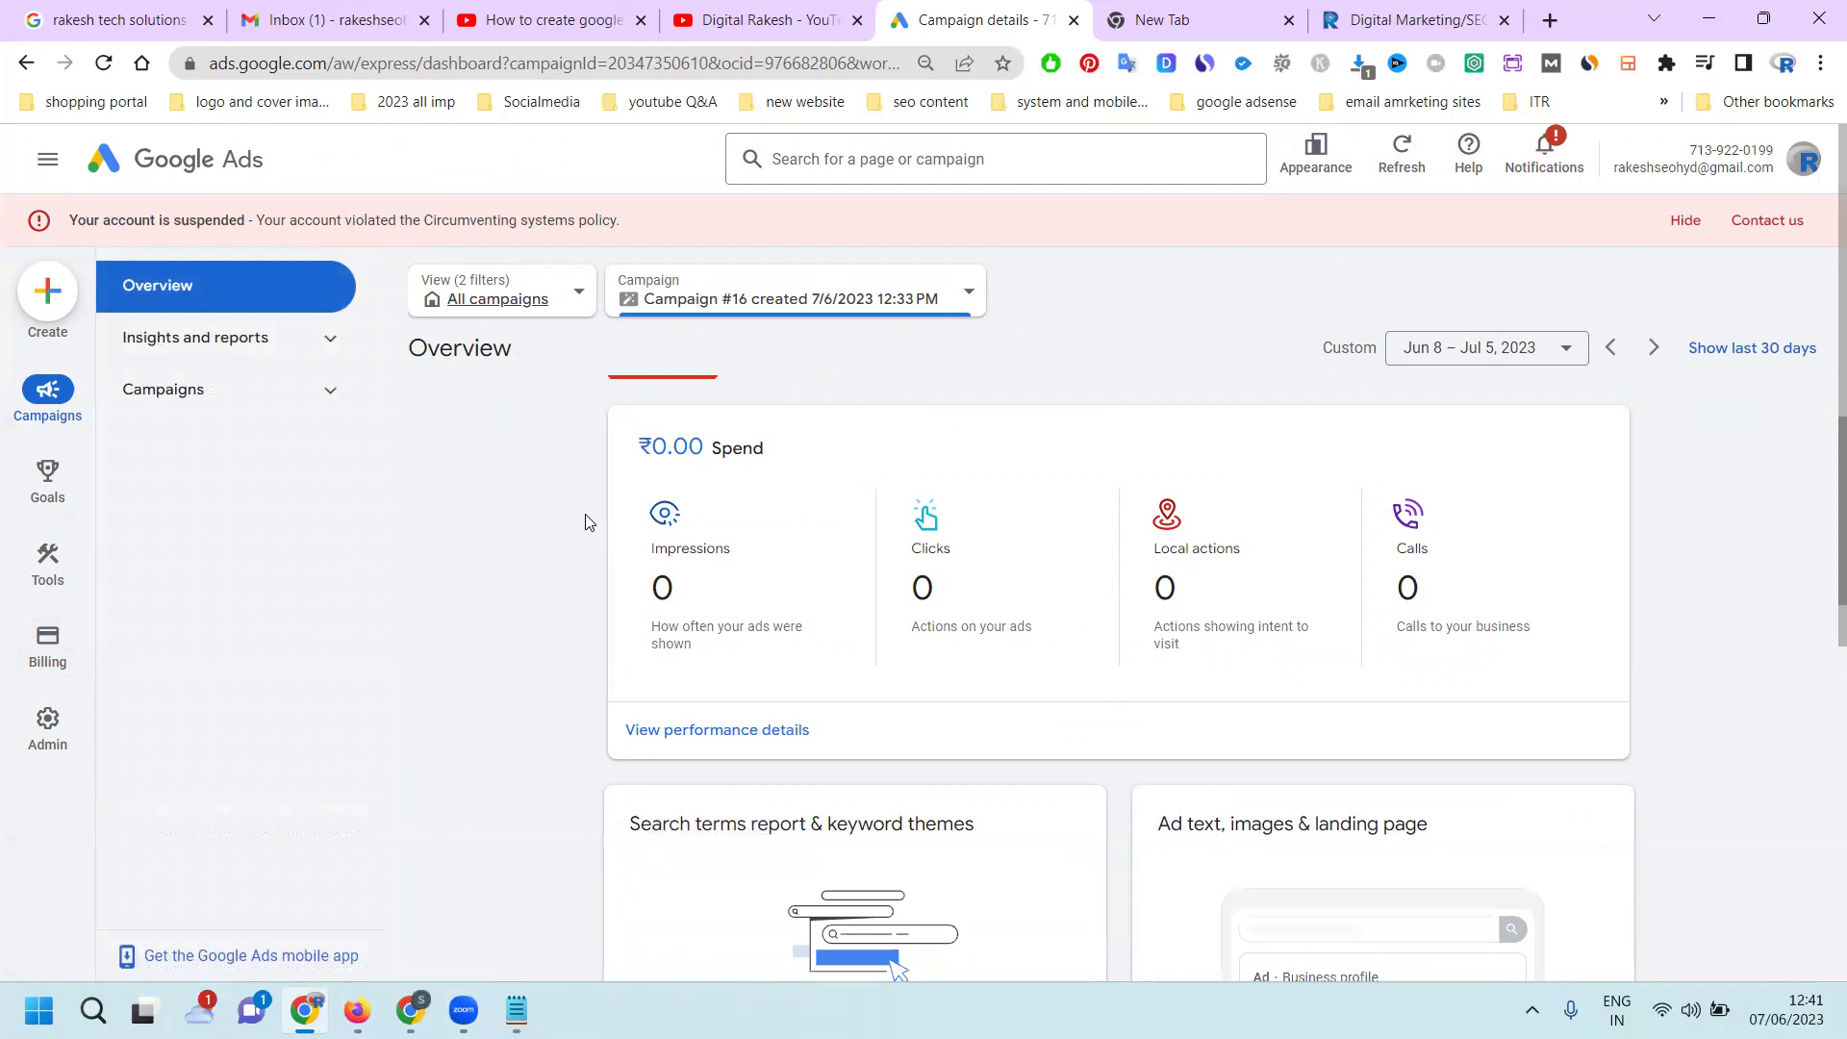
scroll(585, 522, down, 3)
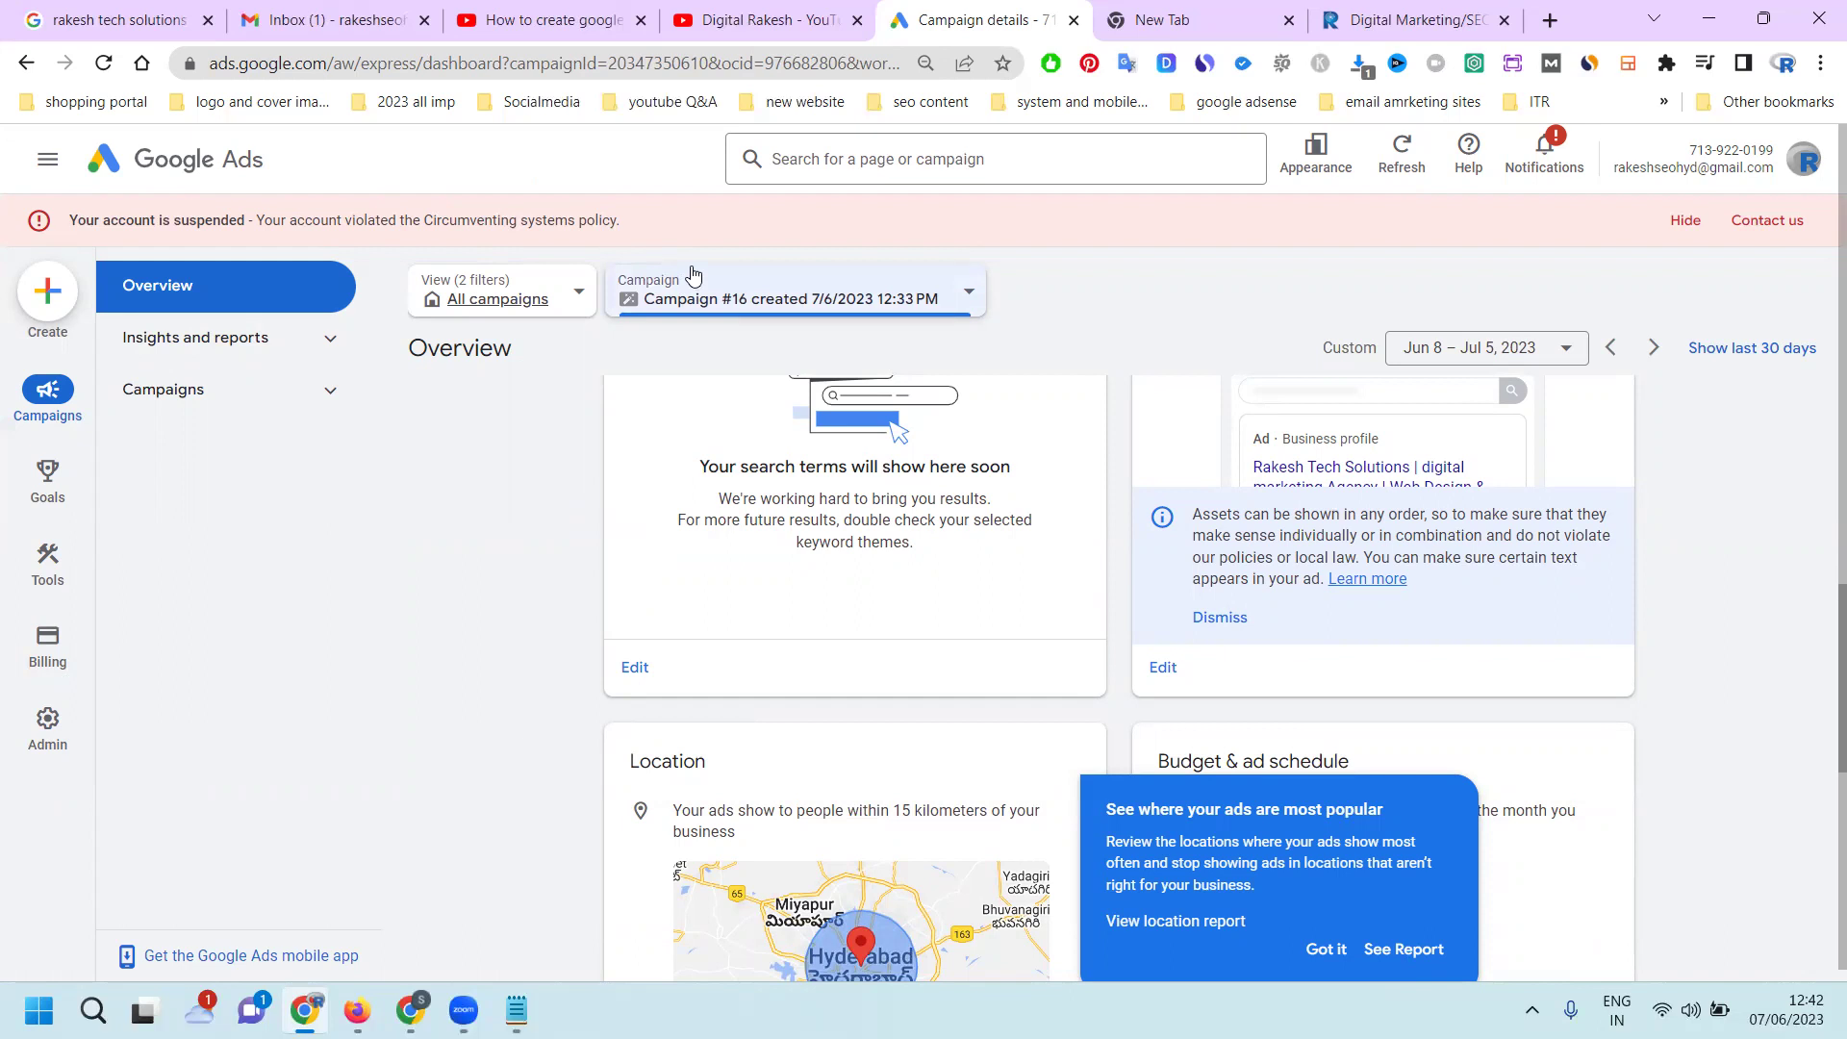
Switch to the 'Digital Rakesh - YouTube' tab showing the channel's Videos page
click(725, 33)
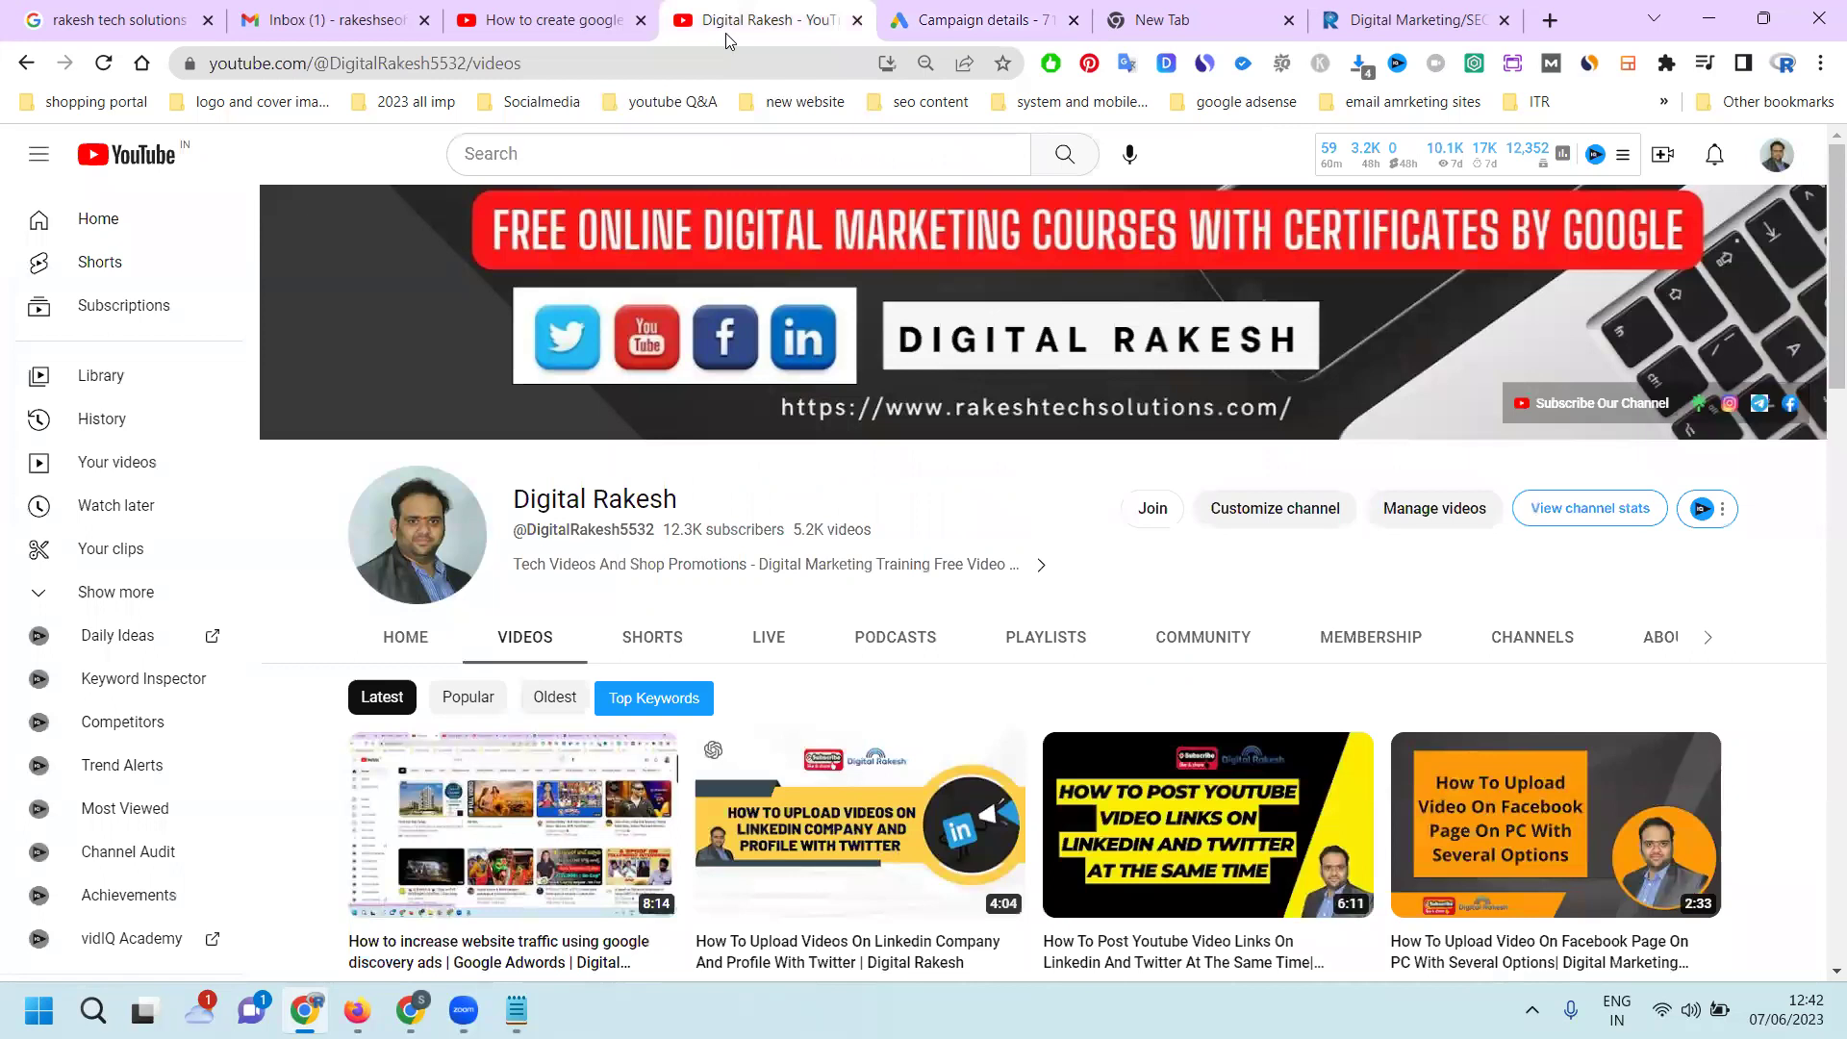